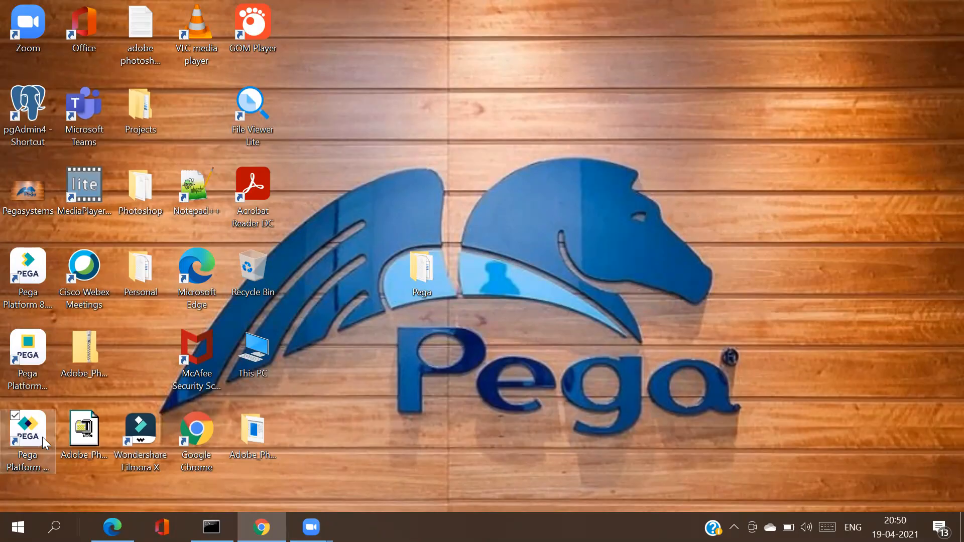
Step: Launch Pega Platform from its desktop shortcut and close the duplicate Chrome tab
double_click(42, 437)
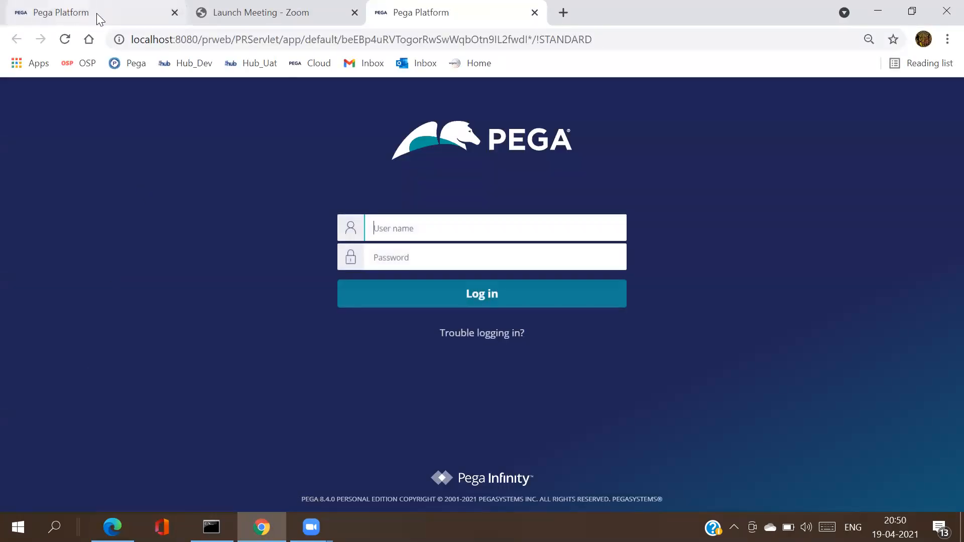
click(175, 12)
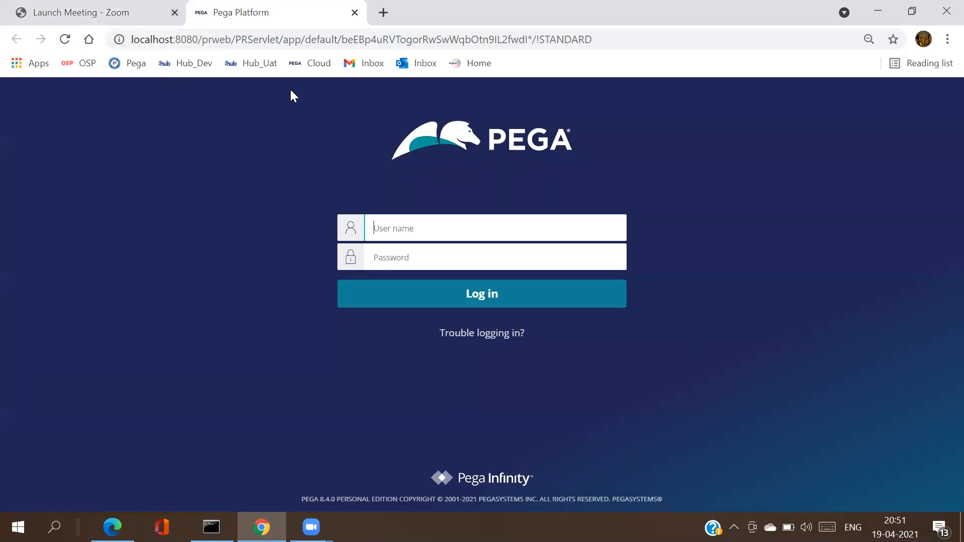
double_click(346, 39)
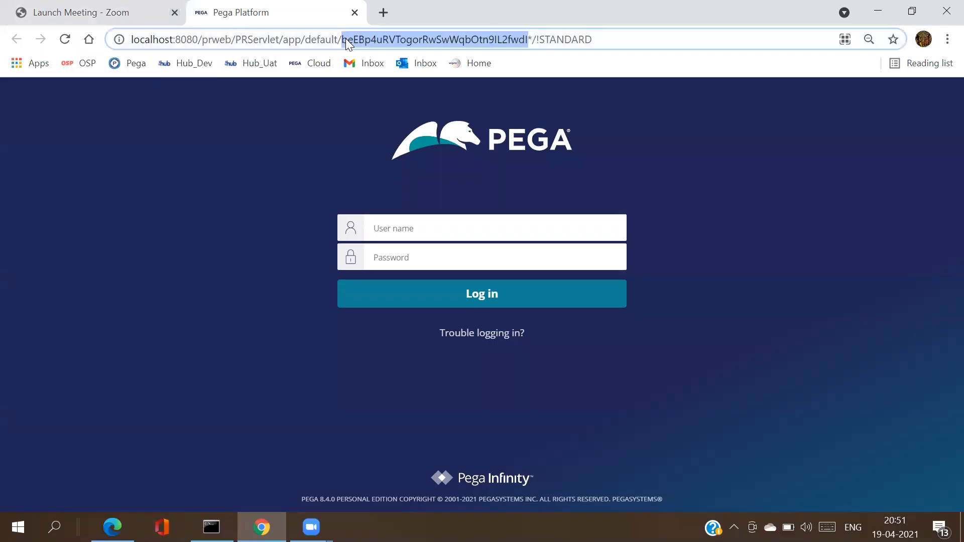
triple_click(345, 38)
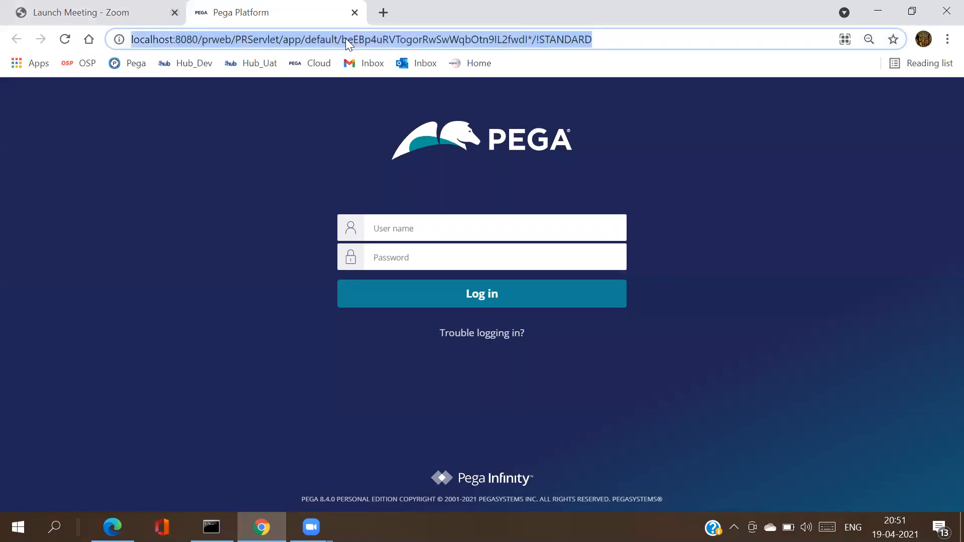
click(509, 222)
click(737, 195)
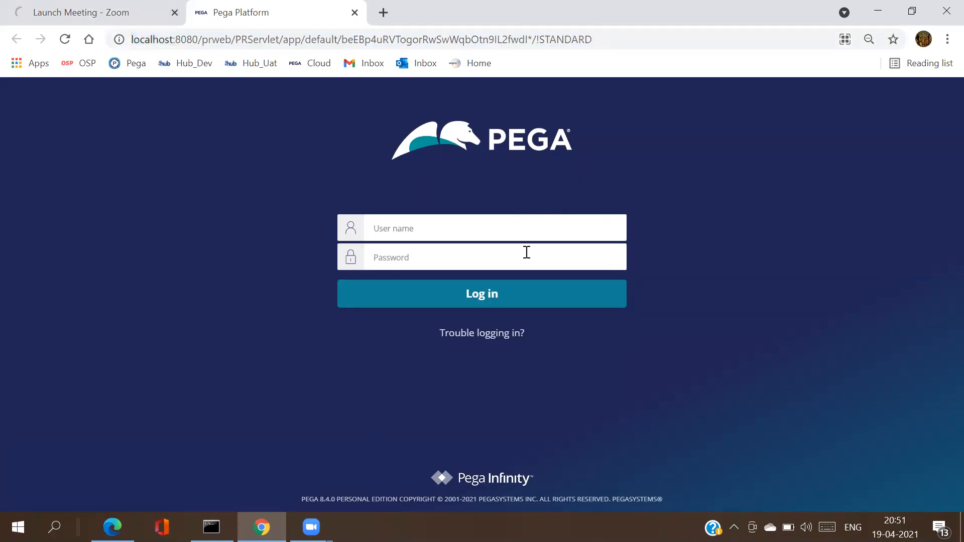
click(499, 262)
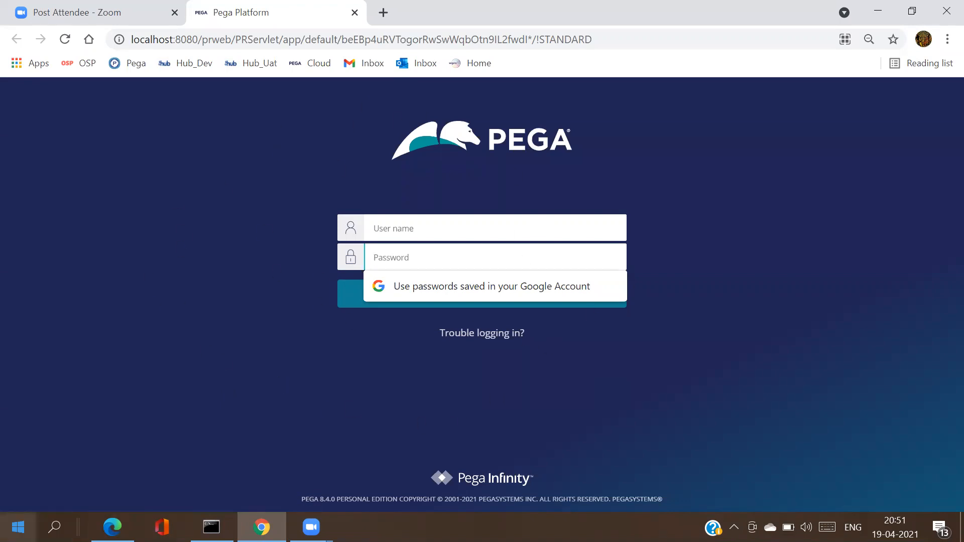
click(54, 527)
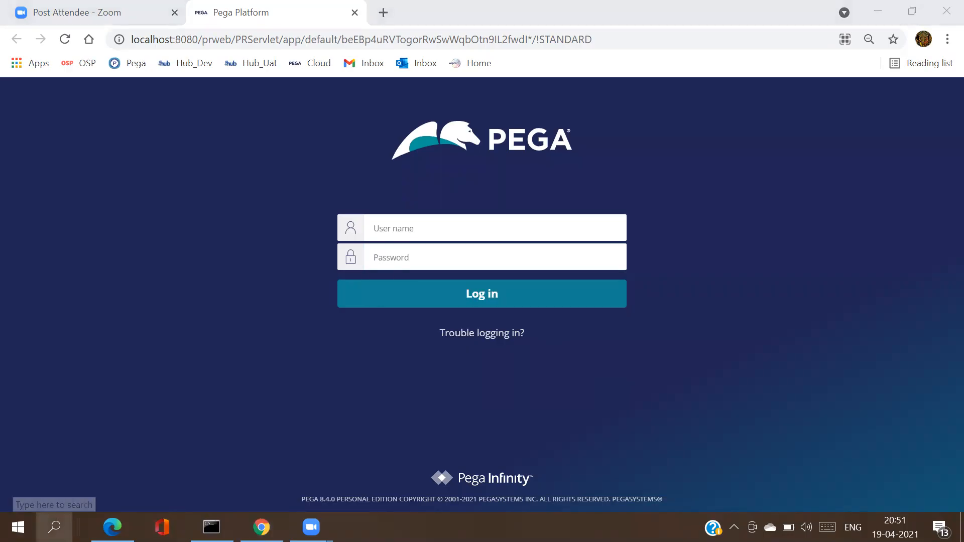
Step: Open Notepad, type 'Pega Framework Application =' and maximize the window
text(note)
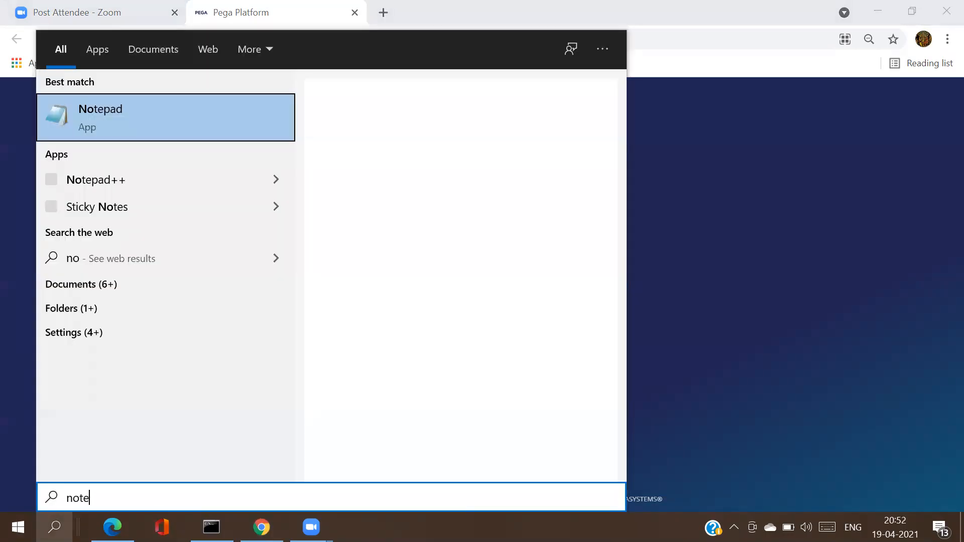
click(228, 134)
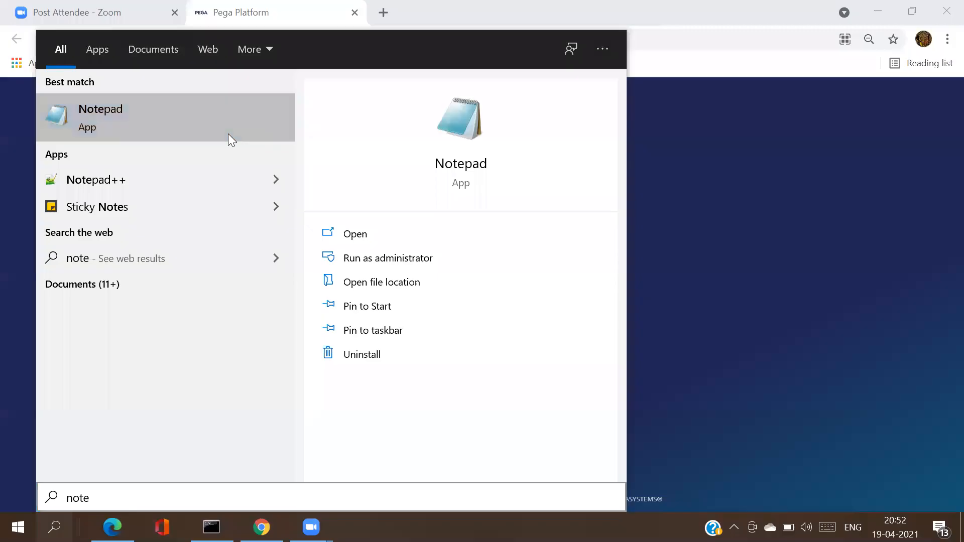
text(Pega )
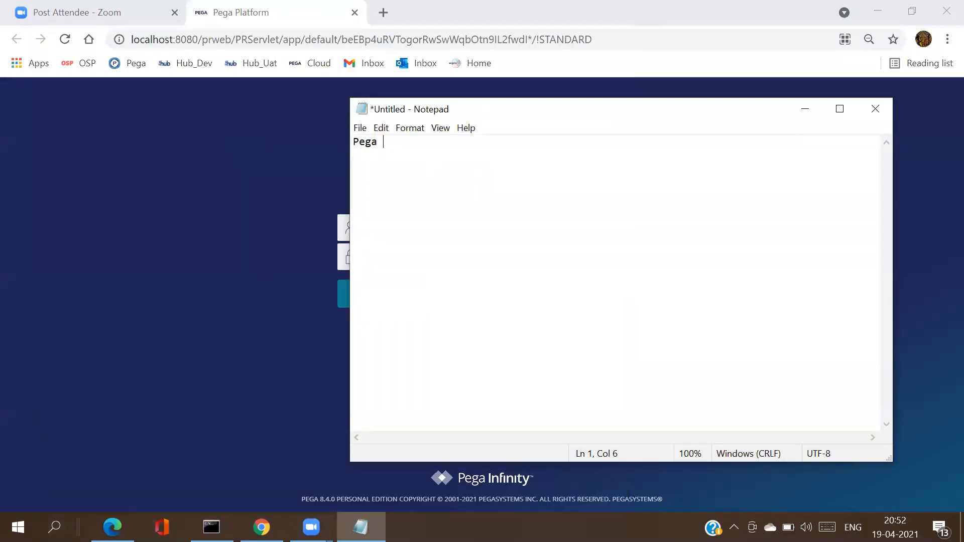
text(Framework Appl)
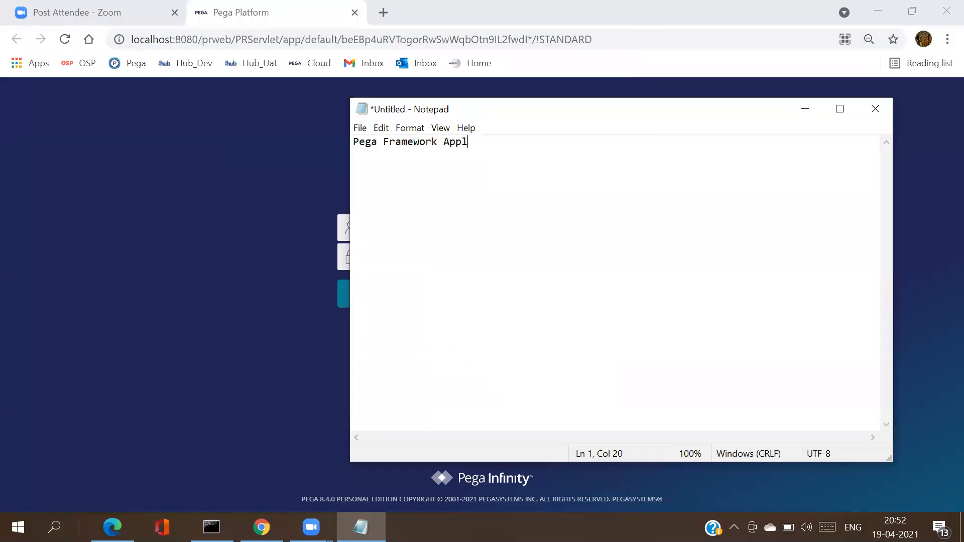
text(ication  =)
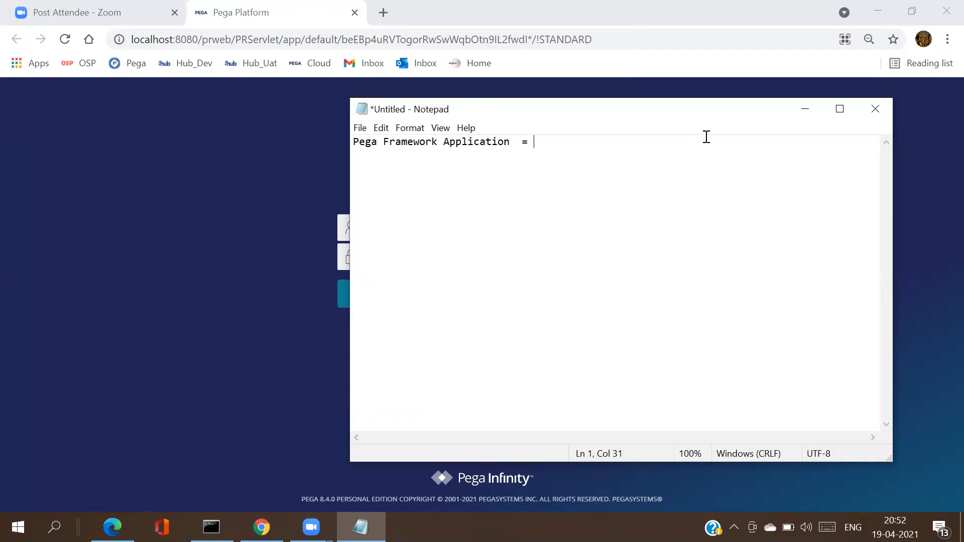
click(840, 109)
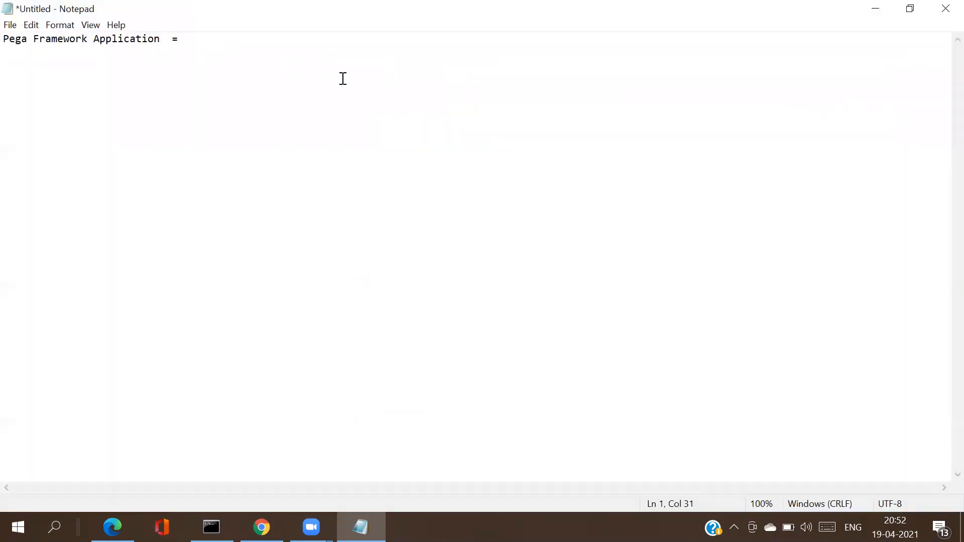
Step: Append the administrator e-mail and password, select the e-mail, and return to Chrome
click(166, 44)
drag(165, 44, 5, 40)
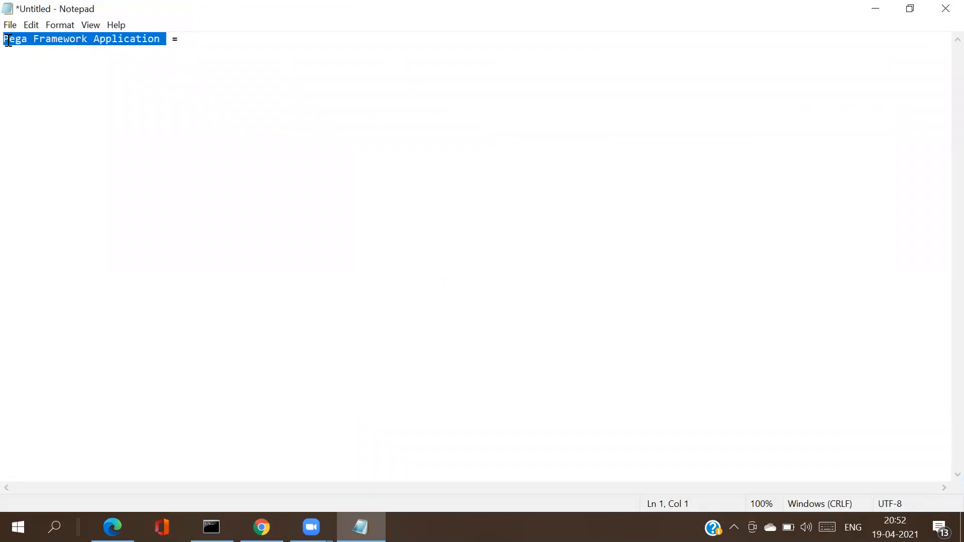
double_click(47, 45)
click(47, 44)
double_click(47, 45)
click(48, 44)
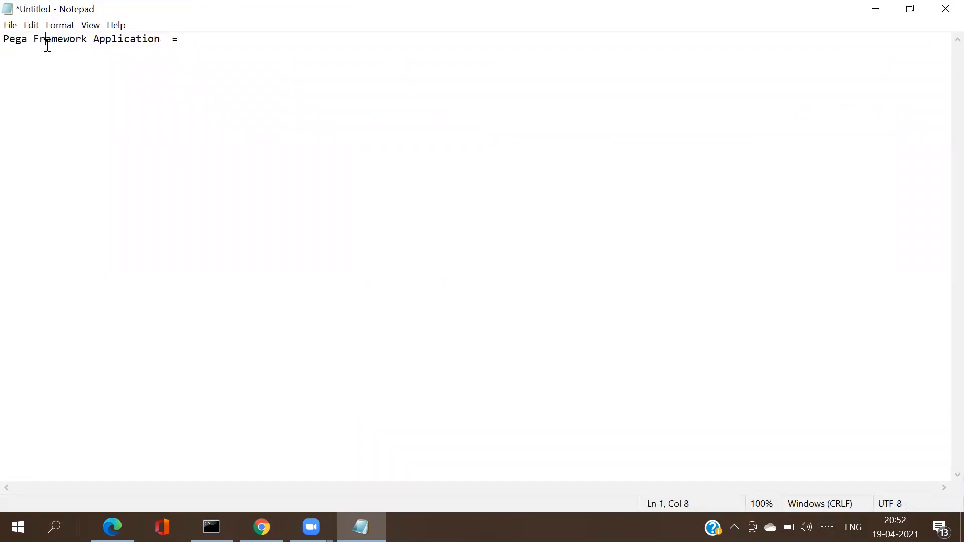
double_click(47, 44)
click(206, 44)
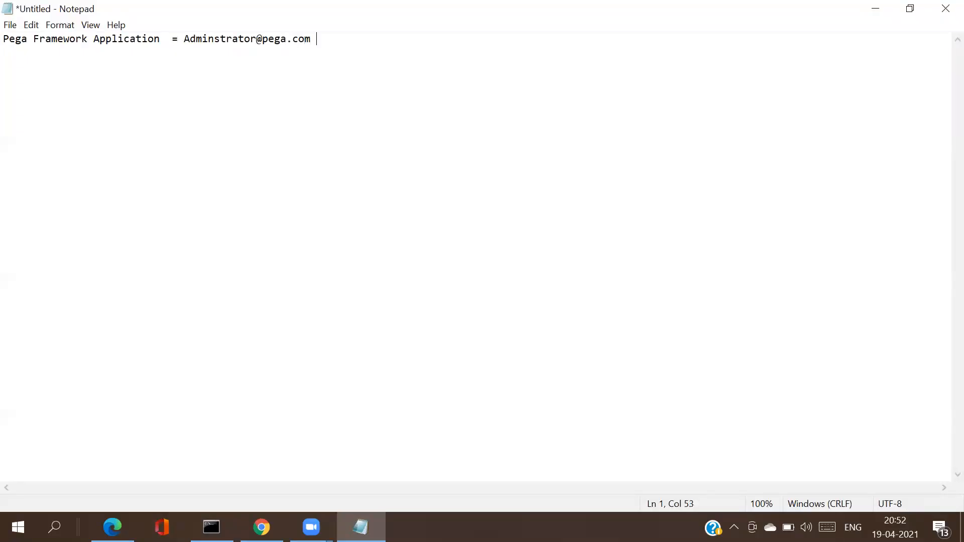
text( .)
key(BackSpace)
text(, install)
drag(314, 40, 186, 41)
key(ctrl+c)
key(alt+Tab)
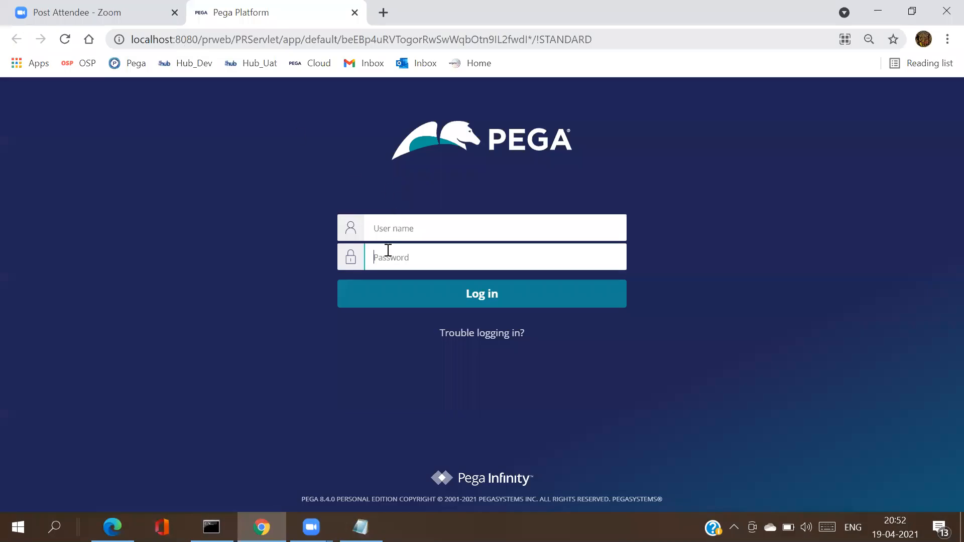
Step: Paste the administrator e-mail as user name, enter the password, and submit the login
click(392, 228)
key(ctrl+v)
key(Tab)
text(in)
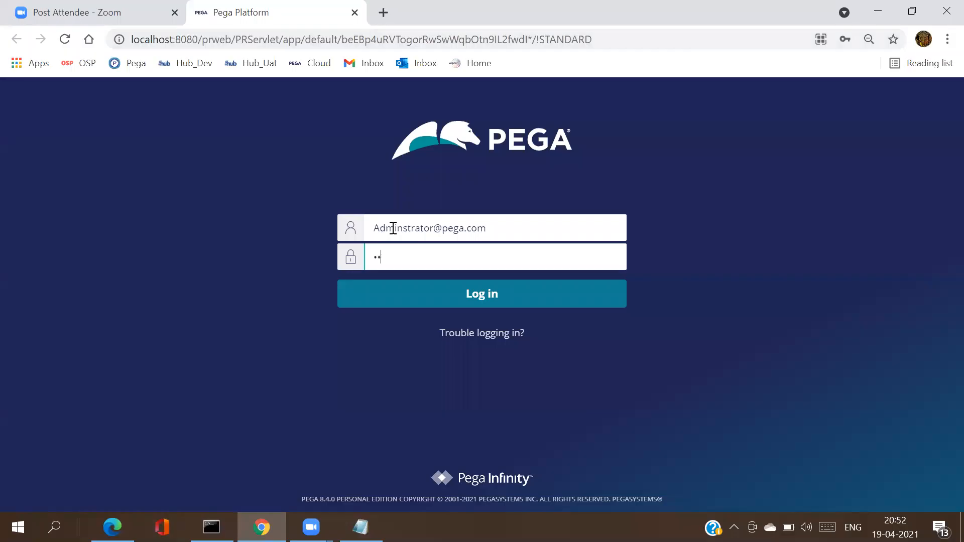
text(stall)
key(Return)
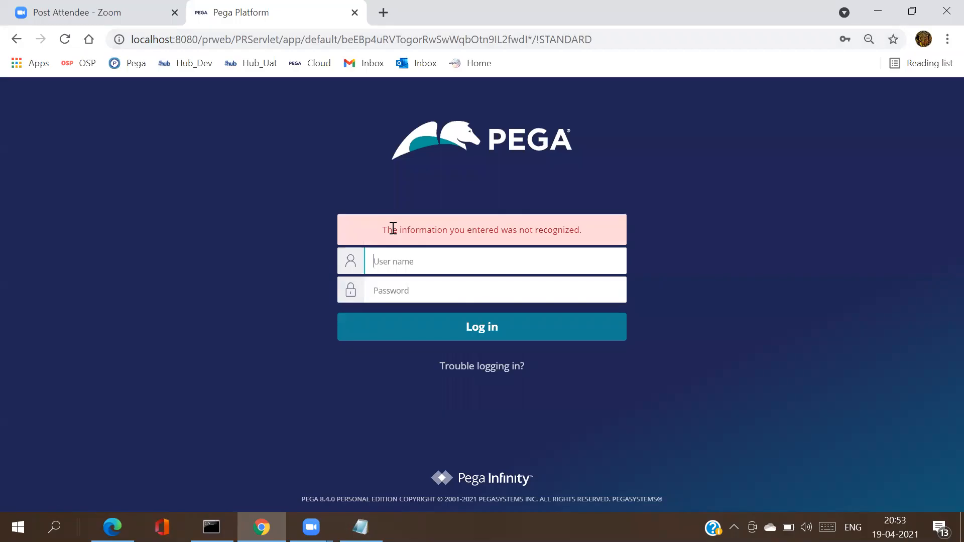
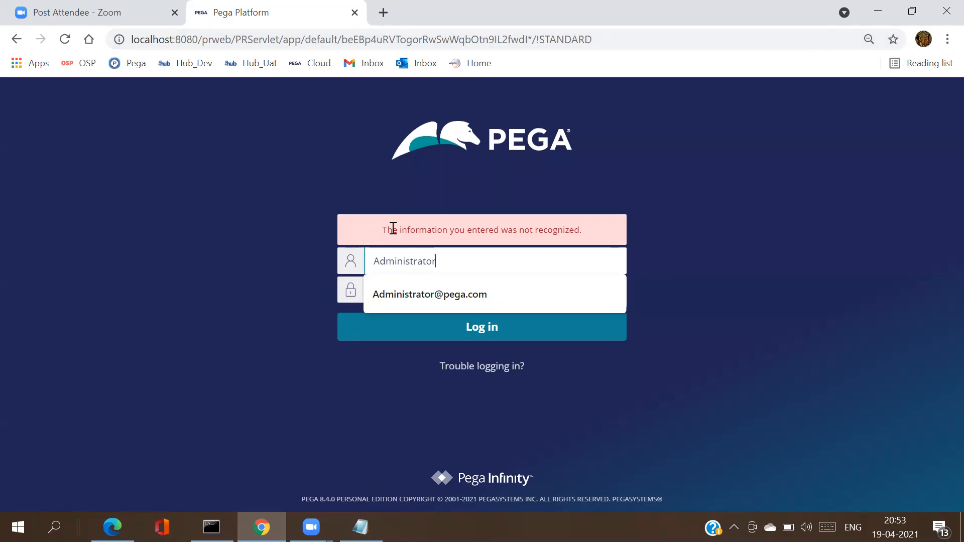
Step: Retype the administrator user name and password, resubmit, and switch back to Notepad
key(Tab)
text(install)
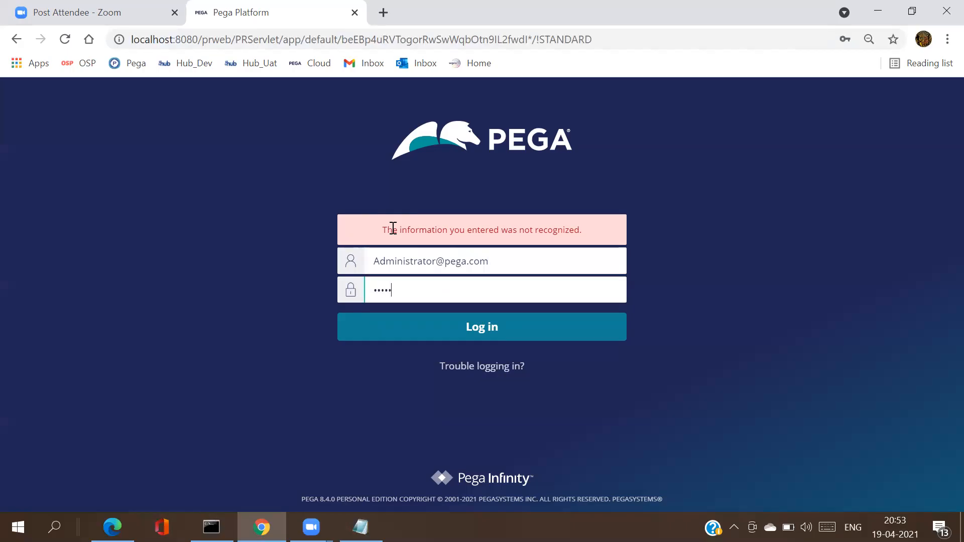
key(Return)
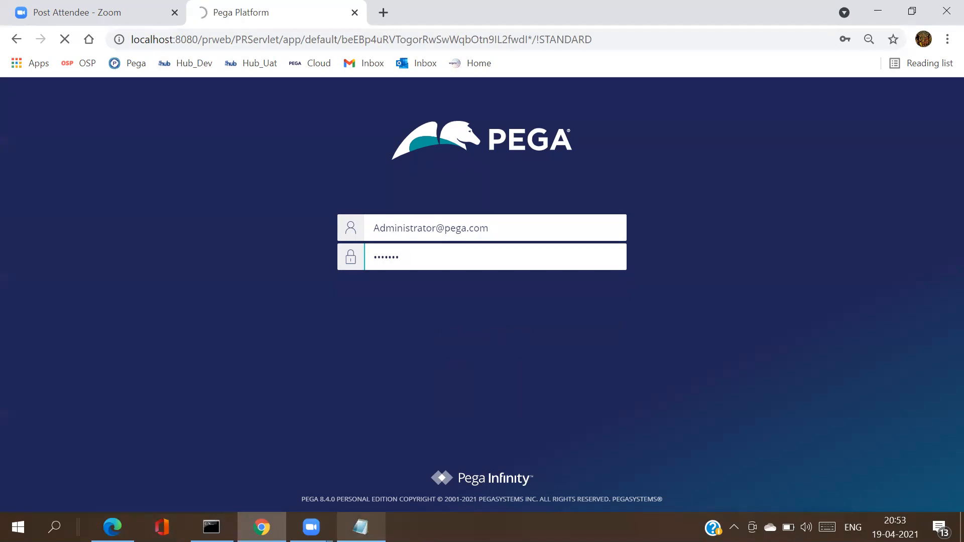
key(alt+Tab)
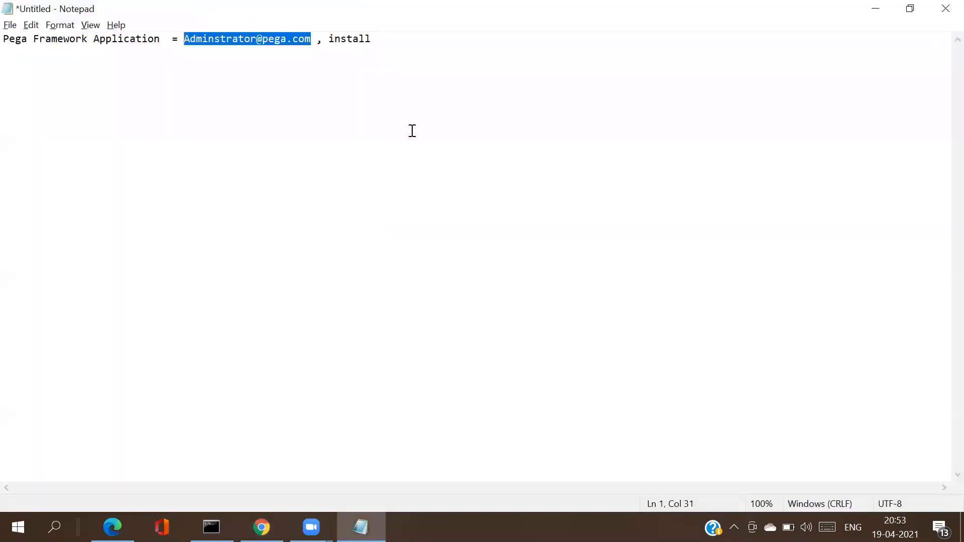
Step: Add blank lines below the Pega Framework Application login line
drag(45, 40, 17, 40)
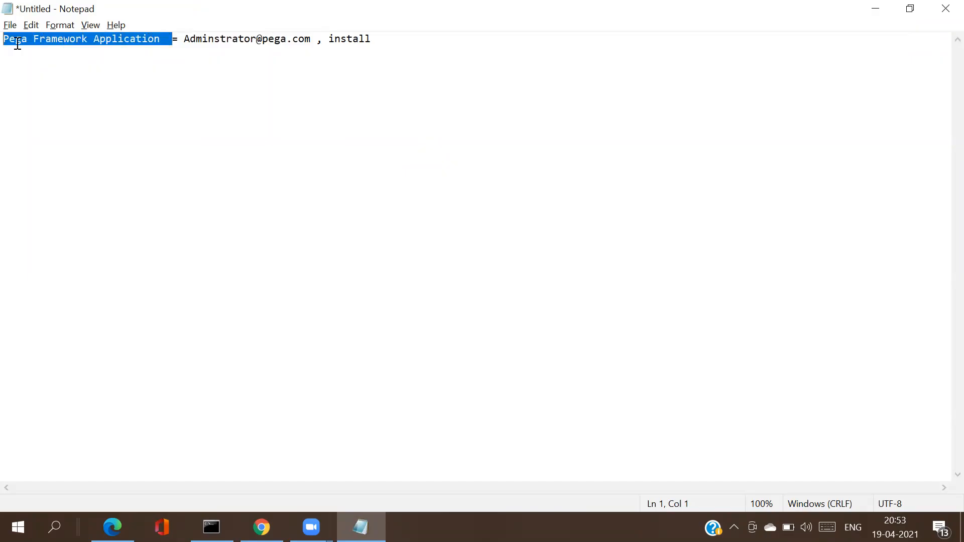
click(388, 42)
key(Return)
key(Return)
key(Return)
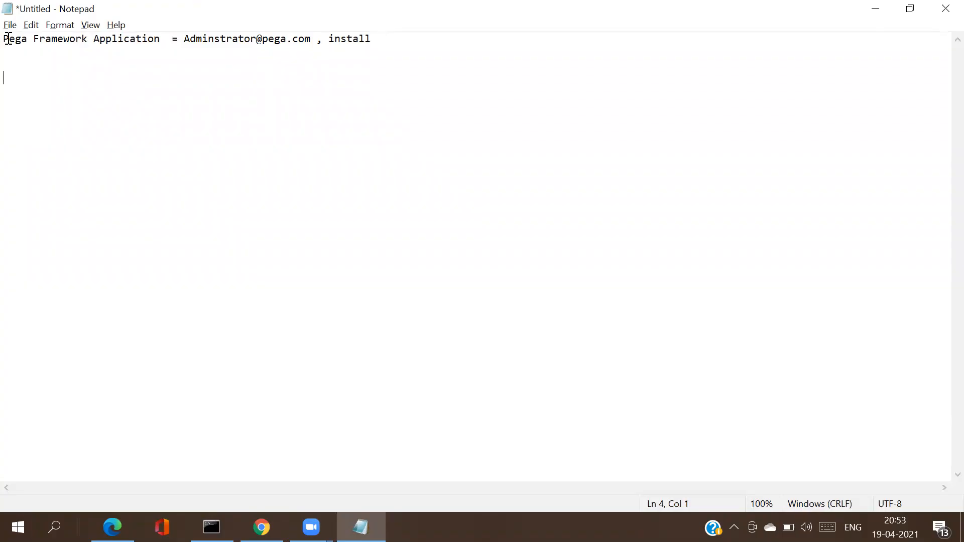
drag(4, 39, 375, 46)
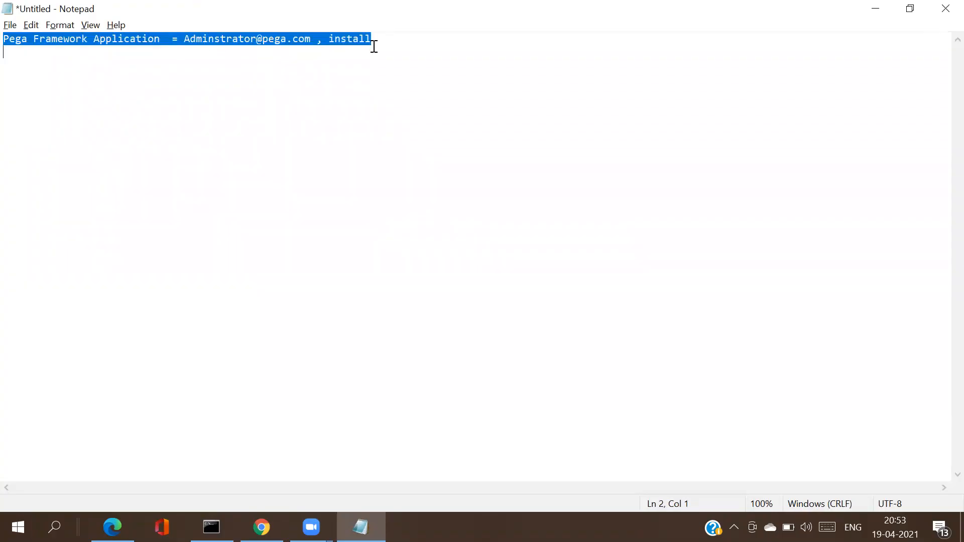
click(375, 46)
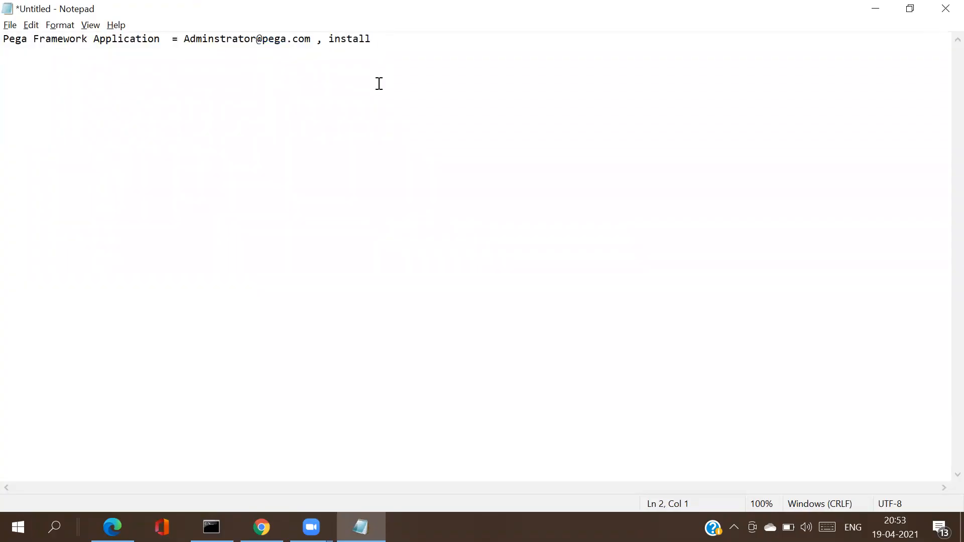
key(Return)
Step: Type the heading 'Pega Application' on the new line
text(p)
key(BackSpace)
text(P)
key(BackSpace)
text(Pega Application)
key(Return)
key(Return)
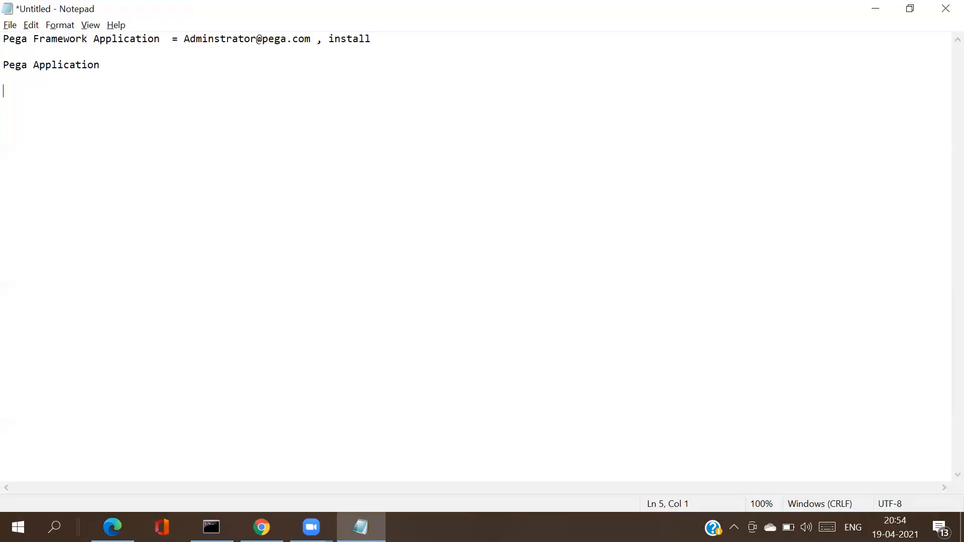
Step: Add 'BOA Loans' with the loan types 'Personal , Vehicle , Home' underneath
text(BOA)
text(I)
text(nsuranc)
text(e)
key(BackSpace)
key(BackSpace)
key(BackSpace)
key(BackSpace)
key(BackSpace)
key(BackSpace)
key(BackSpace)
key(BackSpace)
key(BackSpace)
text(Loans)
key(Return)
text(Personal)
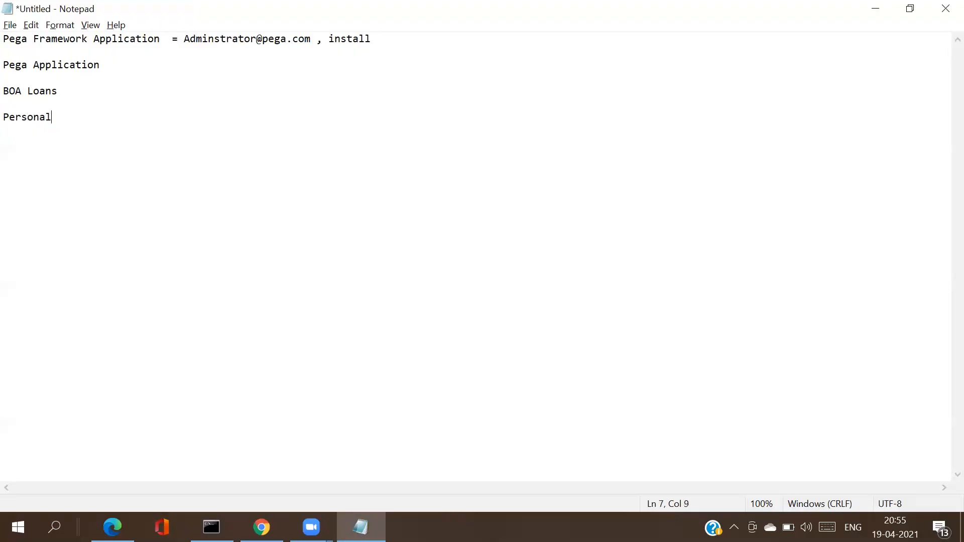
text( , Vehicle , Home)
Step: Select words on the BOA Loans, loan-types and Pega Application lines to review them
drag(162, 115, 4, 112)
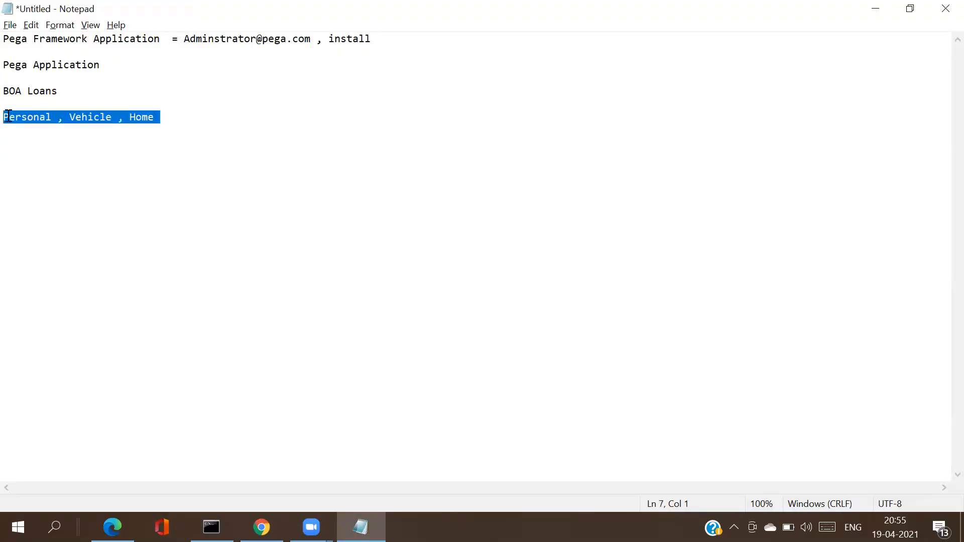
click(64, 90)
drag(64, 90, 8, 93)
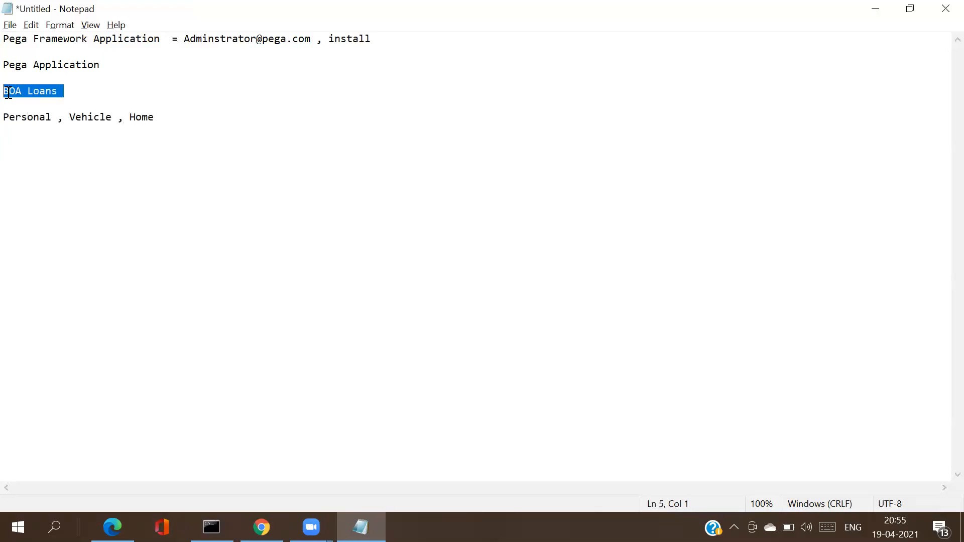
click(57, 91)
double_click(57, 91)
click(58, 91)
double_click(57, 91)
double_click(20, 120)
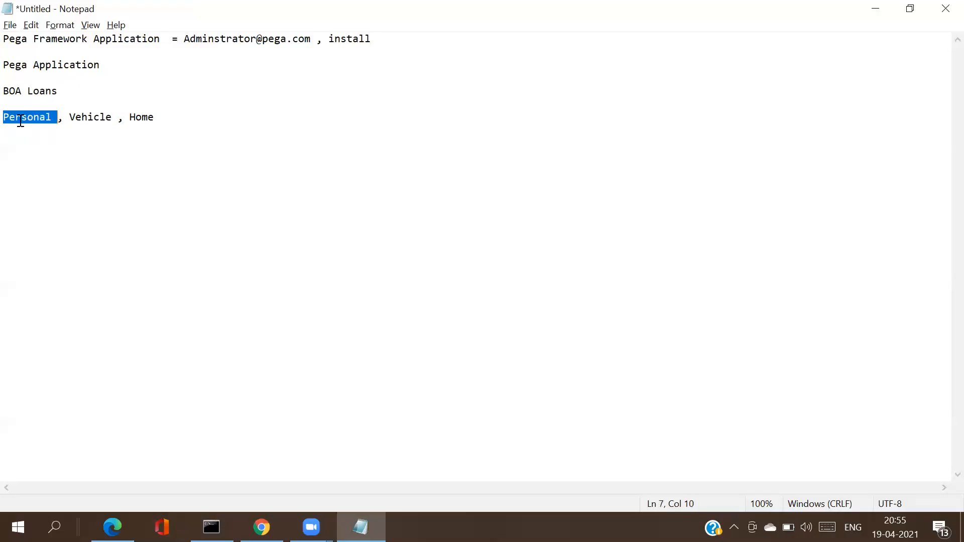
double_click(91, 119)
double_click(145, 118)
click(171, 119)
drag(170, 118, 10, 123)
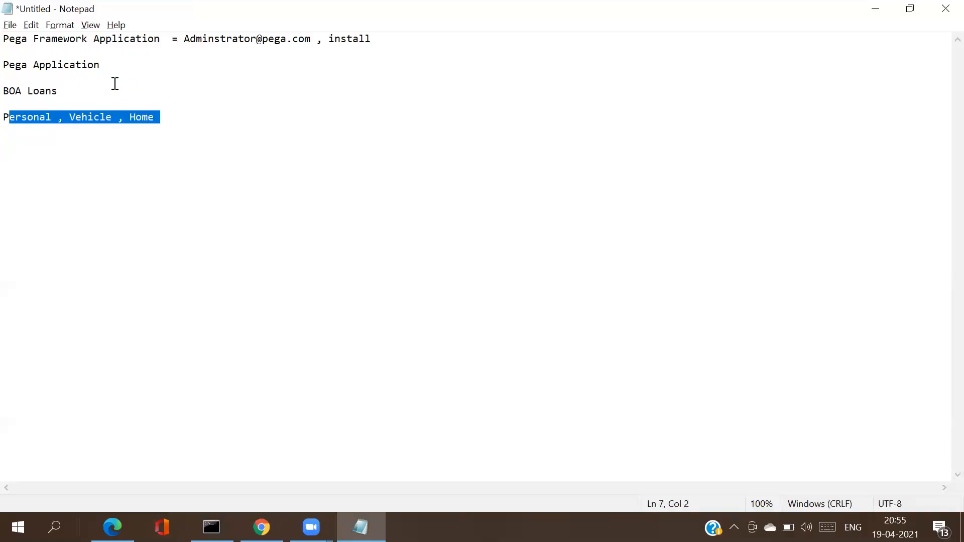
click(73, 67)
double_click(72, 67)
double_click(72, 68)
click(73, 68)
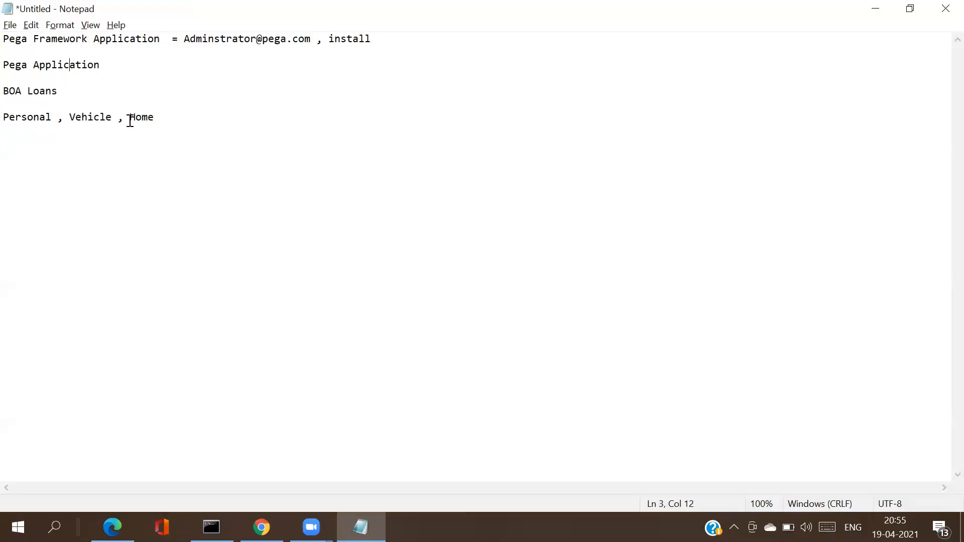
drag(170, 121, 8, 113)
Step: Insert 'FW' after 'Pega' so the heading reads 'Pega FW Application'
drag(103, 65, 9, 66)
click(32, 66)
text(FW)
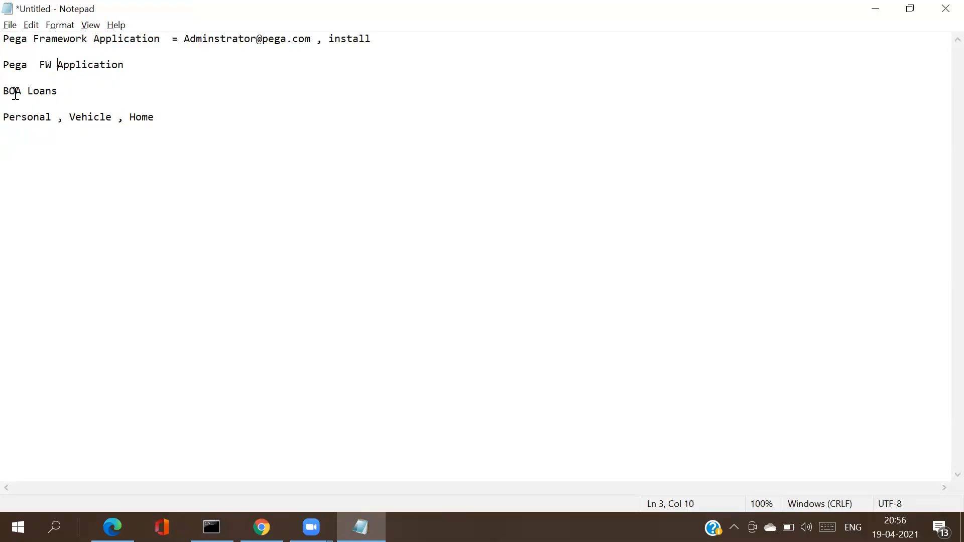
double_click(63, 67)
double_click(63, 67)
click(63, 67)
double_click(63, 67)
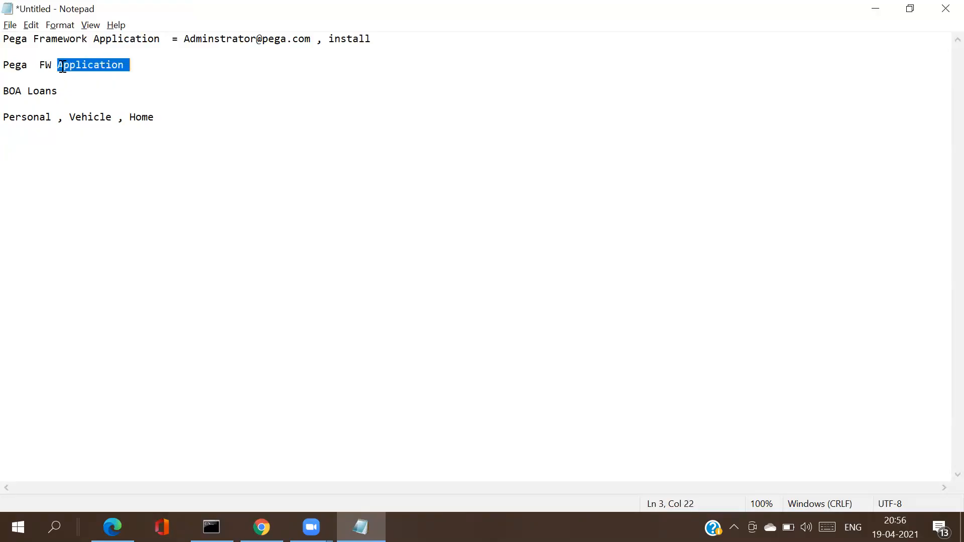
Step: Change the BOA line to 'BOA Loans FW Application' and remove the extra space
double_click(42, 92)
drag(4, 117, 155, 118)
click(155, 117)
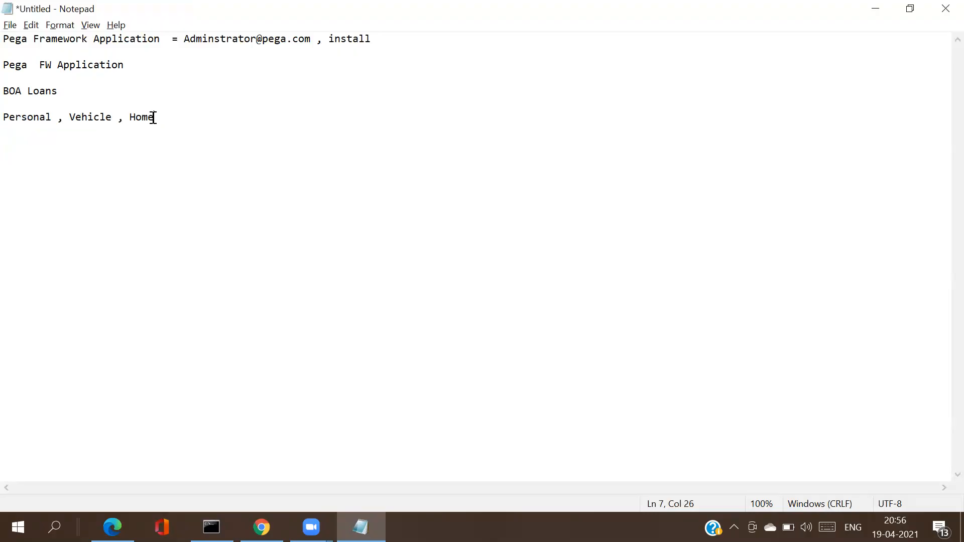
click(23, 94)
text(FW)
key(BackSpace)
key(BackSpace)
click(95, 91)
text(FW All)
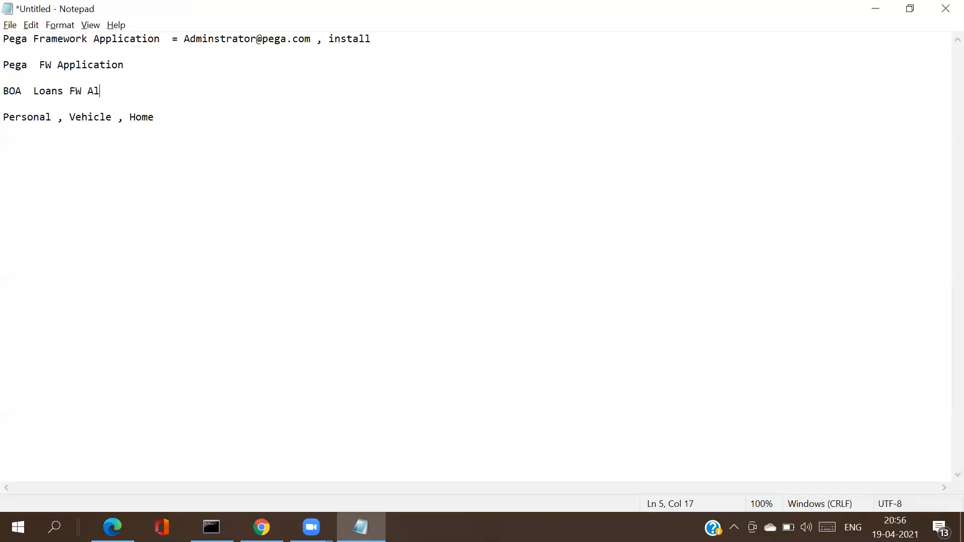
key(BackSpace)
key(BackSpace)
text(pplication)
click(33, 91)
key(BackSpace)
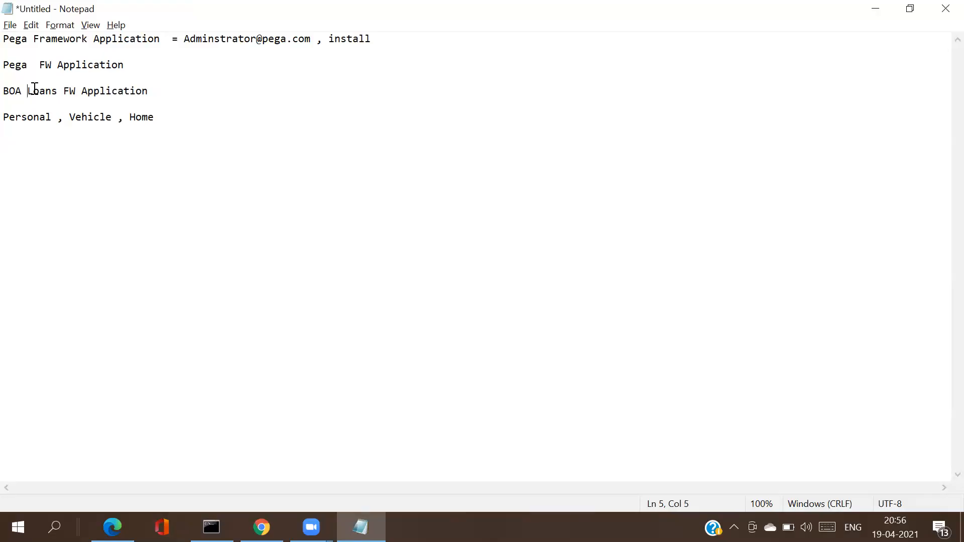
Step: Select the words FW and Personal to check the edits
double_click(73, 90)
double_click(32, 119)
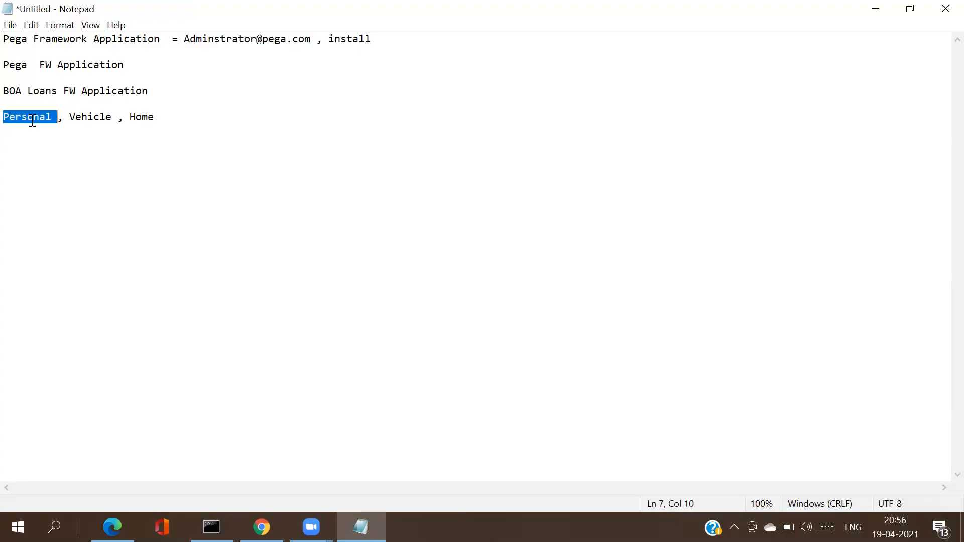
click(33, 121)
double_click(32, 121)
click(32, 121)
double_click(32, 120)
click(32, 121)
Step: Label the loan types 'Personal - Imp1', 'Vehicle - Imp2' and 'Home - Imp 3'
click(57, 119)
text(-)
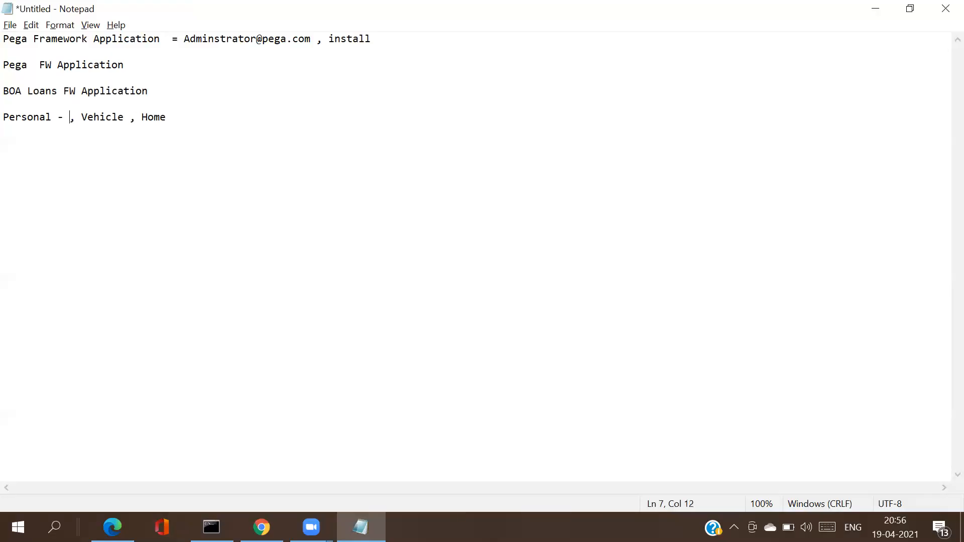
text( Imp1)
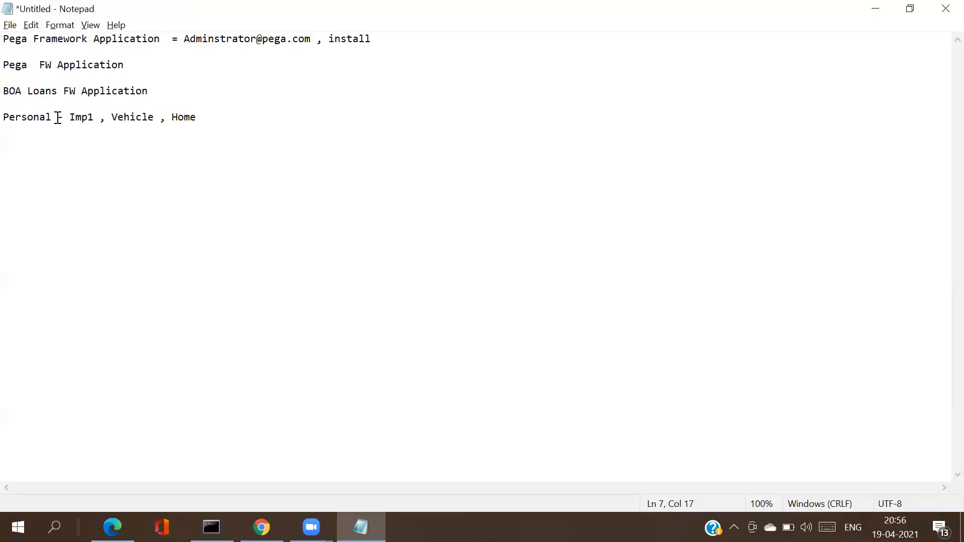
click(157, 117)
key(Left)
text(Imp2)
click(252, 115)
text(- Imp 3)
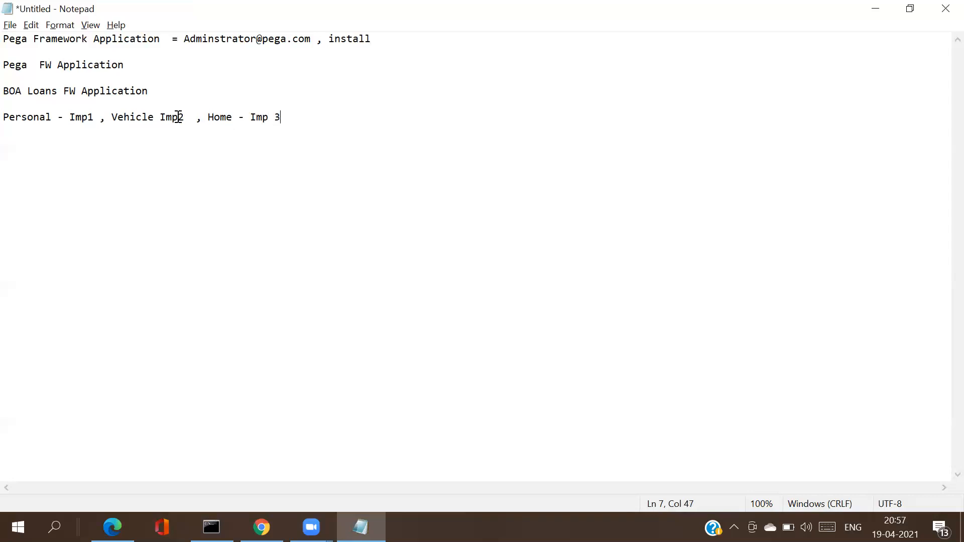
click(160, 118)
text(-)
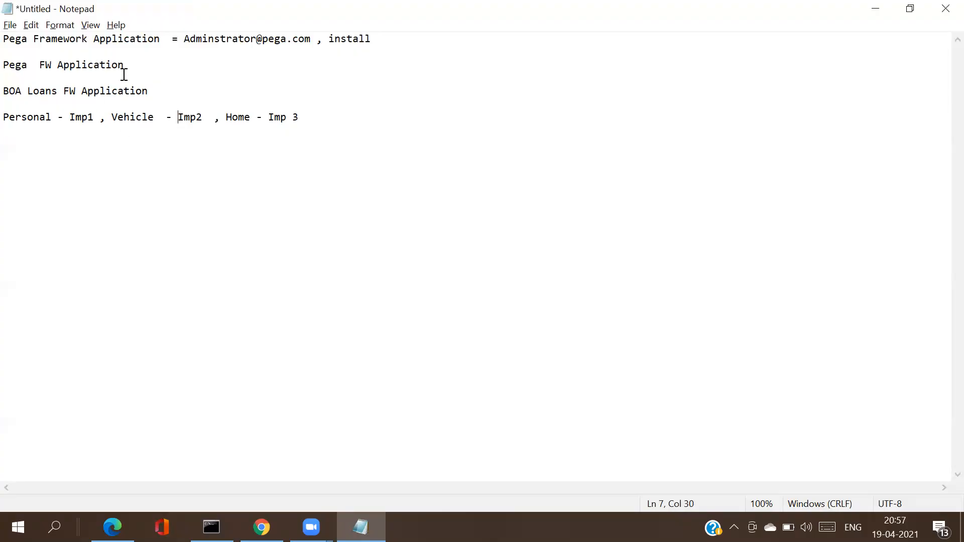
Step: Highlight the 'Pega FW Application' line before returning to the browser
drag(73, 61, 9, 65)
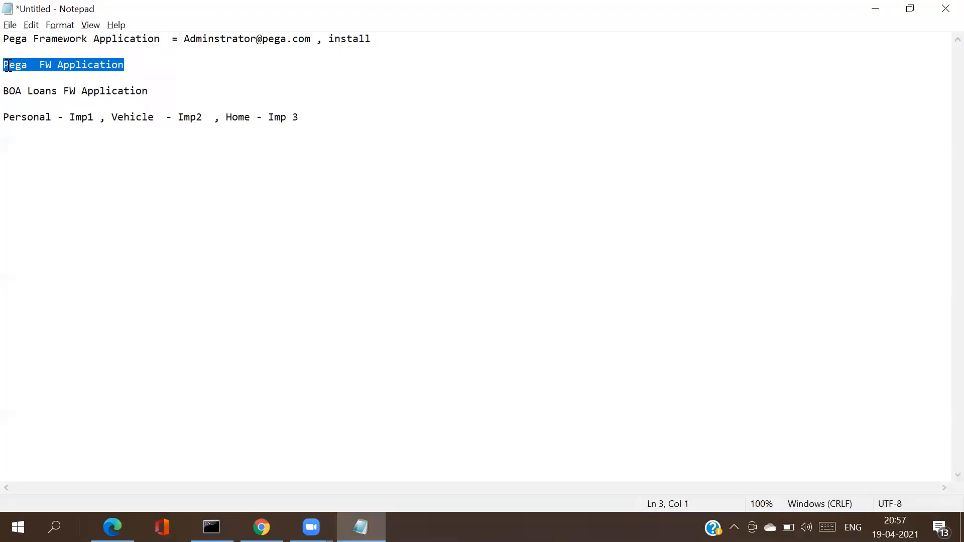
click(96, 66)
drag(133, 69, 9, 66)
drag(9, 66, 9, 67)
mouse_move(261, 528)
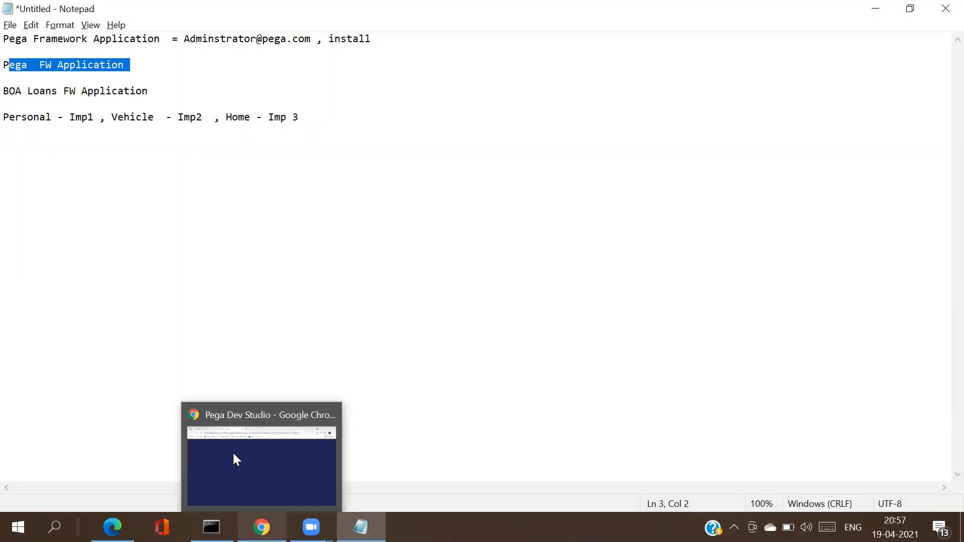
click(131, 76)
key(alt+Tab)
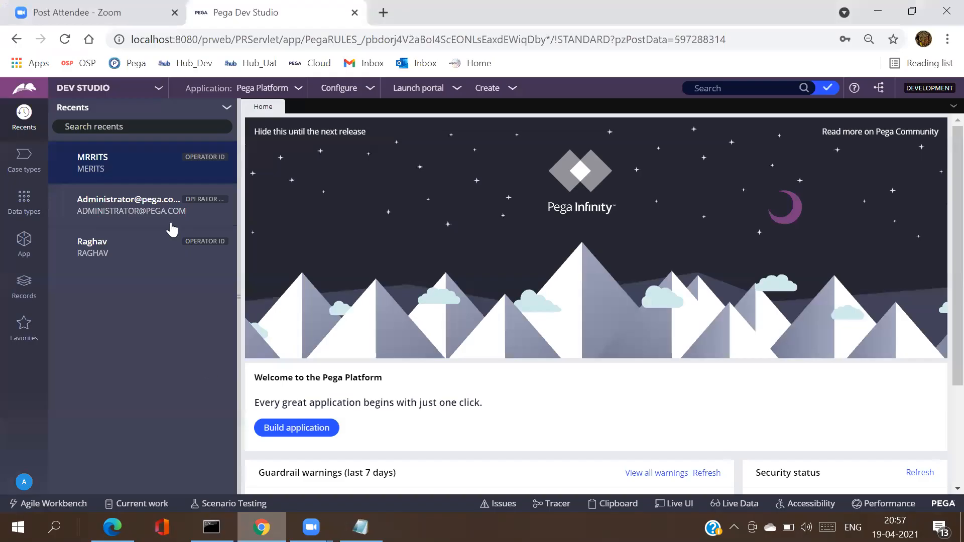
click(25, 243)
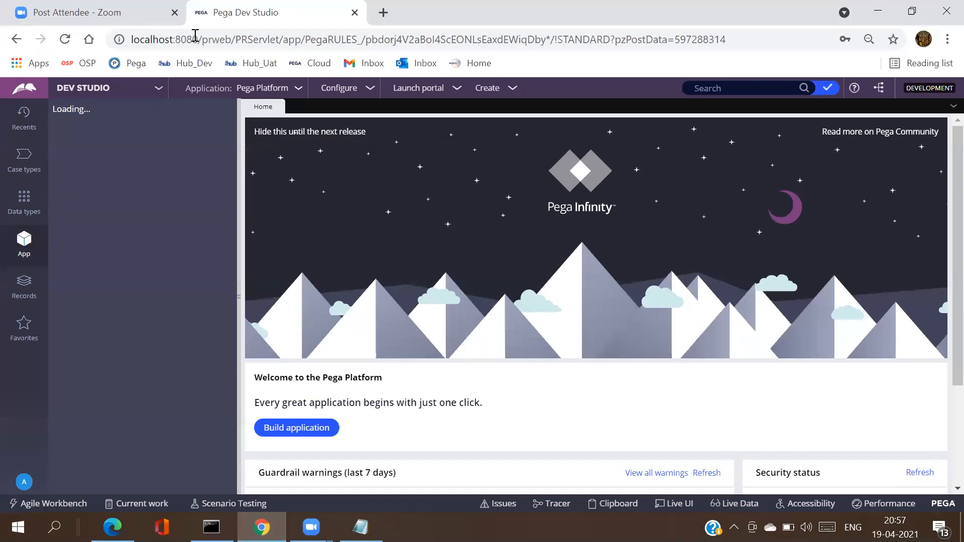
key(alt+Tab)
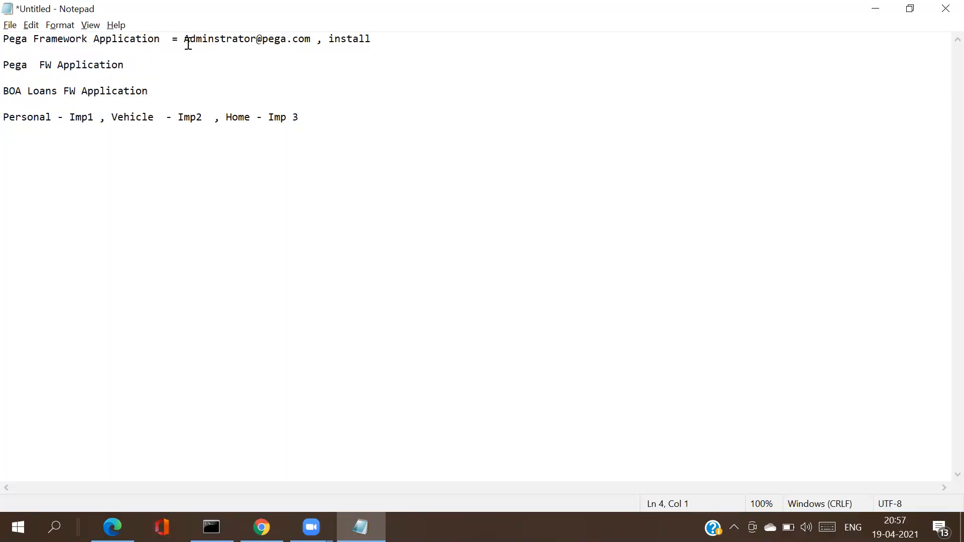
Step: Delete 'Loans' and the extra space so the heading reads 'BOA FW Application'
drag(184, 44, 308, 36)
drag(383, 36, 184, 39)
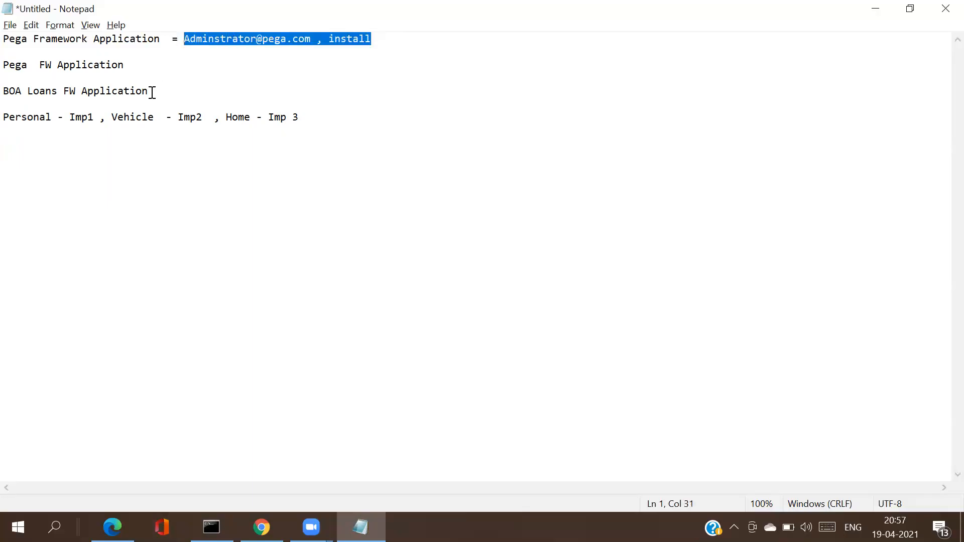
drag(150, 93, 9, 92)
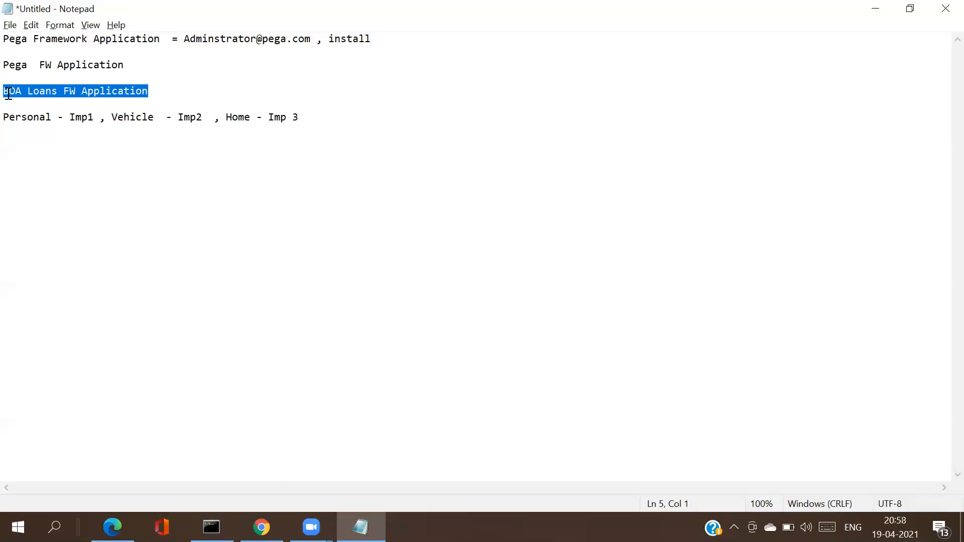
click(60, 93)
key(BackSpace)
key(BackSpace)
key(BackSpace)
key(BackSpace)
key(BackSpace)
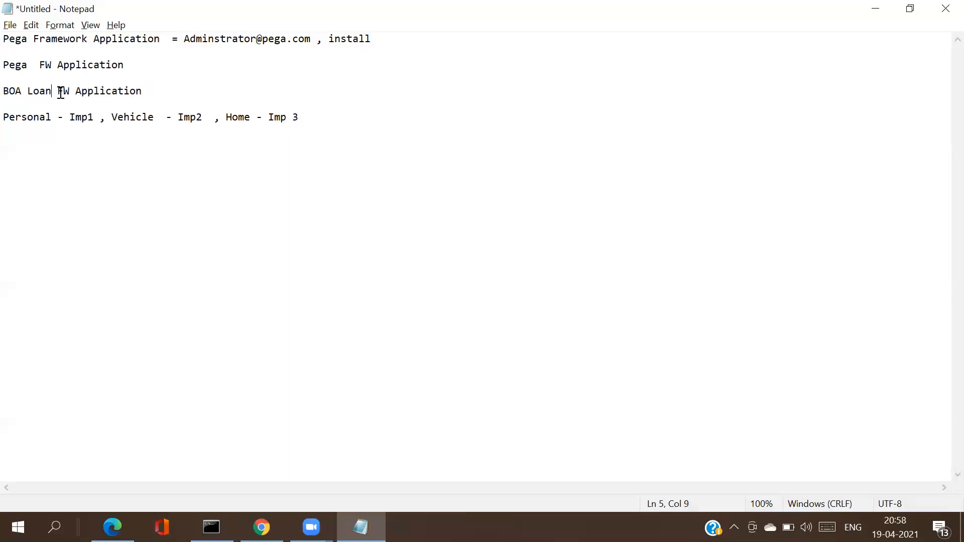
key(BackSpace)
drag(49, 118, 8, 121)
text(Loans)
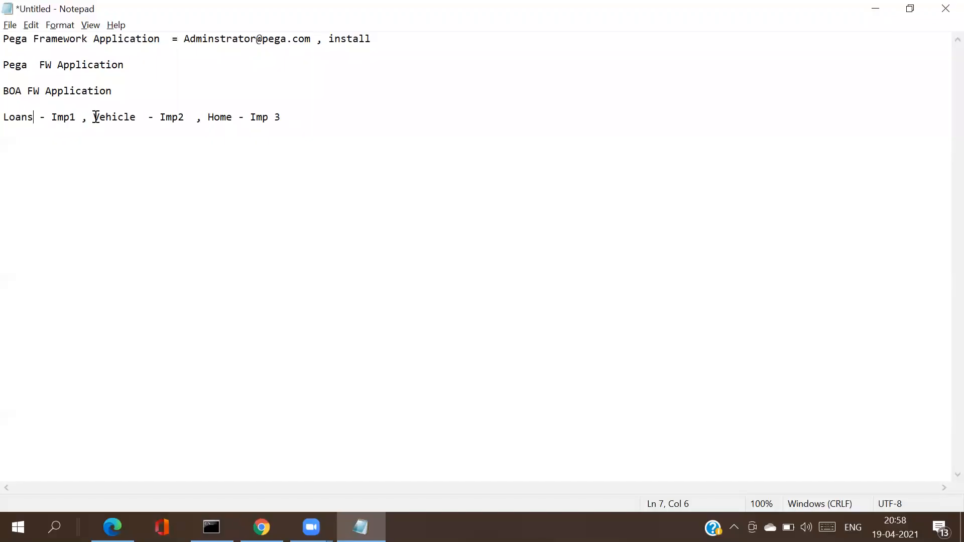
double_click(112, 117)
text(Cards)
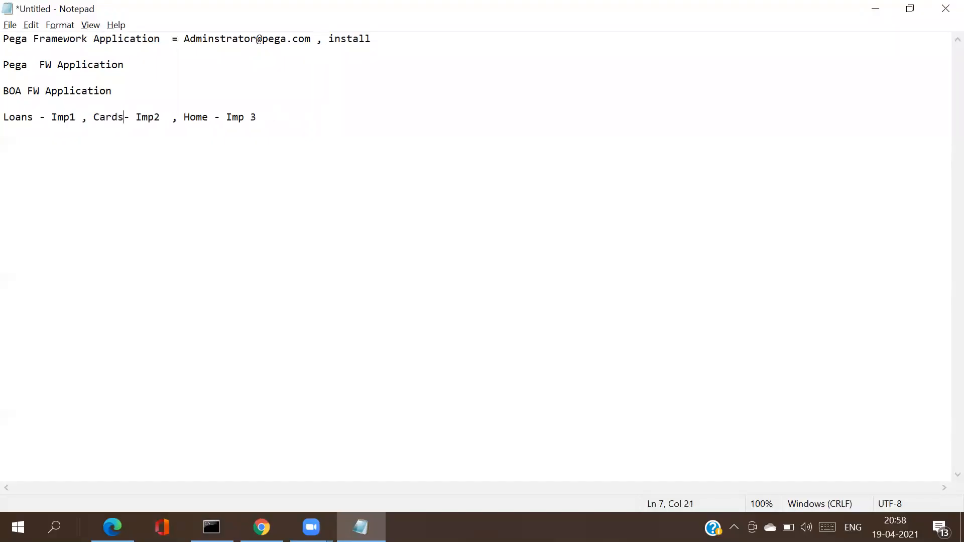
double_click(191, 116)
text(Accounts)
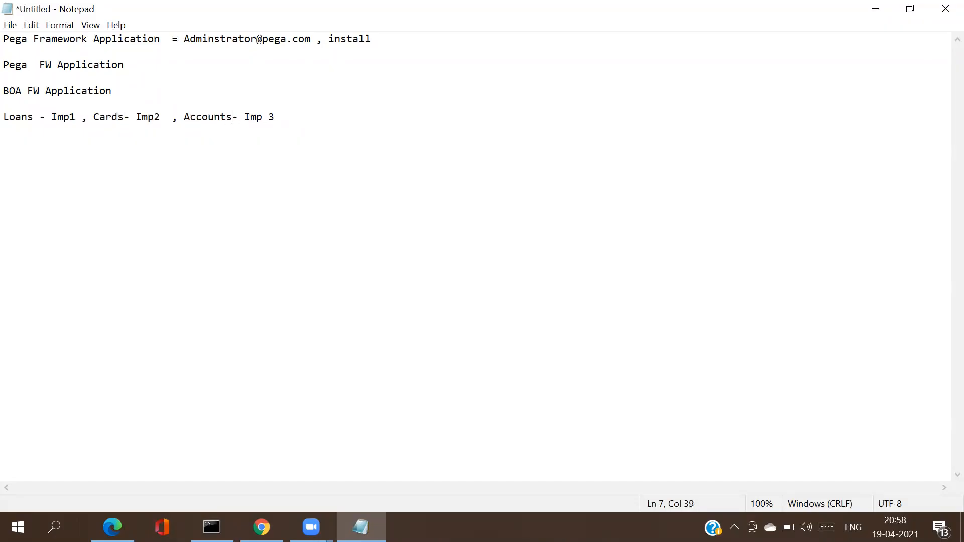
click(288, 108)
drag(125, 88, 9, 92)
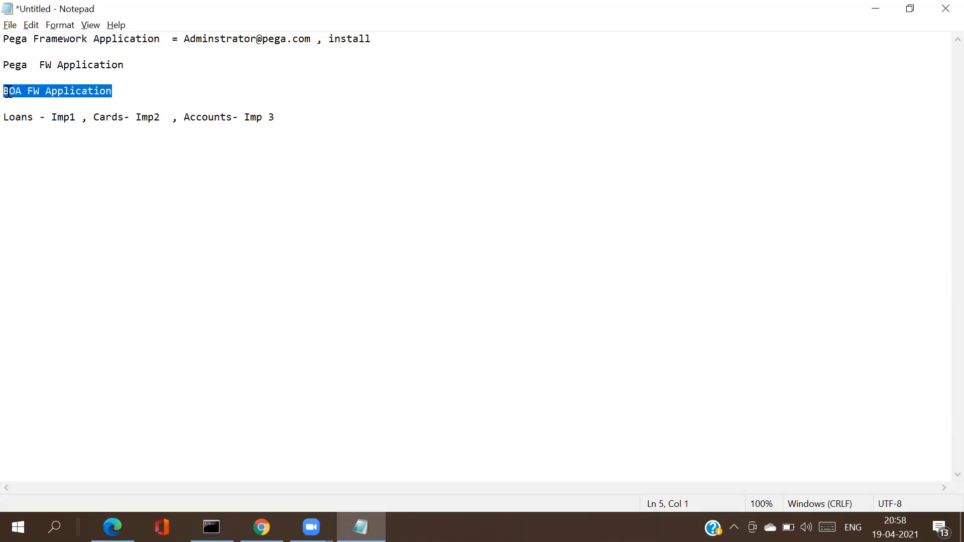
click(68, 91)
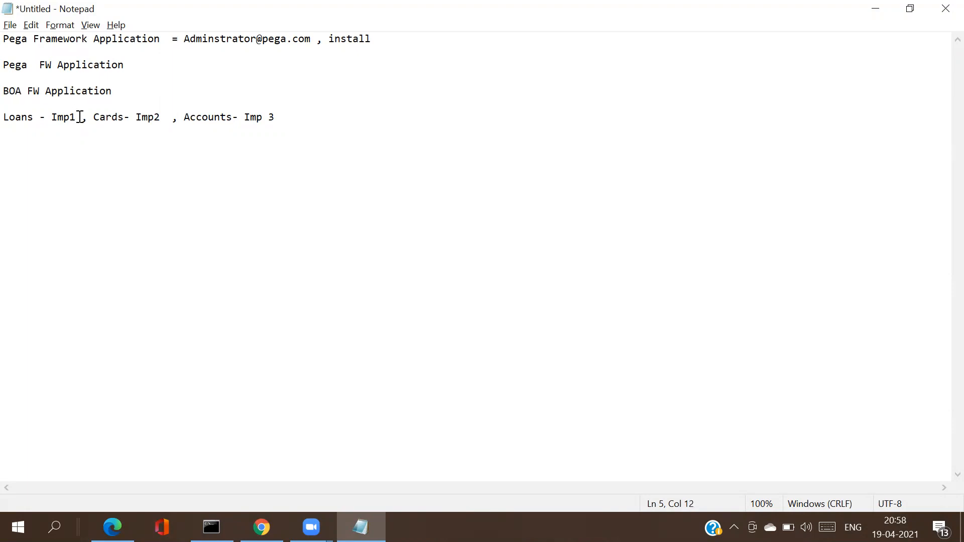
drag(80, 117, 8, 121)
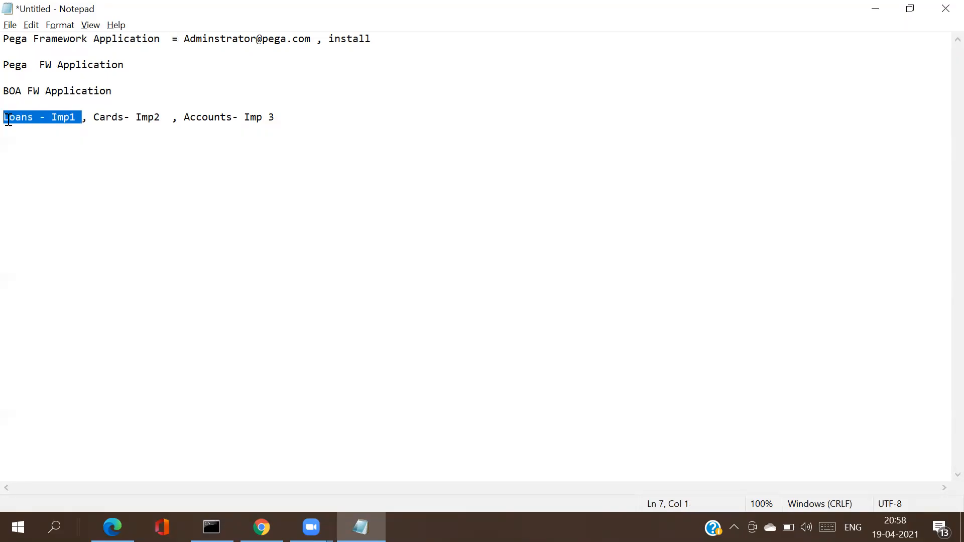
double_click(9, 121)
click(8, 121)
double_click(9, 121)
click(9, 121)
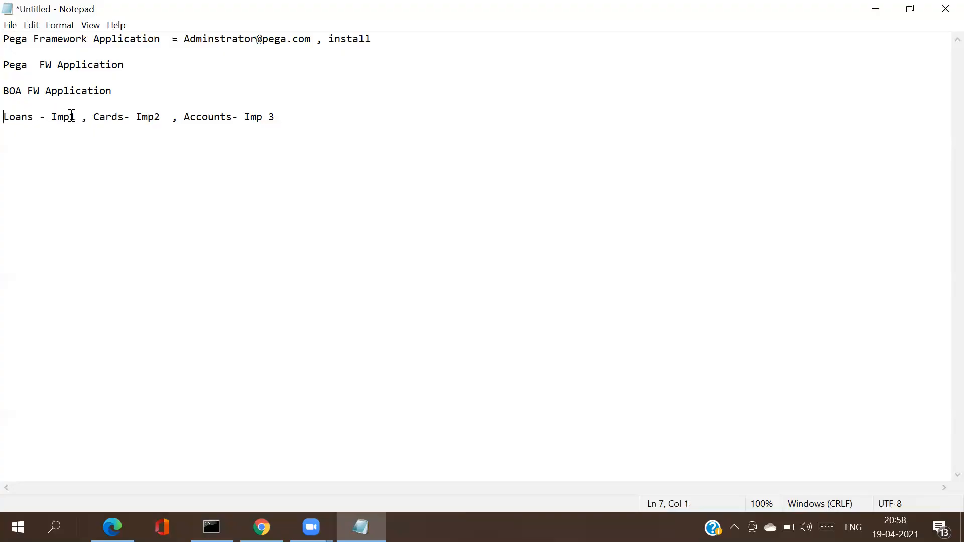
drag(79, 118, 9, 122)
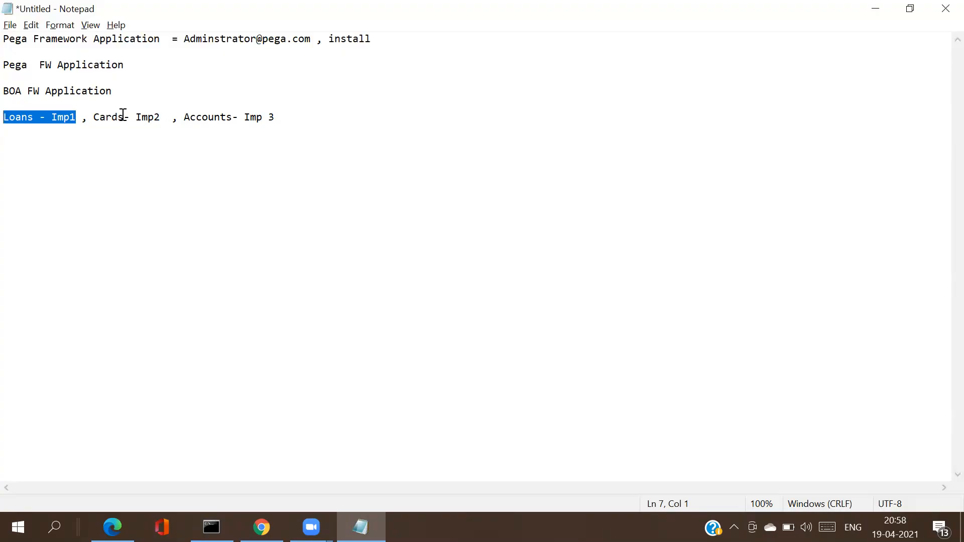
click(78, 115)
double_click(78, 116)
click(79, 115)
double_click(78, 115)
click(79, 115)
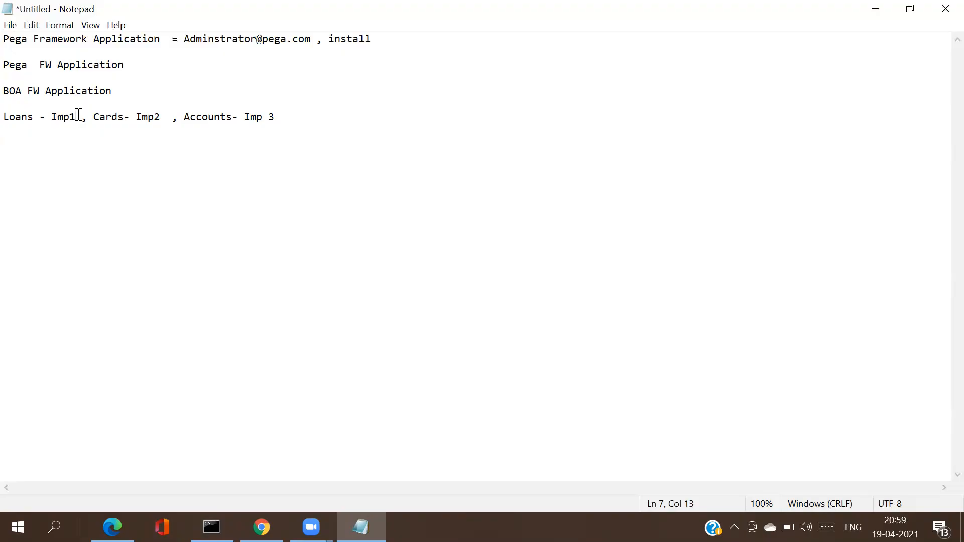
click(117, 91)
drag(102, 91, 9, 92)
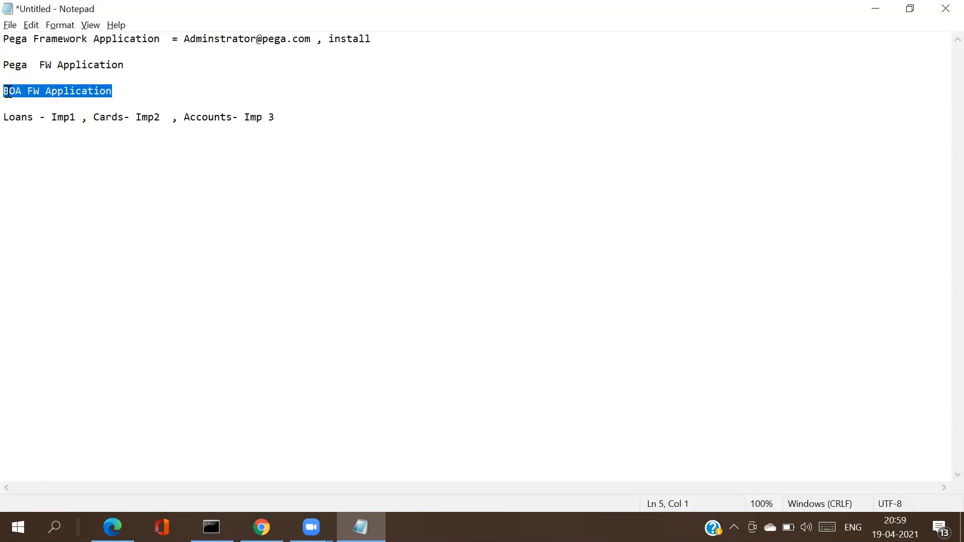
double_click(128, 90)
drag(128, 90, 8, 91)
click(76, 119)
drag(74, 118, 4, 119)
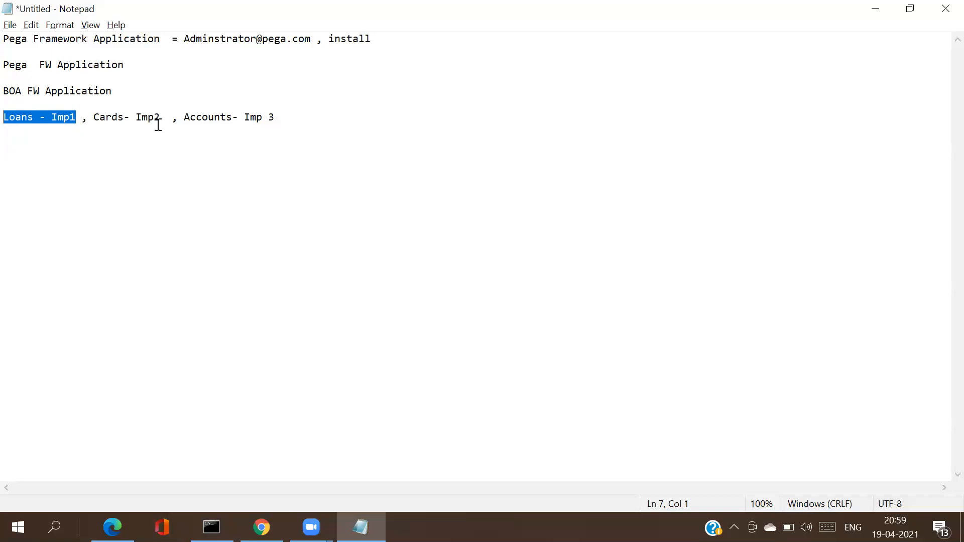
drag(162, 118, 96, 115)
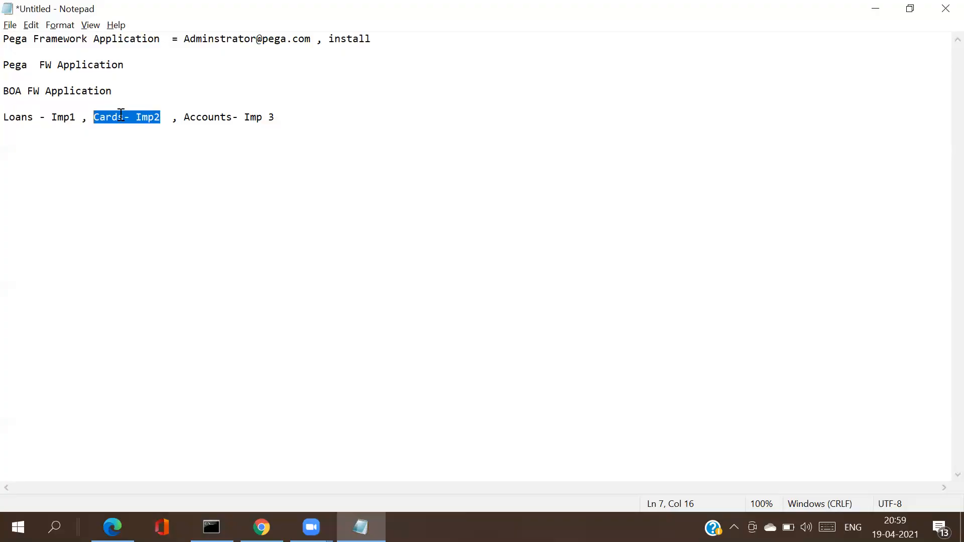
drag(118, 92, 9, 94)
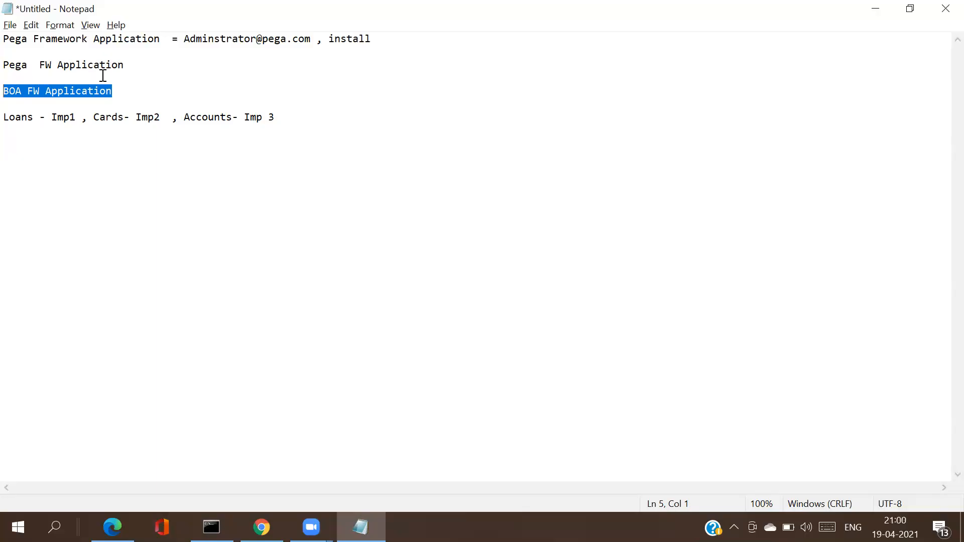
click(71, 64)
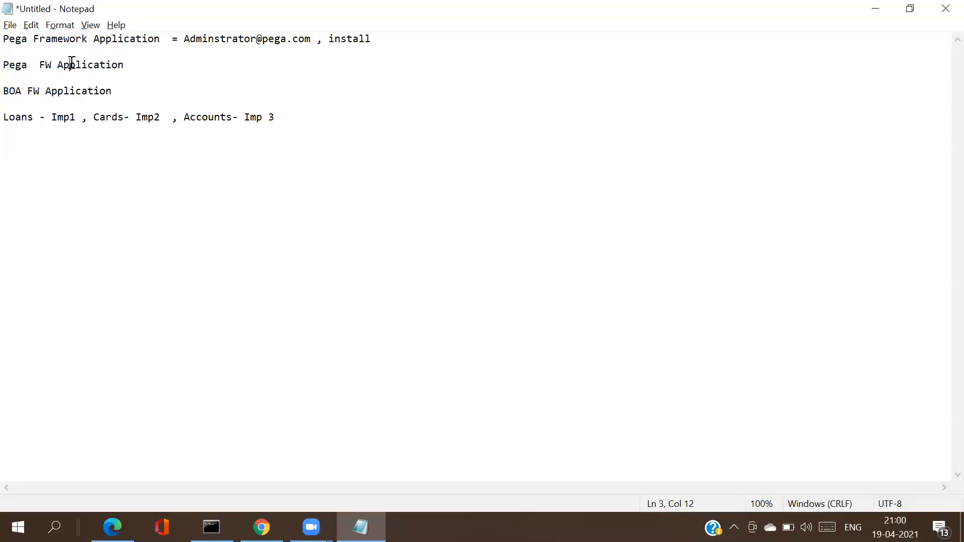
double_click(74, 93)
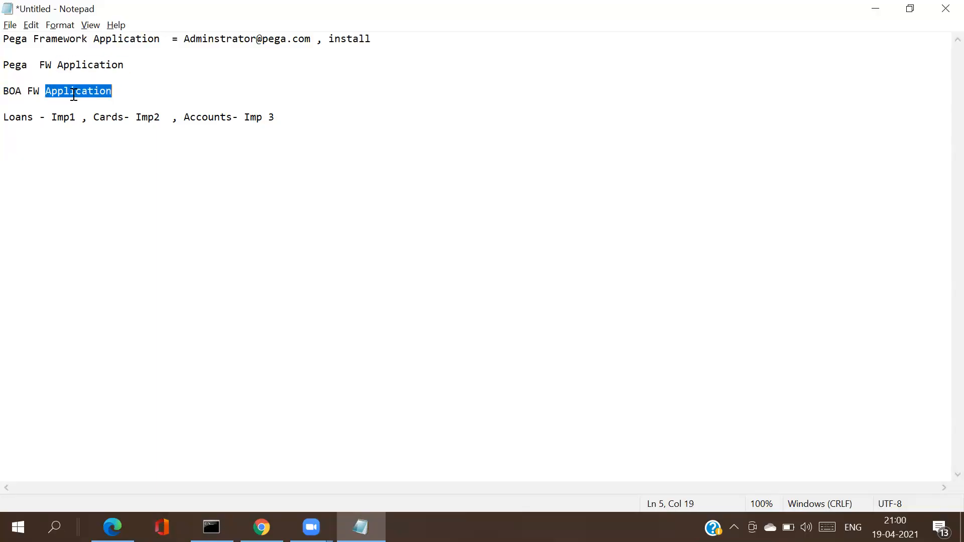
click(74, 94)
double_click(74, 93)
click(64, 90)
double_click(64, 90)
click(64, 90)
click(22, 117)
double_click(22, 117)
click(22, 117)
double_click(22, 117)
click(22, 117)
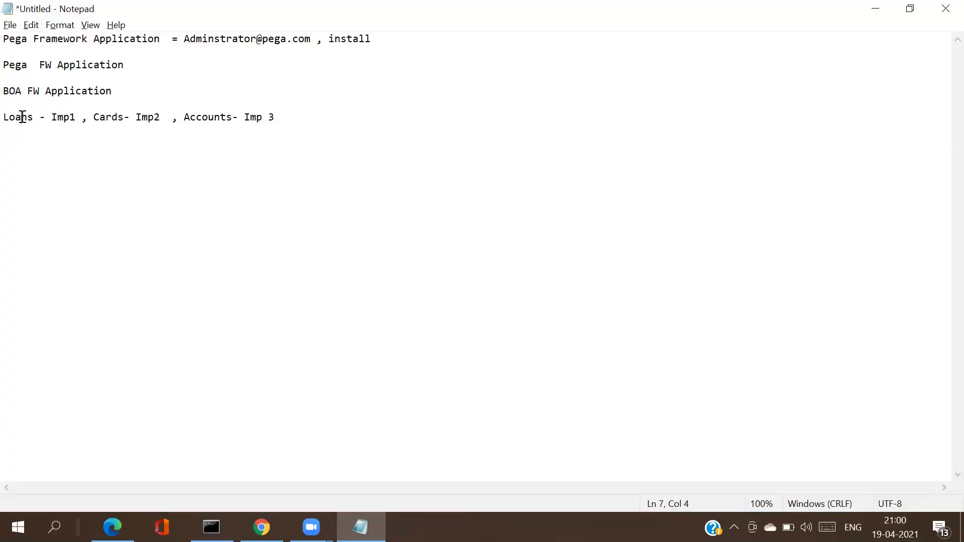
double_click(22, 117)
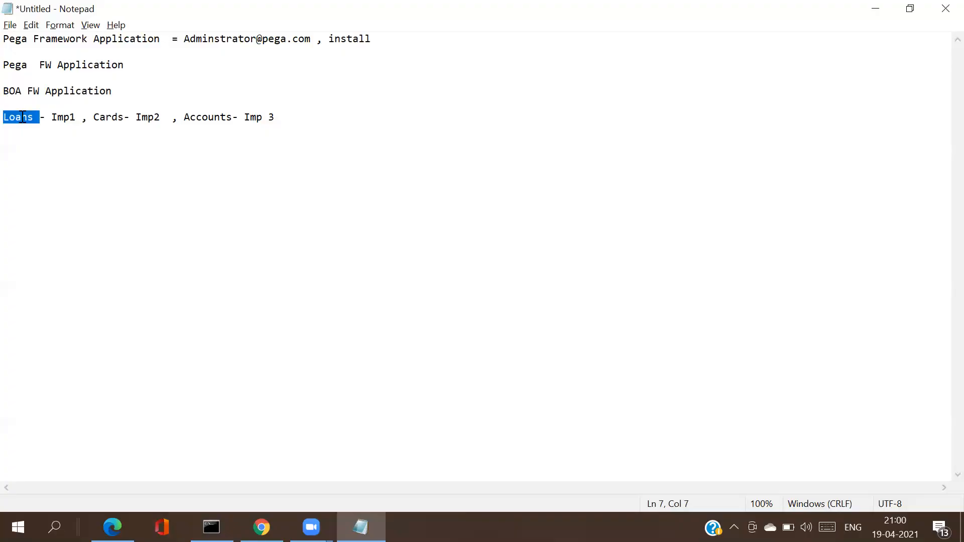
double_click(11, 66)
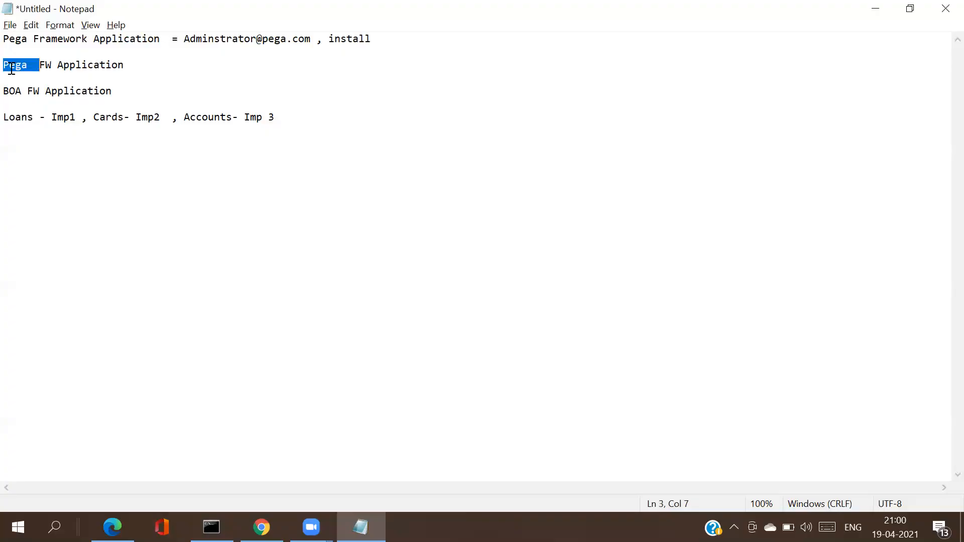
Step: Prefix Pega FW, BOA FW, Loans, Cards and Accounts with '1.' through '5.'
click(4, 68)
text(1.)
click(6, 91)
text(2.)
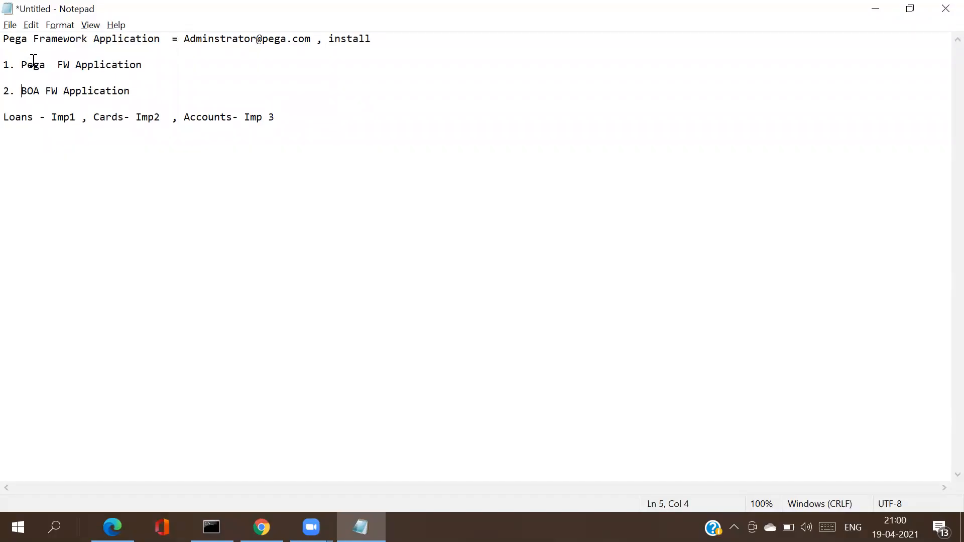
click(4, 118)
text(3.)
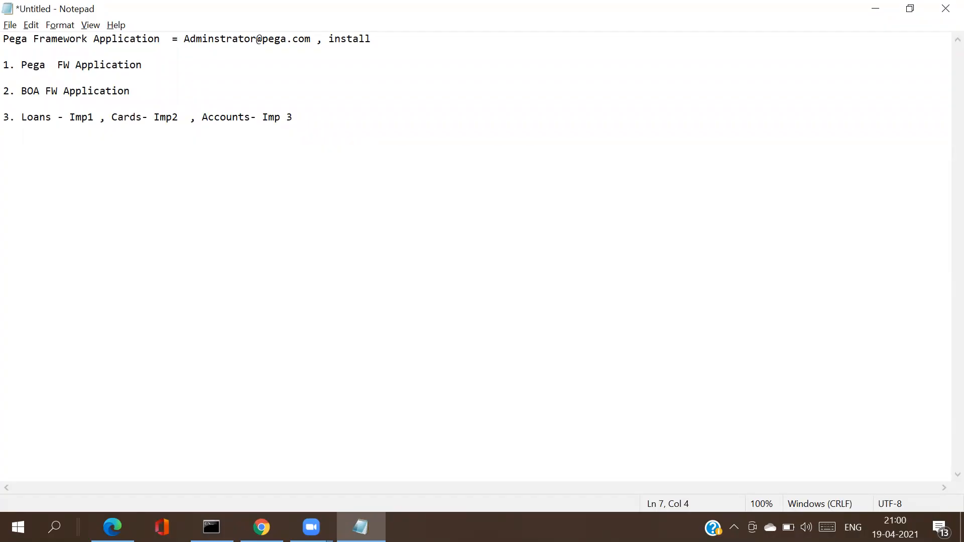
click(108, 121)
key(Left)
text(4.)
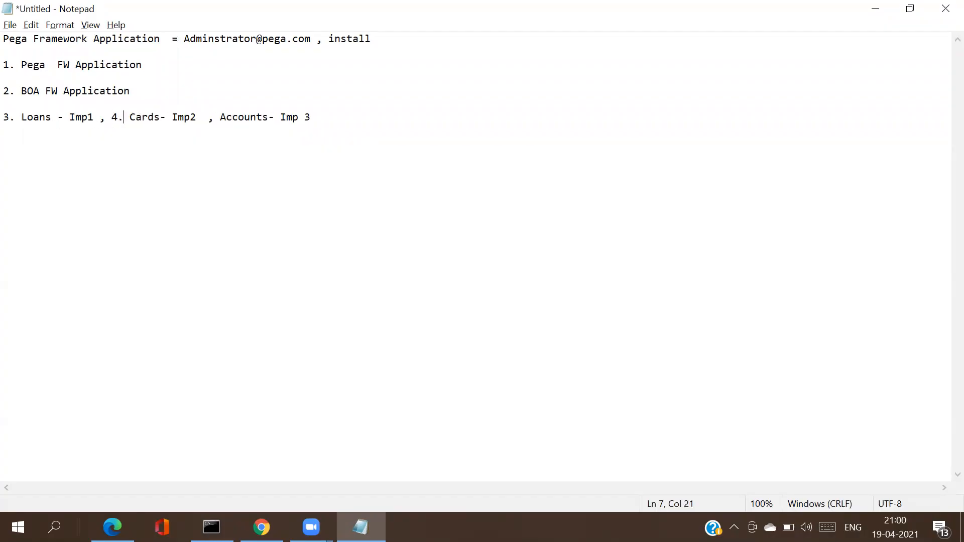
click(216, 119)
text(5.)
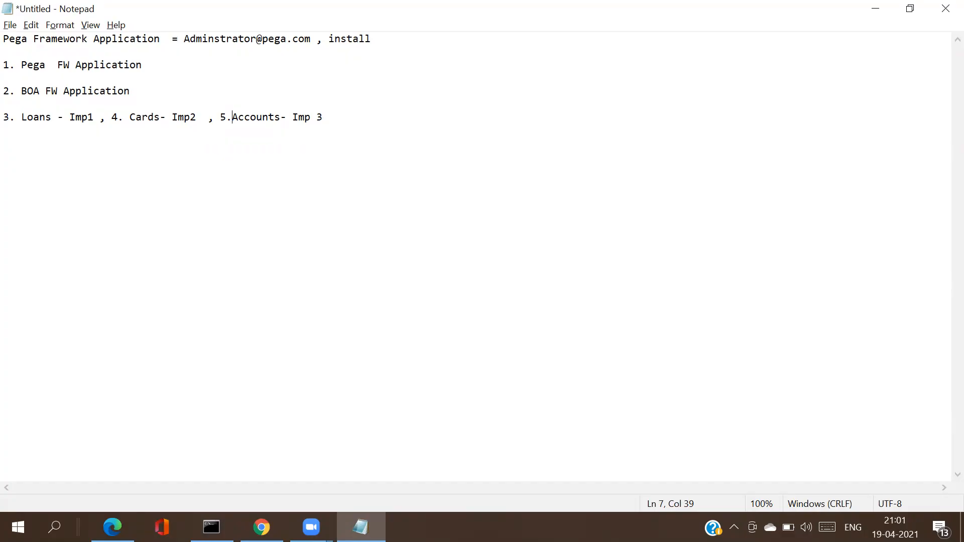
double_click(104, 67)
double_click(104, 66)
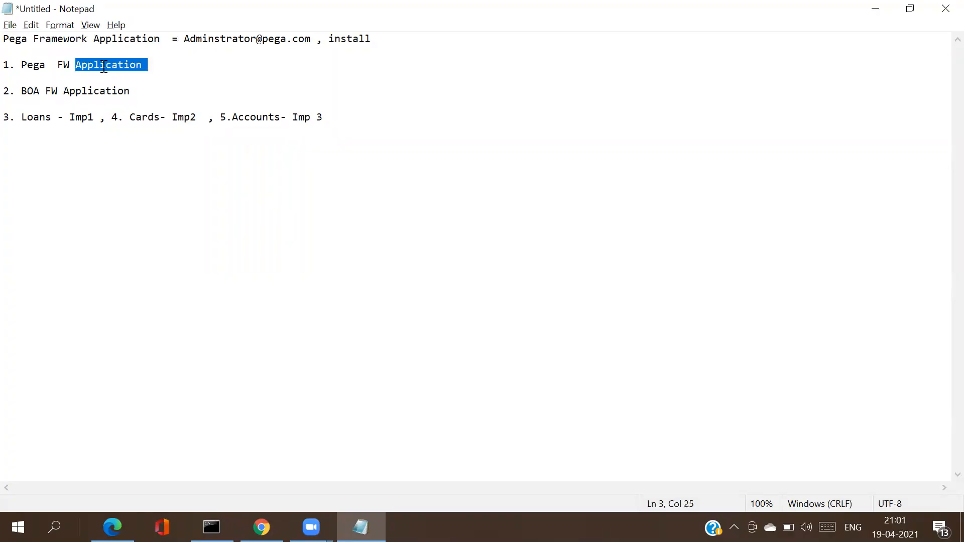
double_click(104, 66)
double_click(123, 70)
click(70, 95)
double_click(78, 94)
click(79, 94)
double_click(79, 94)
click(79, 95)
double_click(79, 95)
click(78, 94)
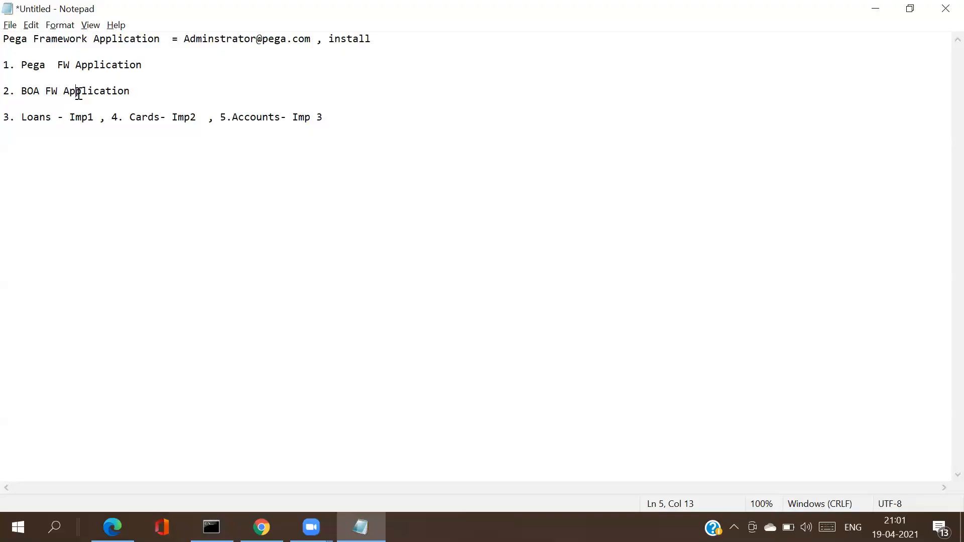
double_click(42, 123)
click(139, 113)
double_click(139, 113)
double_click(59, 91)
click(59, 90)
Step: Highlight the '2. BOA FW Application' line, then switch to Pega Dev Studio in Chrome
drag(344, 116, 21, 121)
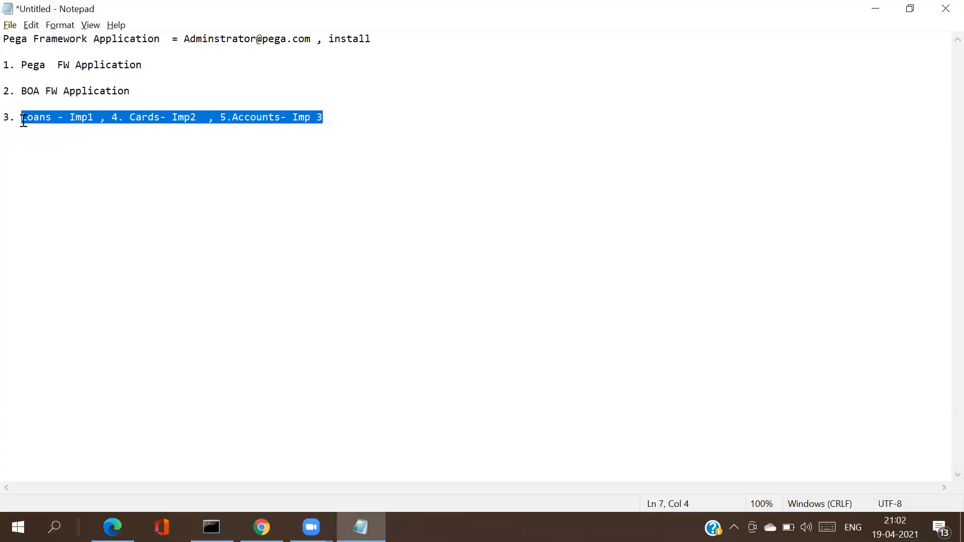
click(377, 123)
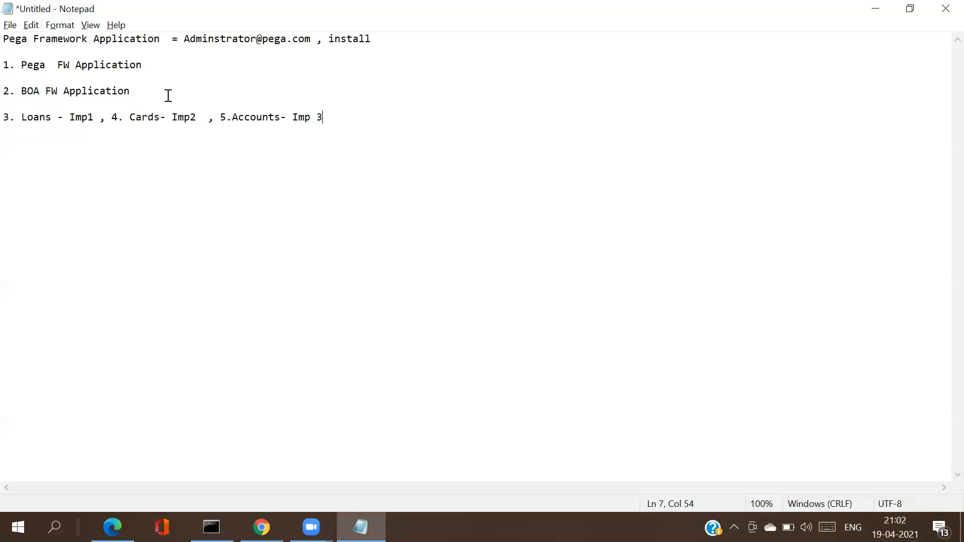
double_click(101, 91)
click(101, 91)
drag(164, 69, 8, 69)
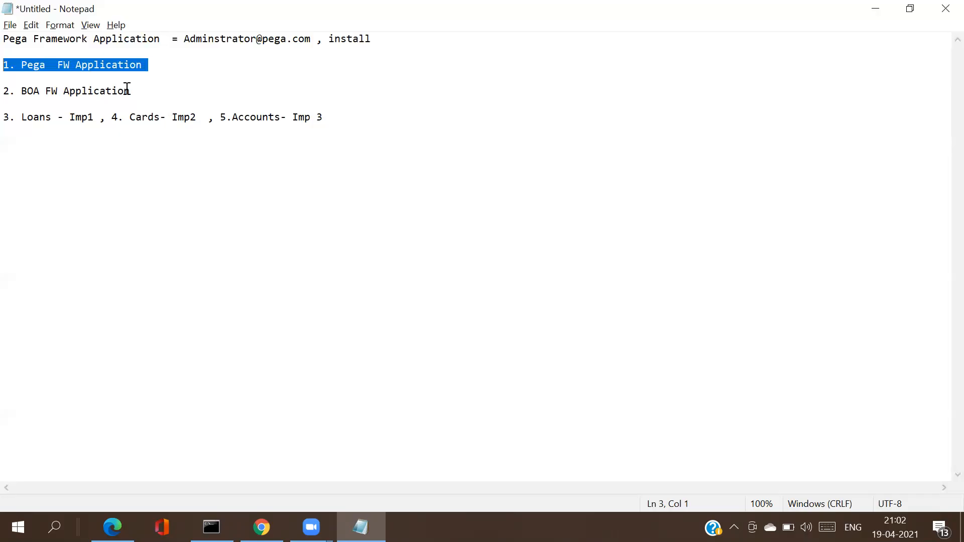
drag(127, 88, 3, 91)
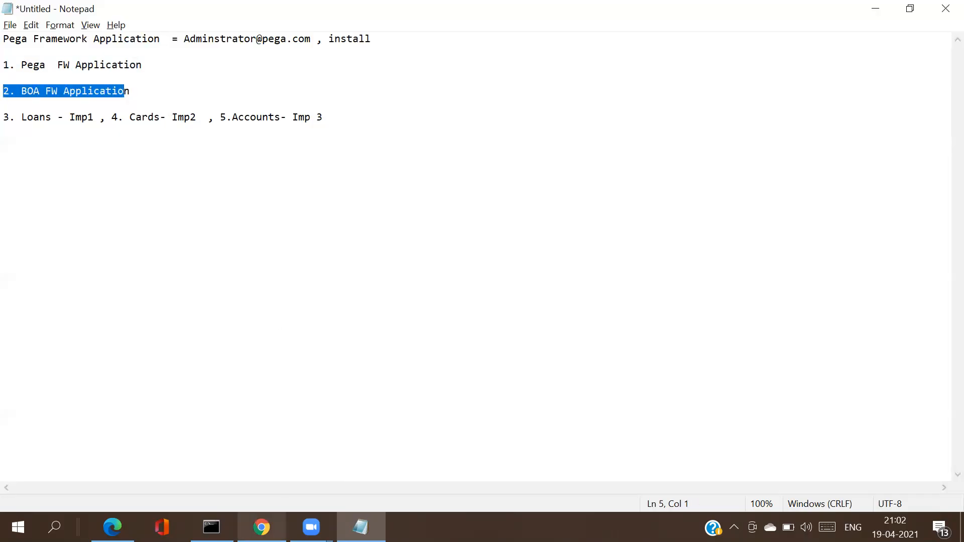
key(alt+Tab)
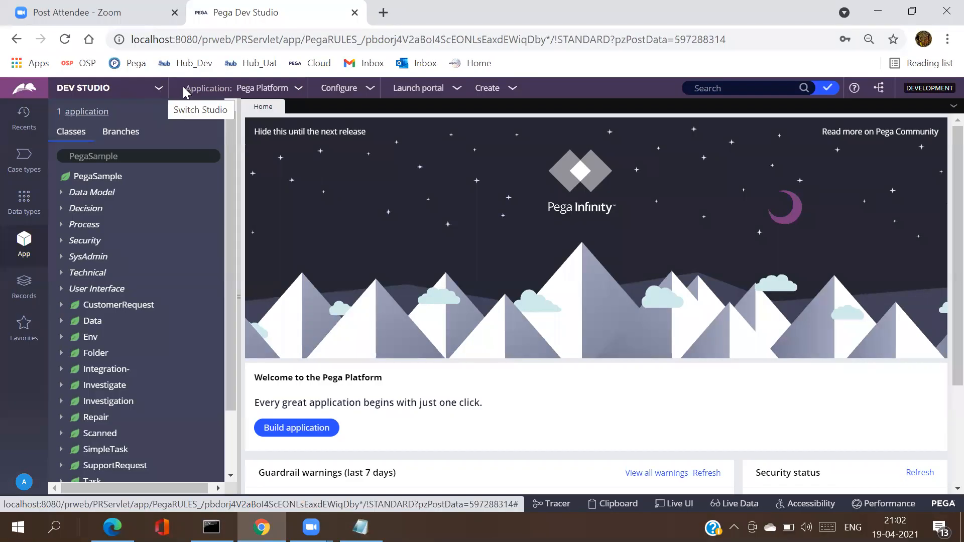
Step: Choose New Application from the current application's menu in Dev Studio
click(221, 105)
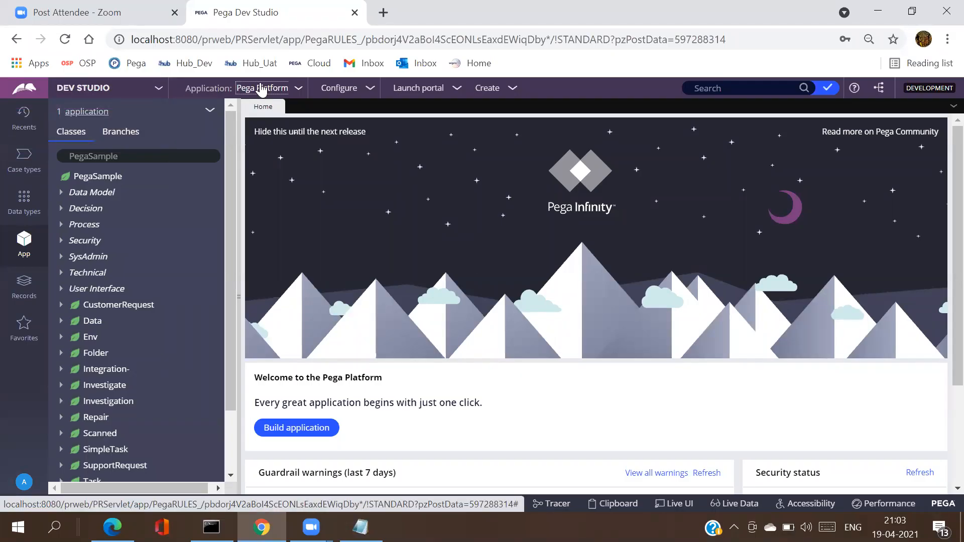
click(262, 89)
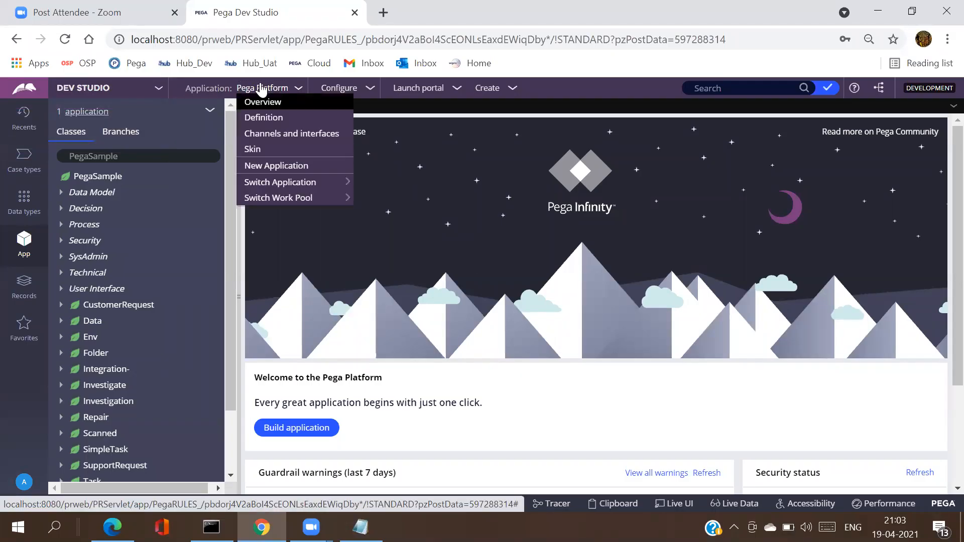
click(275, 169)
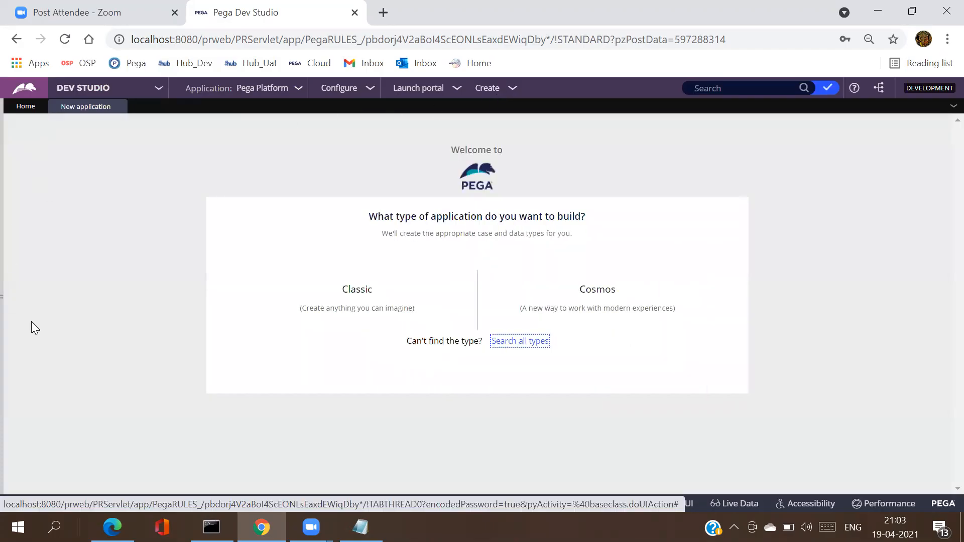
click(244, 90)
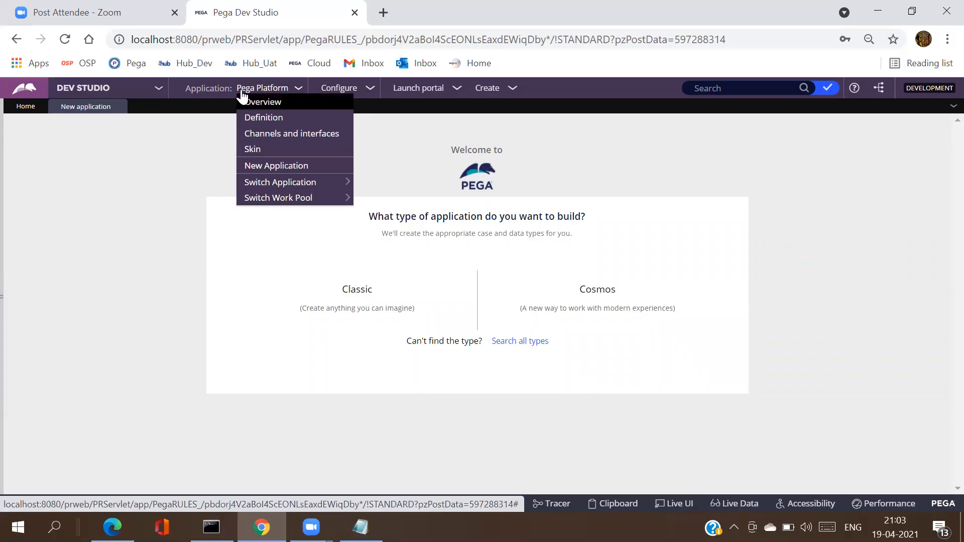
click(271, 170)
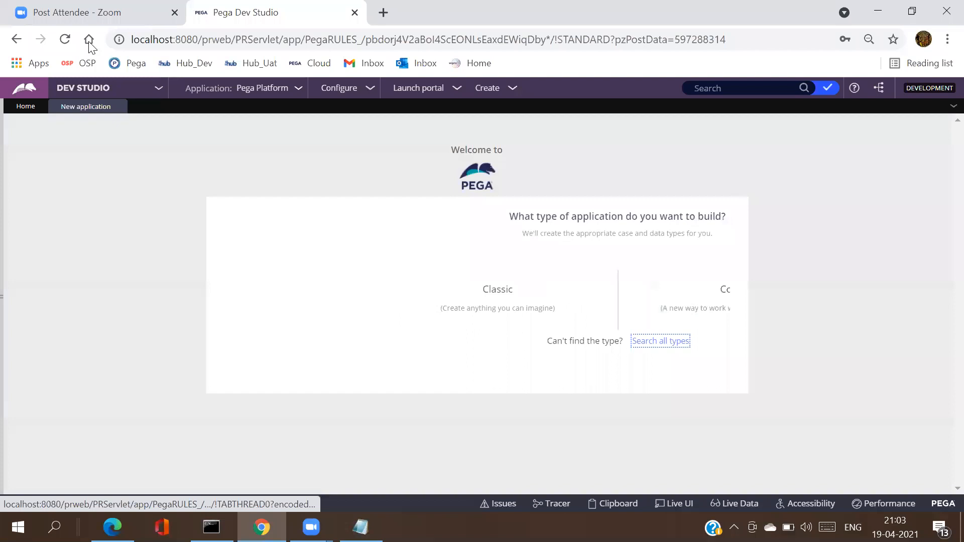
click(31, 111)
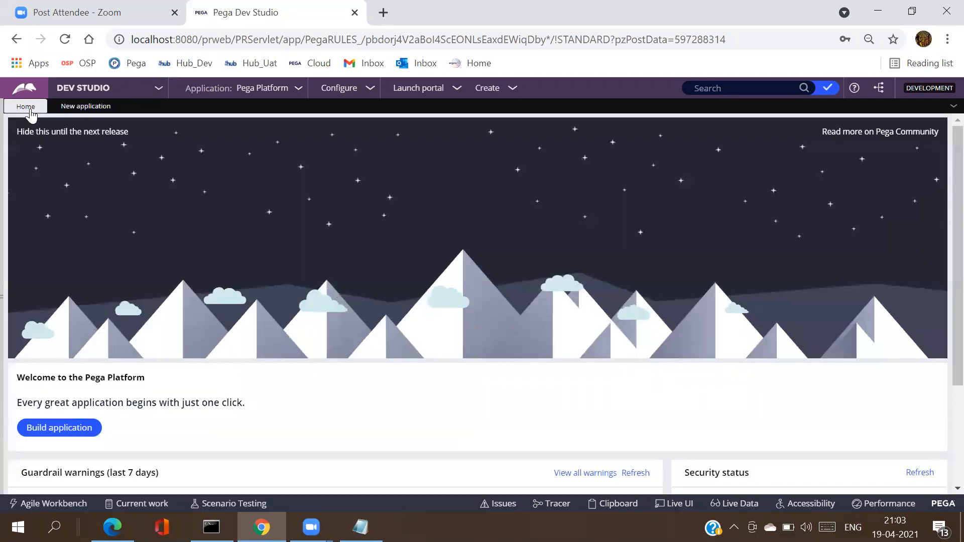
click(59, 437)
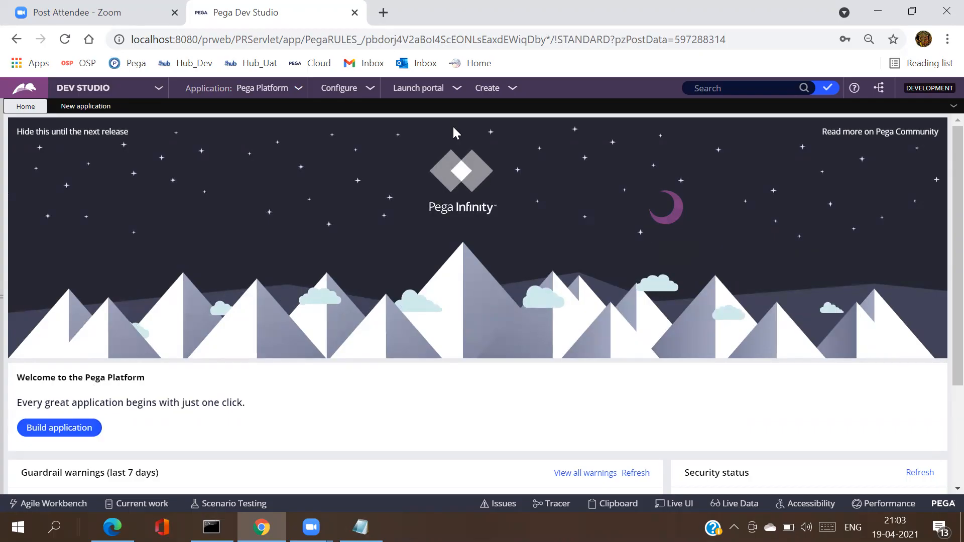
click(71, 428)
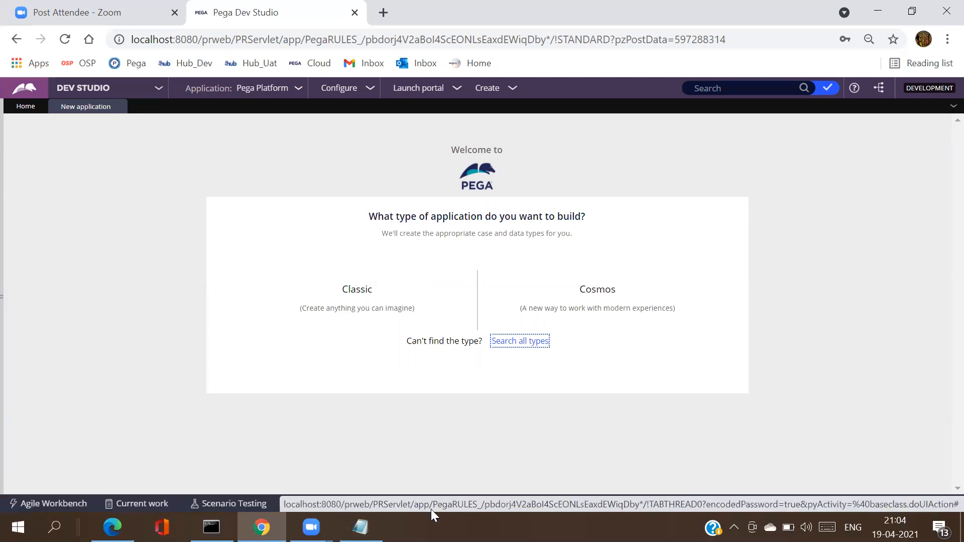
key(alt+Tab)
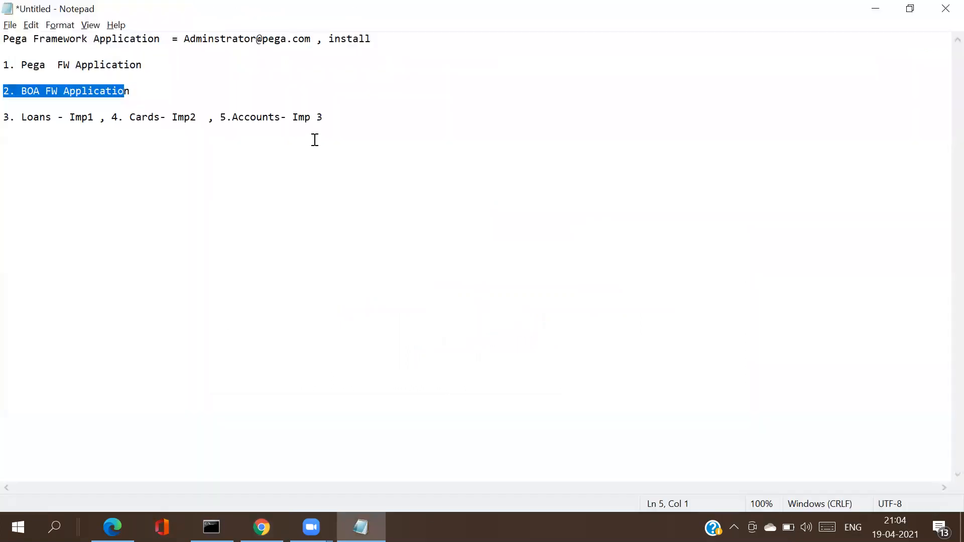
drag(329, 123, 9, 64)
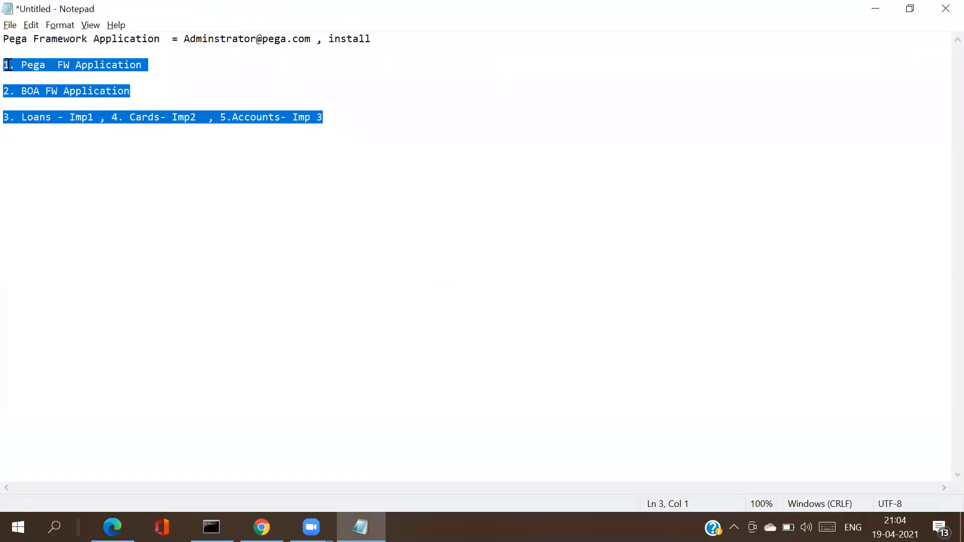
click(259, 150)
key(alt+Tab)
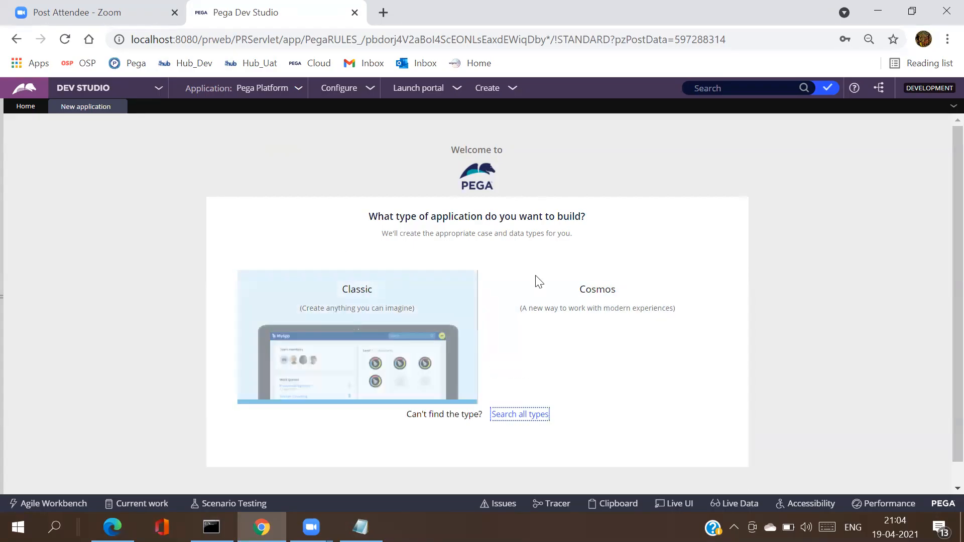
Step: Review the Classic application type's details and select it as the application type
mouse_move(586, 330)
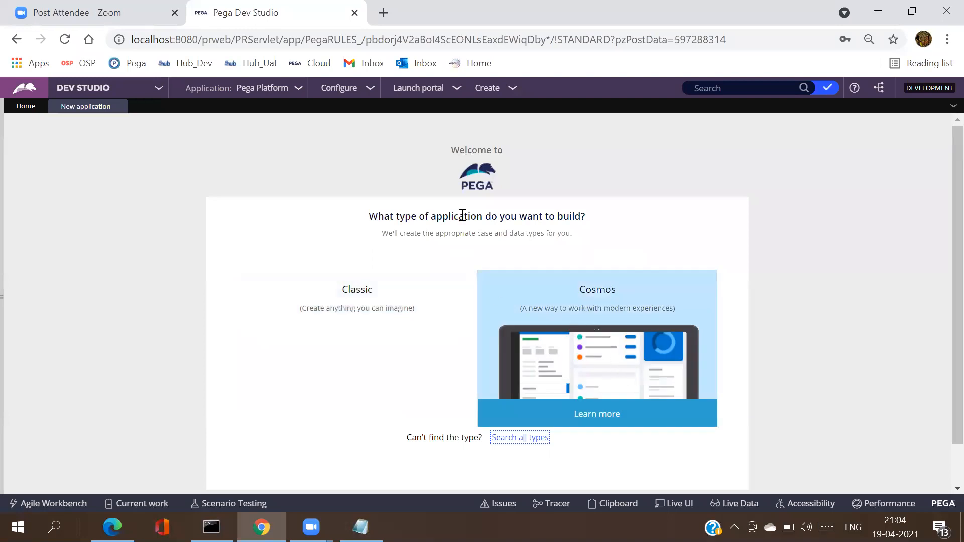
mouse_move(260, 289)
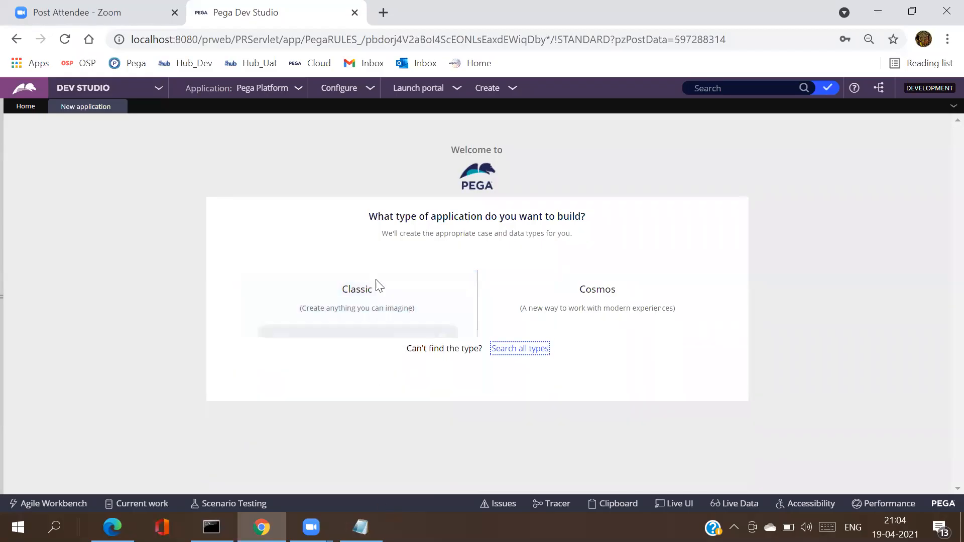
mouse_move(370, 299)
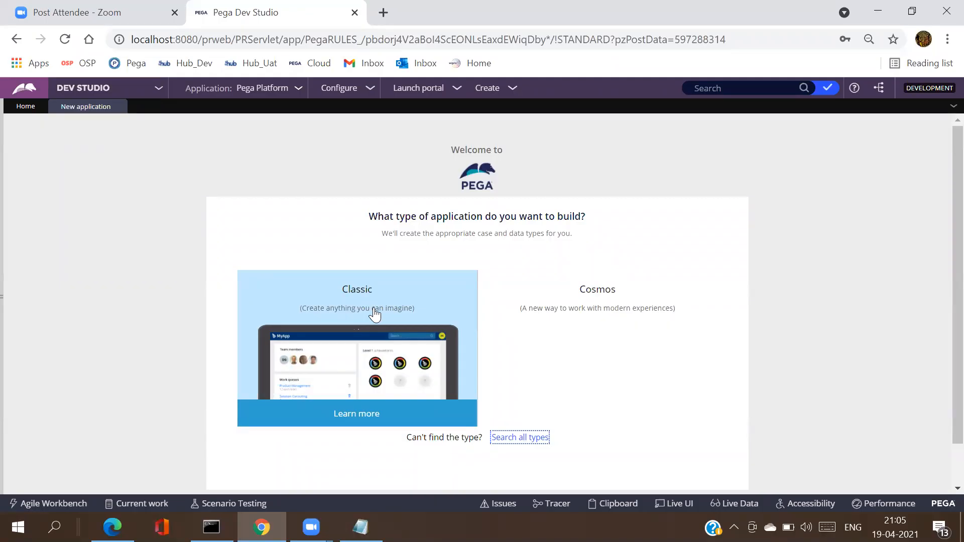
click(374, 315)
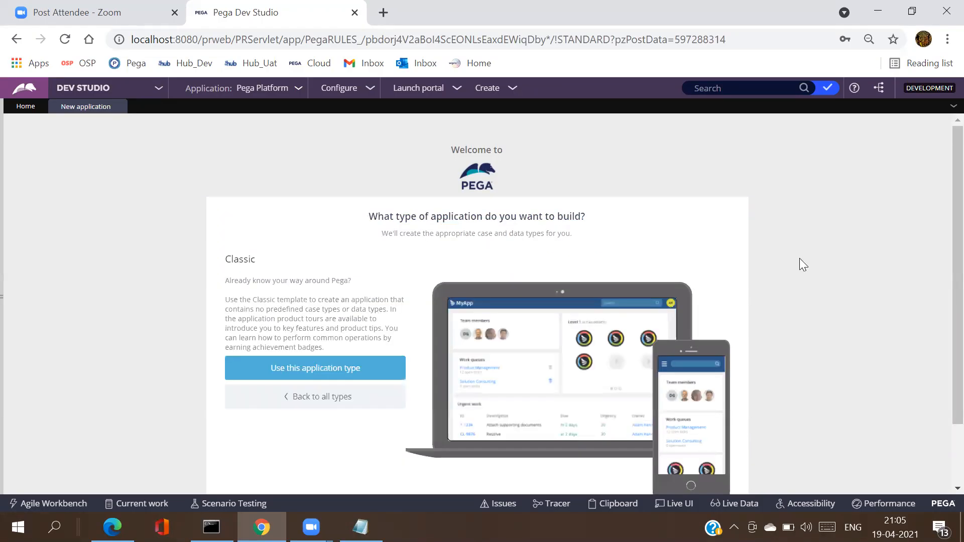
scroll(944, 309, down, 1)
scroll(944, 309, down, 1)
scroll(945, 254, up, 2)
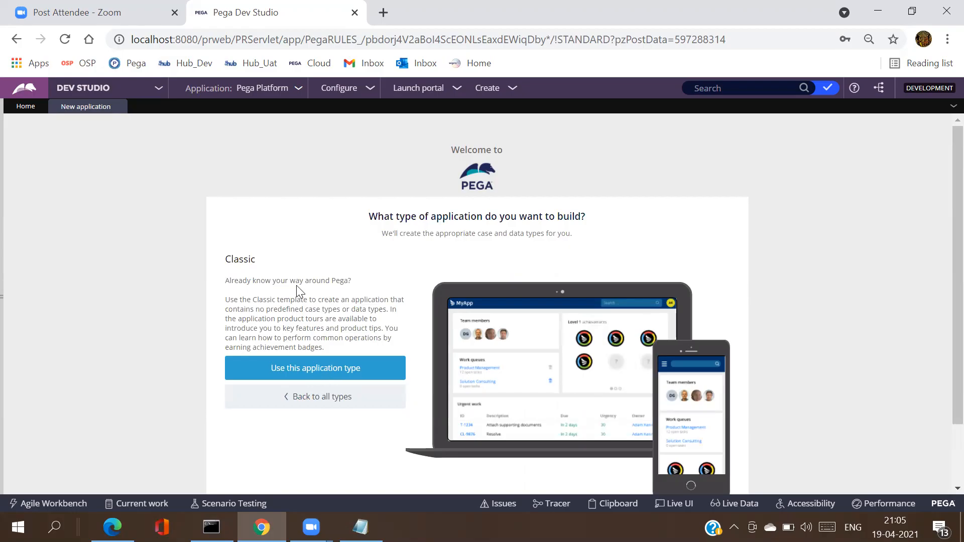
click(308, 376)
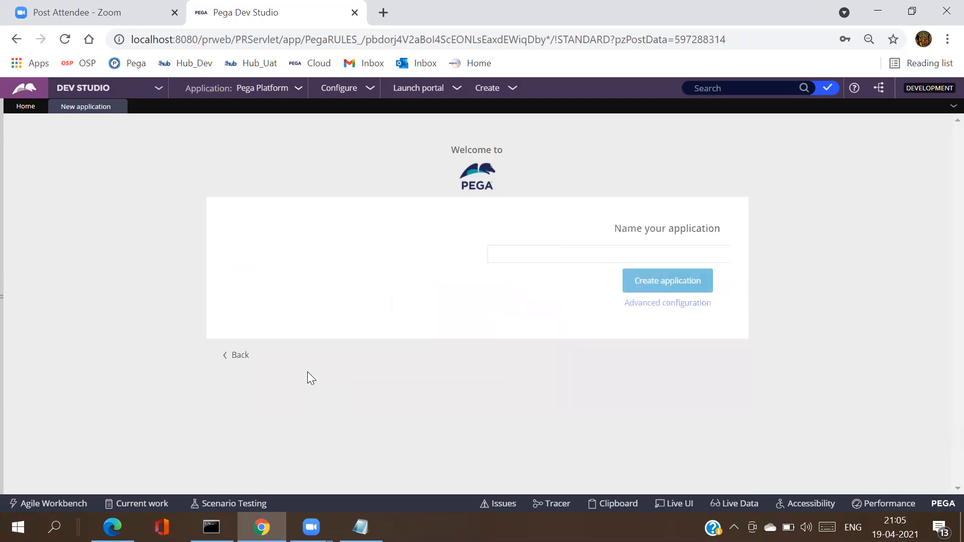
Step: Enter 'BOA Banking Application' as the new application's name
click(357, 252)
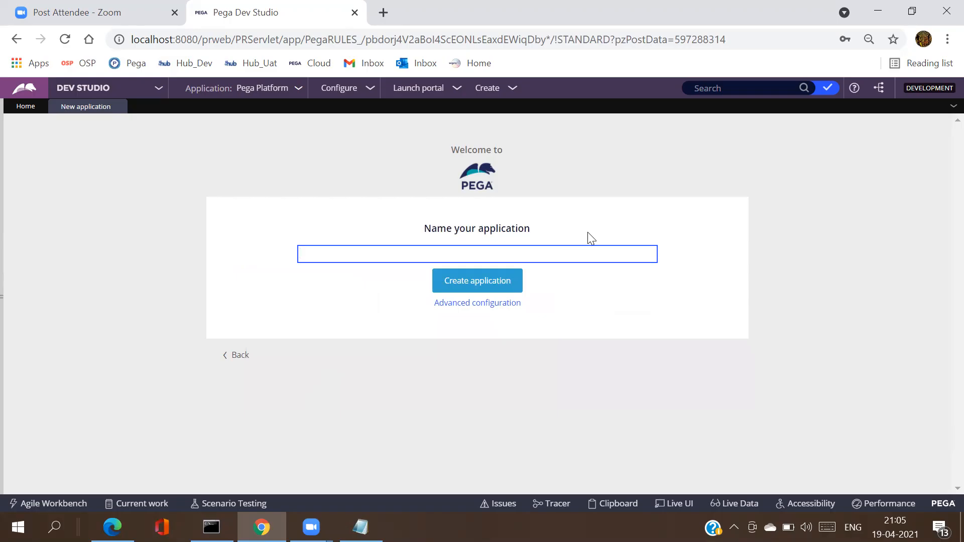
text(BOA)
text(Banking Application)
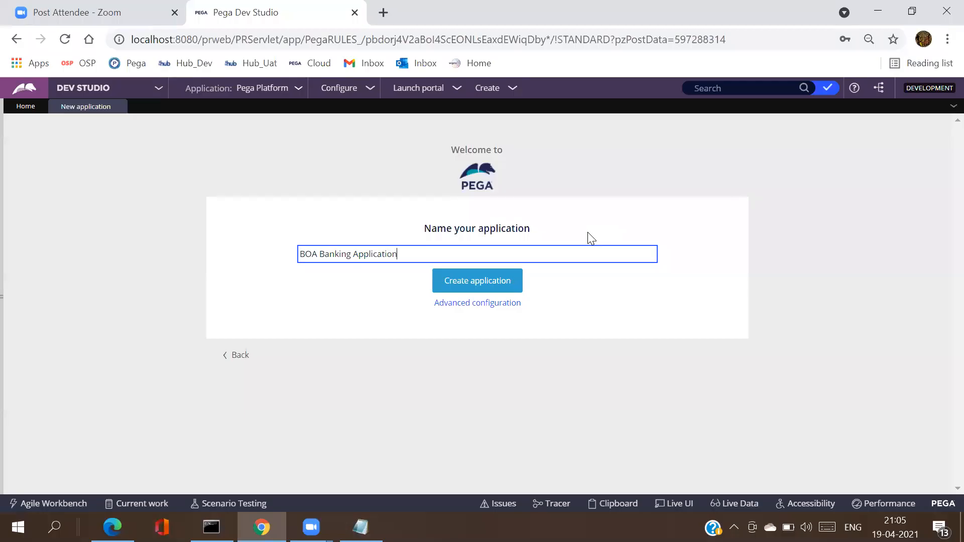
double_click(344, 261)
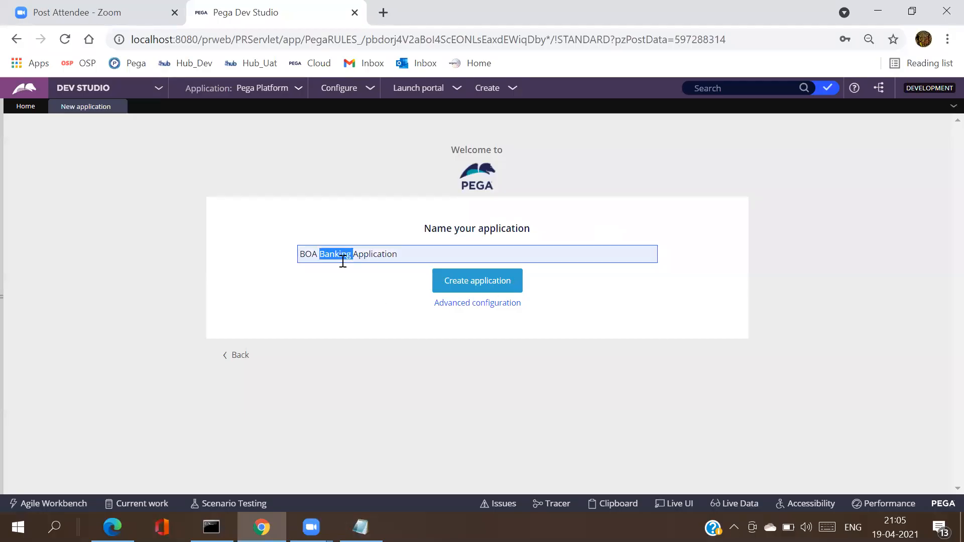
click(317, 254)
double_click(389, 254)
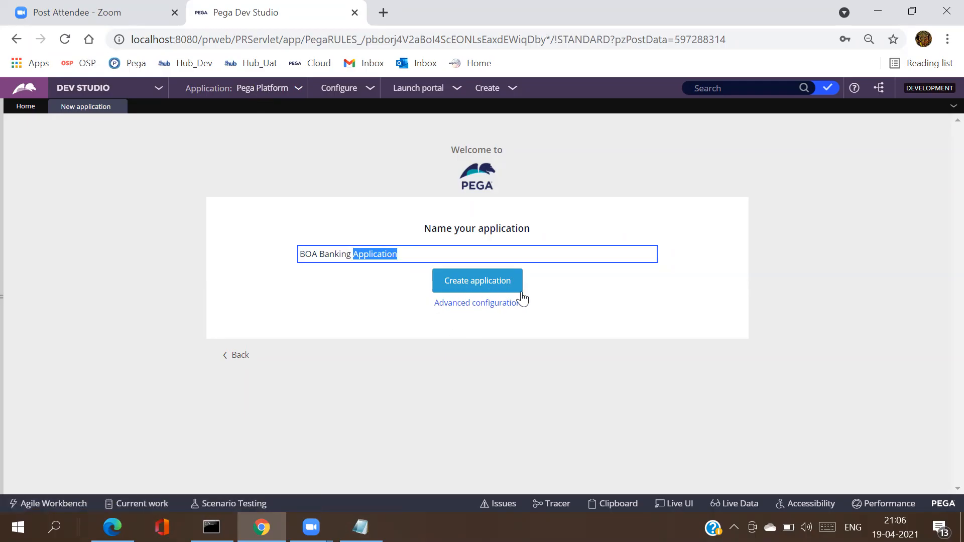
click(479, 306)
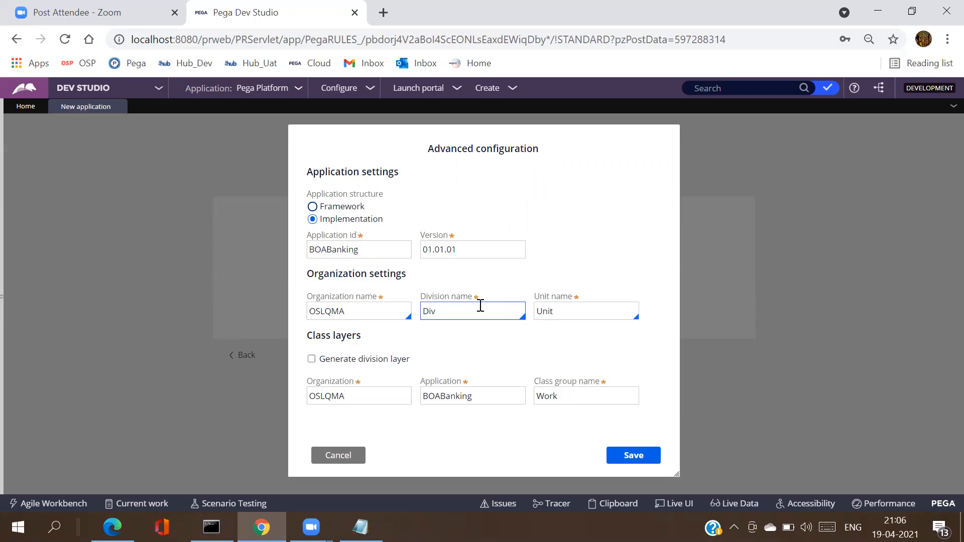
Step: Reopen Advanced configuration showing organization OZ8D44, division Div and unit Unit for BOABanking
click(363, 456)
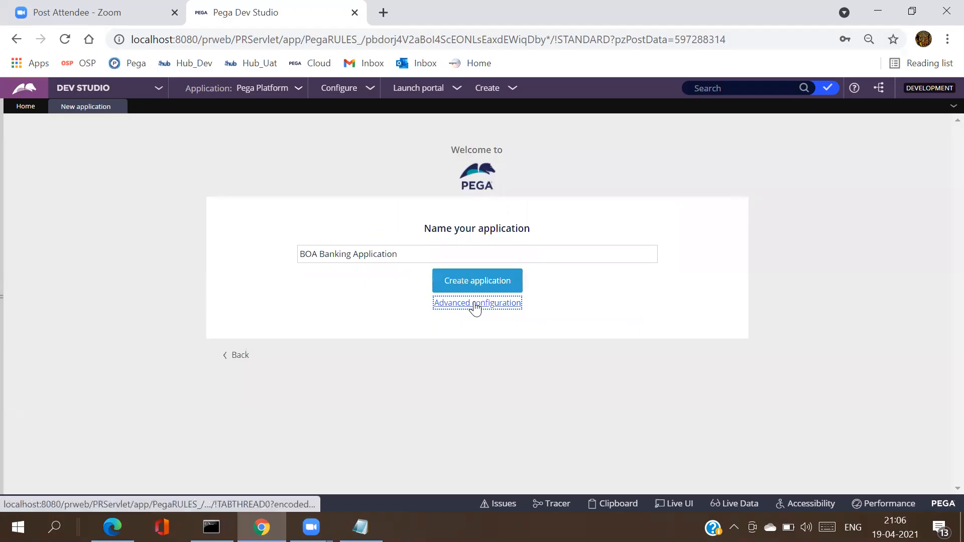
click(475, 303)
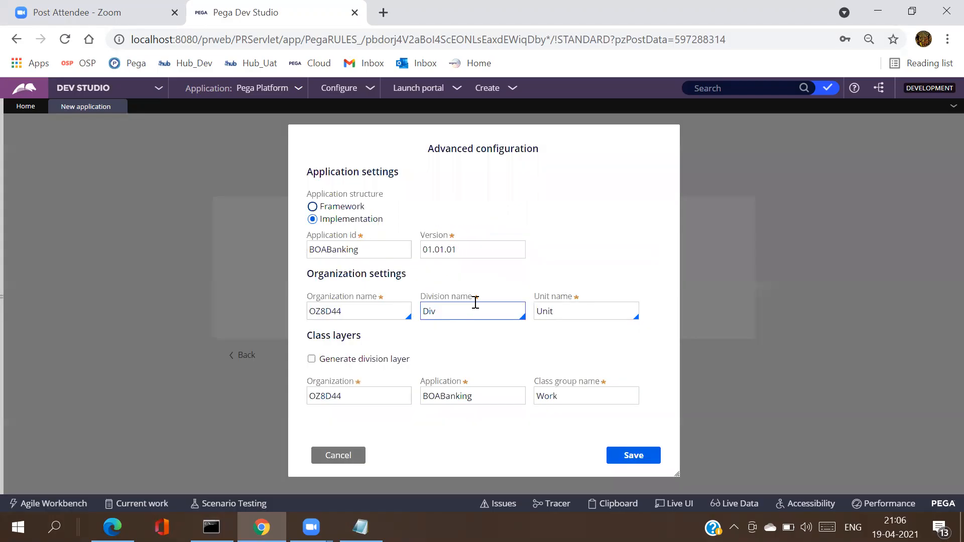
double_click(328, 313)
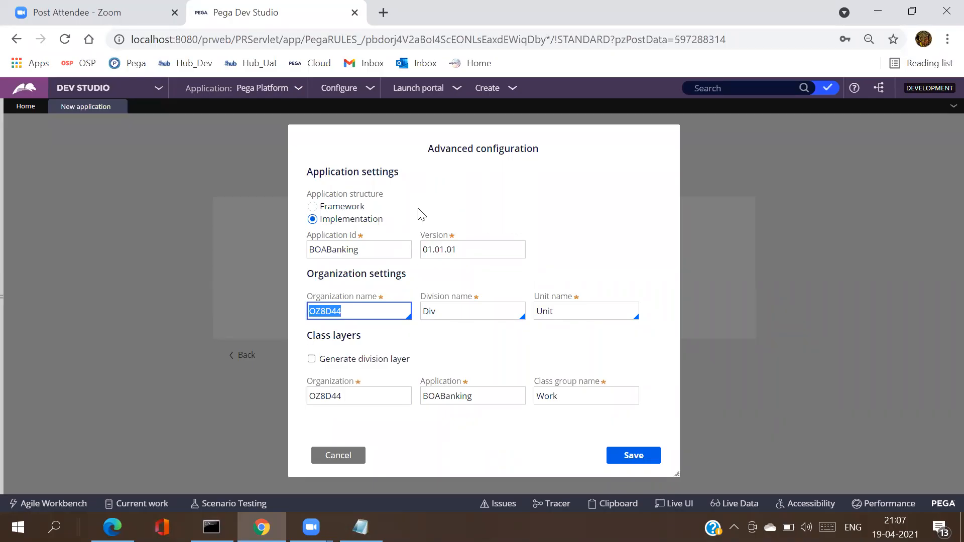
Step: Make the application a framework and change the organization name from OZ8D44 to BOA
click(311, 207)
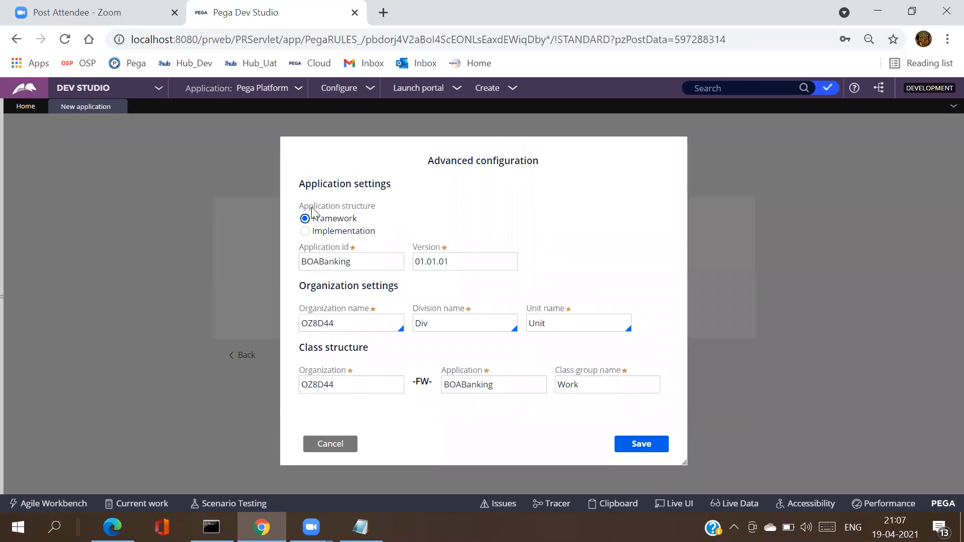
click(336, 261)
double_click(331, 264)
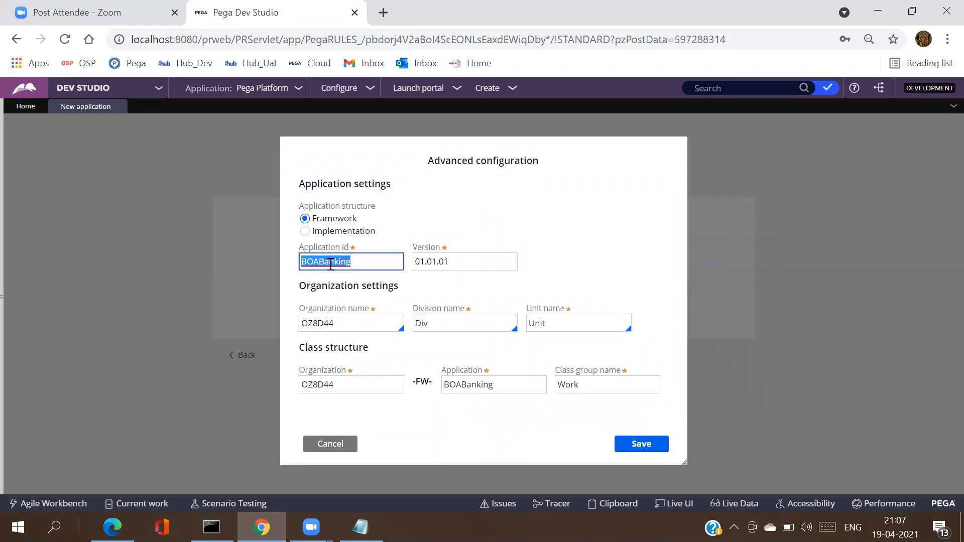
click(360, 262)
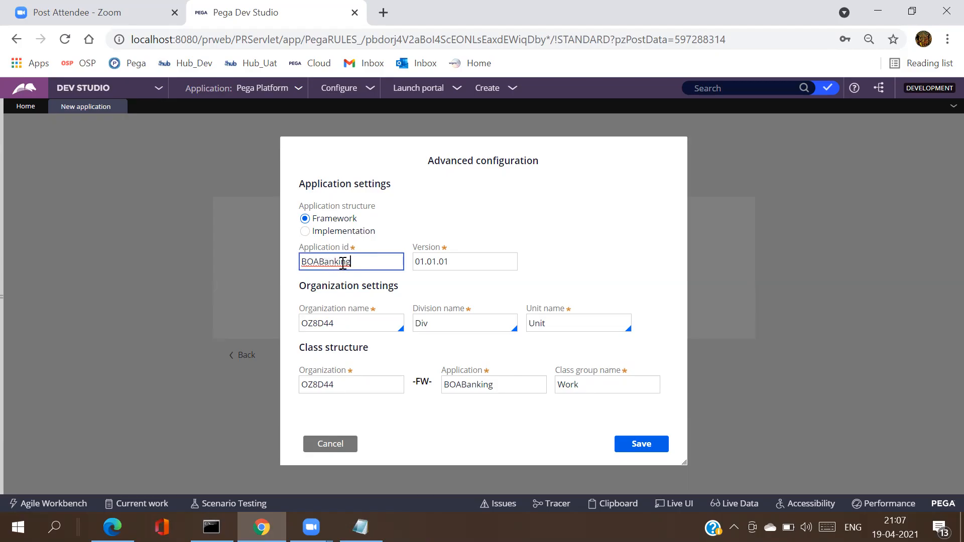
double_click(360, 262)
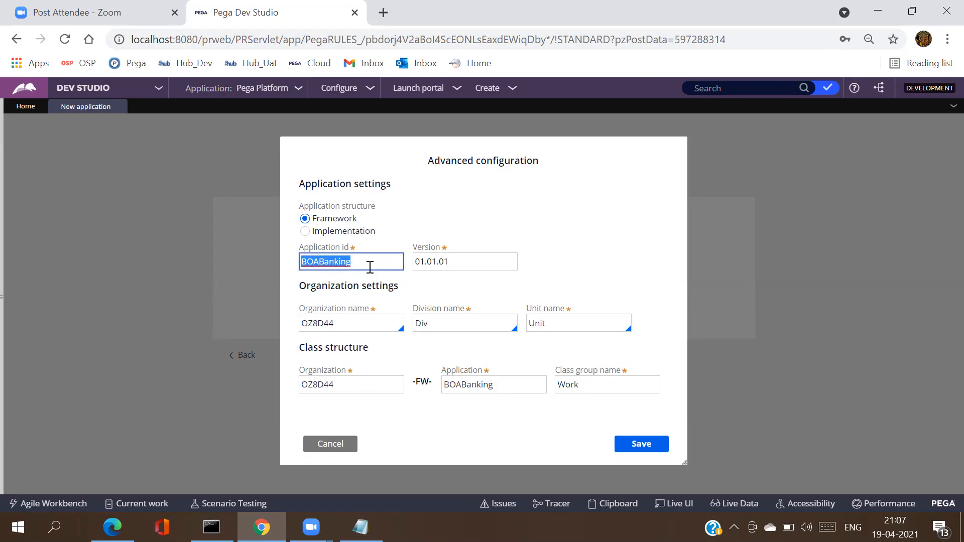
double_click(340, 322)
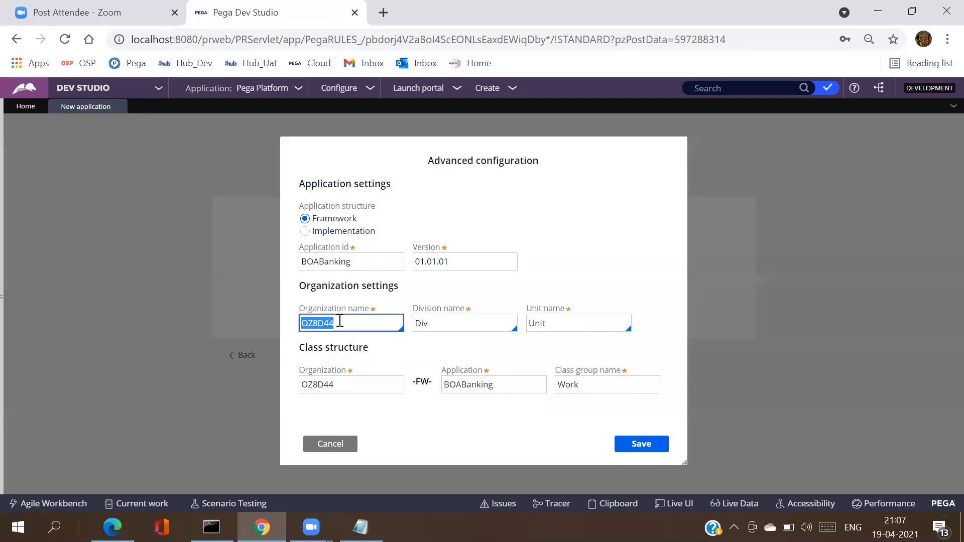
text(BOA)
click(521, 290)
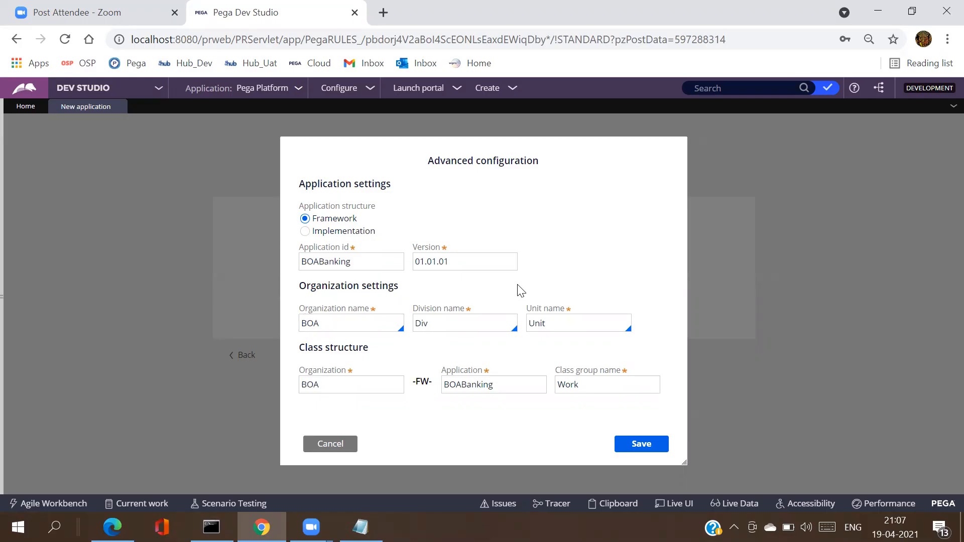
Step: Replace the division name Div with APAC and the unit name Unit with IND
click(445, 321)
double_click(436, 323)
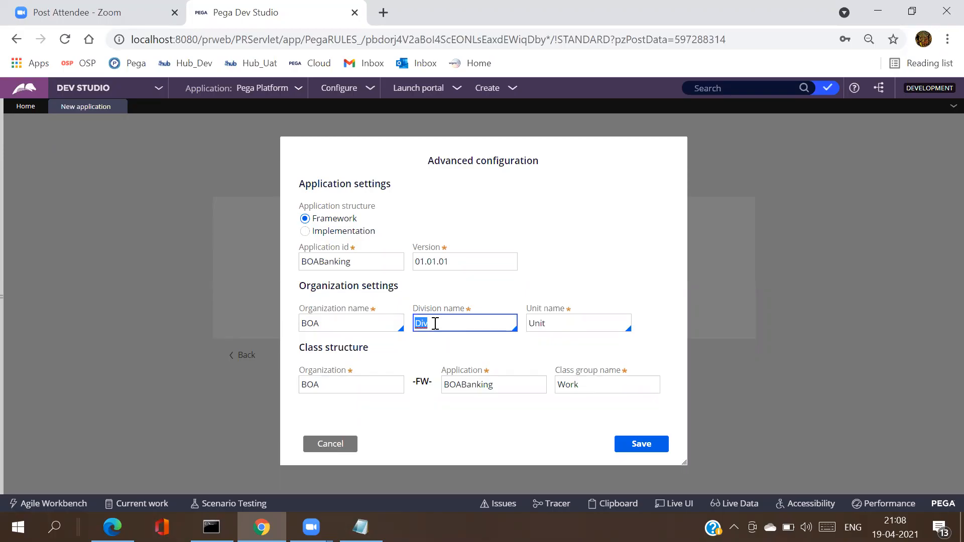
text(AS)
key(BackSpace)
text(PAC)
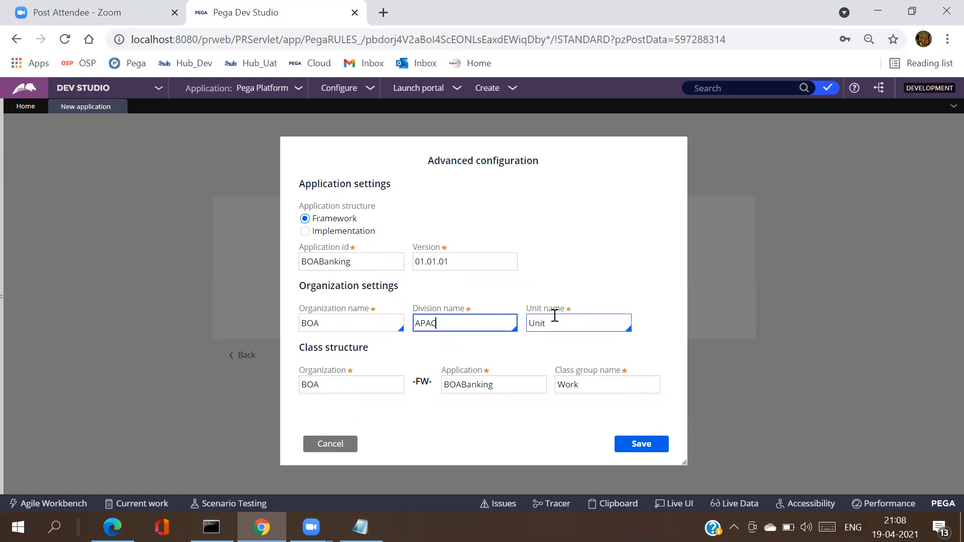
double_click(540, 328)
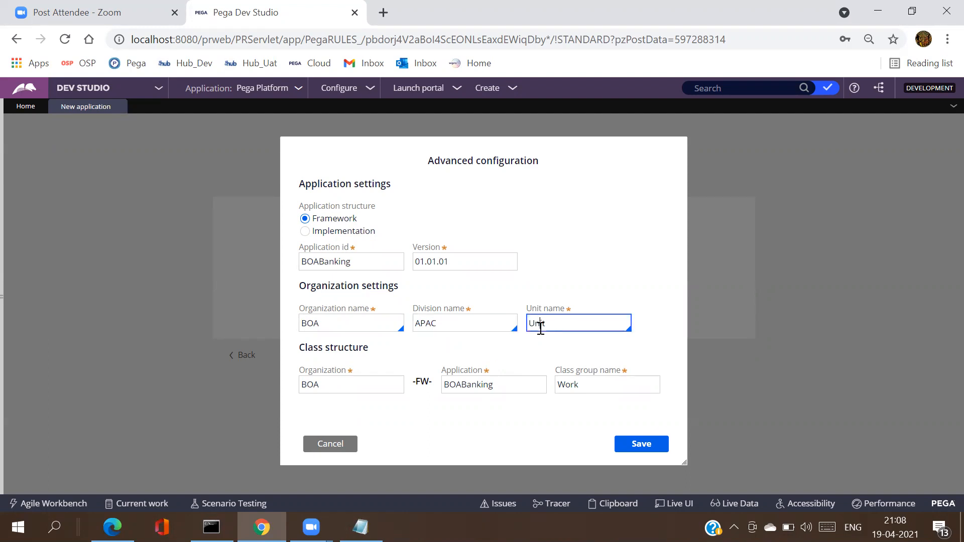
text(IND)
click(666, 322)
click(450, 325)
Step: Review the class structure (BOA, -FW-, BOABanking, Work) and save the advanced configuration
click(365, 326)
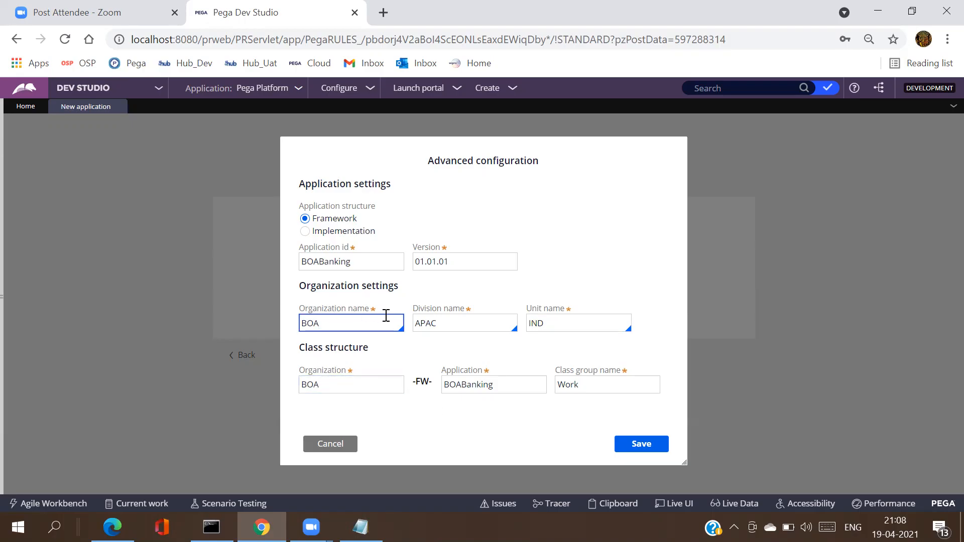
click(338, 384)
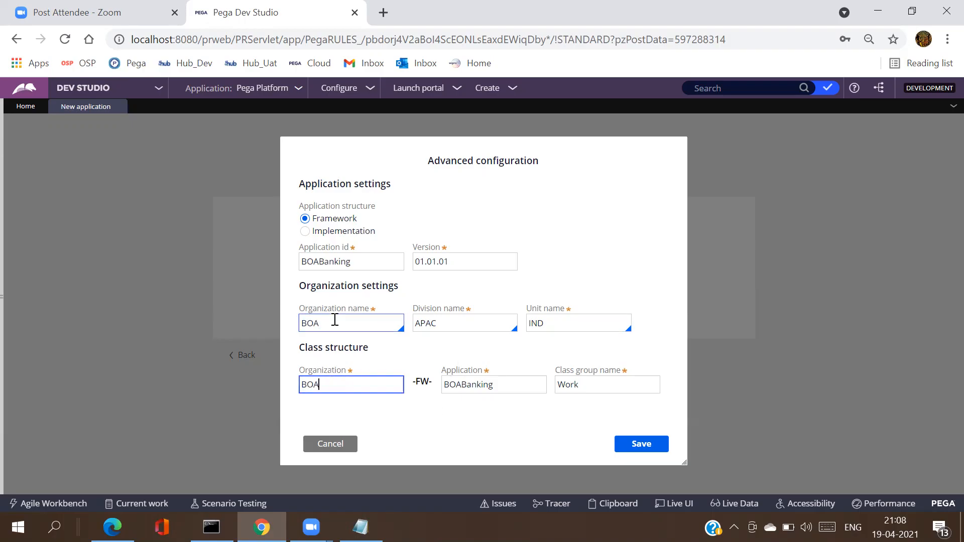
double_click(331, 383)
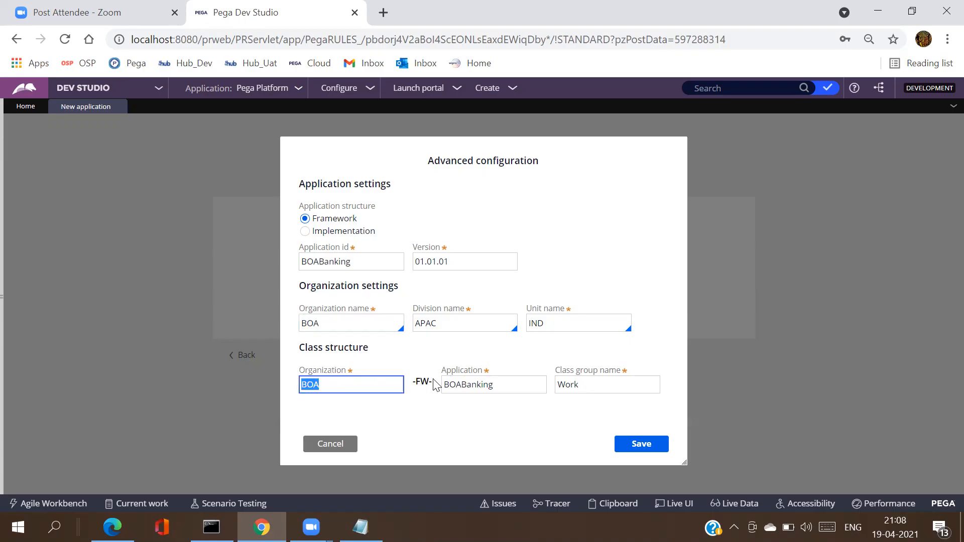
drag(434, 384, 411, 387)
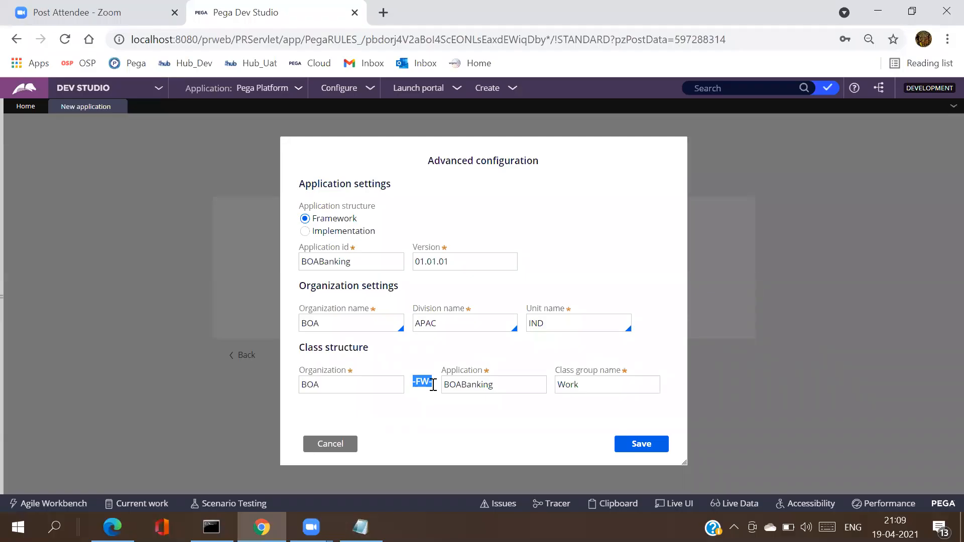
double_click(470, 390)
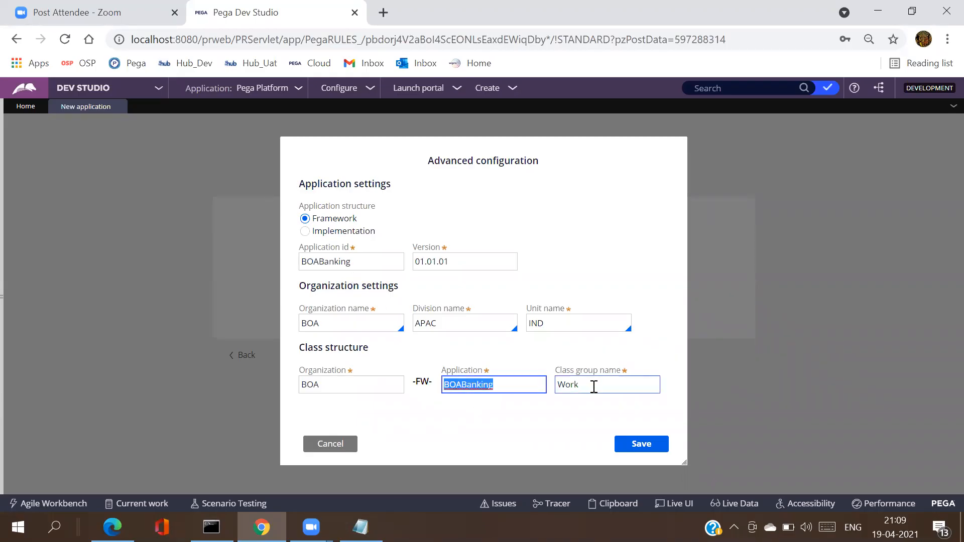
double_click(593, 387)
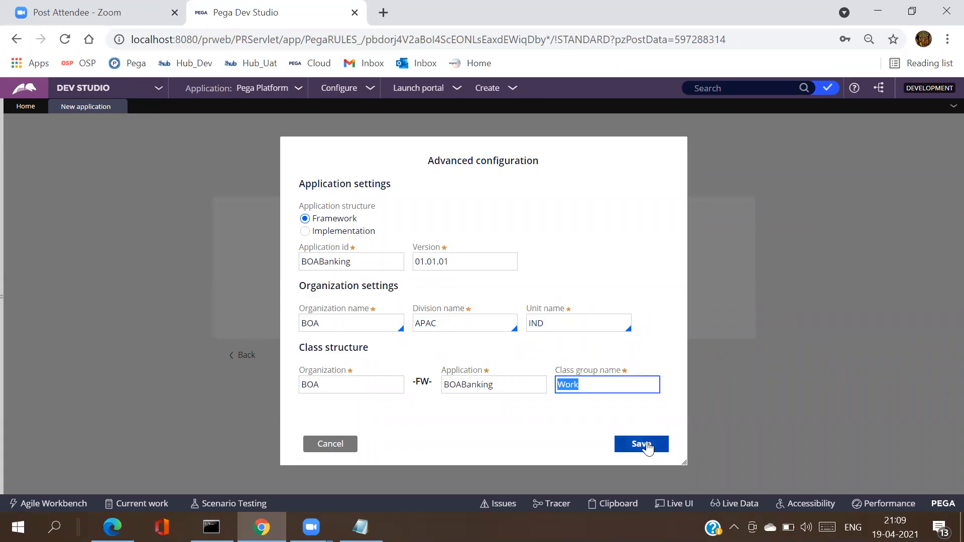
click(647, 446)
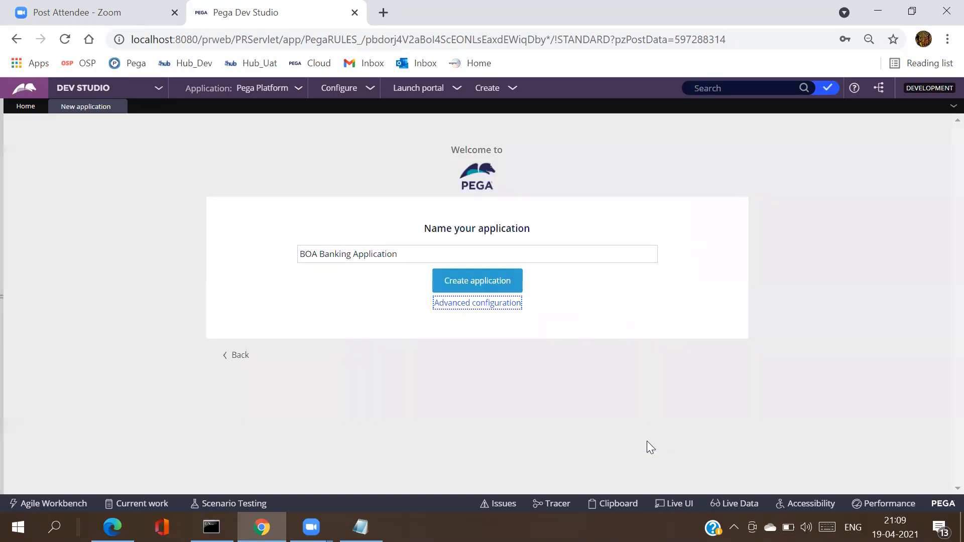
Step: Create the BOA Banking Application with the saved organization settings
click(479, 288)
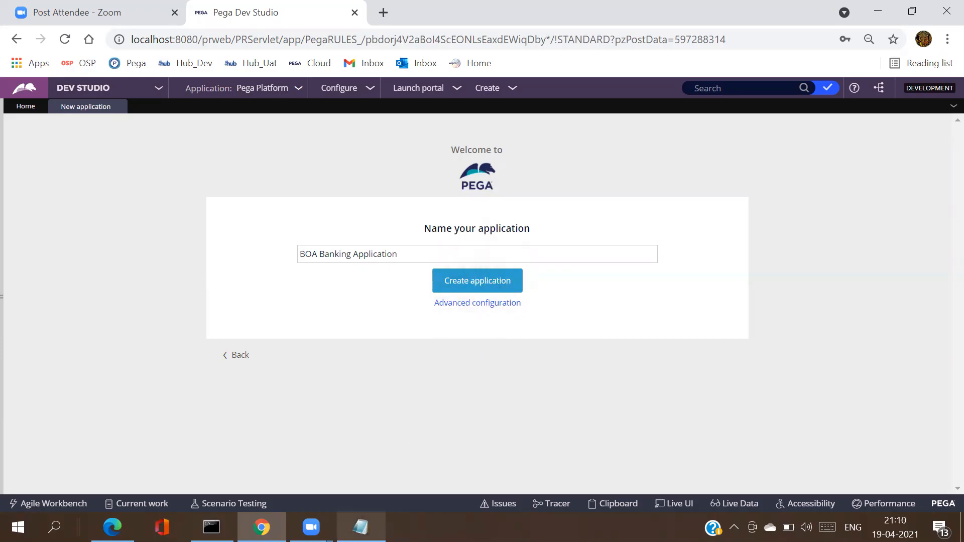
click(361, 528)
Step: Note 'Org : BOA', 'Div : APAC', 'Unit : IND' and 'FW Application : BOA Banking Application' in Notepad
text(Org : )
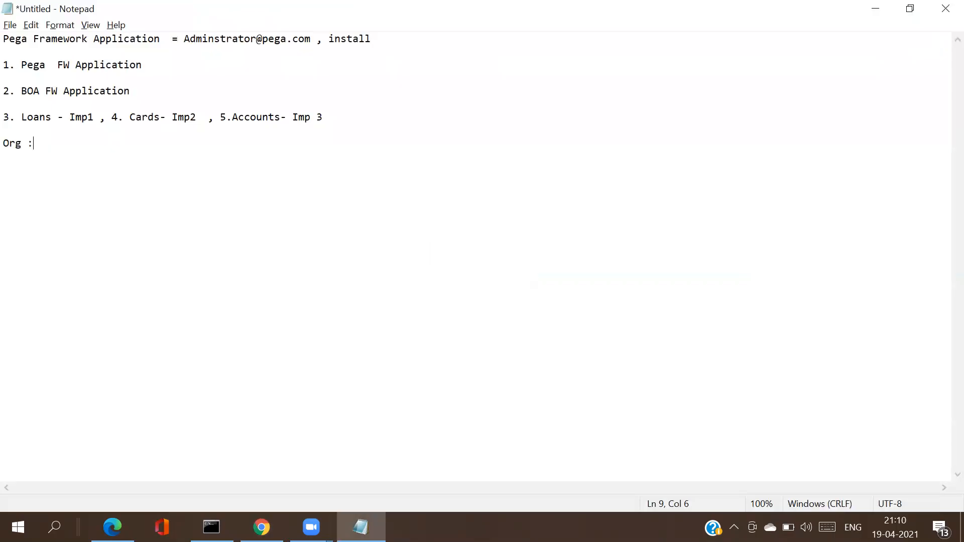
text(BOA)
key(Return)
key(Return)
text(Div : APAC)
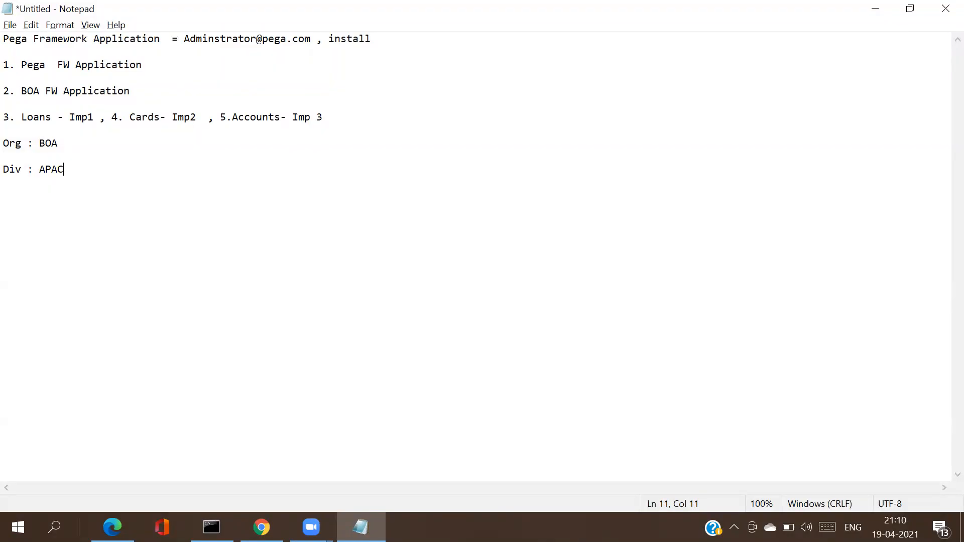
key(Return)
key(Return)
text(Unit : IND)
key(Return)
key(Return)
text(FW Applicat)
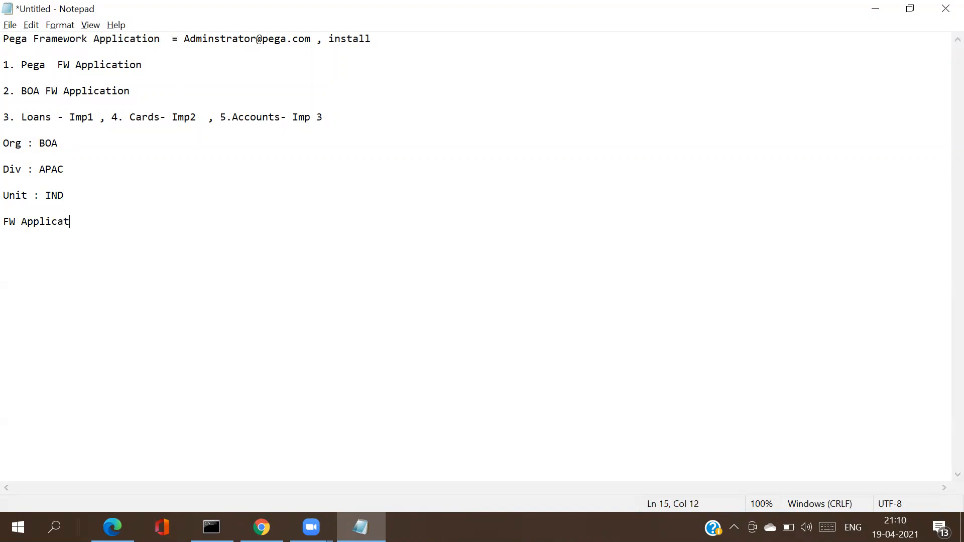
text(ion : )
text(BOA )
text(Bank)
text(ing)
text( Applicat)
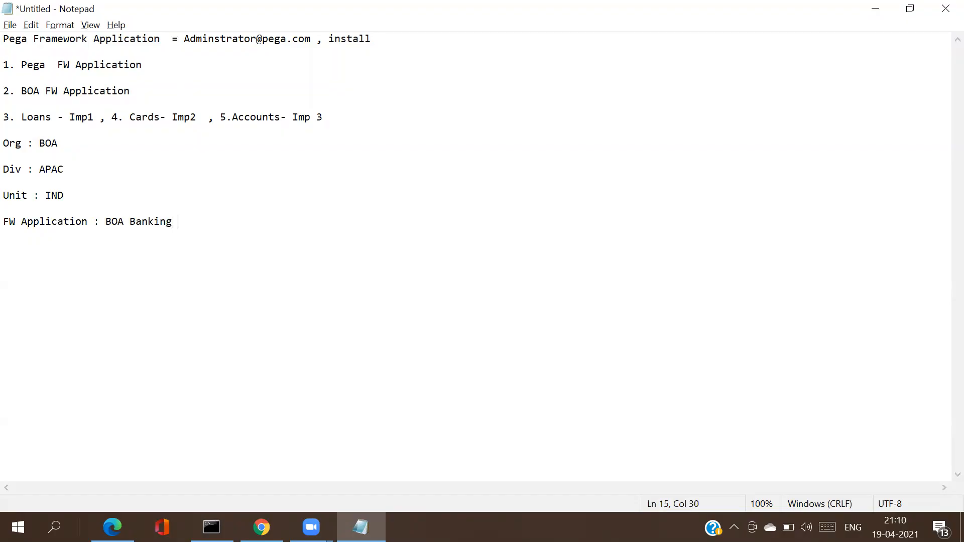
text(ion)
Step: Move the Loans/Cards/Accounts line below the new framework application entries
drag(4, 117, 330, 120)
key(ctrl+c)
key(Delete)
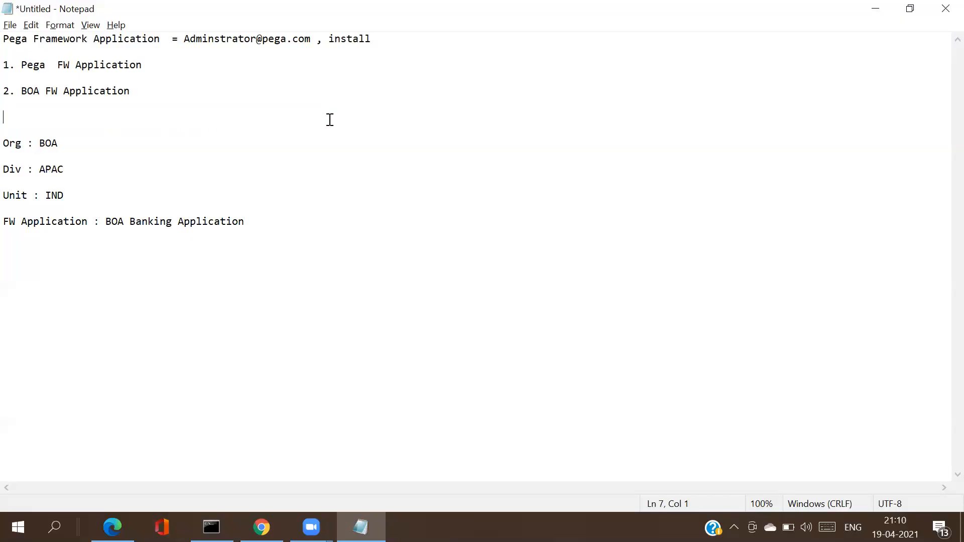
key(Delete)
key(Delete)
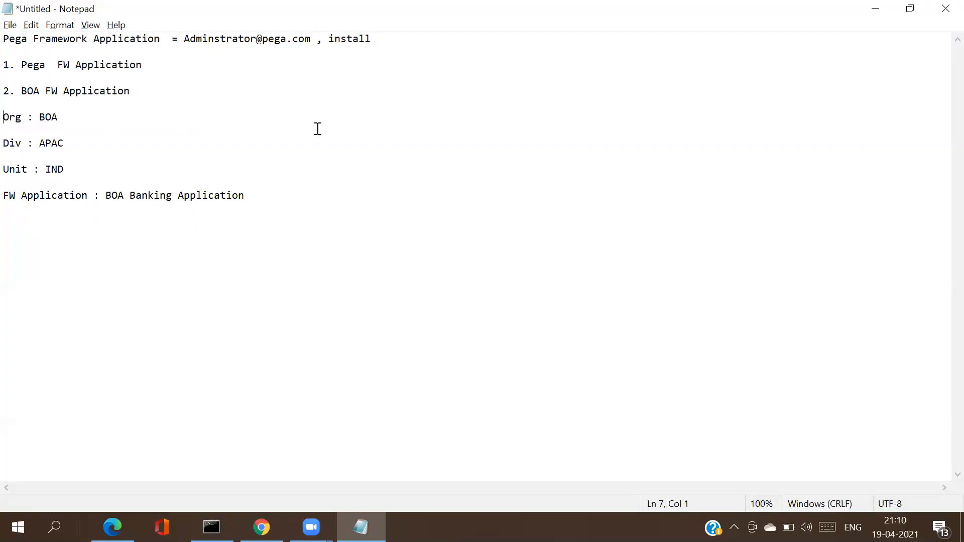
click(287, 207)
key(Return)
key(Return)
key(Return)
key(ctrl+v)
click(256, 196)
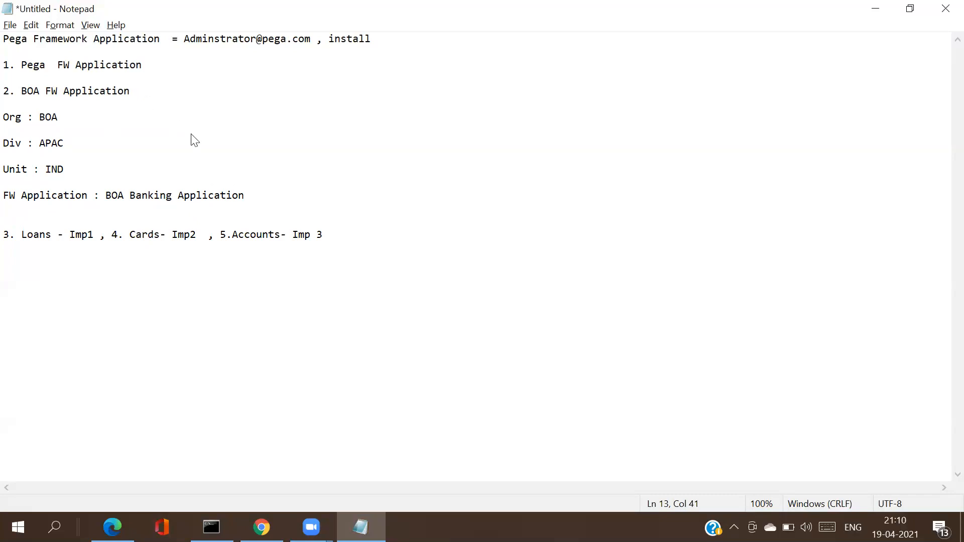
key(alt+Tab)
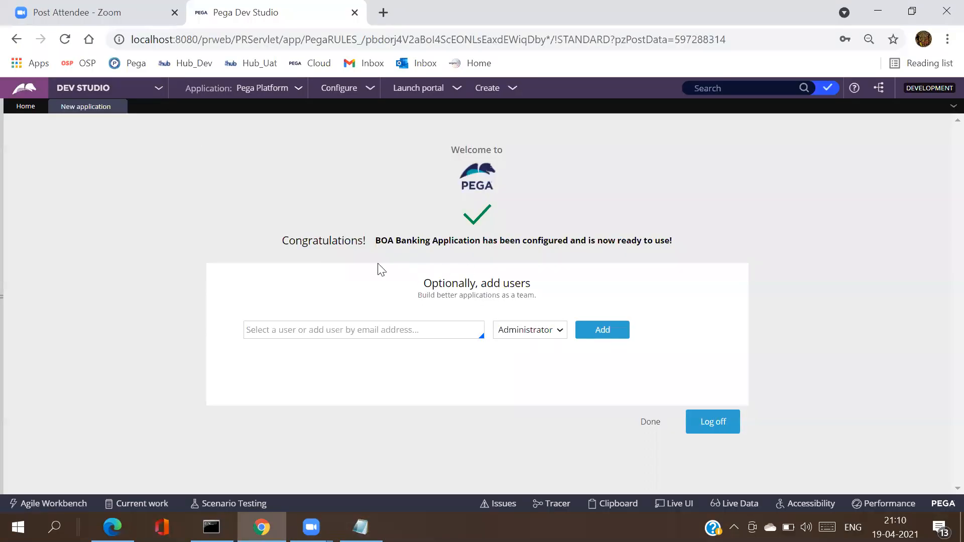
Step: Review the FW Application line in the Notepad notes
key(alt+Tab)
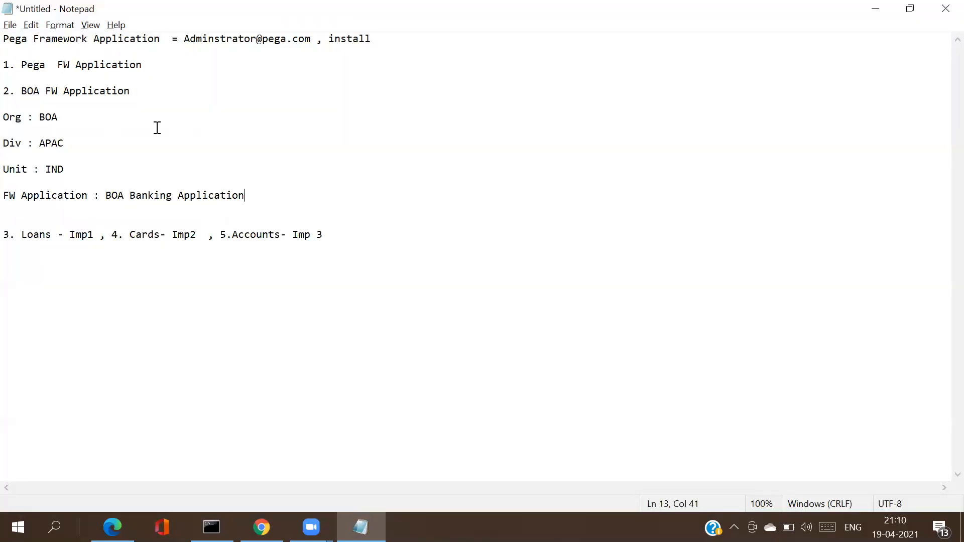
double_click(73, 66)
click(74, 67)
double_click(73, 66)
double_click(73, 67)
click(73, 67)
double_click(78, 95)
click(78, 95)
double_click(78, 95)
click(78, 96)
double_click(78, 96)
click(78, 96)
double_click(78, 96)
click(78, 95)
double_click(78, 95)
click(78, 95)
double_click(78, 96)
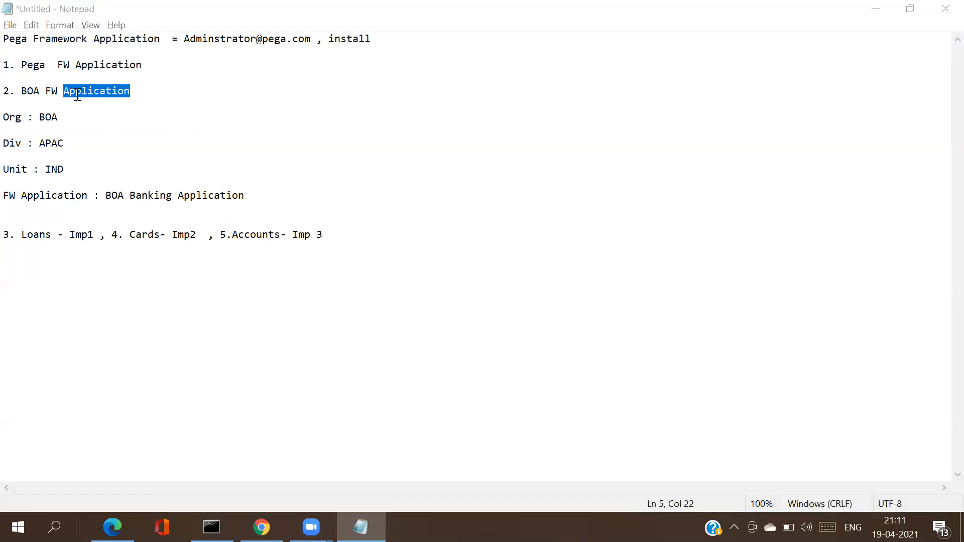
key(alt+Tab)
Step: Add the new user by their e-mail address with the Administrator role
click(372, 336)
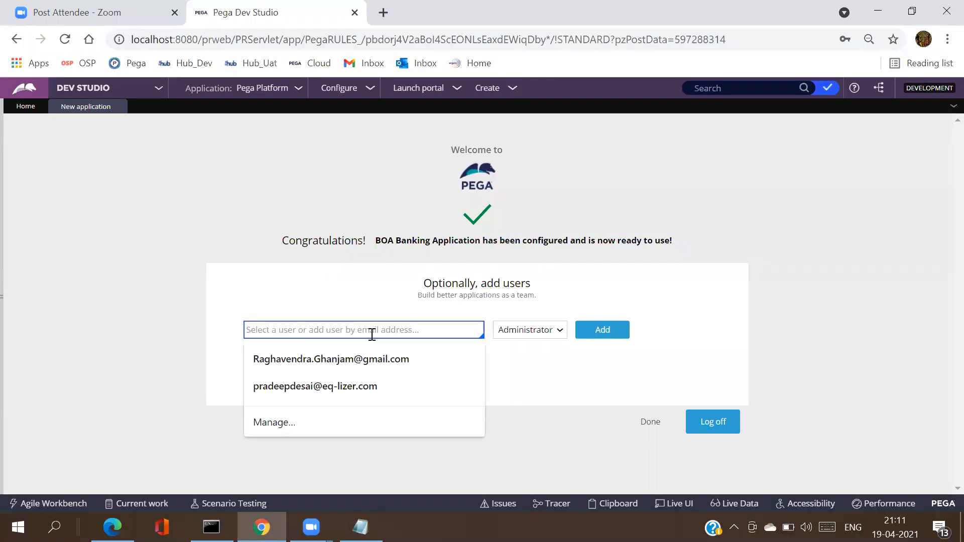
click(500, 285)
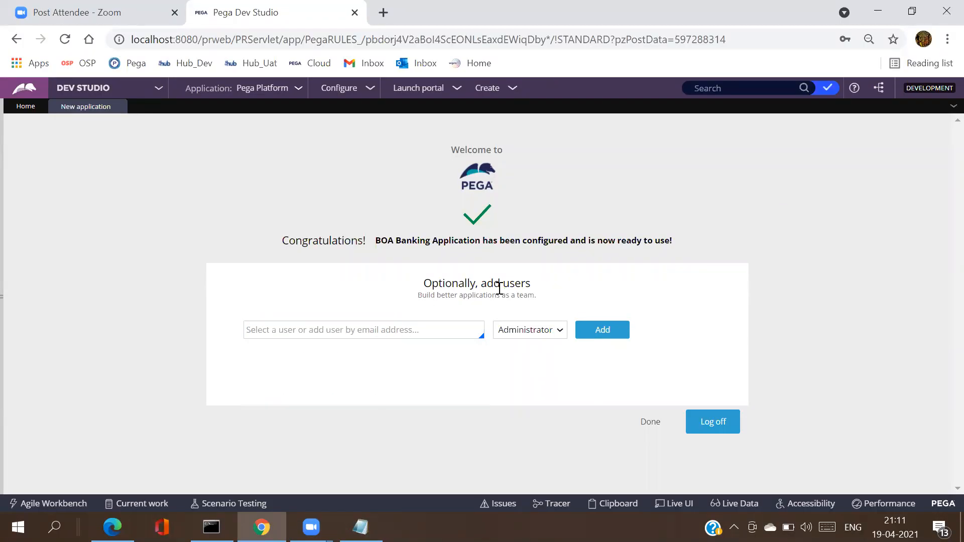
click(353, 330)
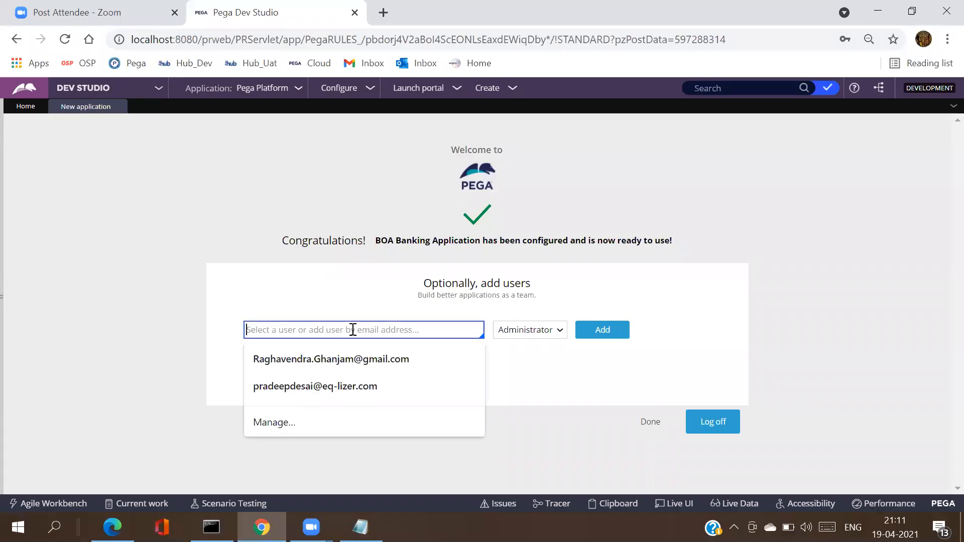
text(BOA)
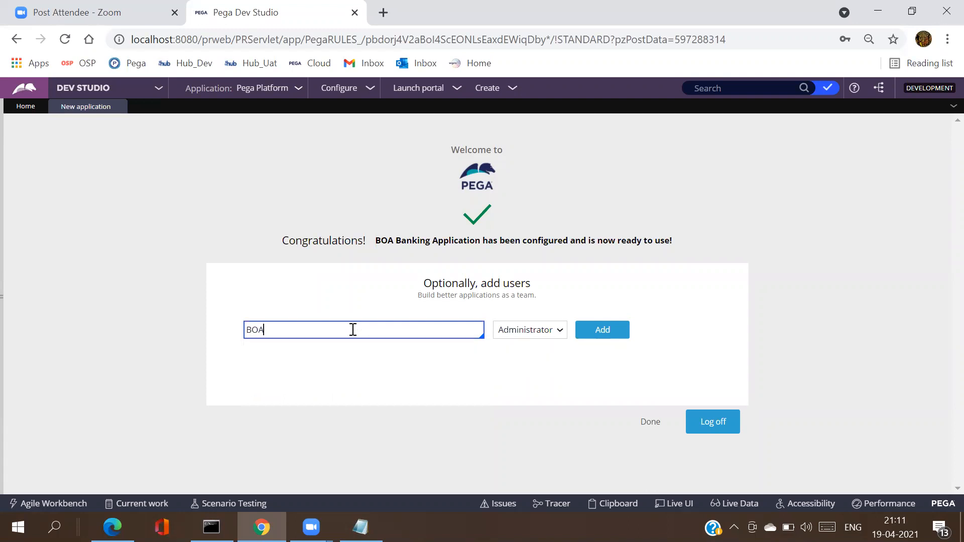
click(612, 336)
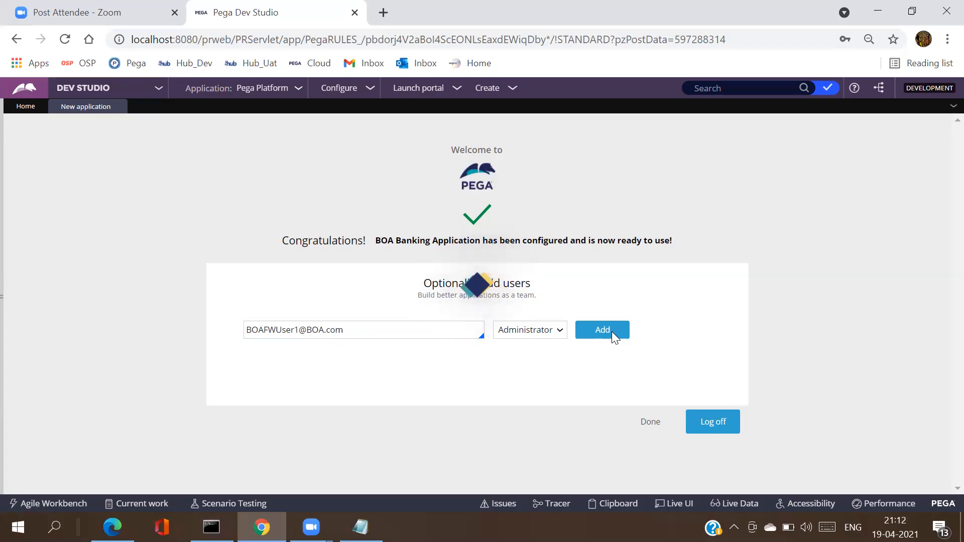
click(611, 331)
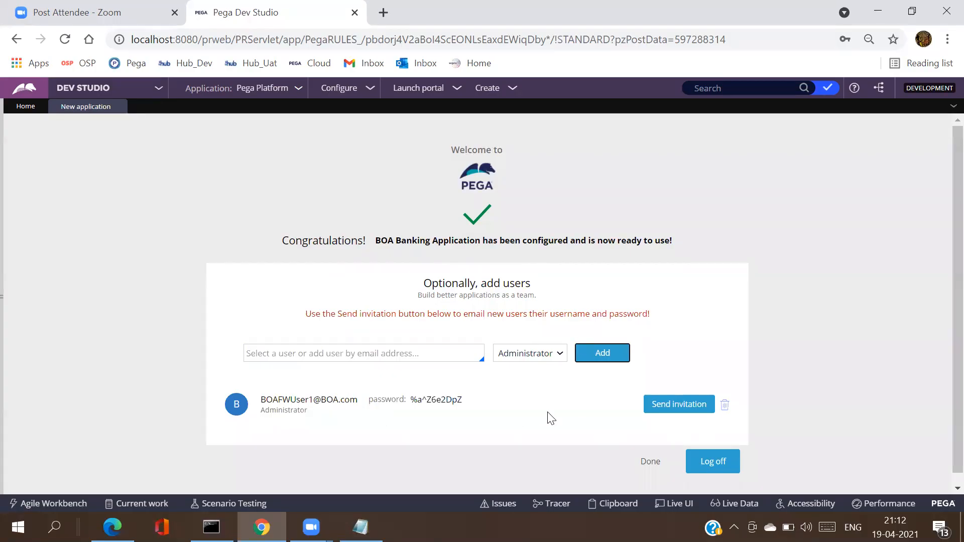
Step: Copy the generated password into Notepad under a 'PWD :' label
drag(464, 402, 409, 406)
key(ctrl+c)
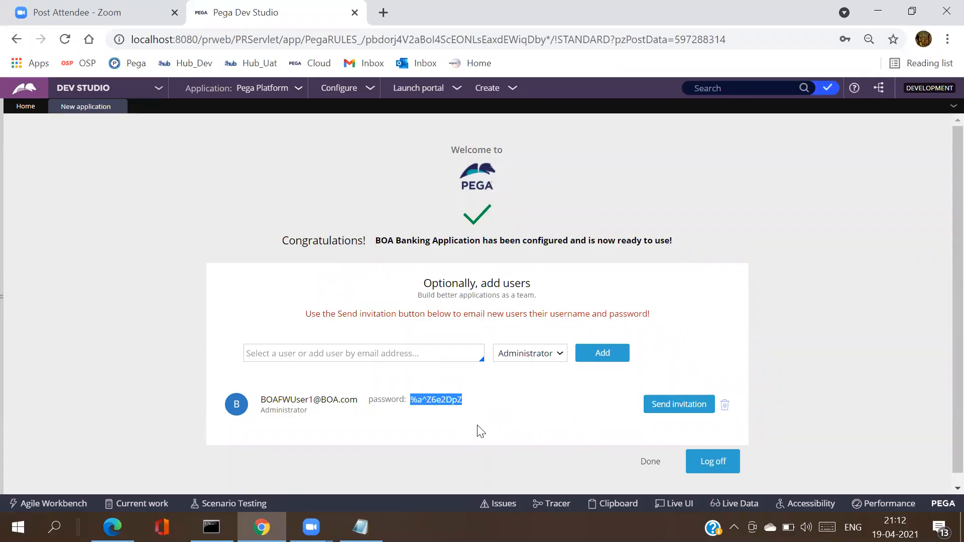
click(360, 527)
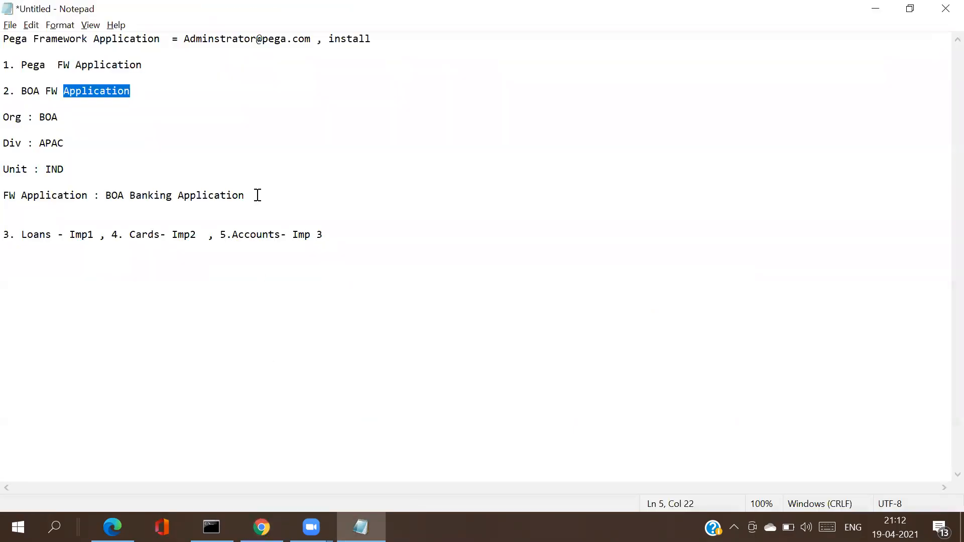
click(259, 196)
key(Return)
key(Return)
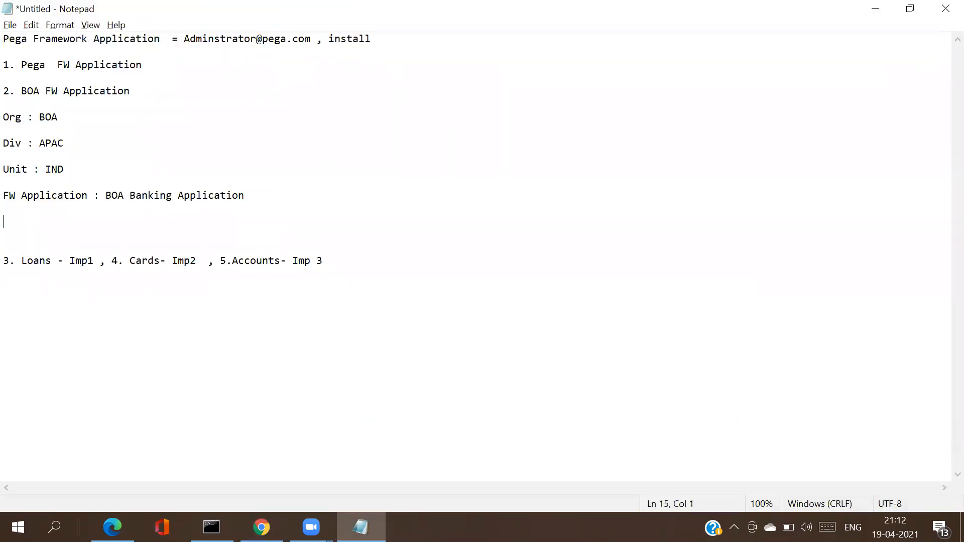
text(PWD :)
key(Return)
key(ctrl+v)
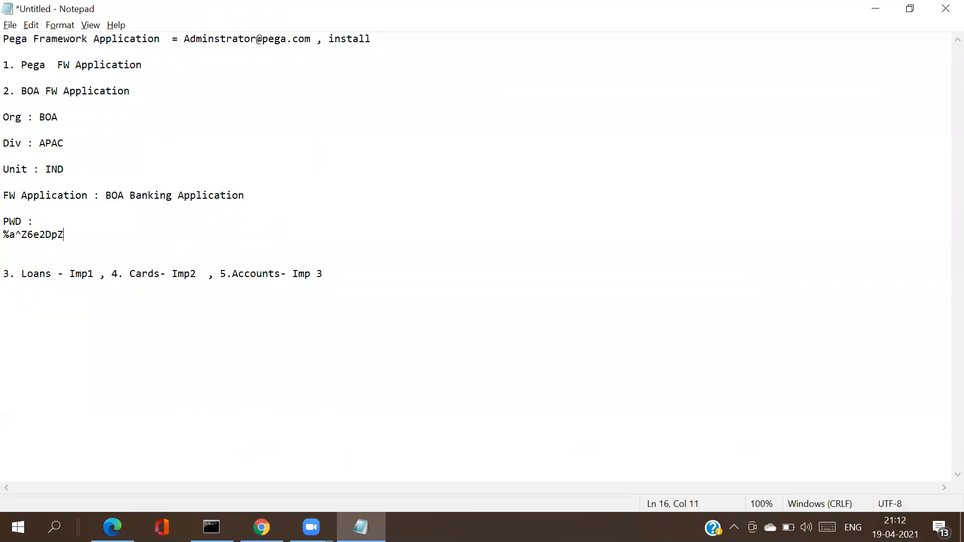
key(Return)
key(Return)
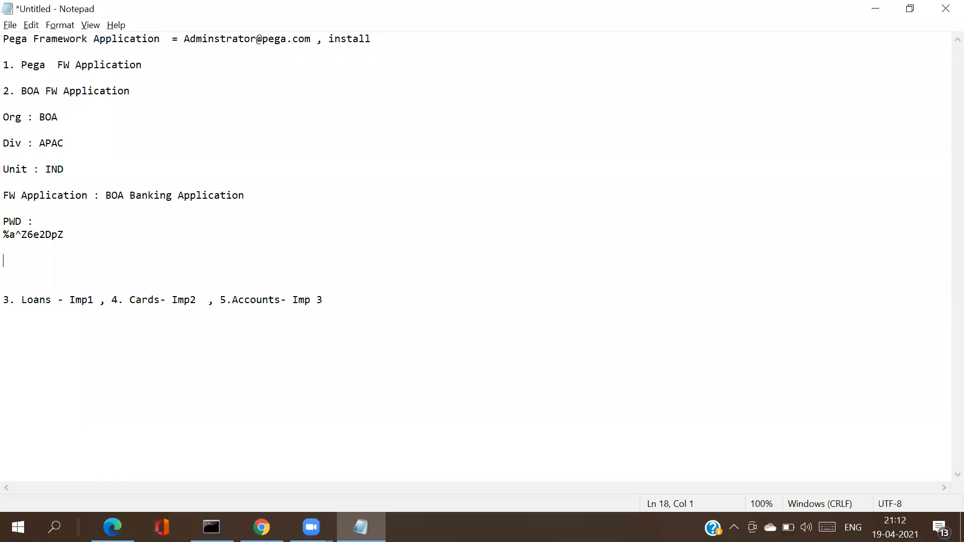
Step: Copy the new user's e-mail address into the notes below the password
key(alt+Tab)
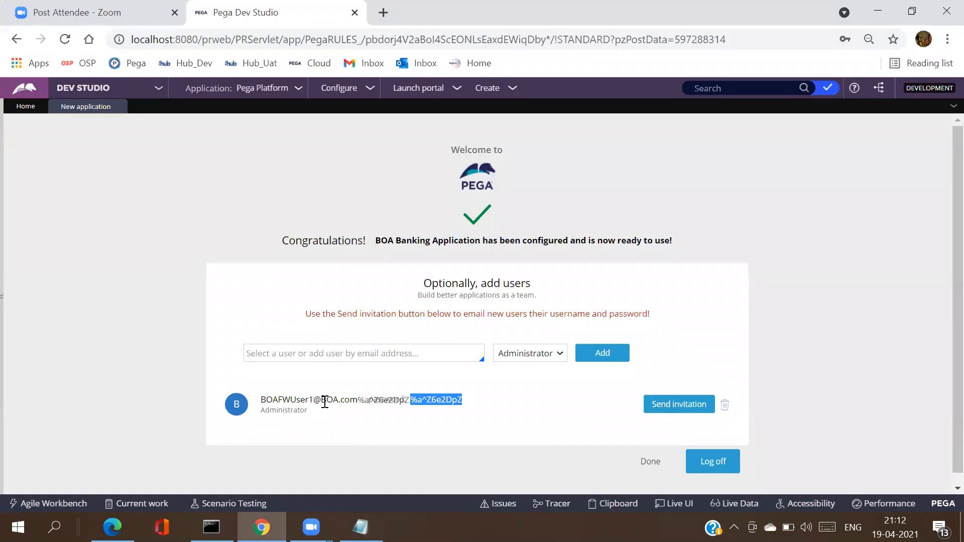
triple_click(325, 402)
key(ctrl+c)
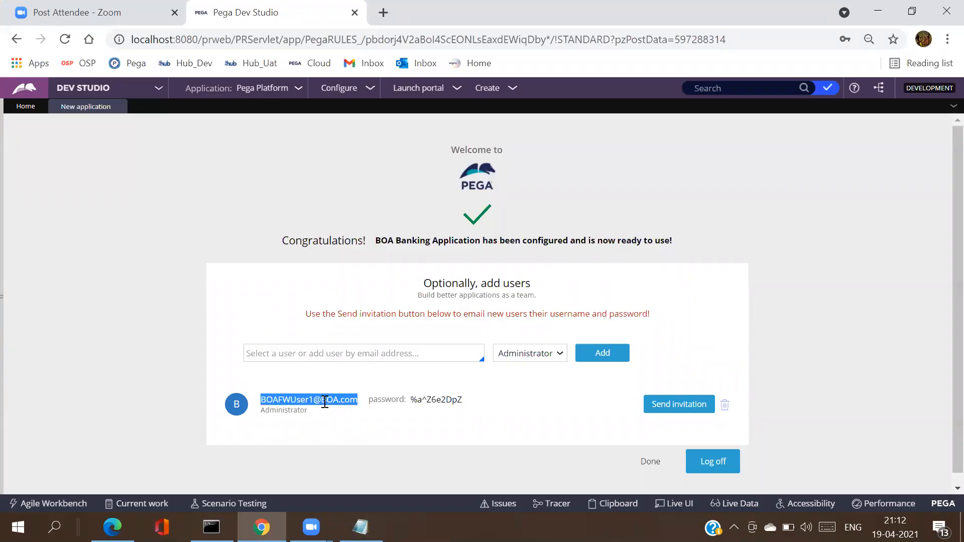
key(alt+Tab)
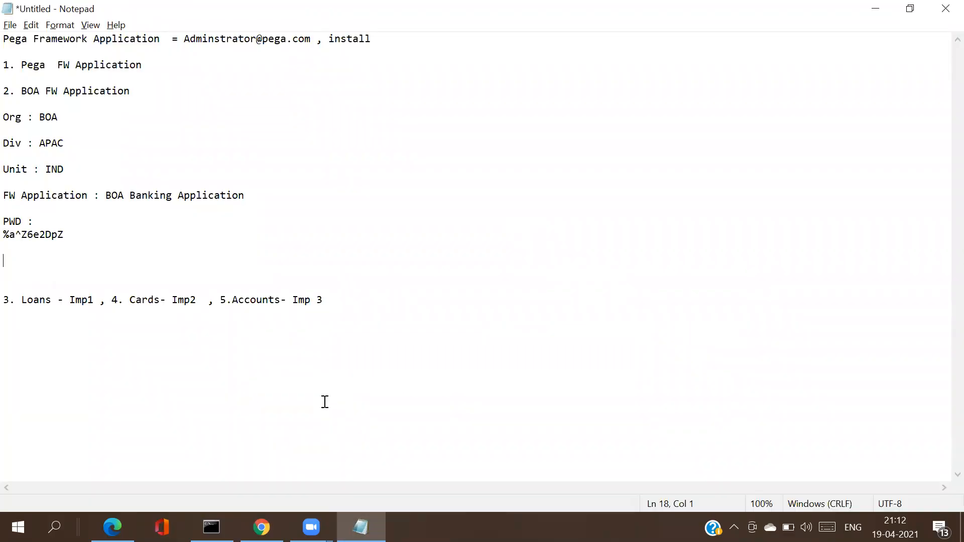
key(ctrl+v)
key(Return)
key(alt+Tab)
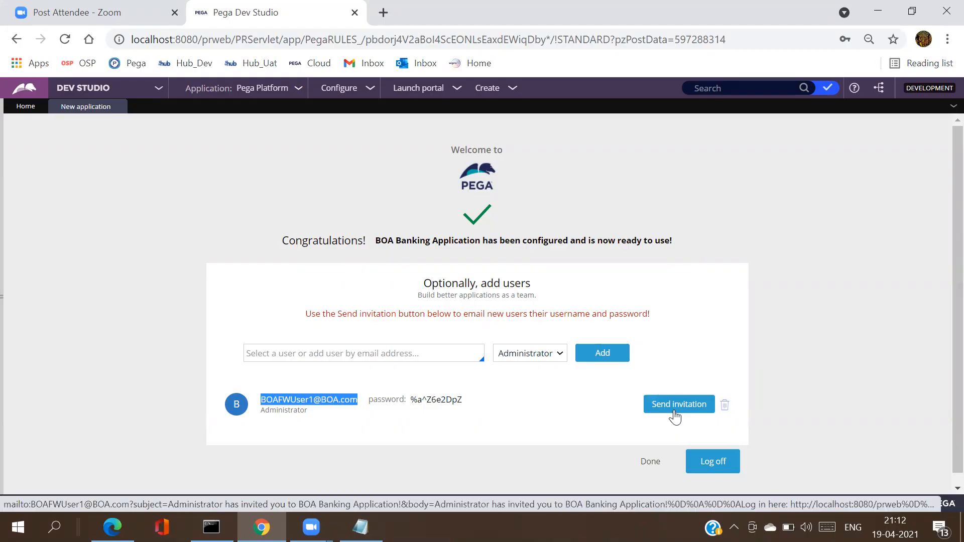
Step: Log off Dev Studio and enter the new user's e-mail as the user name
click(706, 463)
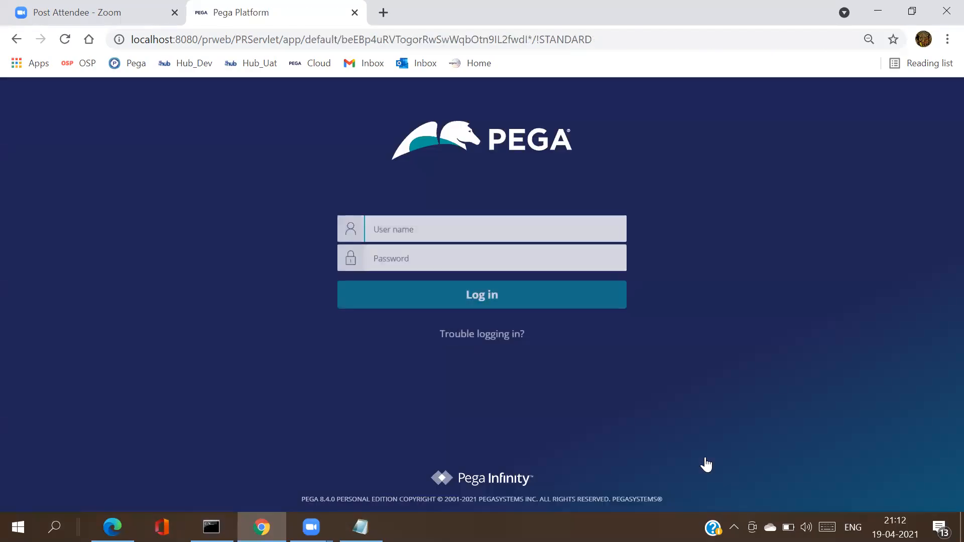
click(462, 237)
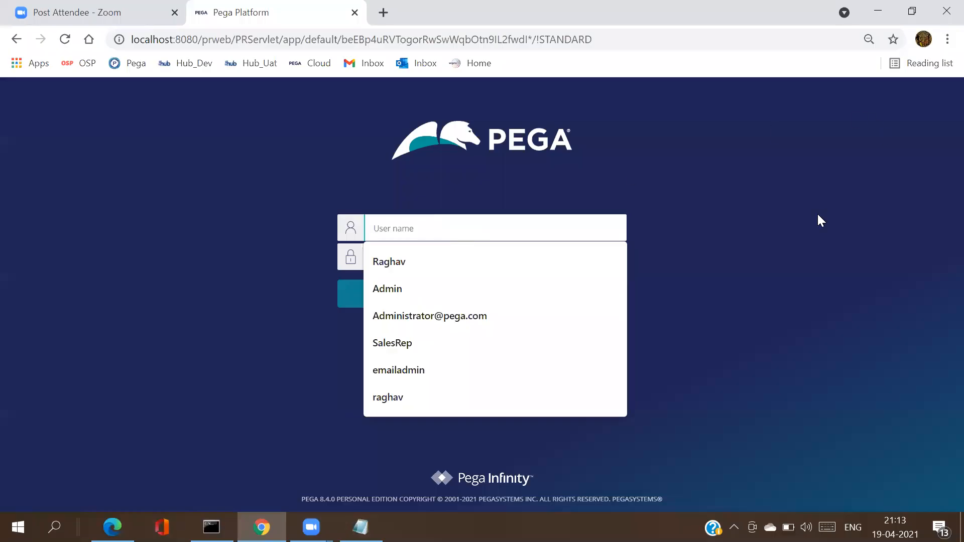
key(ctrl+v)
key(Tab)
Step: Copy the generated password from the Notepad notes into Password and log in
key(alt+Tab)
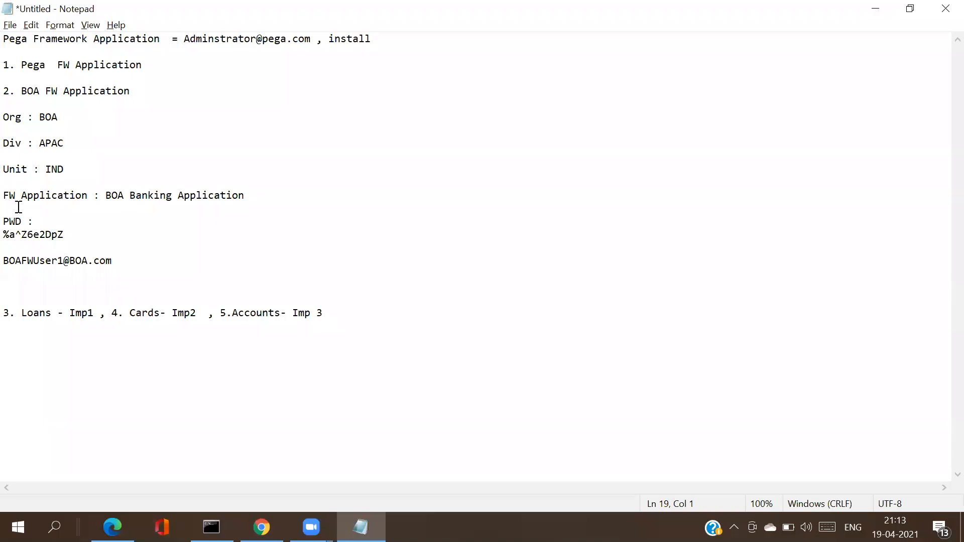
drag(66, 234, 8, 236)
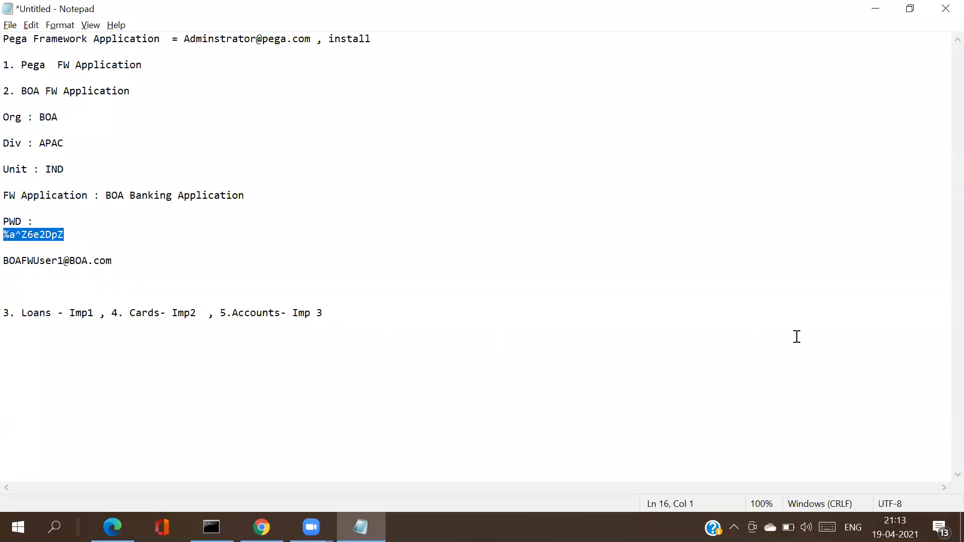
key(alt+Tab)
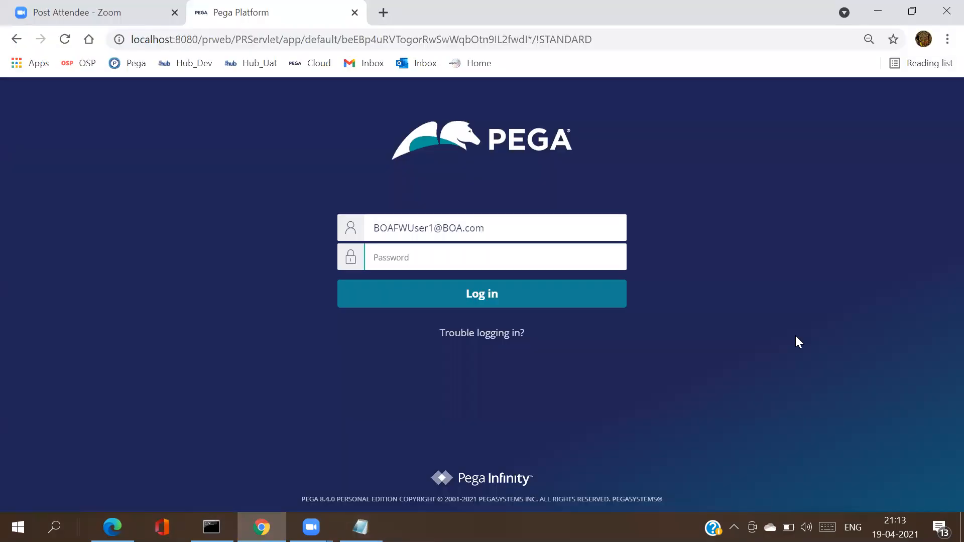
key(ctrl+v)
click(504, 299)
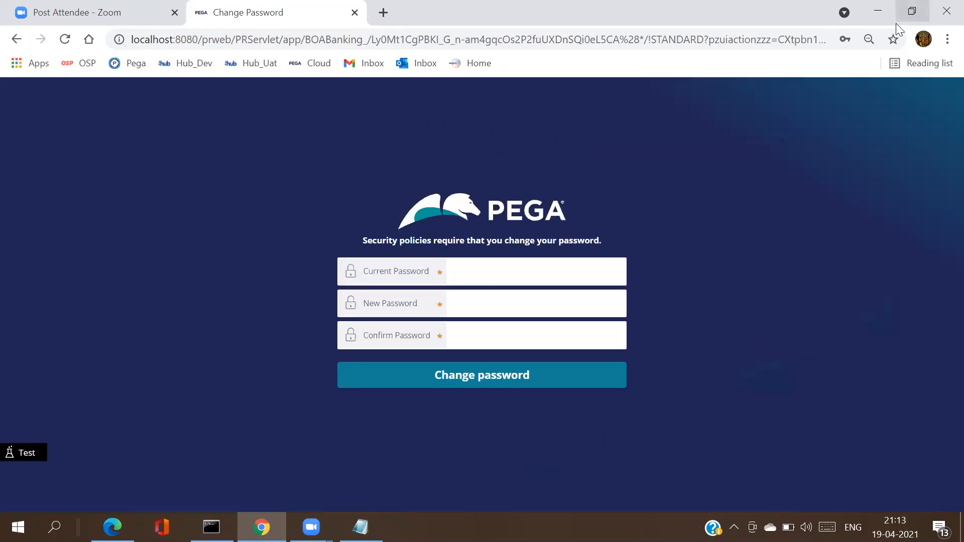
Step: Enter the current temporary password, then type and confirm the new password, and submit
click(456, 276)
text(rules@1234)
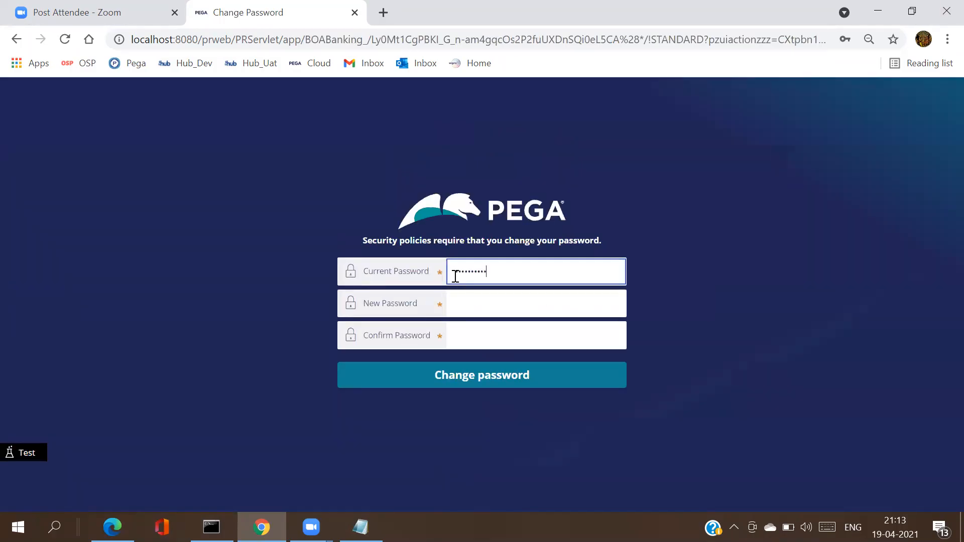
click(471, 305)
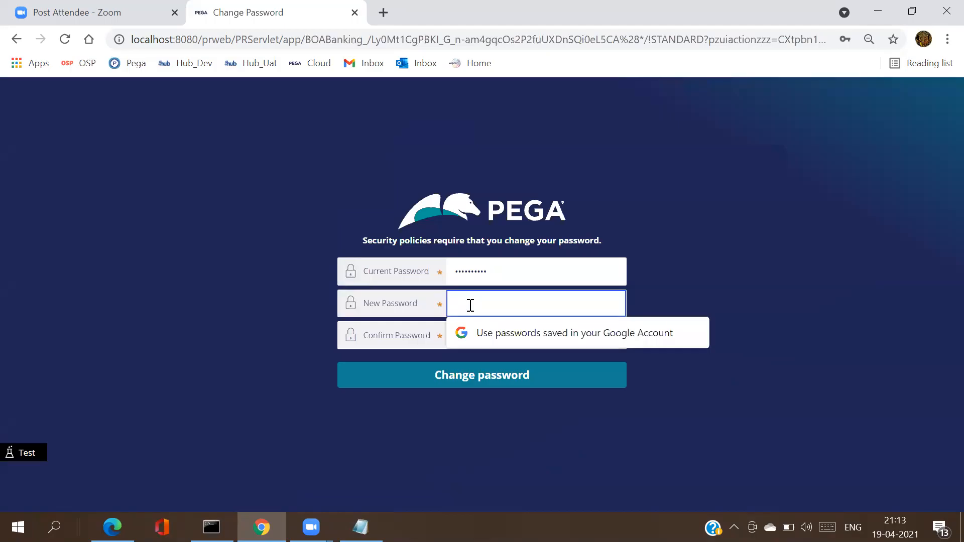
text(rules)
key(Tab)
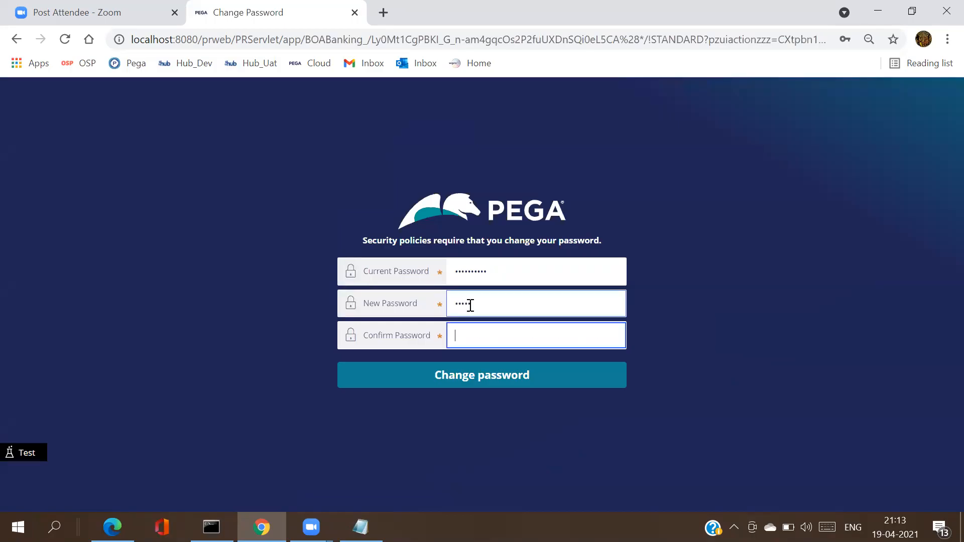
text(rules)
click(476, 383)
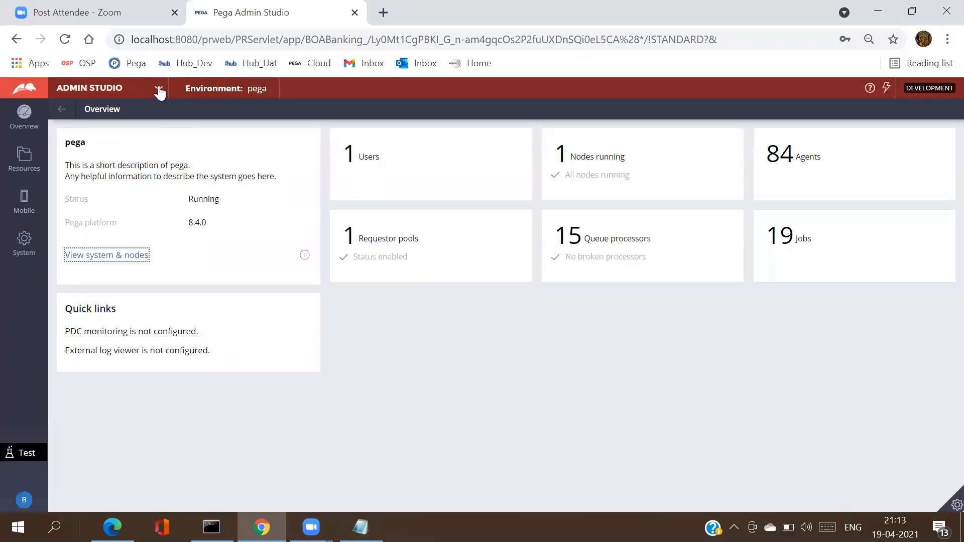
Step: Choose Dev Studio from the Admin Studio dropdown in the header
click(159, 89)
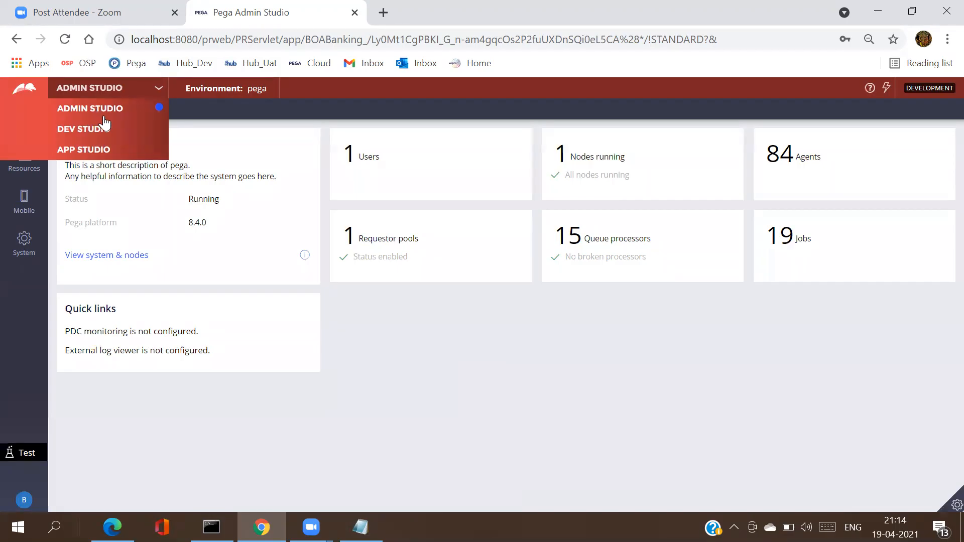
click(80, 132)
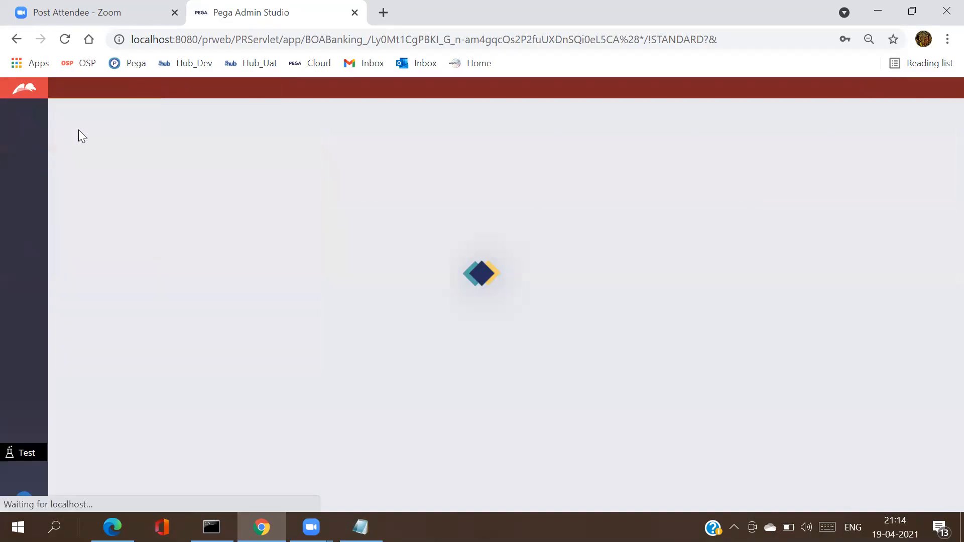
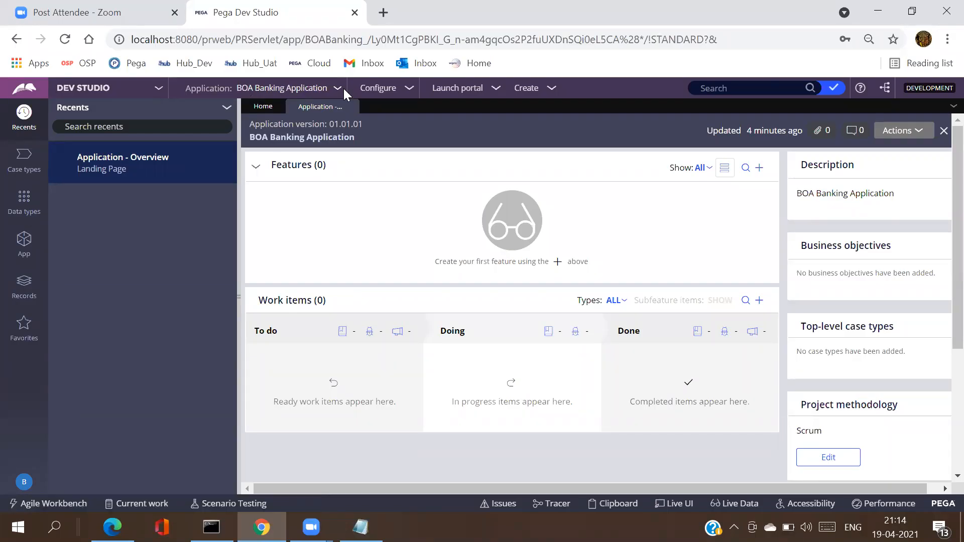
Step: Open the App explorer and select the class name BOA-FW-BOABanking-Work
click(30, 247)
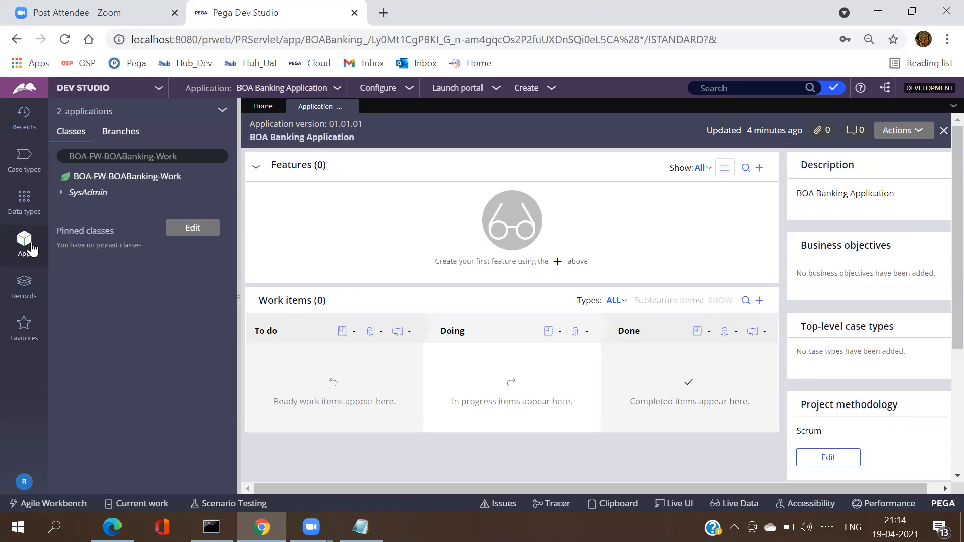
double_click(80, 157)
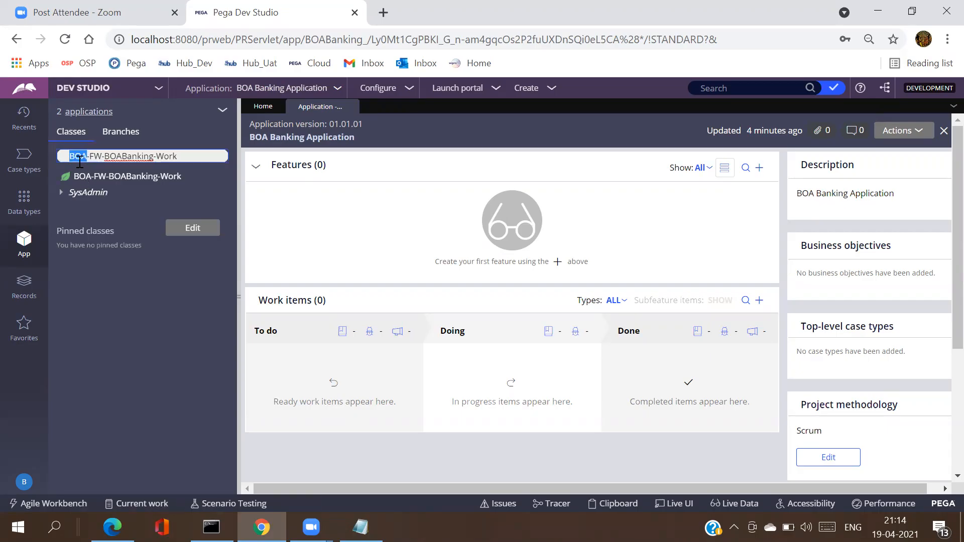
double_click(99, 157)
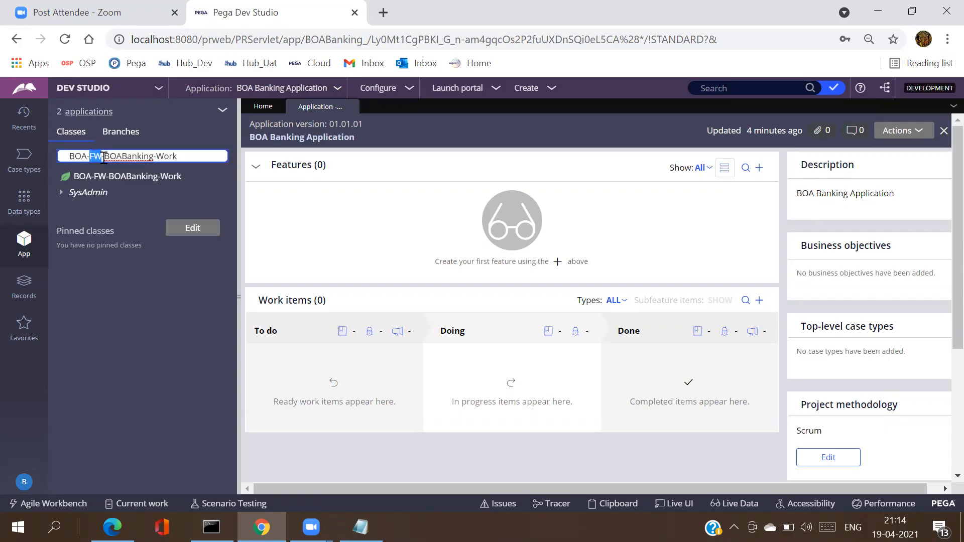
double_click(123, 158)
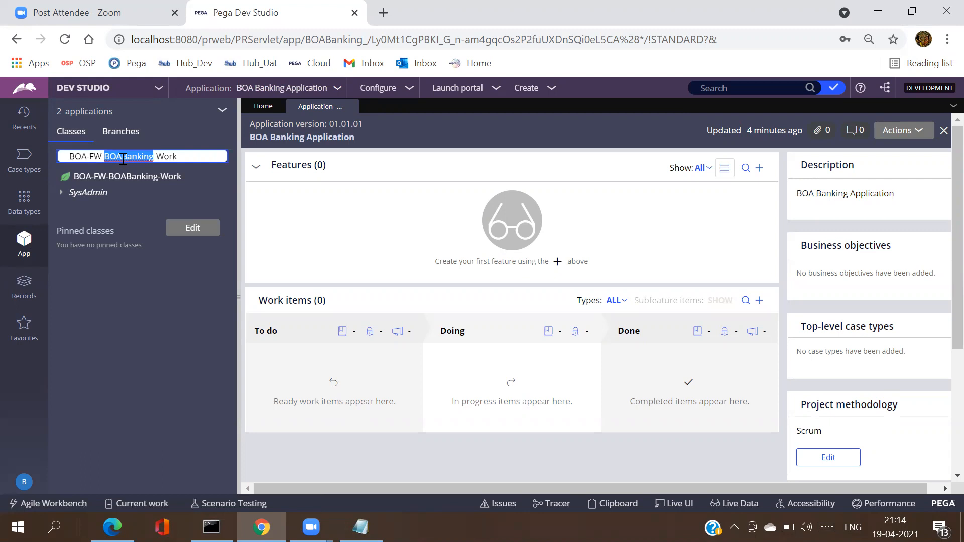
click(138, 156)
triple_click(138, 157)
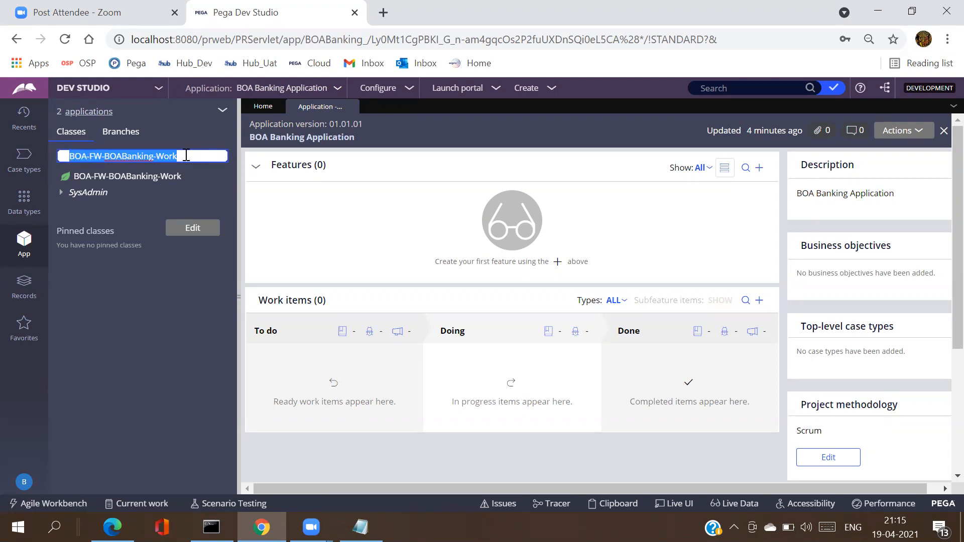
click(186, 156)
drag(186, 155, 66, 156)
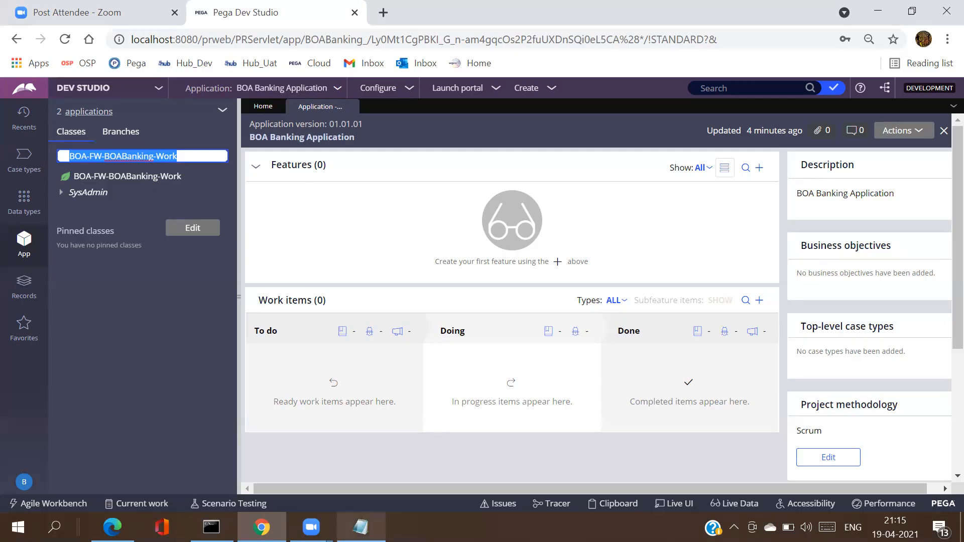
Step: Append '- rules' to the framework user's e-mail line in the Notepad notes, then return to Dev Studio
click(361, 528)
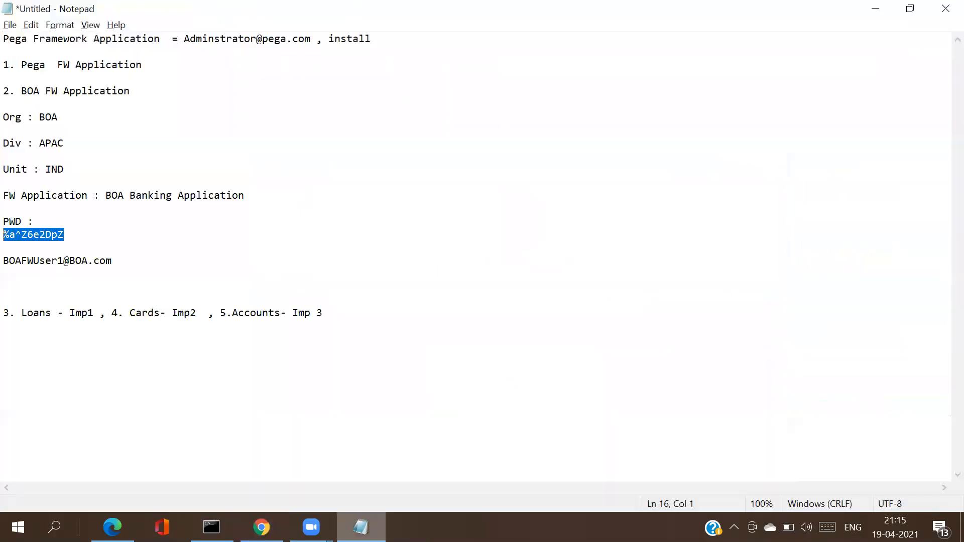
click(139, 269)
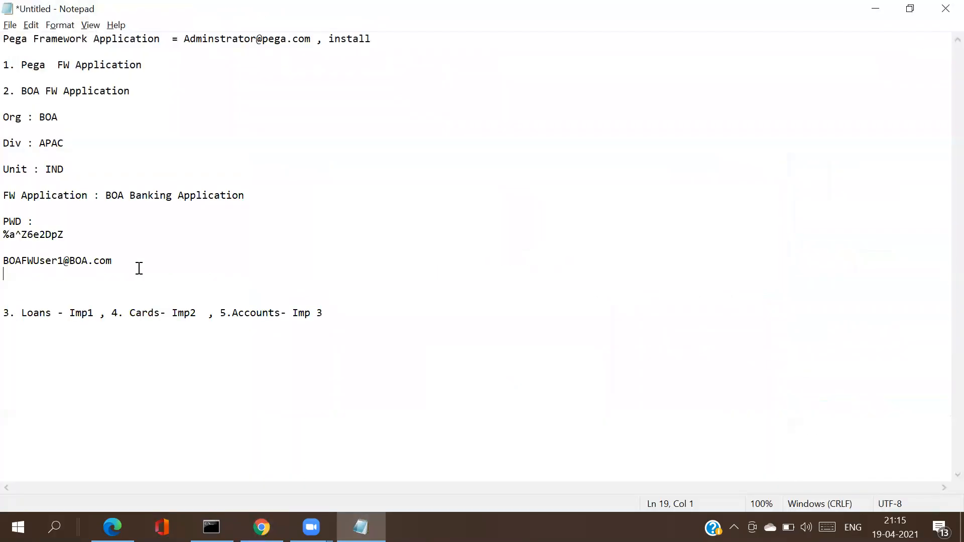
click(136, 262)
text(- rules)
key(alt+Tab)
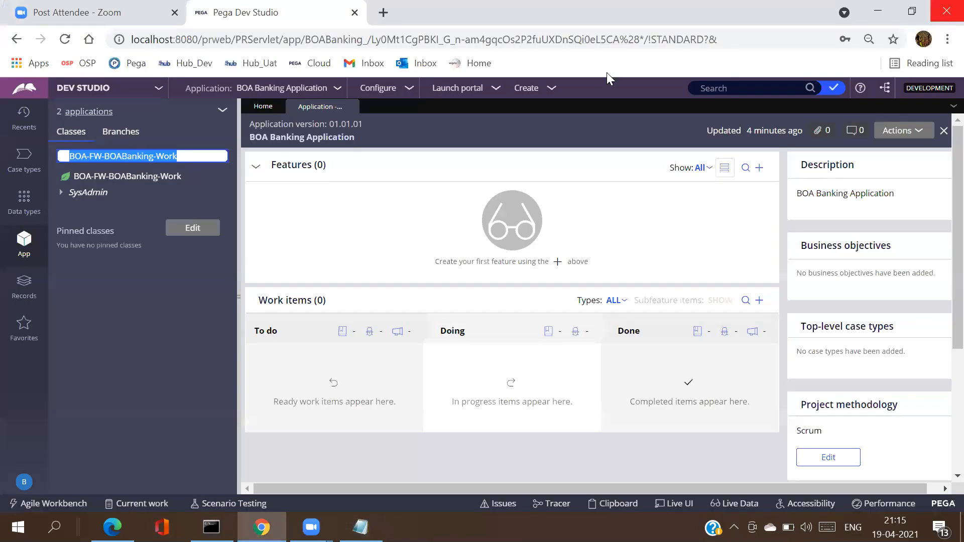
click(521, 124)
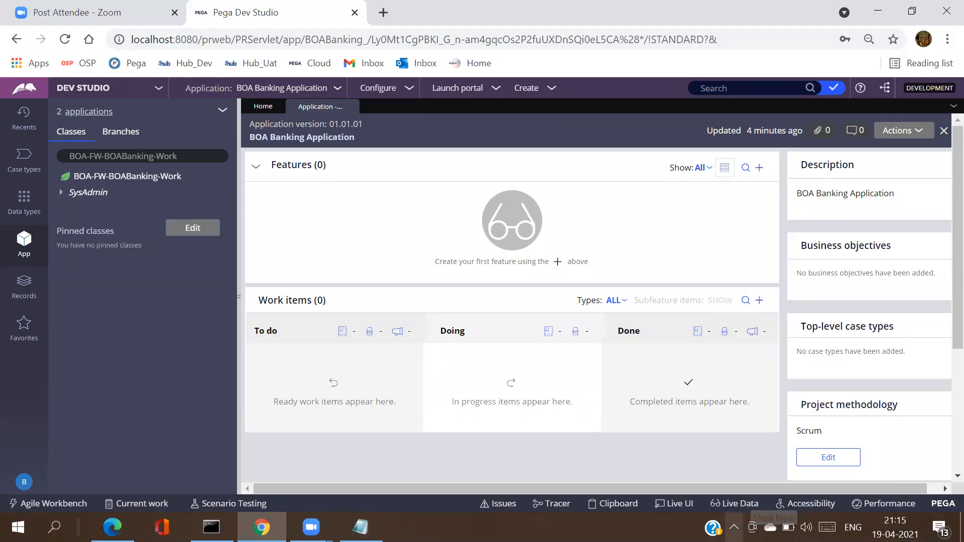
click(734, 527)
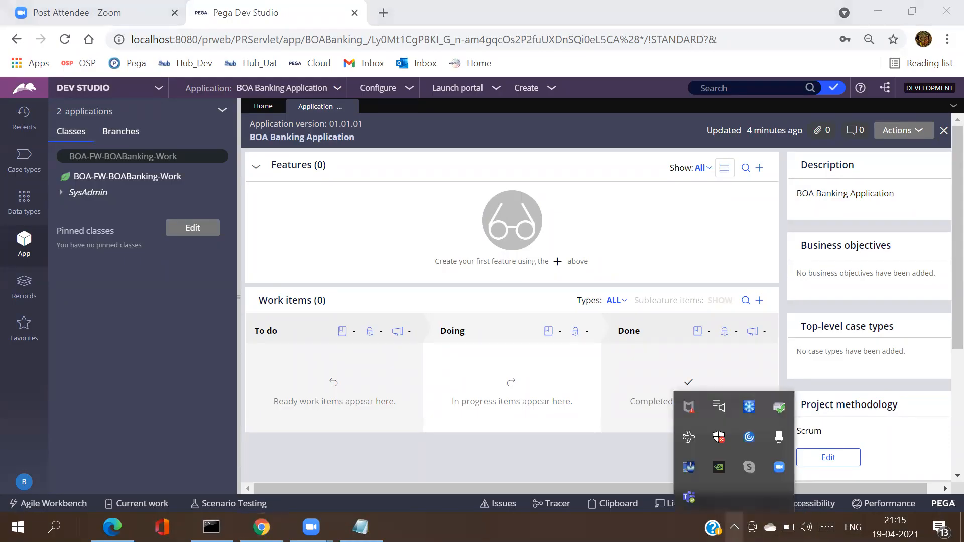
click(692, 447)
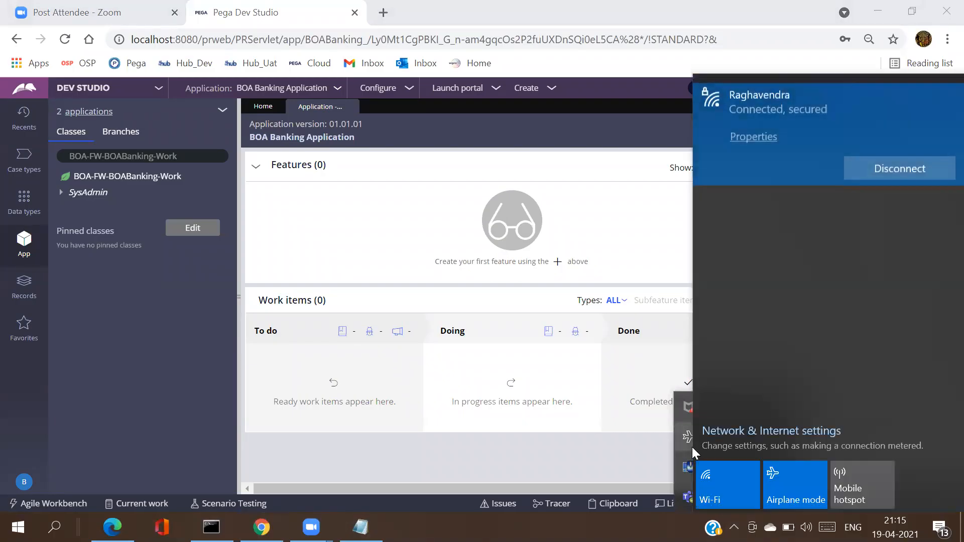
click(692, 447)
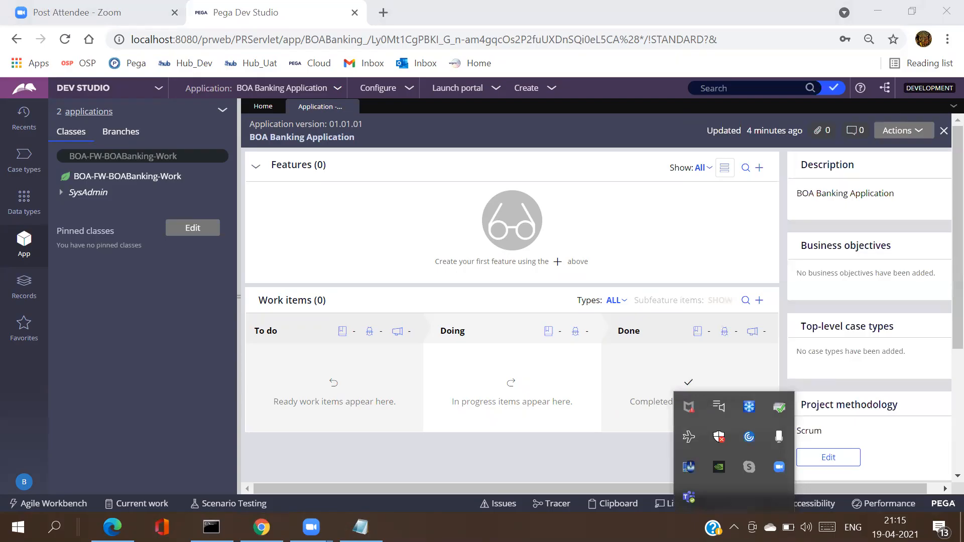
key(Escape)
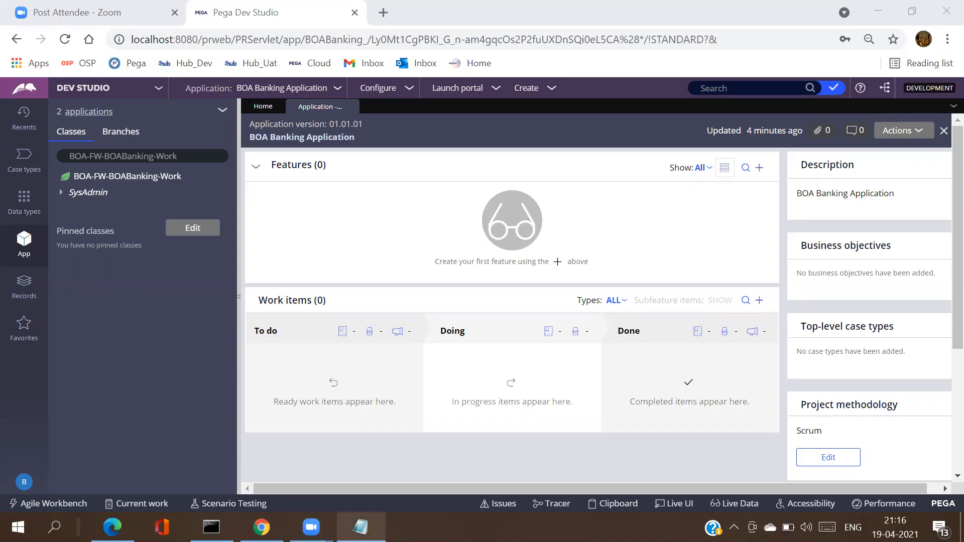
click(361, 528)
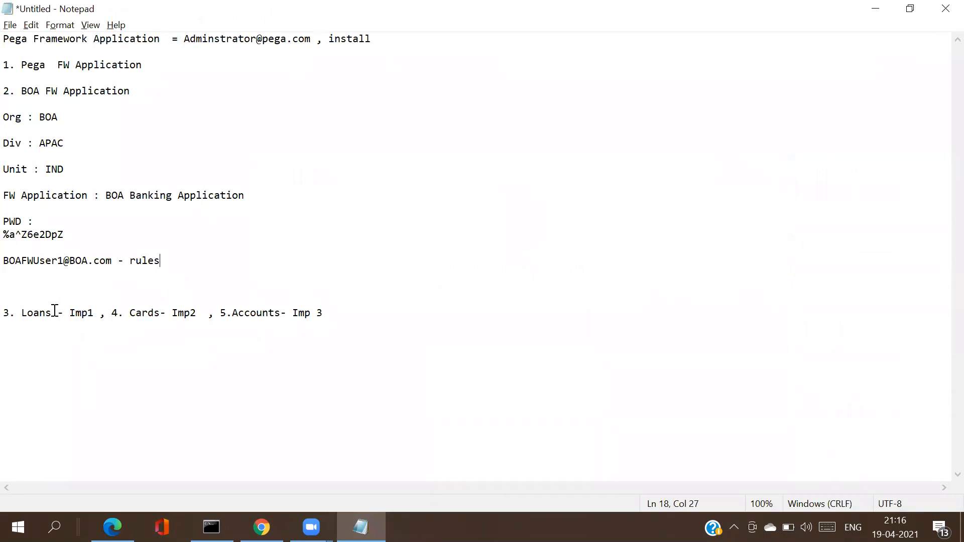
drag(52, 313, 16, 312)
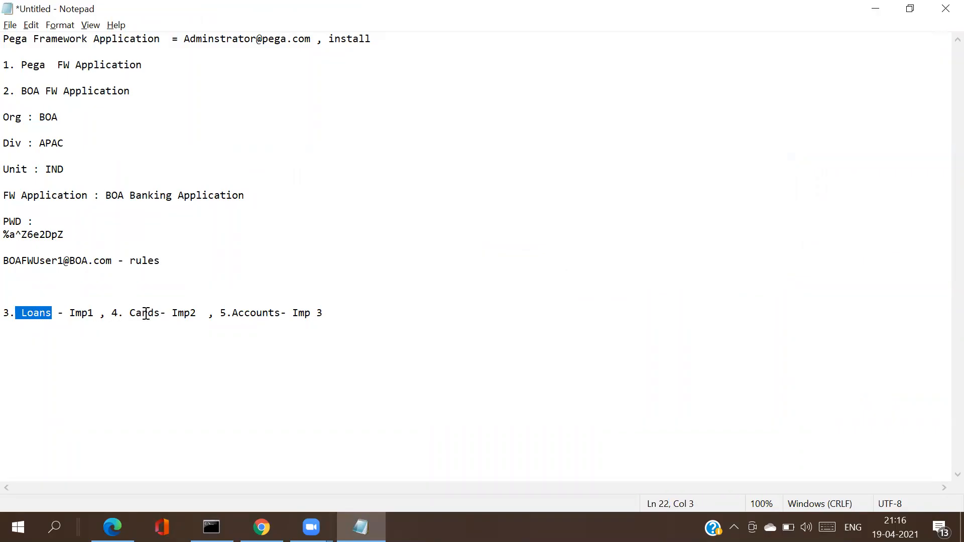
click(52, 313)
drag(52, 313, 21, 313)
drag(162, 314, 130, 311)
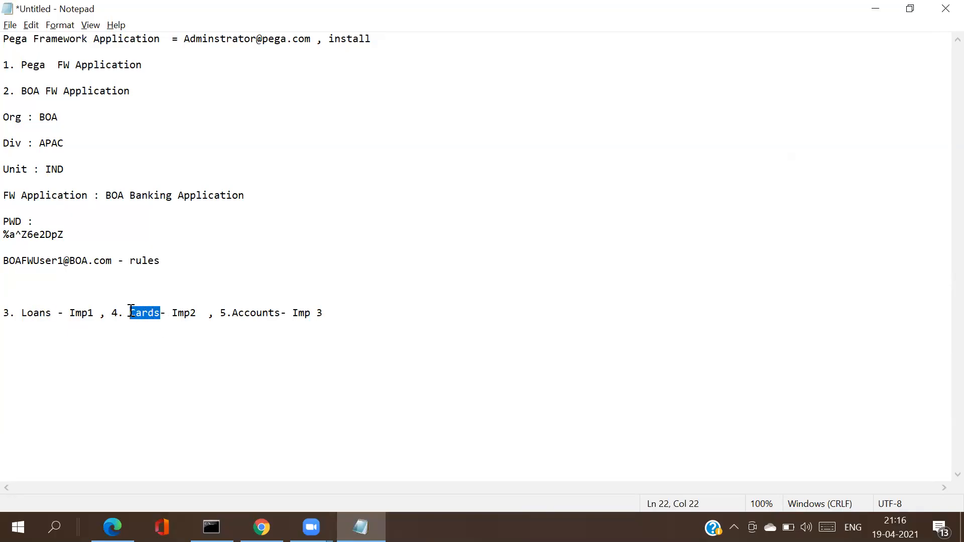
click(285, 313)
drag(281, 313, 232, 312)
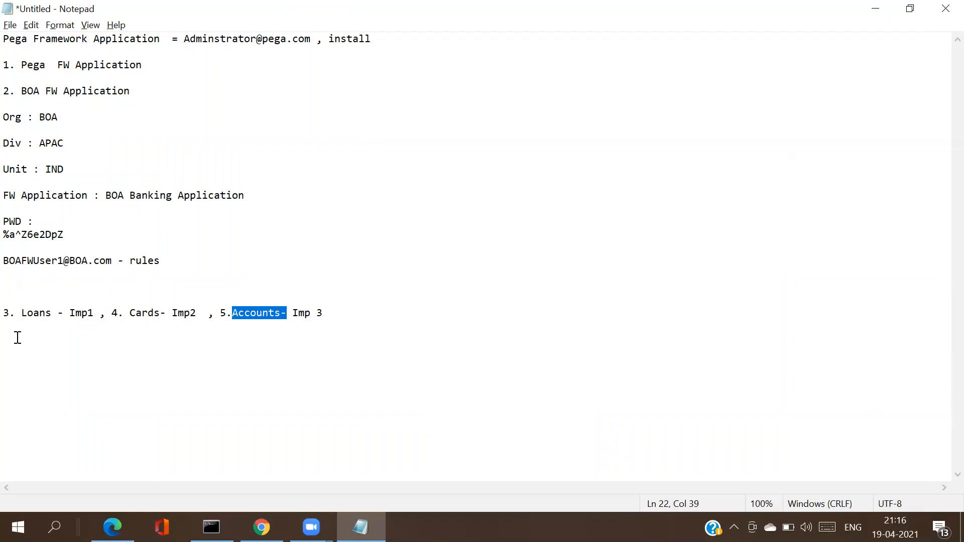
click(259, 314)
double_click(260, 315)
click(260, 316)
drag(286, 314, 235, 310)
click(278, 315)
key(alt+Tab)
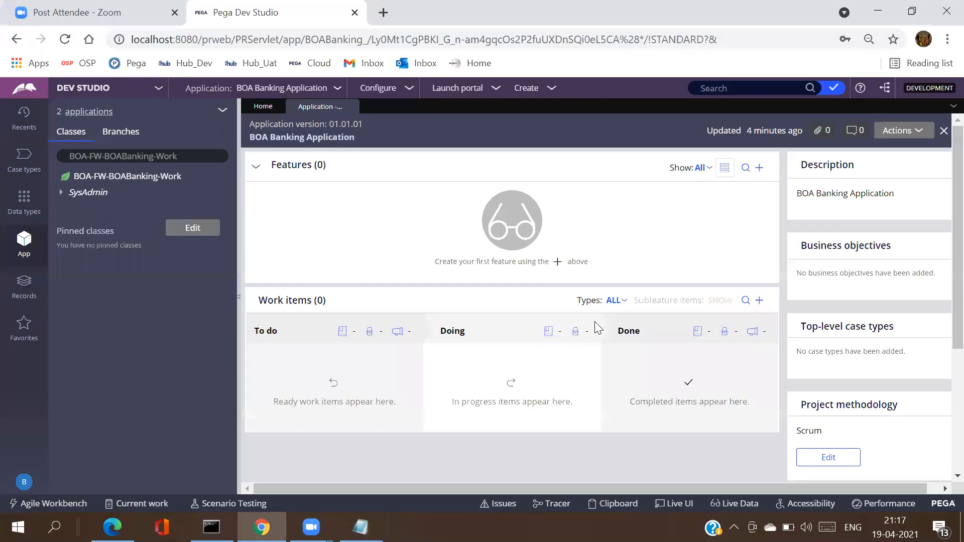
click(282, 89)
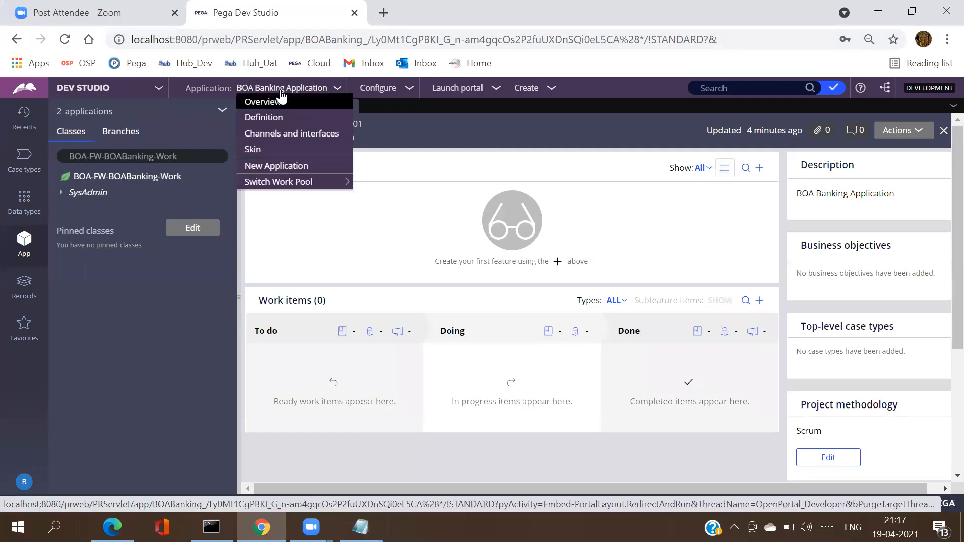
click(274, 167)
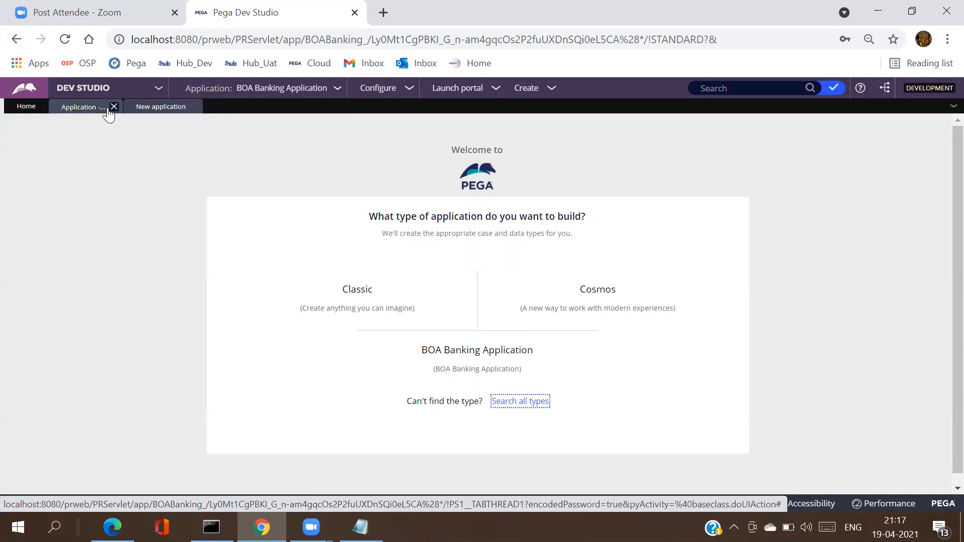
click(367, 303)
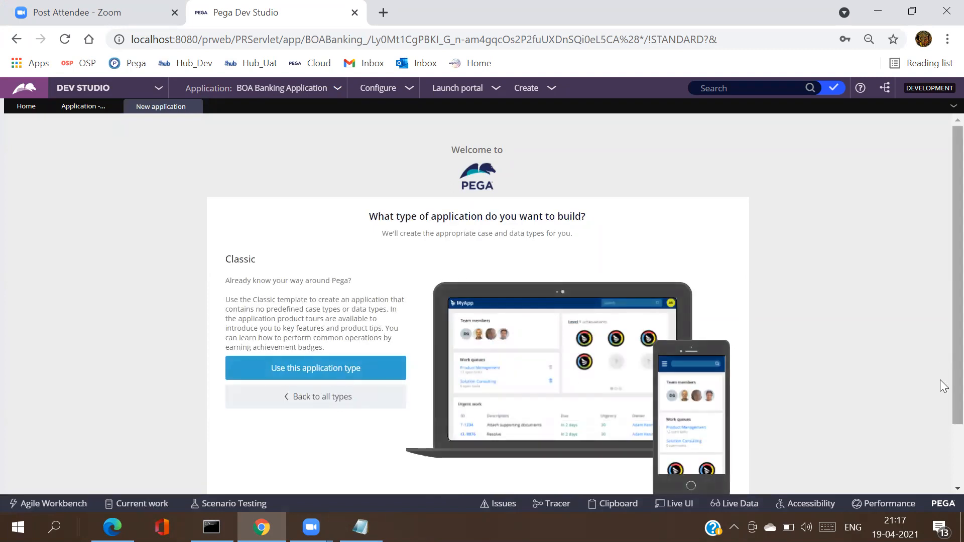
scroll(945, 432, down, 2)
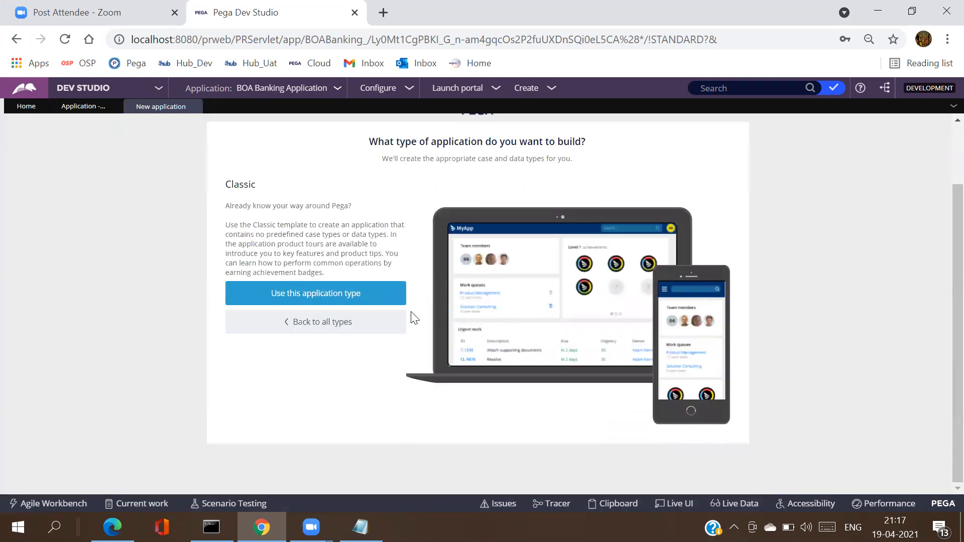
click(339, 300)
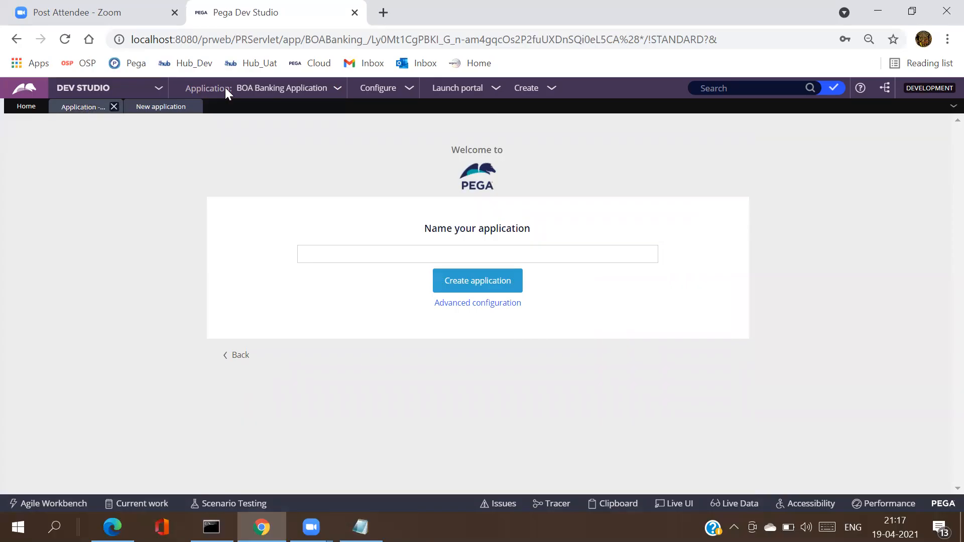
click(255, 89)
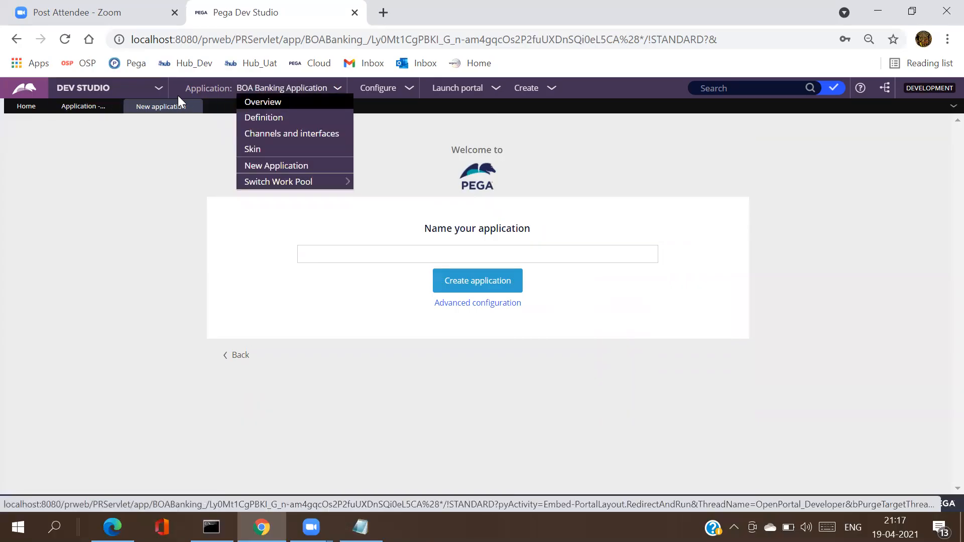
click(195, 107)
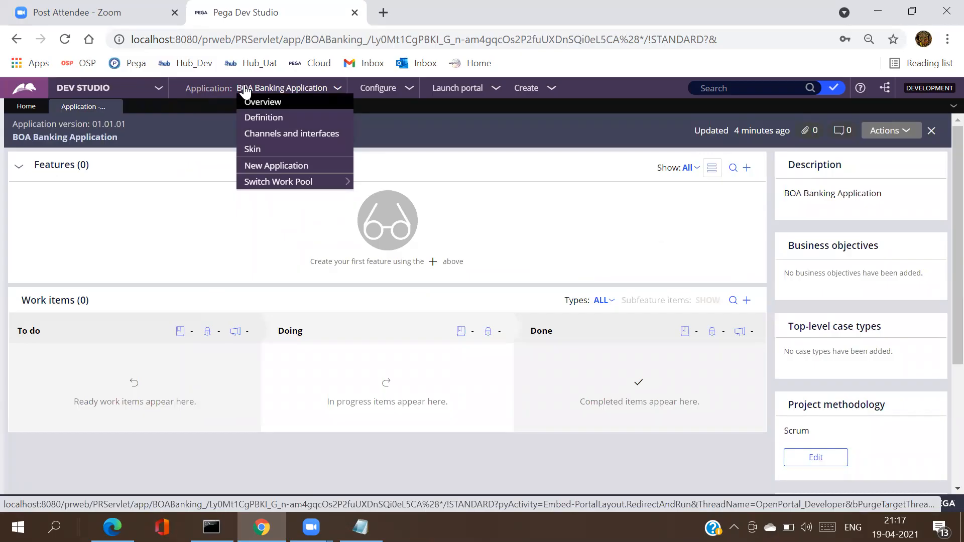
Step: Review the application definition's UIKit 15.01 built-on entry, then return to the Application overview
click(252, 119)
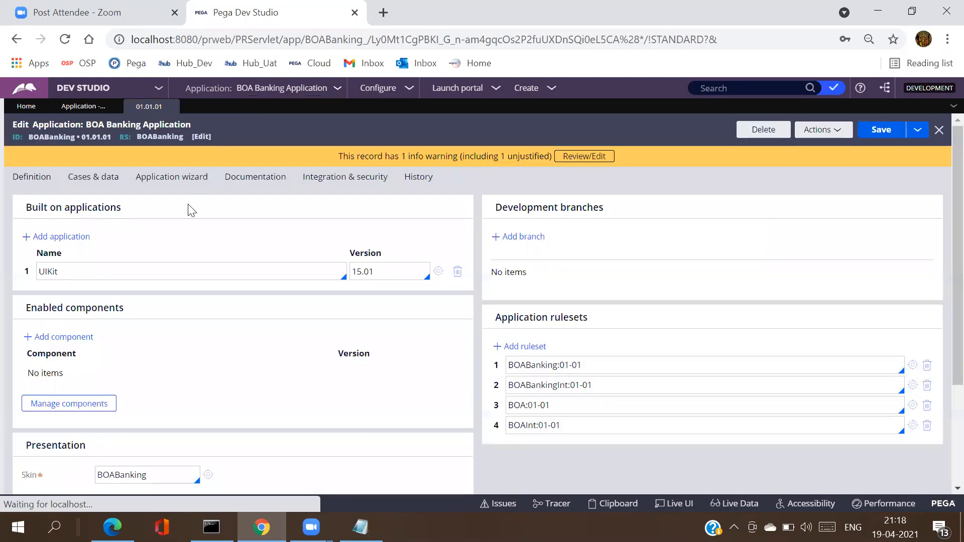
click(125, 273)
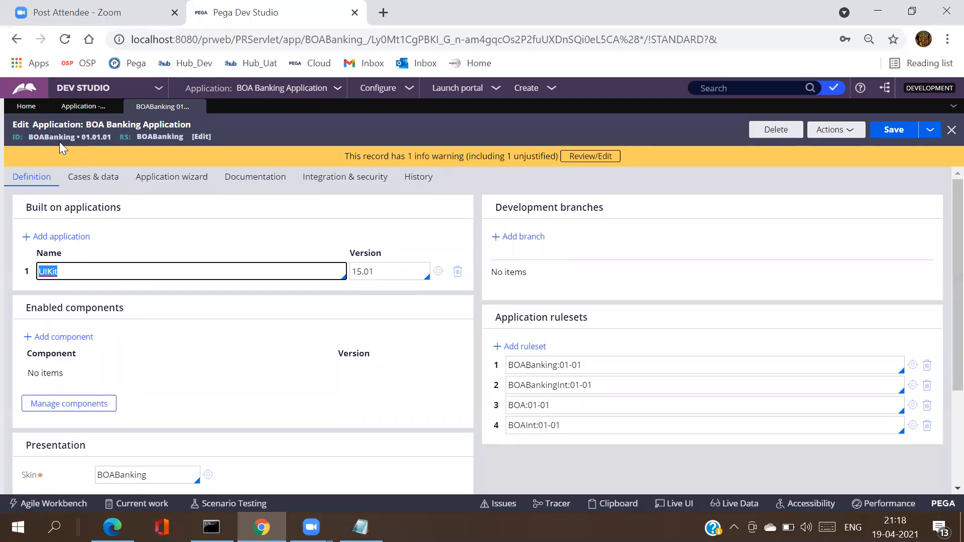
click(71, 113)
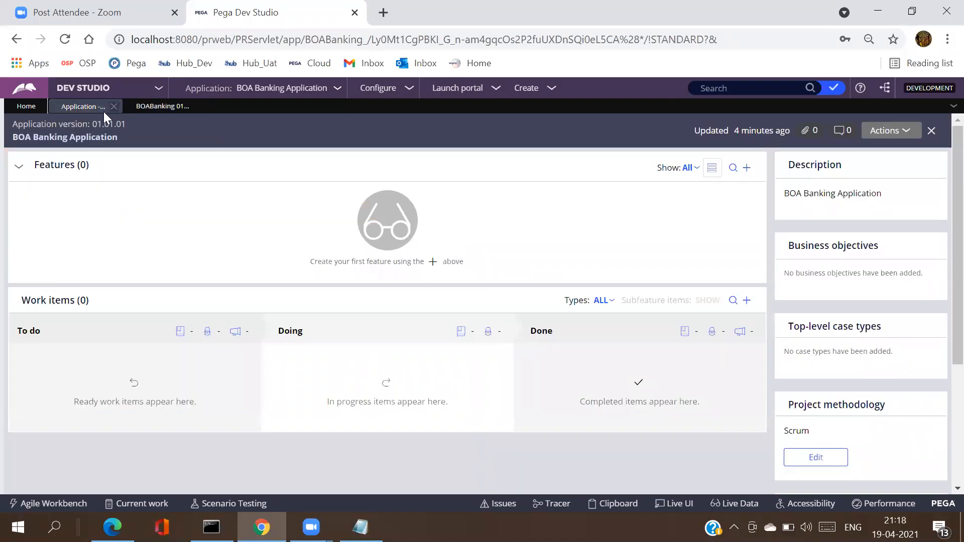
Step: Start a new application and view the BOA Banking Application type details
click(255, 89)
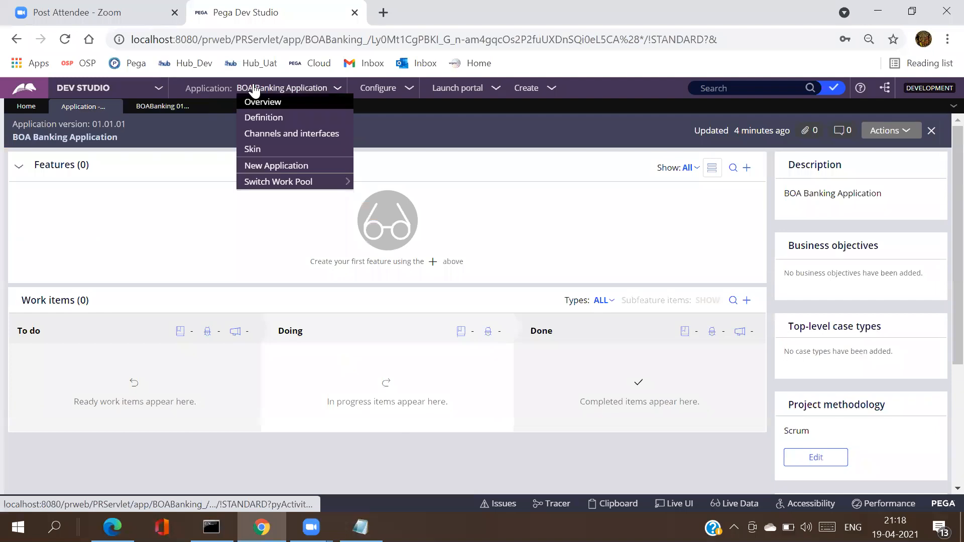
click(285, 173)
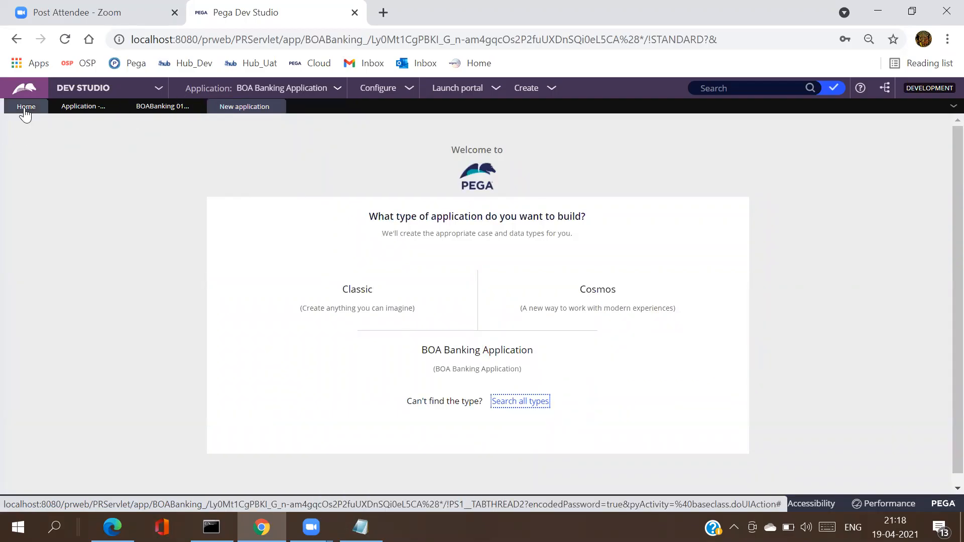
click(4, 251)
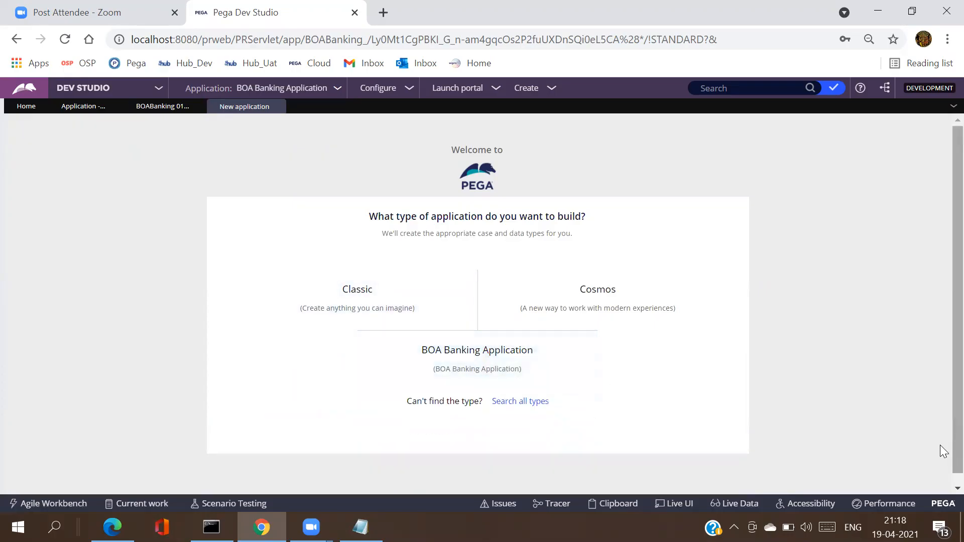
scroll(940, 456, down, 1)
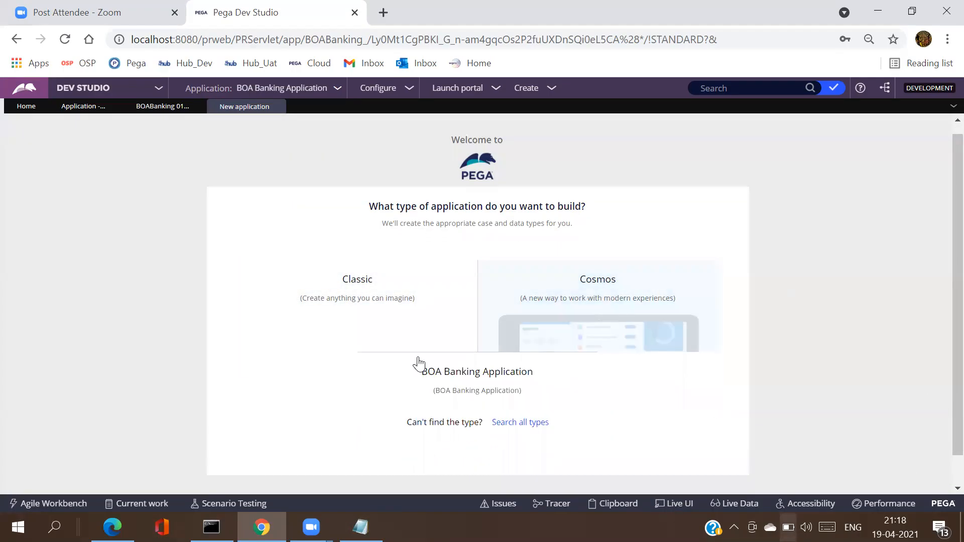
mouse_move(486, 372)
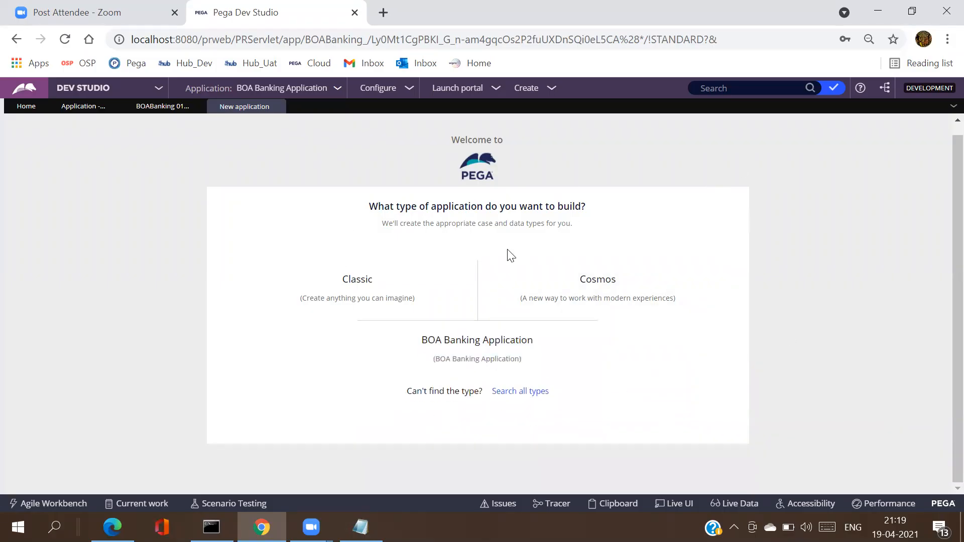
mouse_move(504, 297)
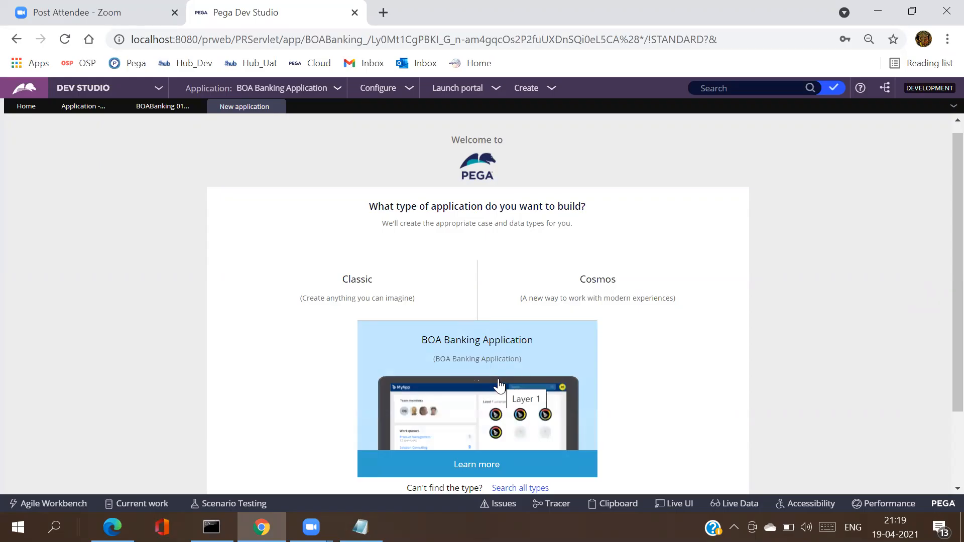
click(492, 378)
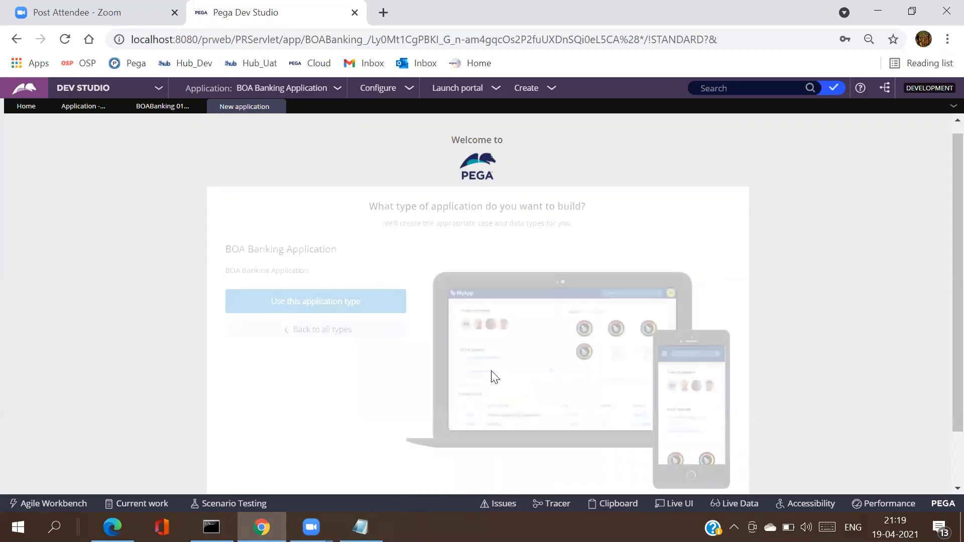
Step: Use BOA Banking Application as the type and continue past the case and data type steps
click(317, 302)
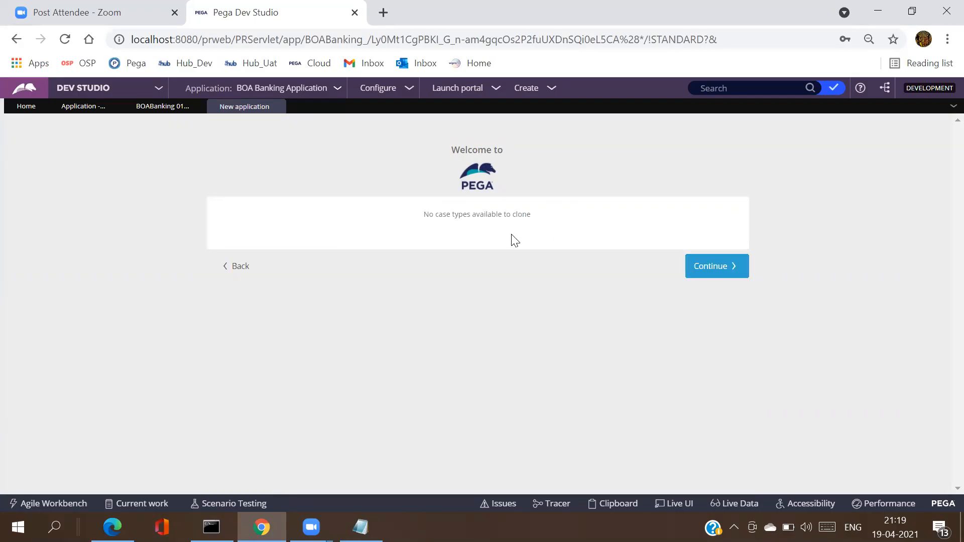
triple_click(478, 216)
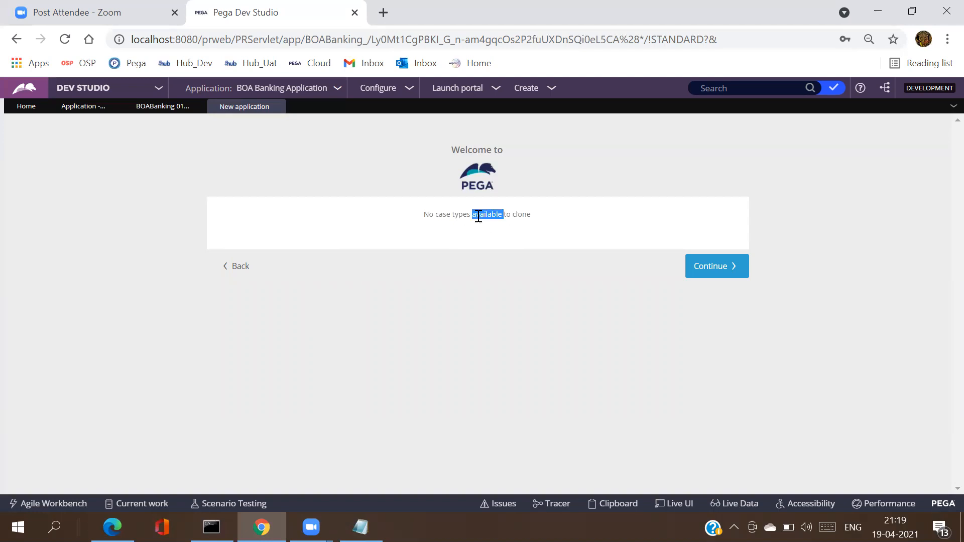
click(707, 270)
click(710, 276)
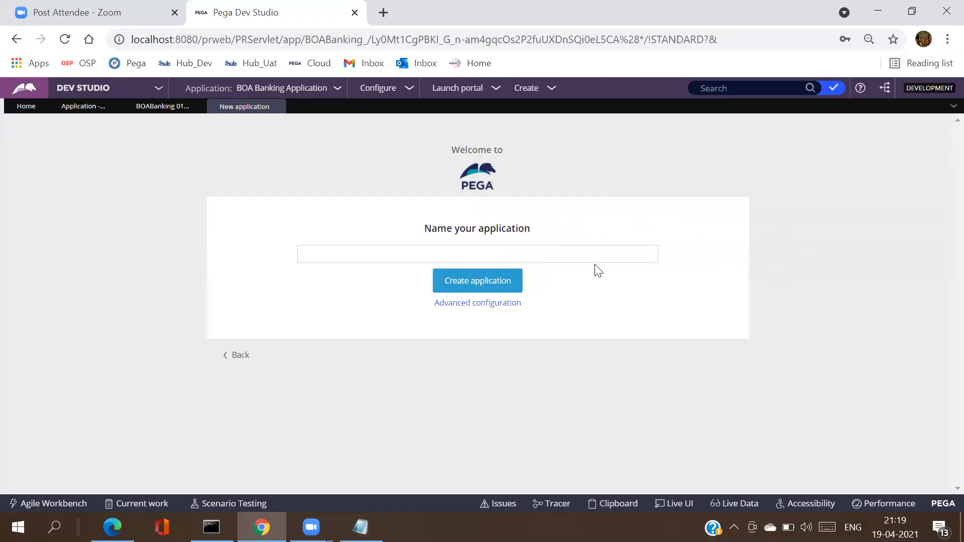
Step: Enter 'BOA Accounts Application' as the name and show Advanced configuration (ID BOAAccou, version 01.01.01)
click(522, 251)
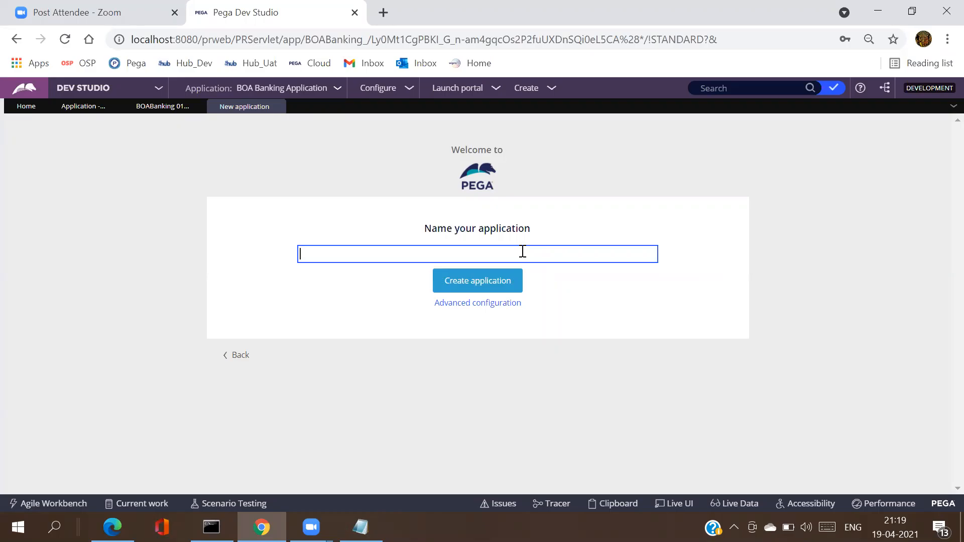
text(BOA Accounts Application)
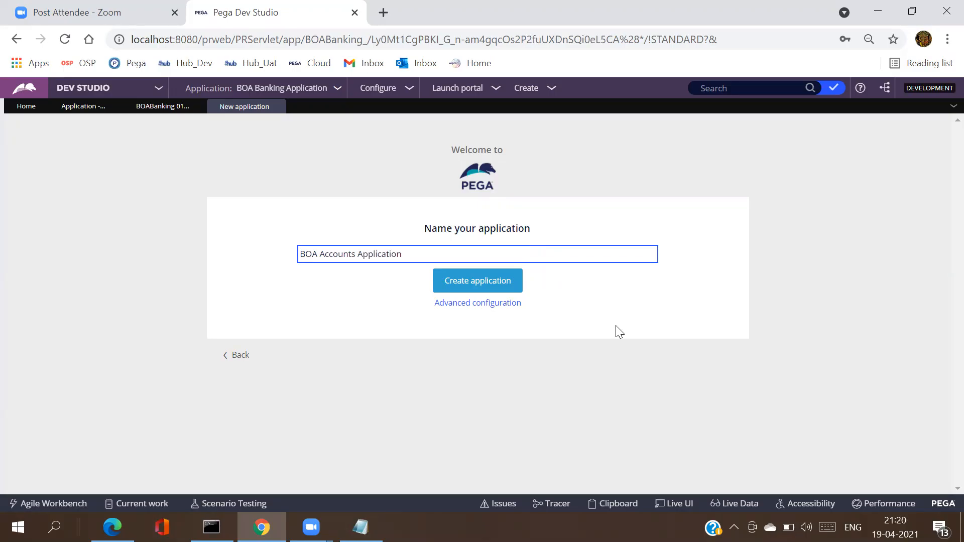
click(674, 373)
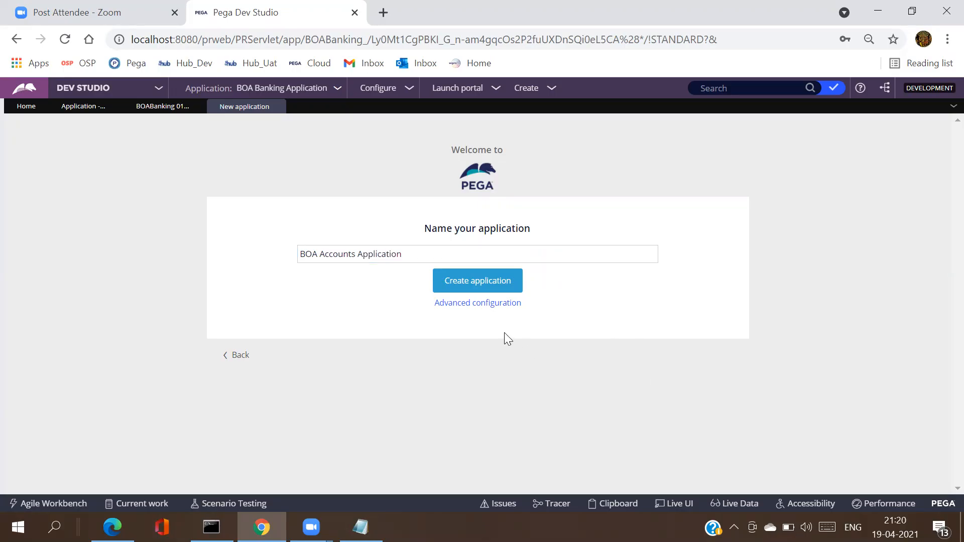
click(471, 305)
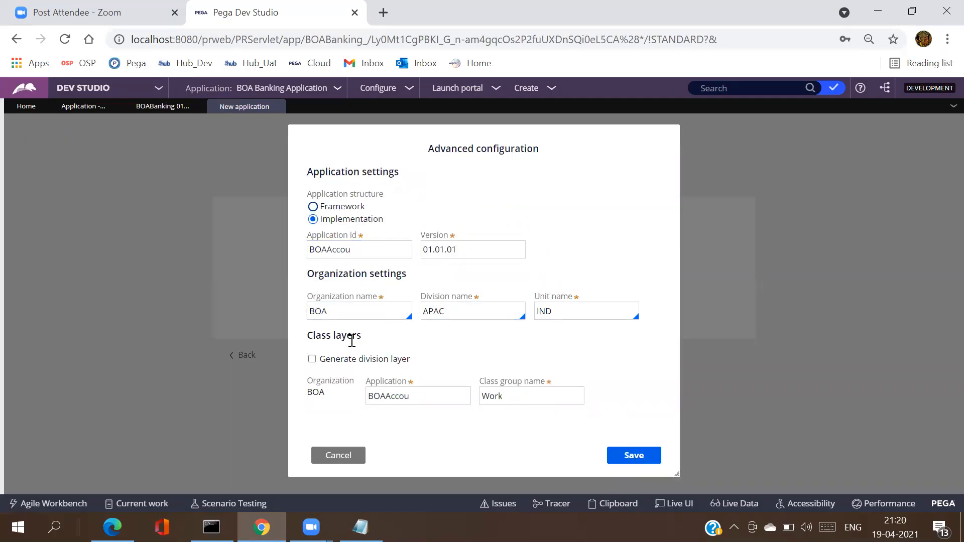
Step: Confirm organization BOA and save the advanced settings with division APAC and unit IND
click(343, 312)
double_click(343, 312)
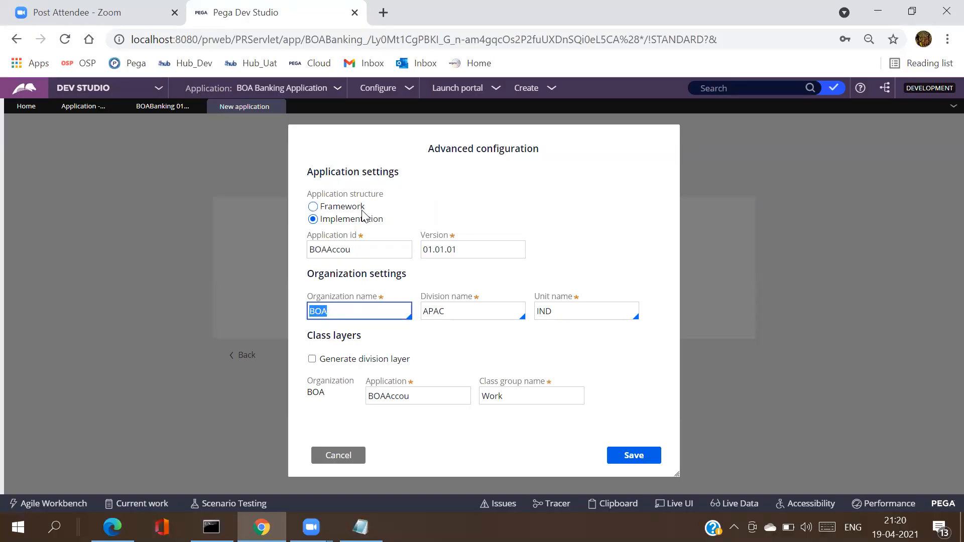
double_click(348, 312)
click(635, 457)
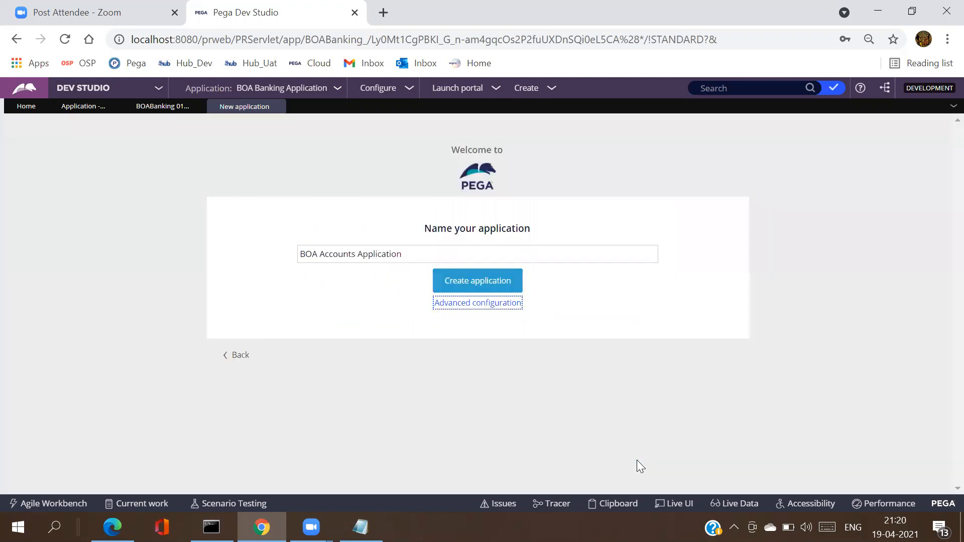
Step: Create the BOA Accounts Application and switch to the Notepad notes
click(474, 286)
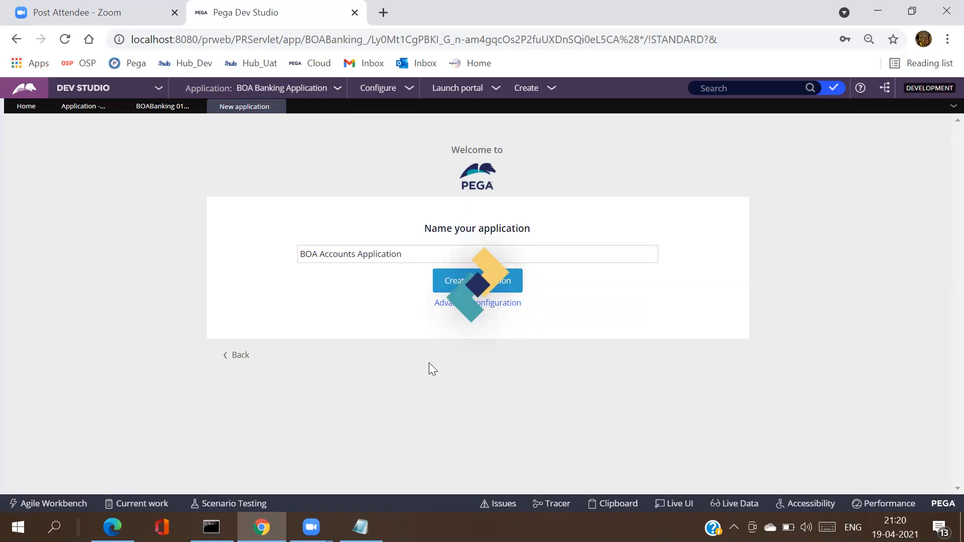
click(360, 528)
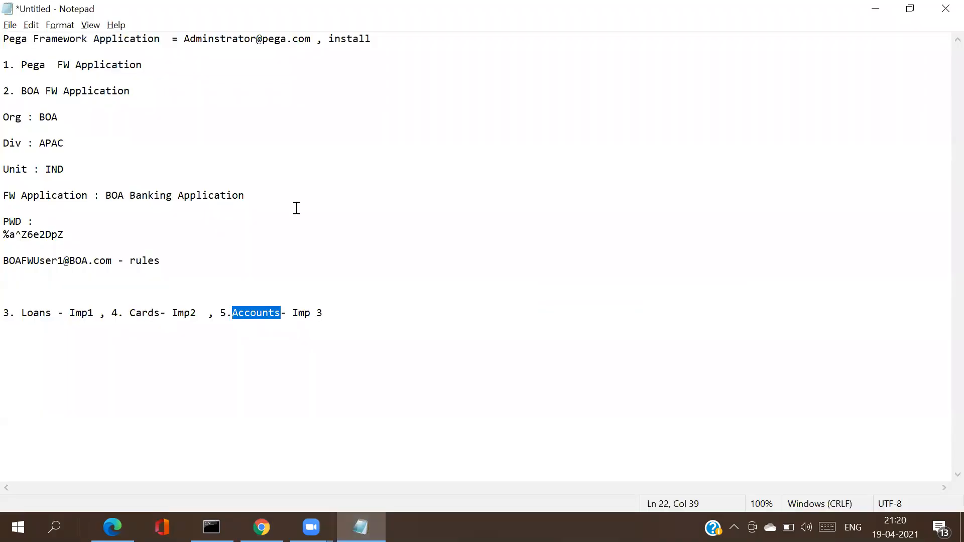
Step: Add a 'BOA Accounts Application' line below the numbered application list, then return to Dev Studio
click(342, 319)
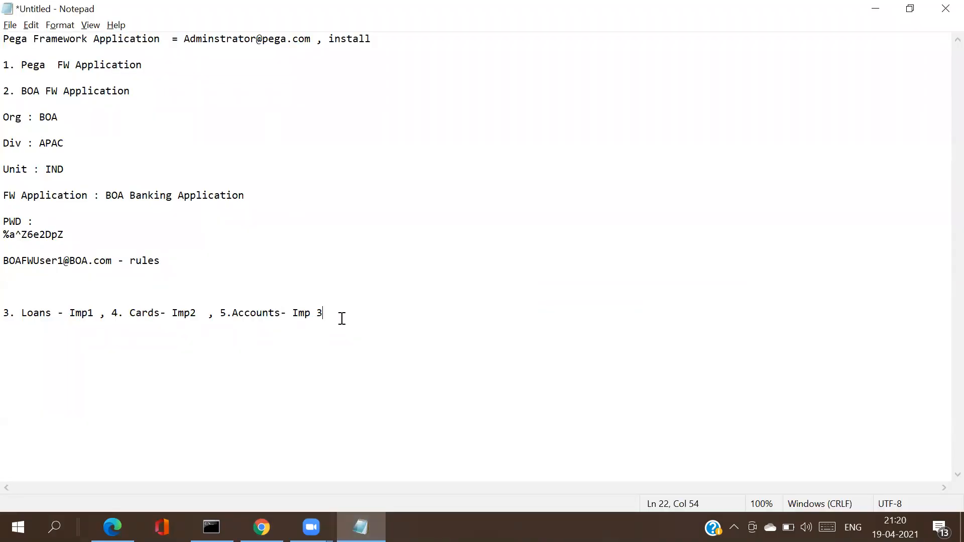
key(Return)
key(Return)
key(Return)
text(BOA Accounts Appl)
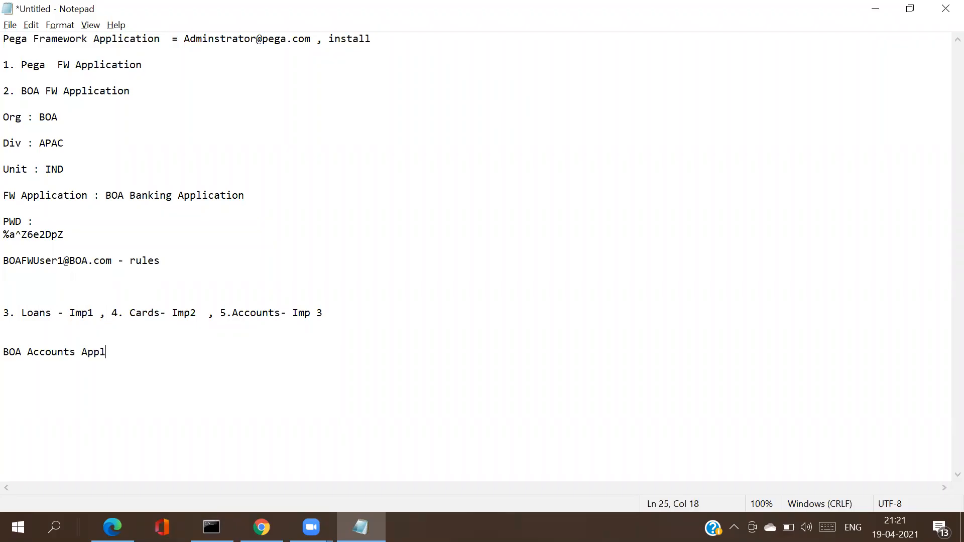
text(ication)
key(alt+Tab)
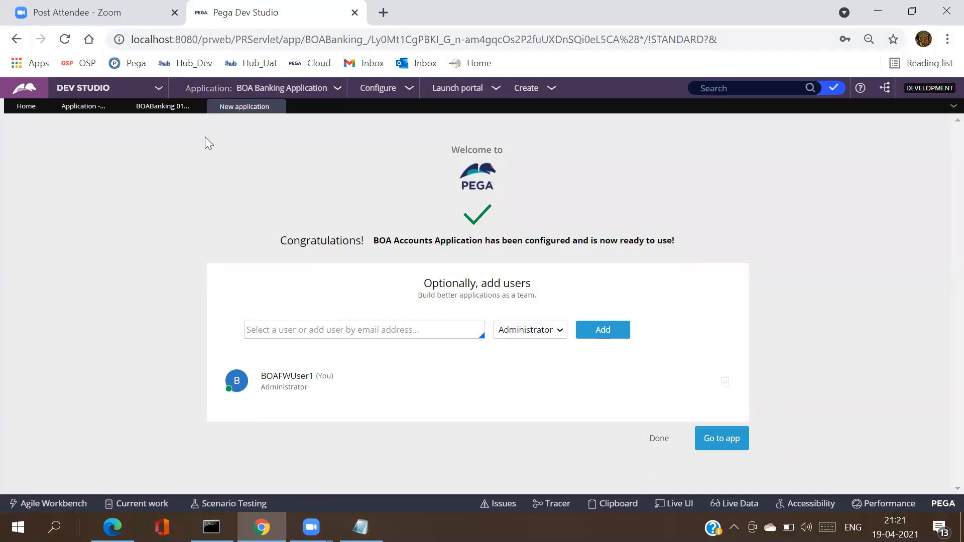
Step: Return to the BOA Banking Application overview tab and show the Application actions menu
click(164, 107)
click(237, 108)
click(151, 107)
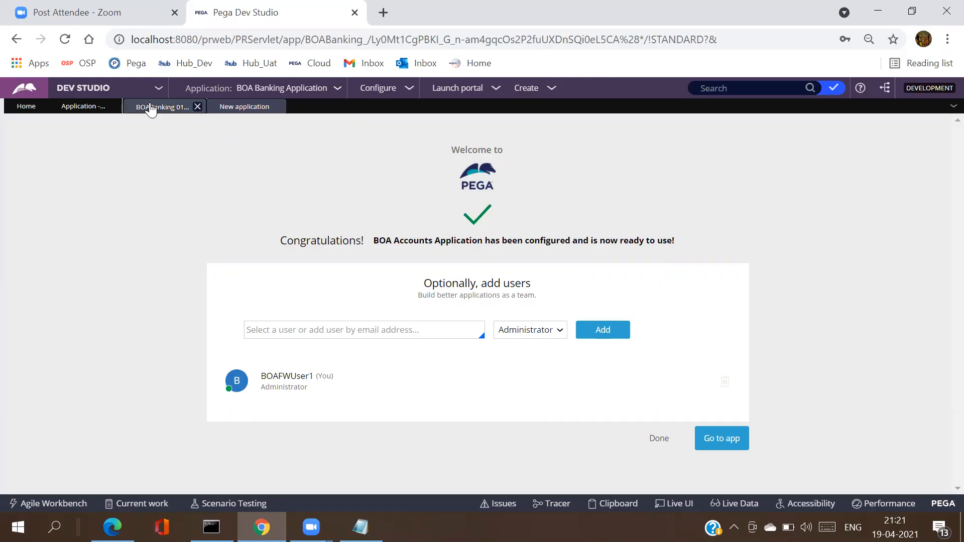
click(86, 107)
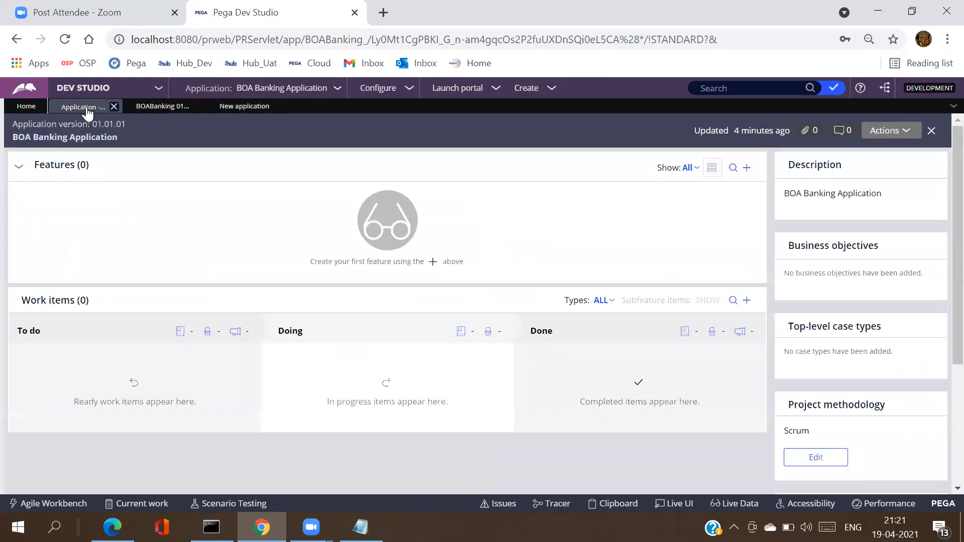
click(285, 90)
mouse_move(289, 179)
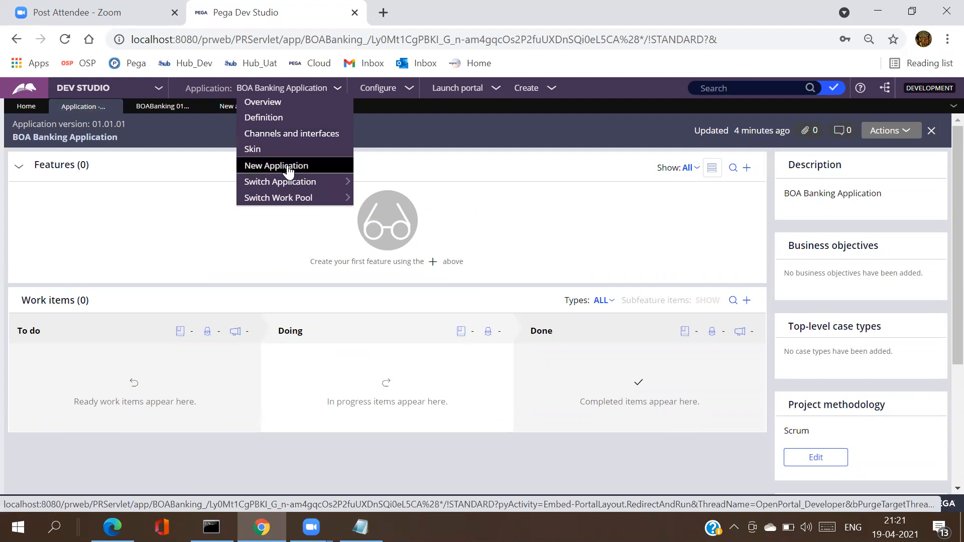
Step: Start a new application on the BOA Banking Application type, skipping the case and data type steps
click(287, 166)
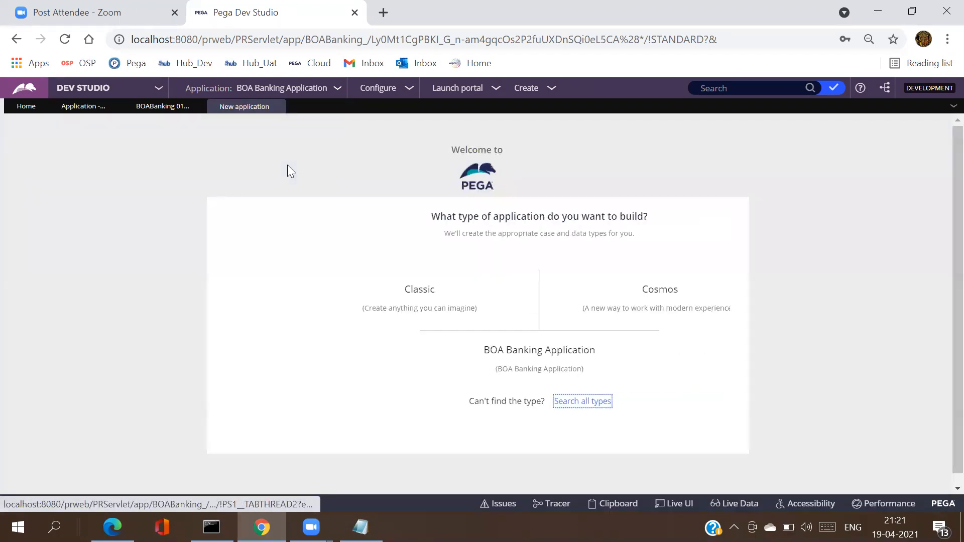
click(480, 374)
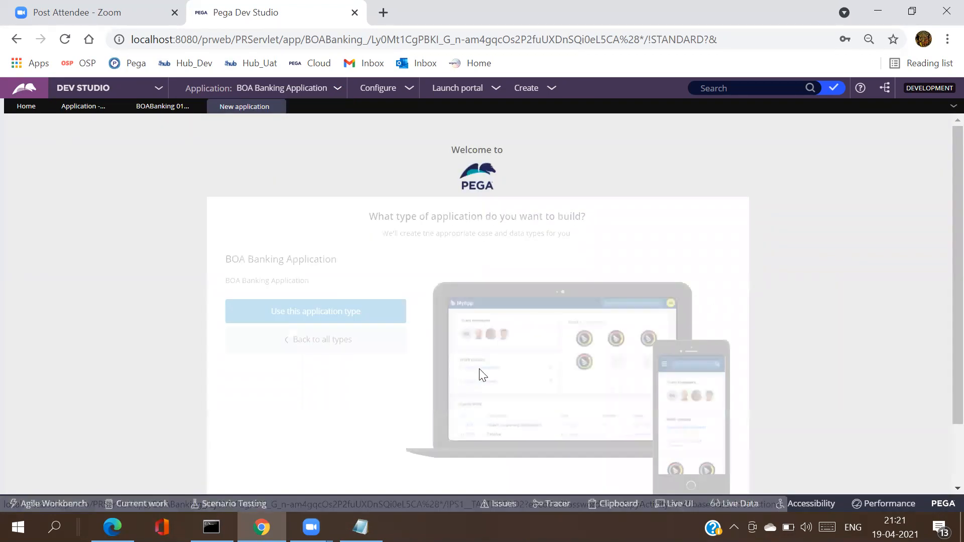
click(359, 311)
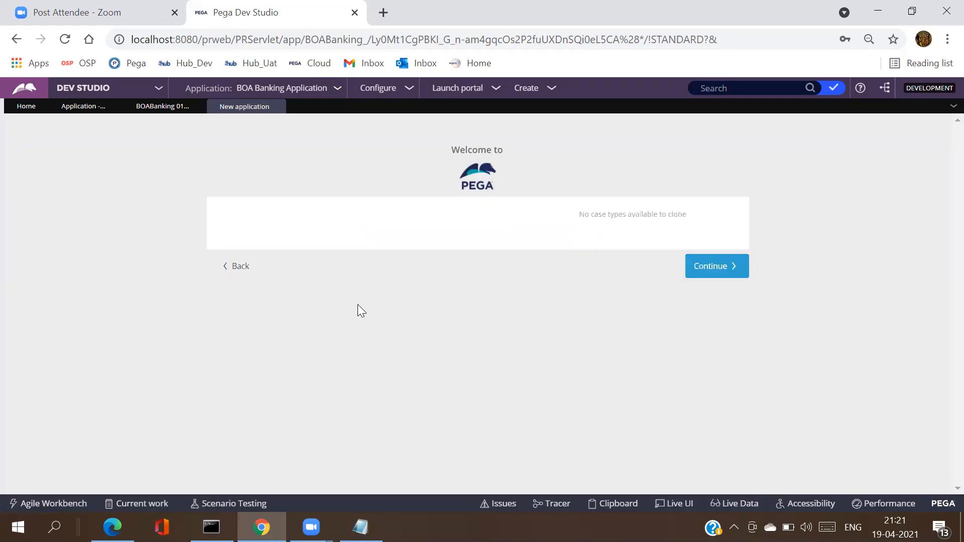
click(704, 276)
click(705, 282)
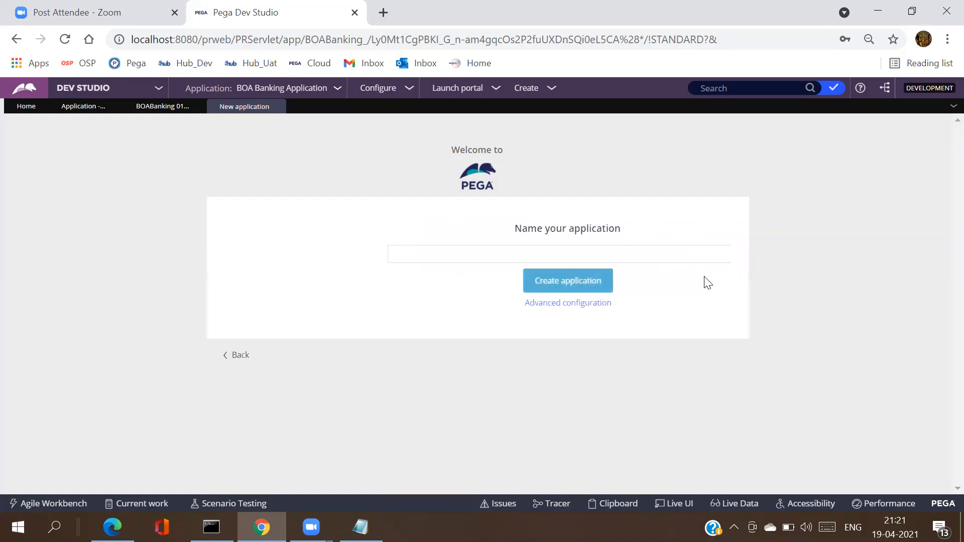
Step: Enter 'Loans' as the new application's name
click(484, 247)
text(Loans)
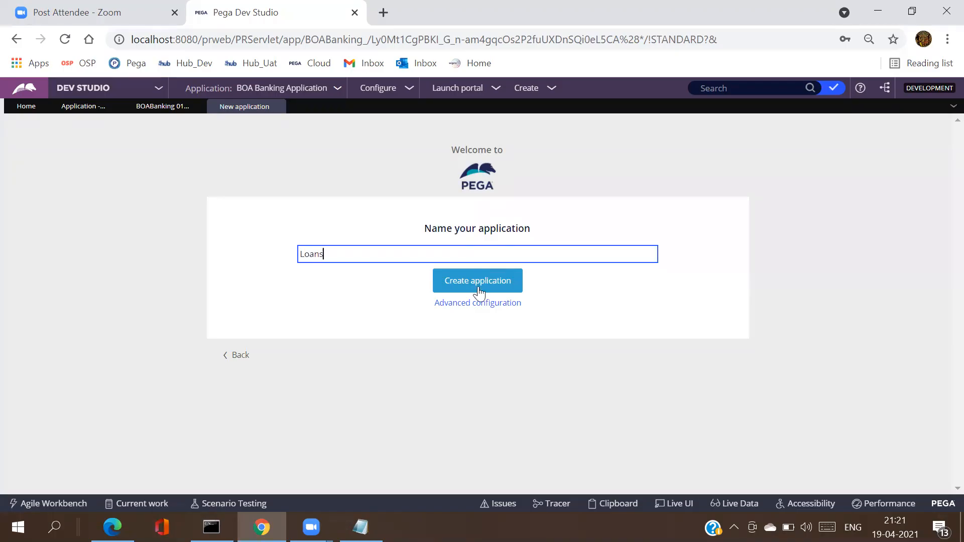
Step: Open Loans' Advanced configuration, enable division and unit layers, and check the APAC and IND values
click(478, 303)
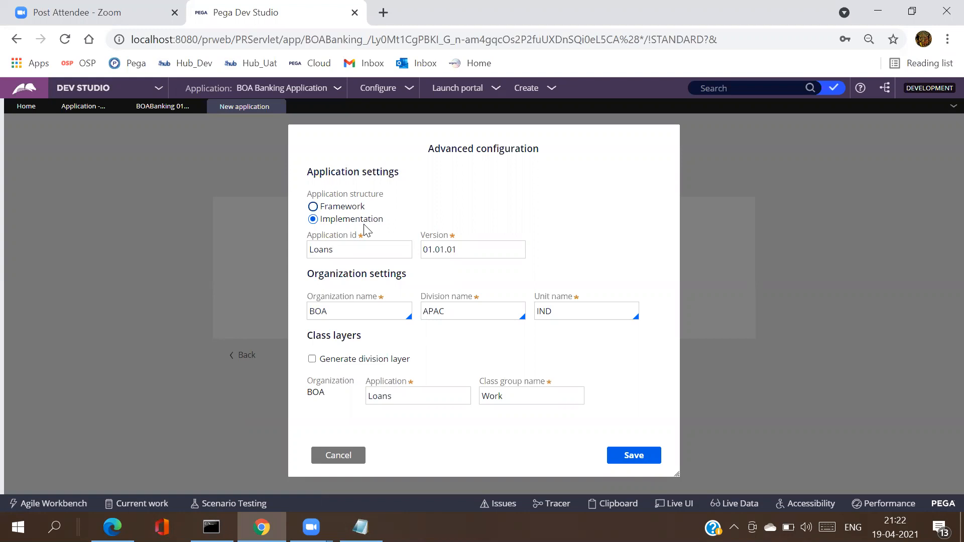
click(312, 359)
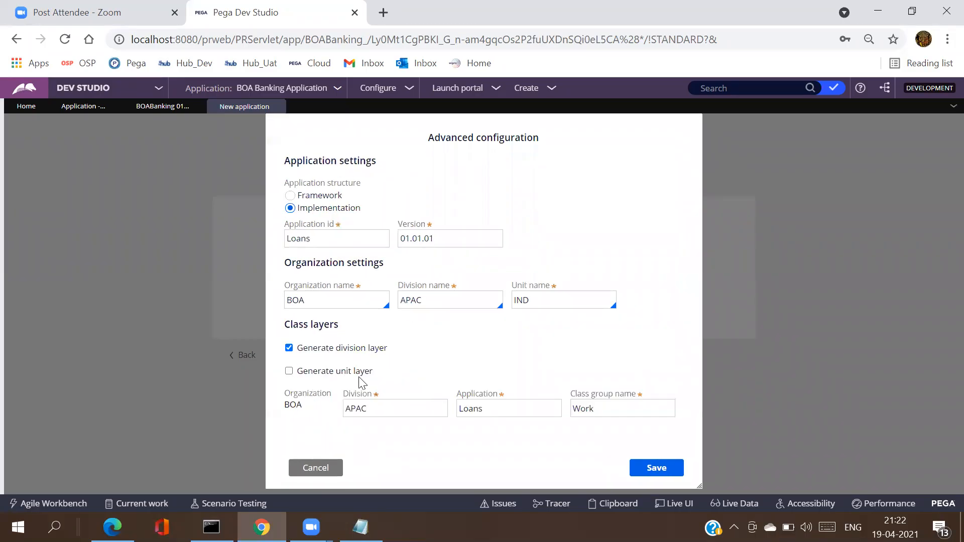
click(293, 376)
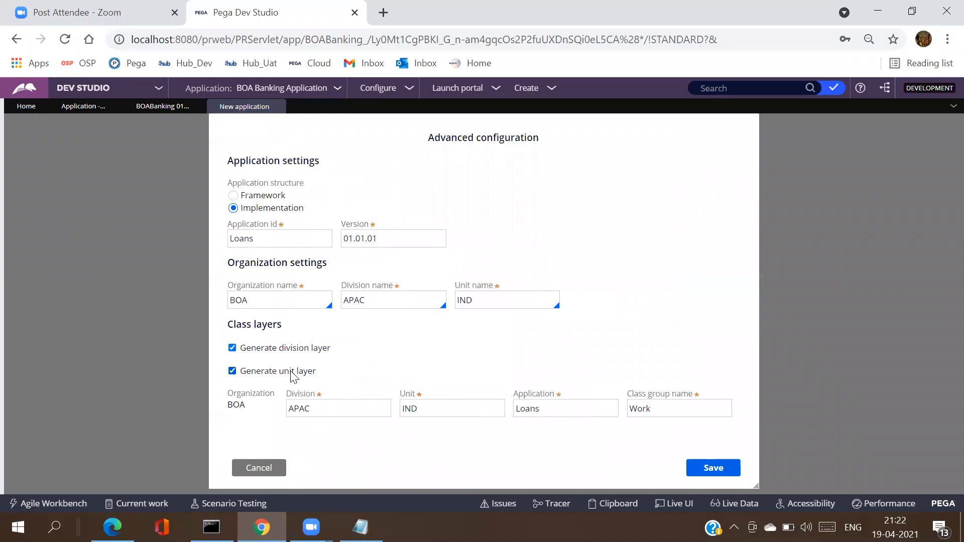
double_click(340, 409)
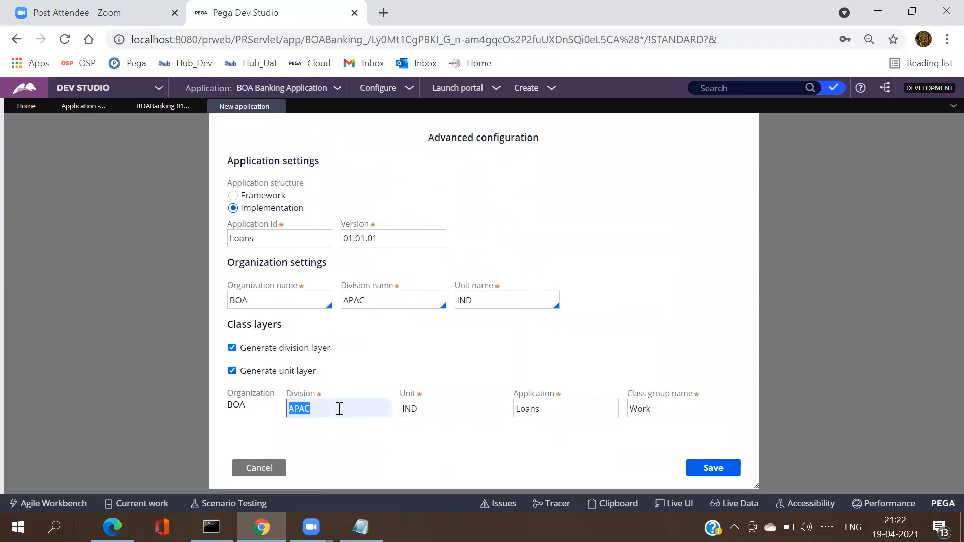
double_click(428, 412)
Step: Review the IND unit name, then uncheck Generate unit layer and Generate division layer
click(428, 412)
click(507, 297)
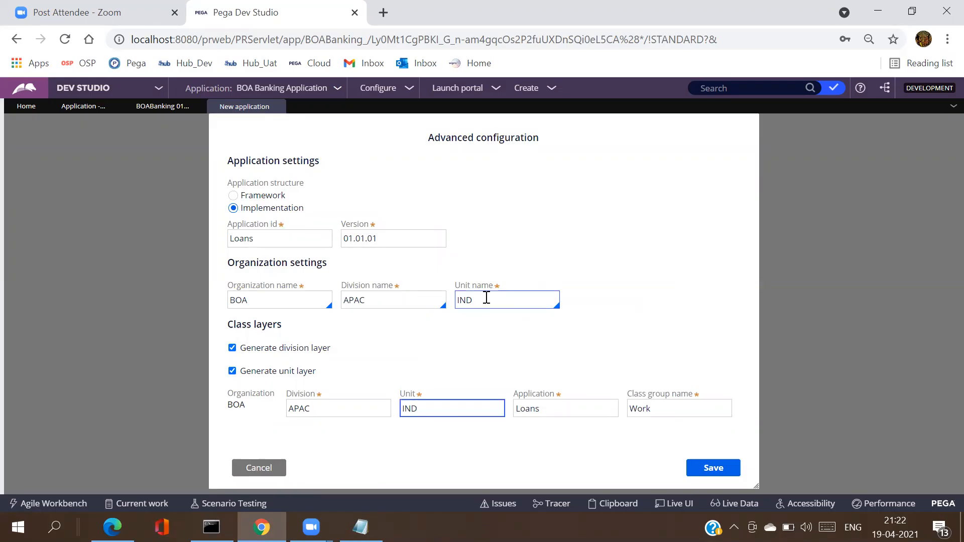
click(487, 298)
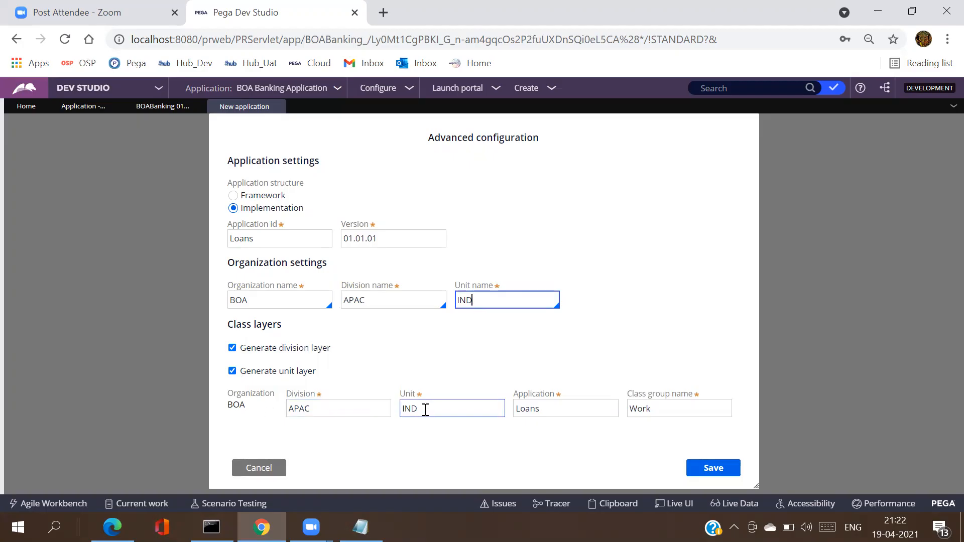
click(232, 370)
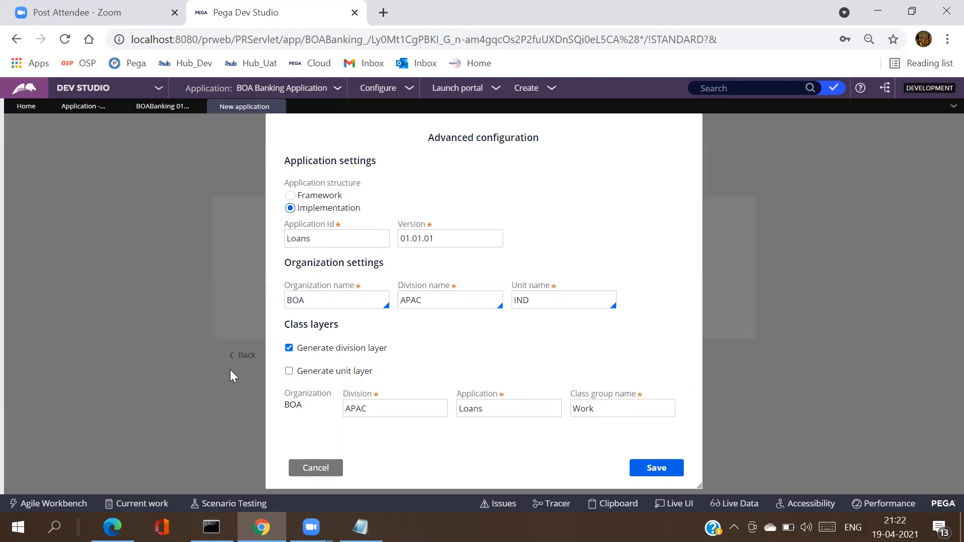
click(289, 348)
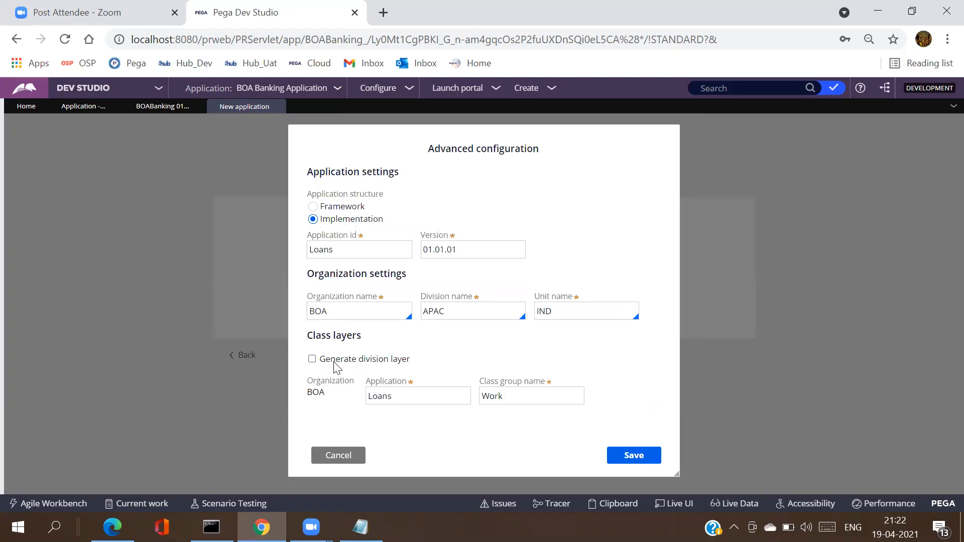
double_click(448, 312)
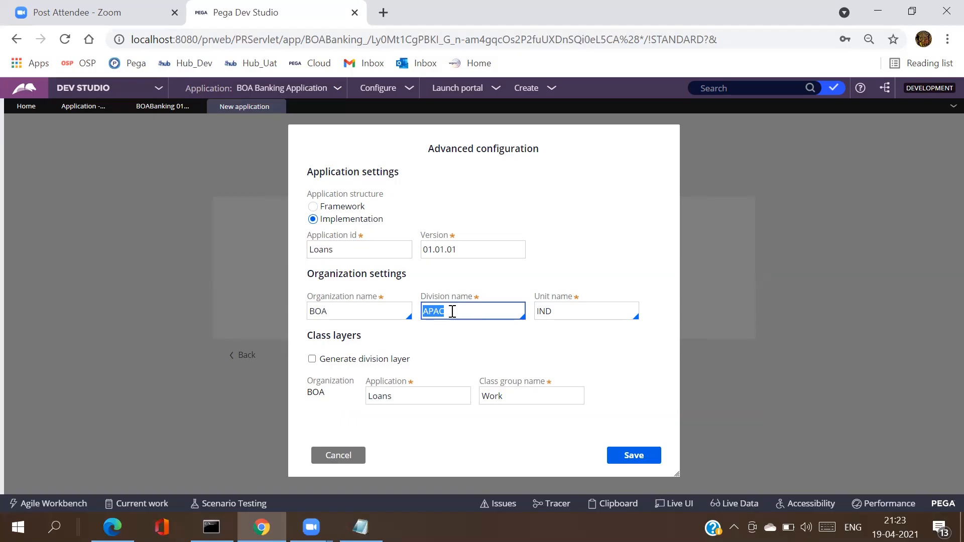
Step: Re-enable division and unit layer generation and recheck the APAC division value
click(312, 360)
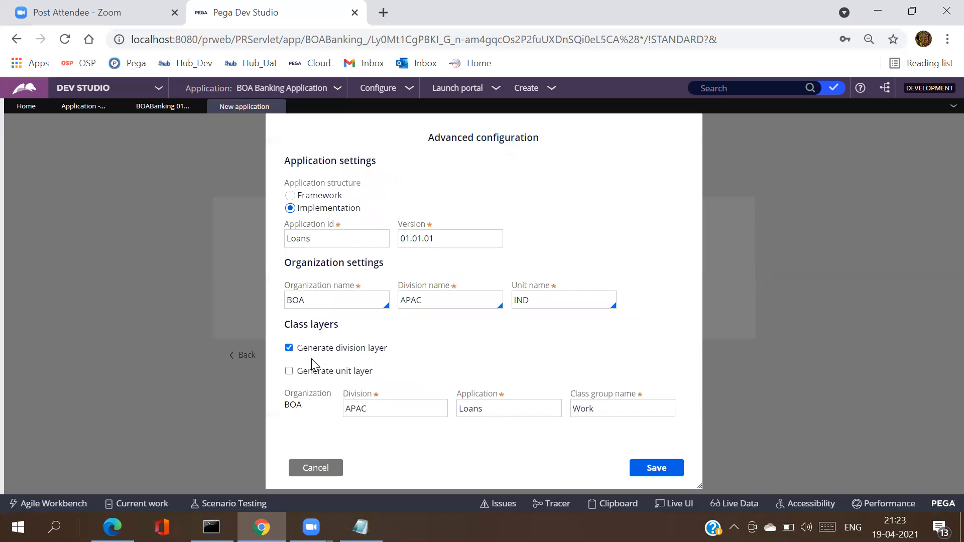
double_click(384, 408)
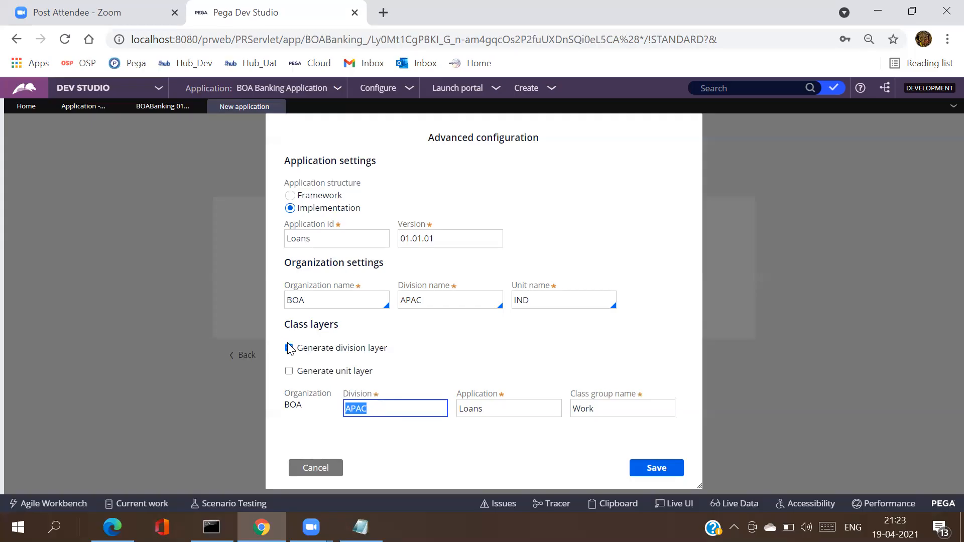
click(290, 371)
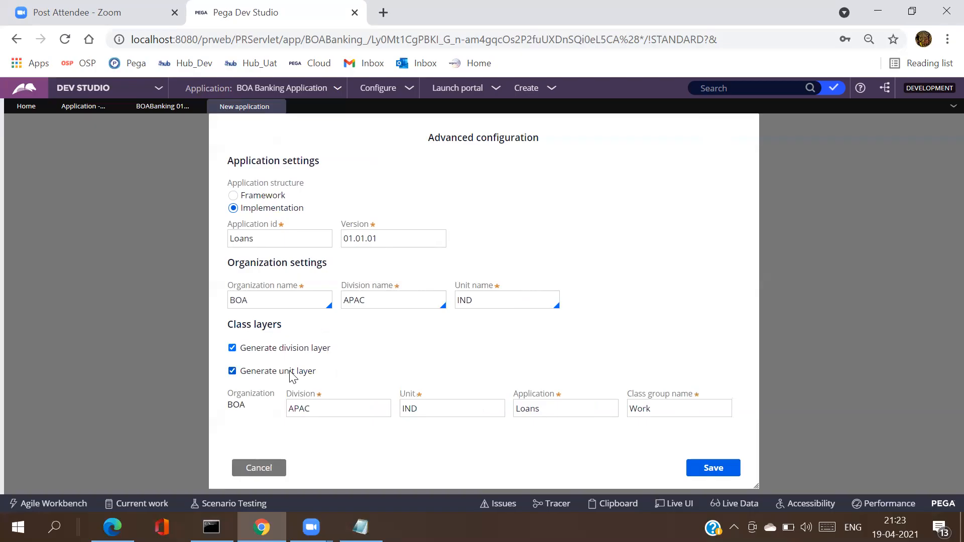
click(332, 408)
double_click(332, 408)
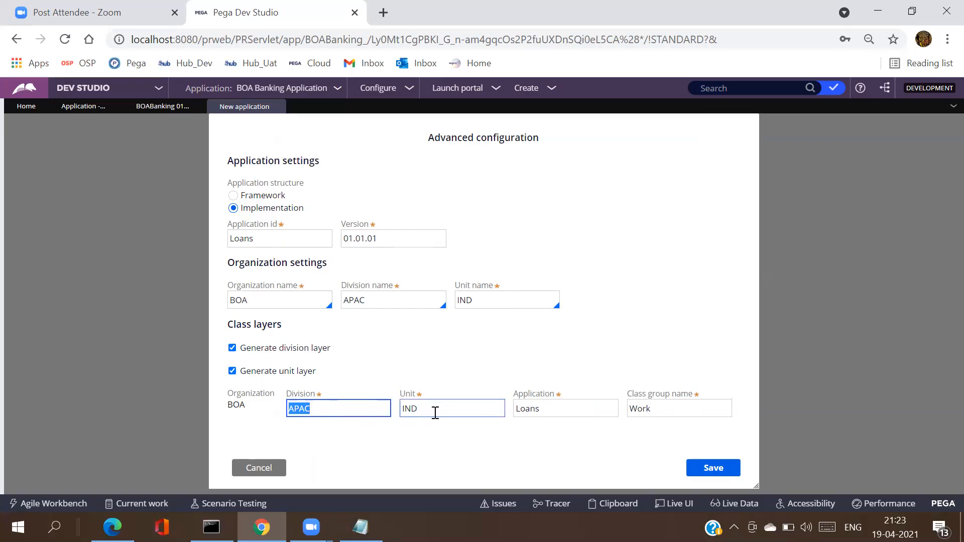
Step: Turn both layer options off again and cancel Advanced configuration without saving
click(232, 371)
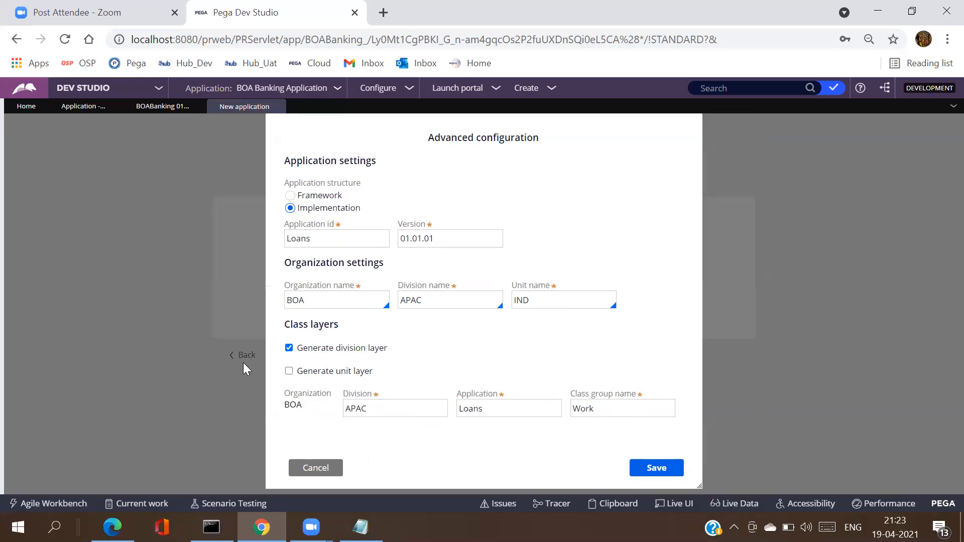
click(289, 348)
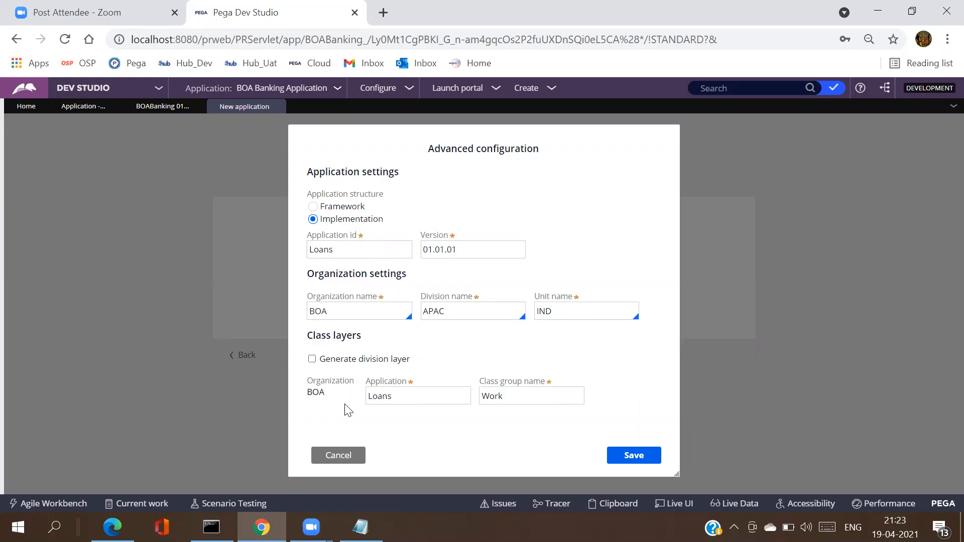
click(443, 394)
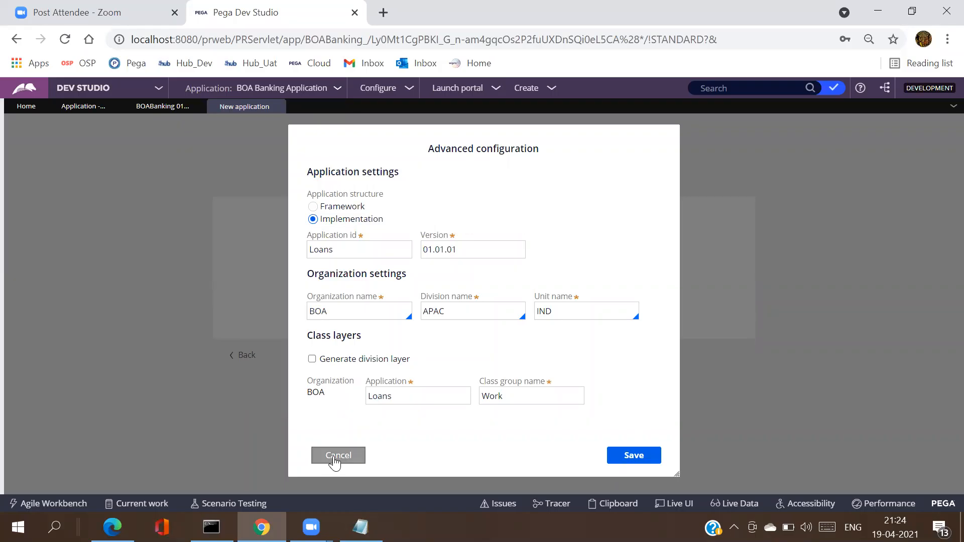
click(335, 456)
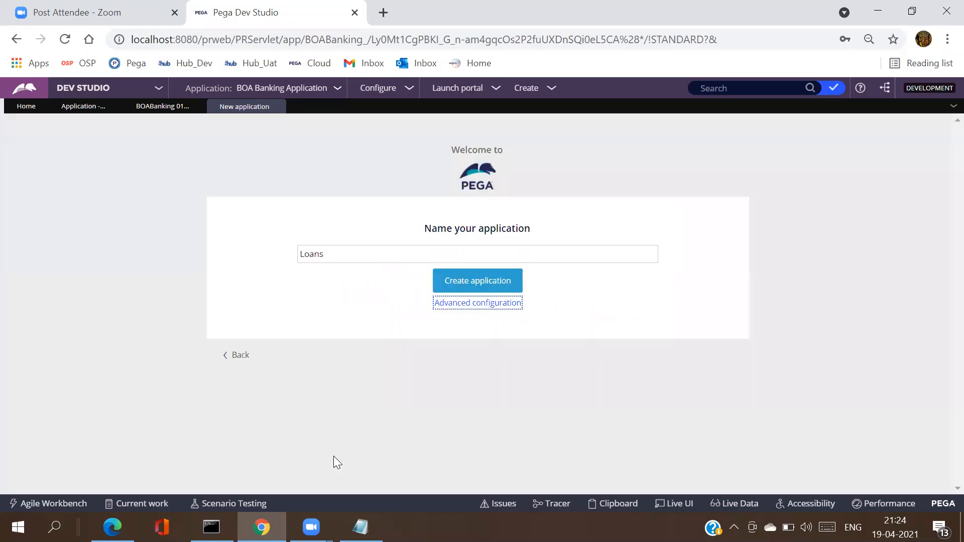
Step: Replace the application name Loans with 'BOA', glancing at the BOA Banking record
click(154, 107)
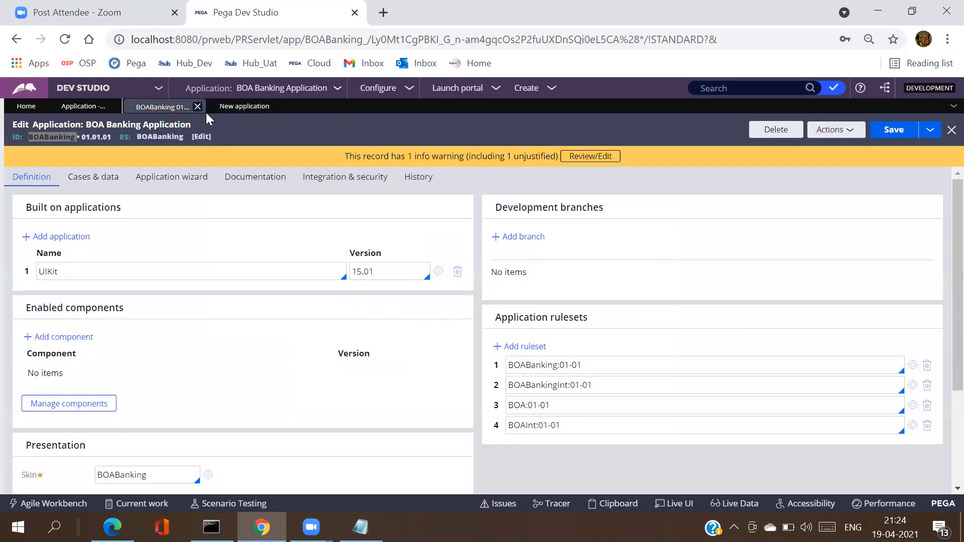
click(231, 110)
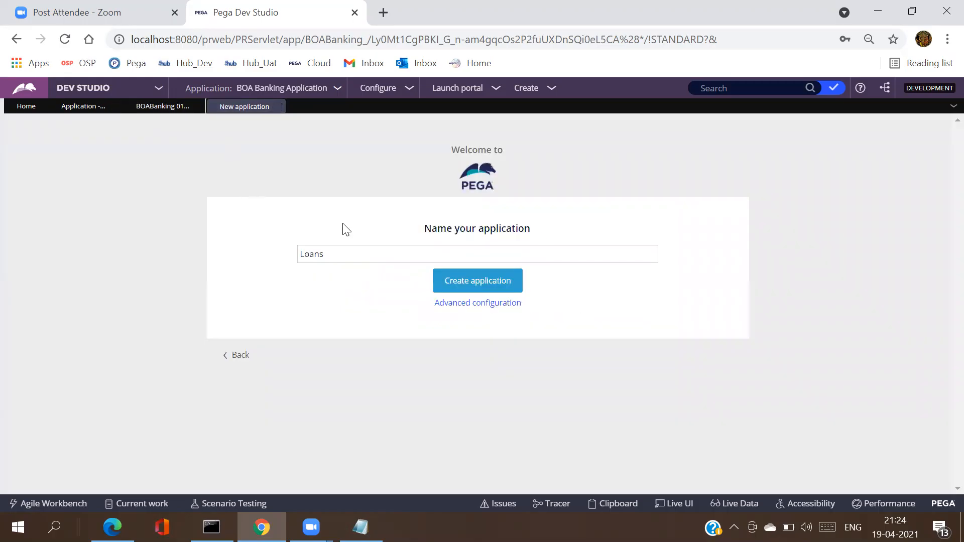
double_click(341, 252)
text(A)
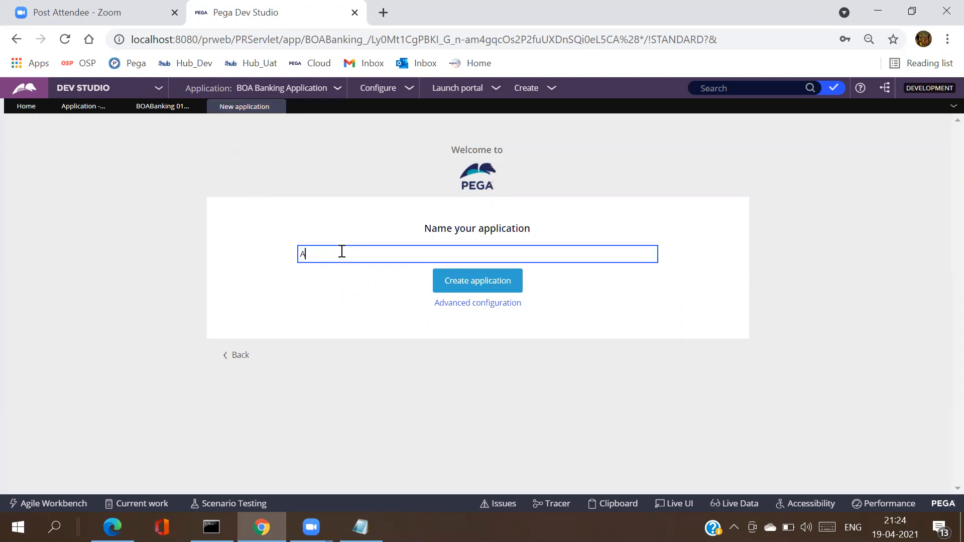
key(BackSpace)
text(Bo)
key(BackSpace)
text(OA)
Step: Complete the name as 'BOA Loans Application' and create the application
click(152, 114)
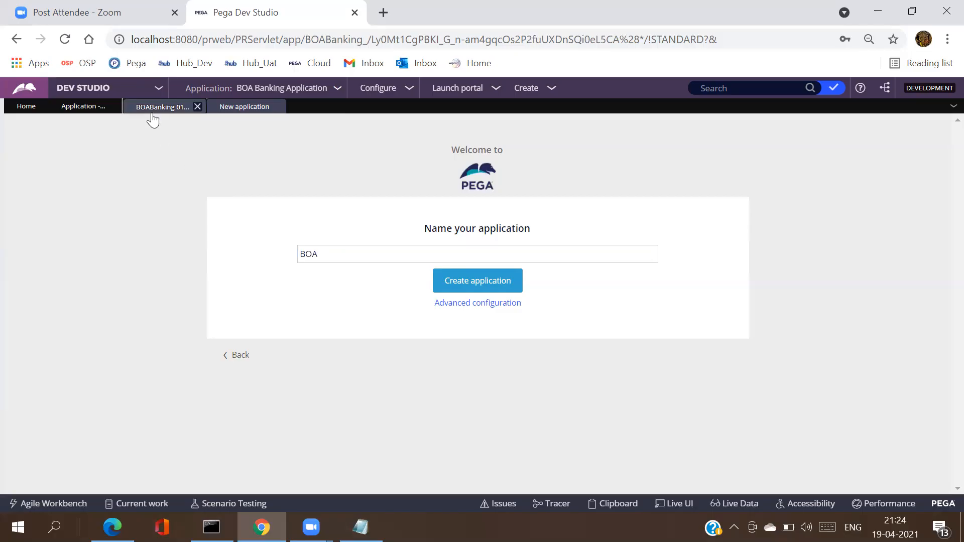
click(83, 107)
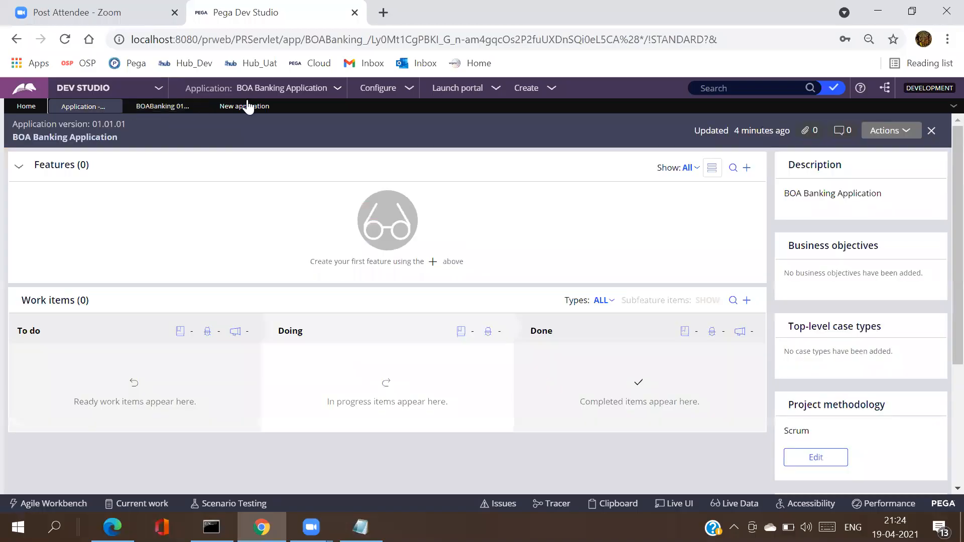
click(247, 106)
click(346, 250)
text(Loans A)
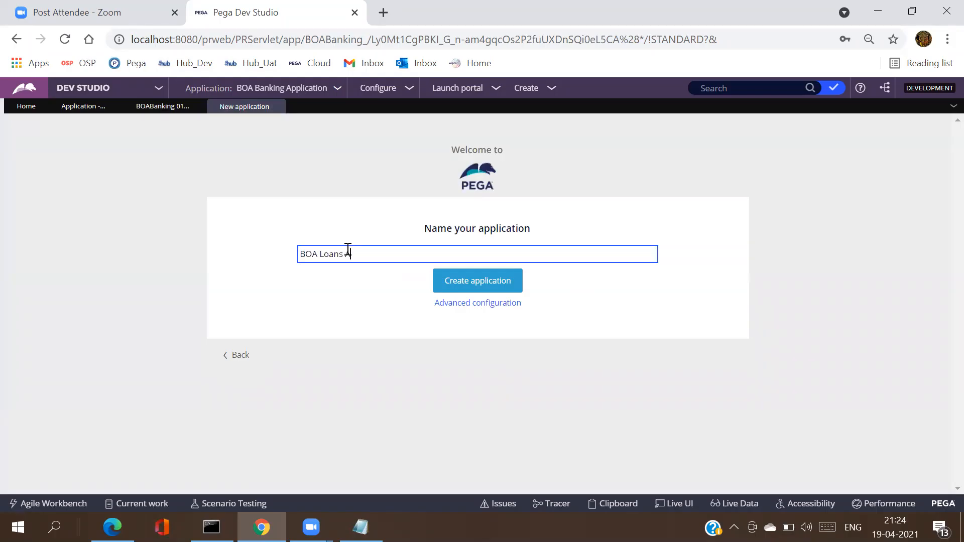
text(pplication)
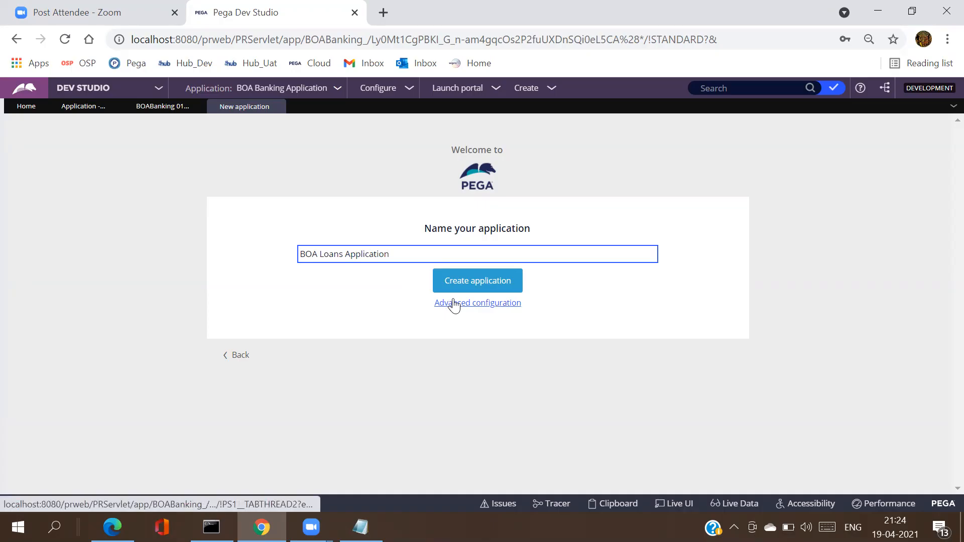
click(466, 282)
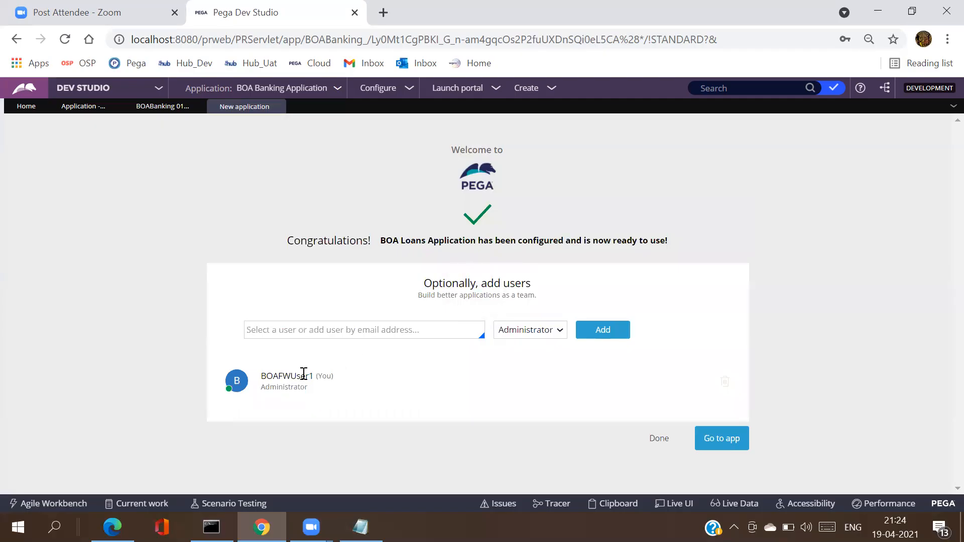
Step: Enter the new user's e-mail address and add them to BOA Loans Application as Administrator
click(318, 333)
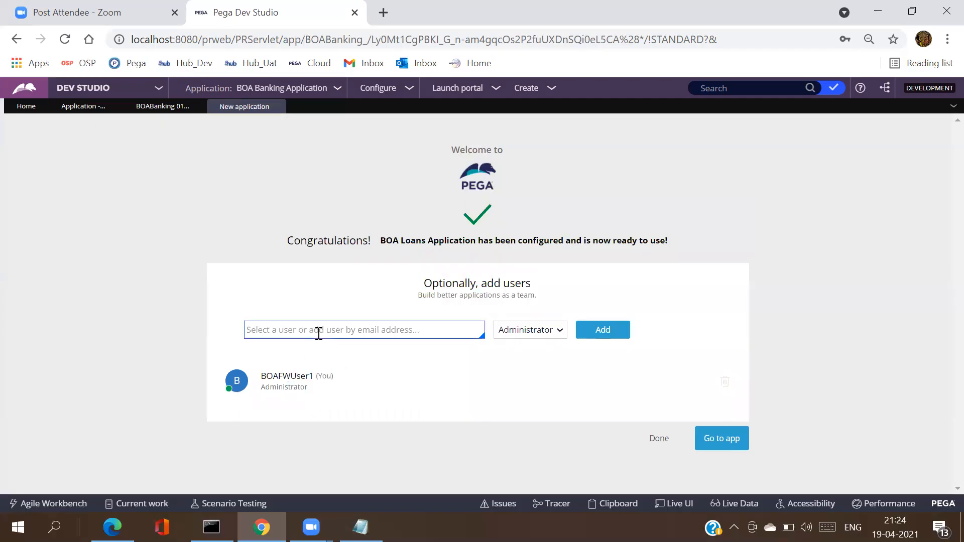
click(318, 333)
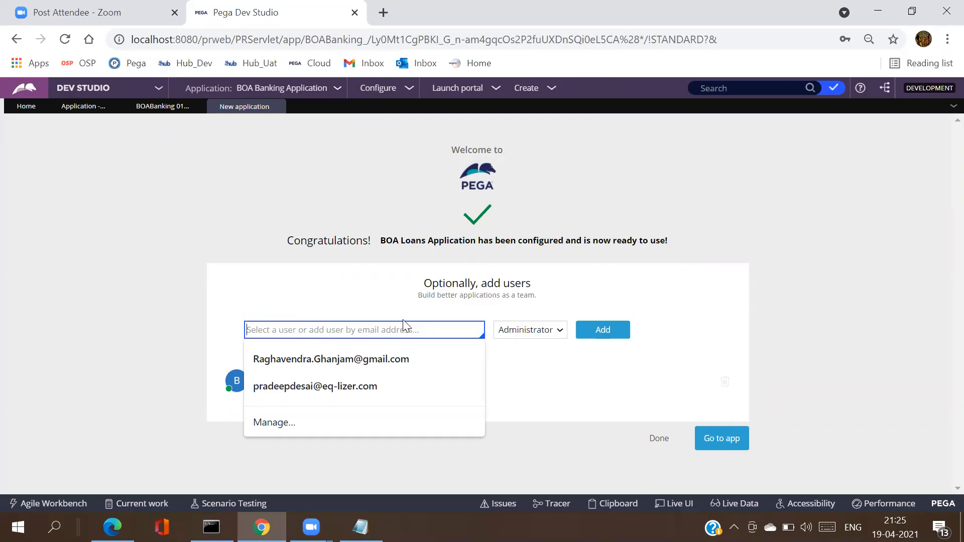
click(810, 321)
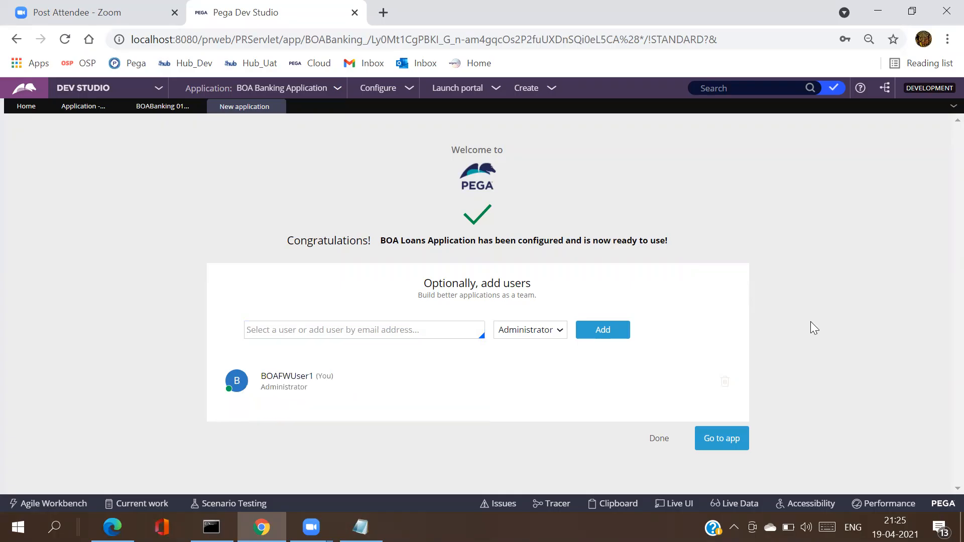
click(336, 335)
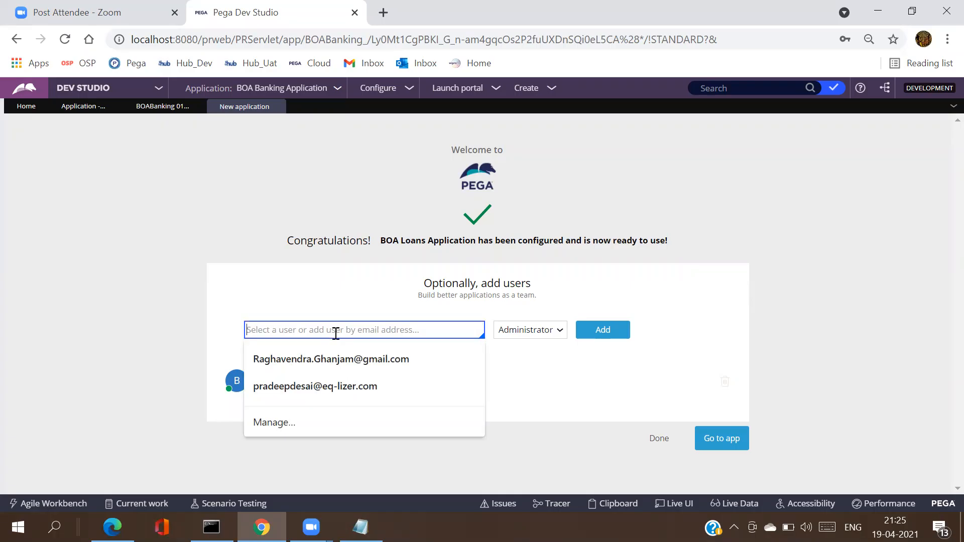
text(BOA)
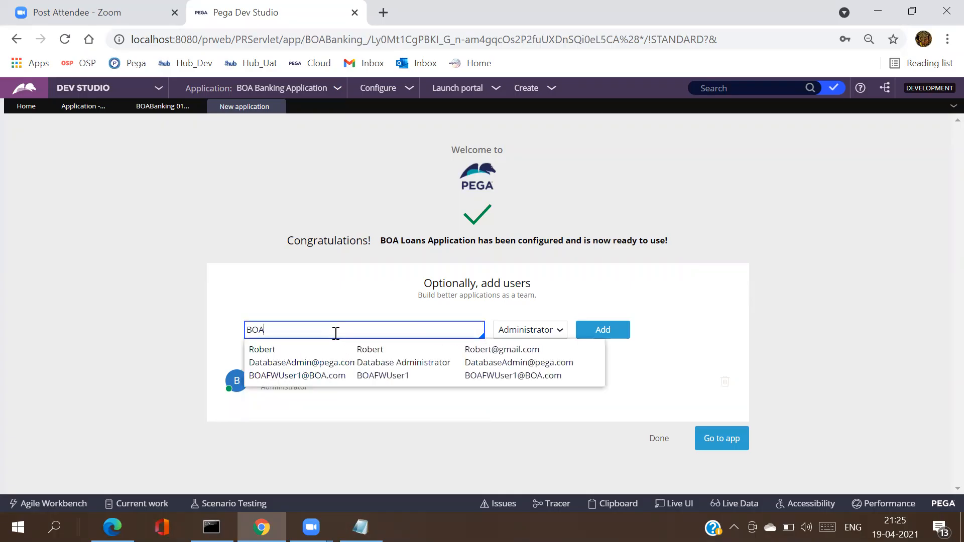
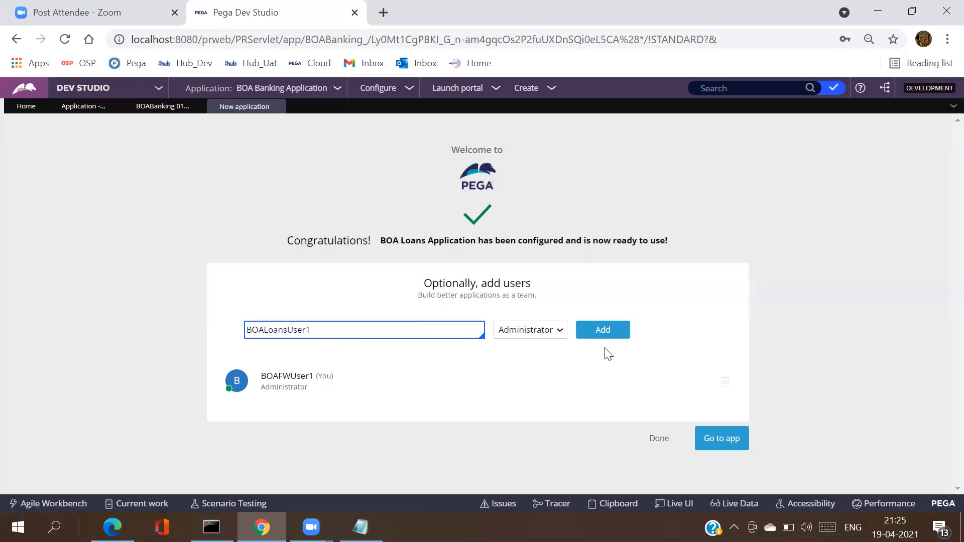
triple_click(279, 328)
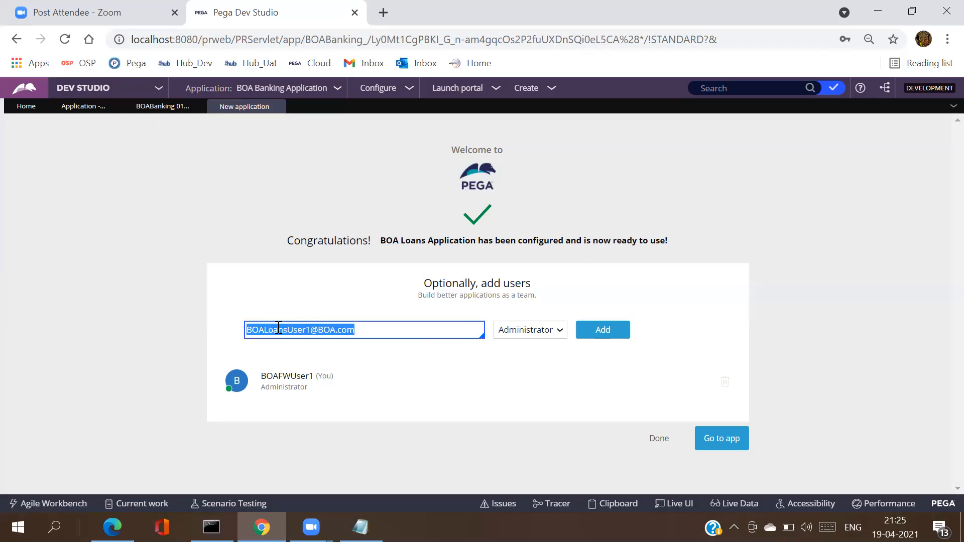
click(609, 339)
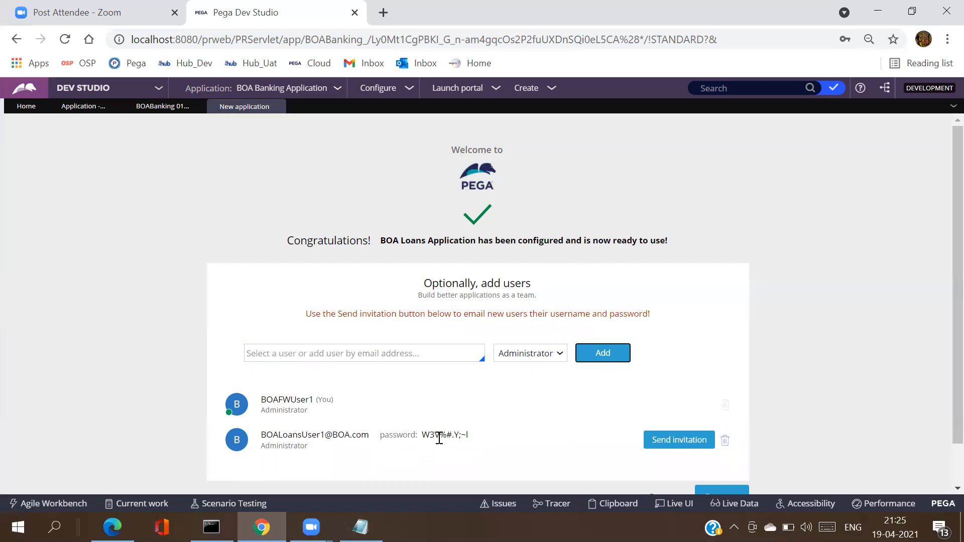
scroll(538, 397, down, 2)
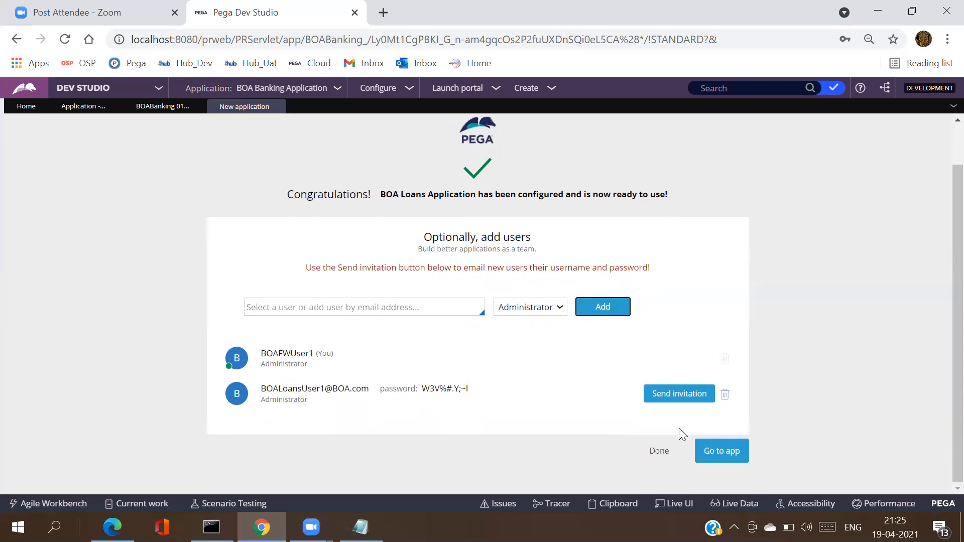
Step: Open BOA Loans Application in Dev Studio and show its classes, like BOA-BOALoans-Work, in App Explorer
click(720, 451)
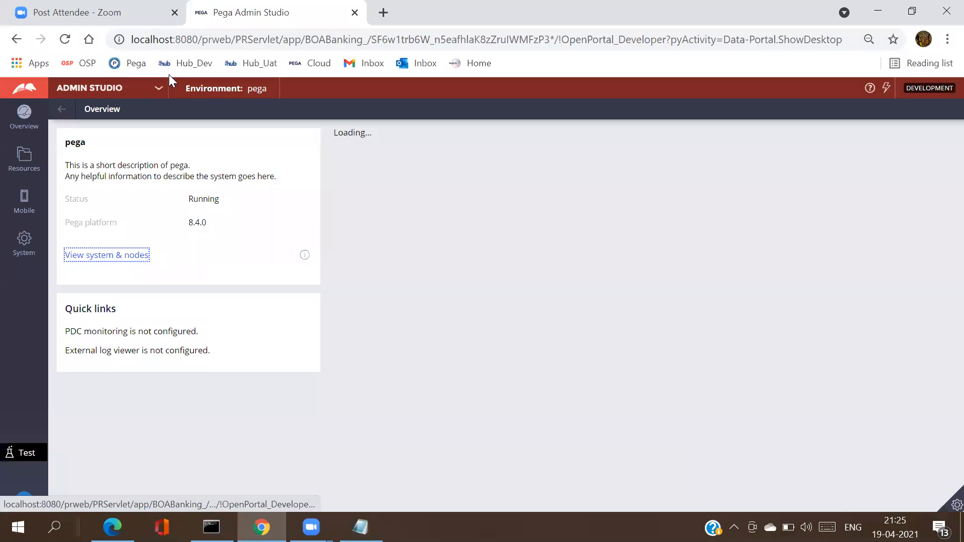
click(159, 89)
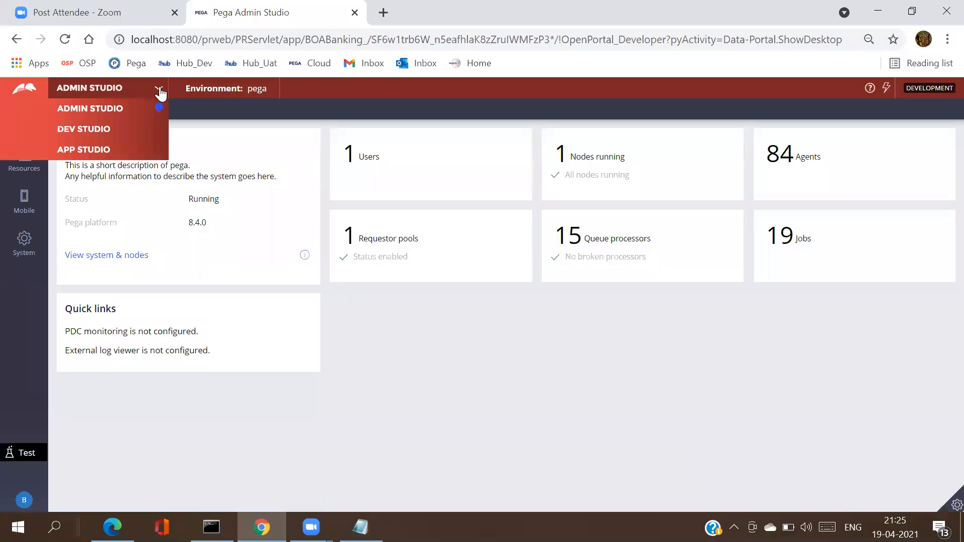
click(117, 128)
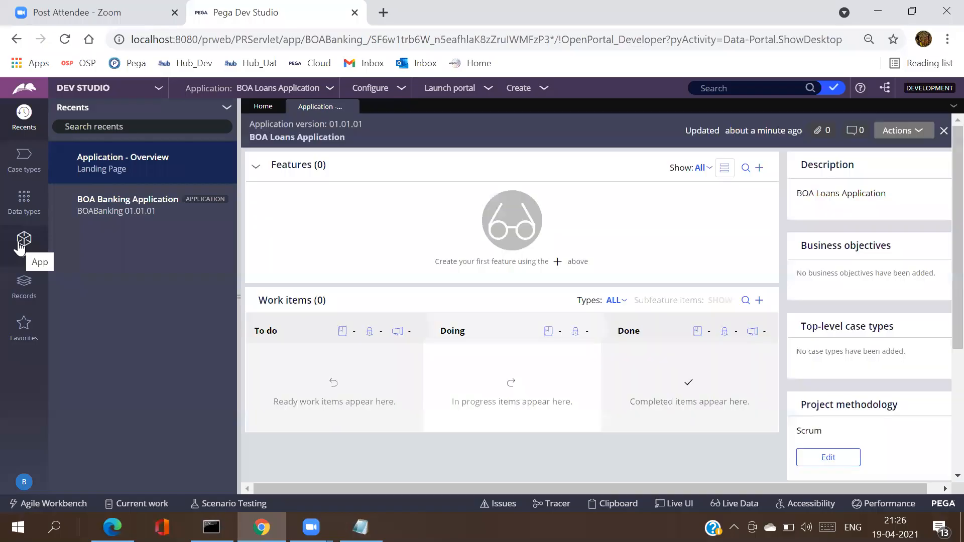
click(20, 246)
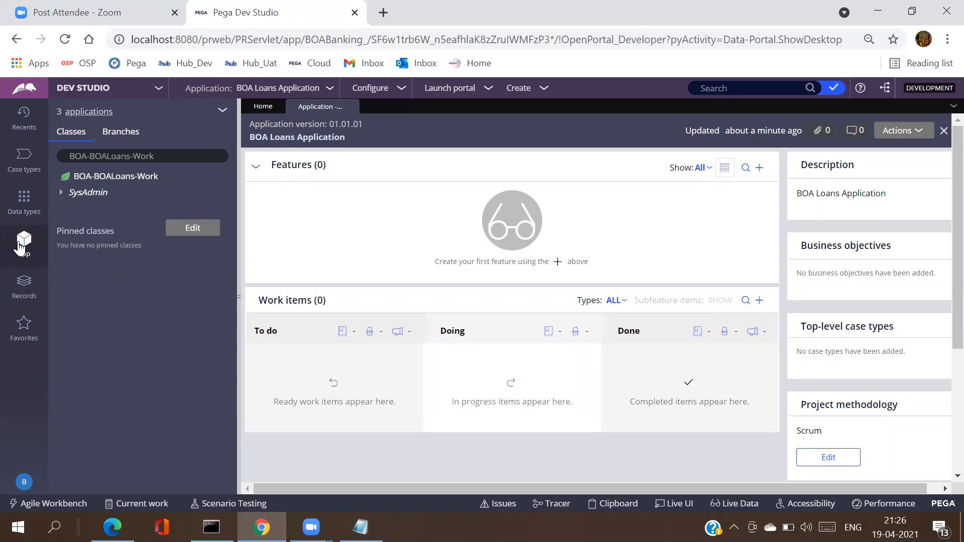
click(360, 527)
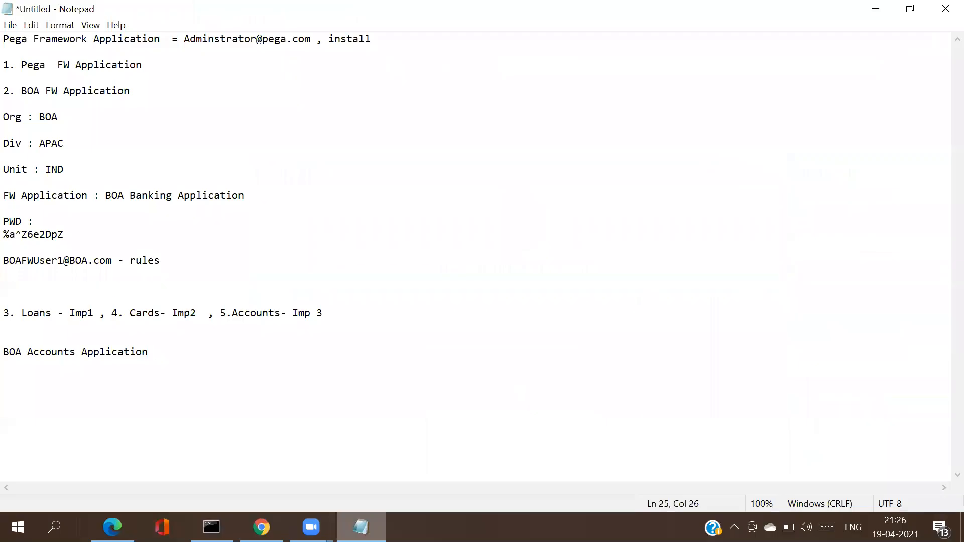
key(alt+Tab)
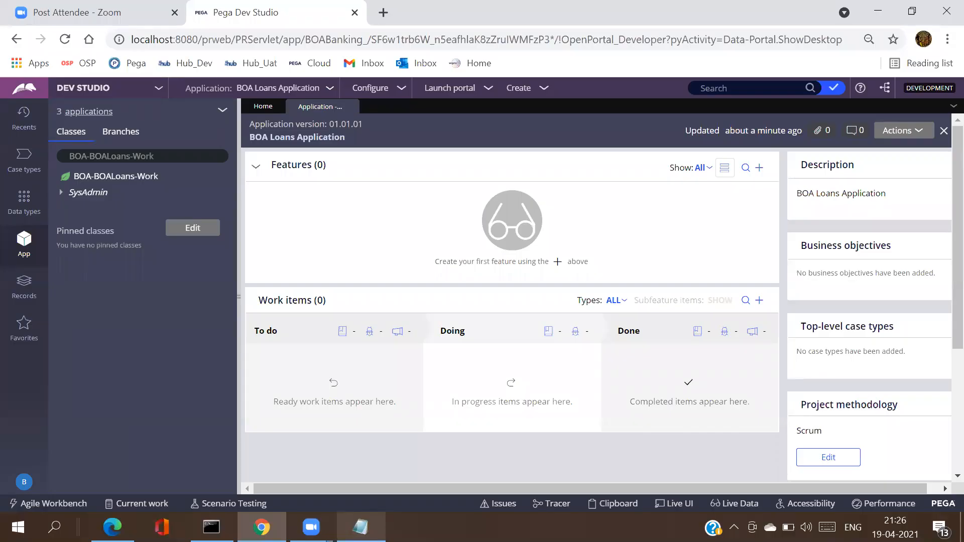
click(94, 118)
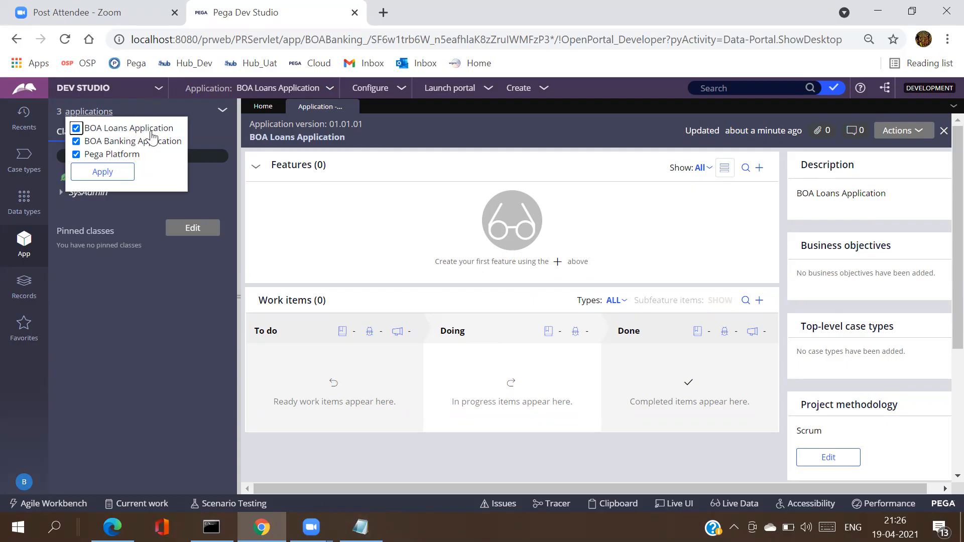
click(149, 301)
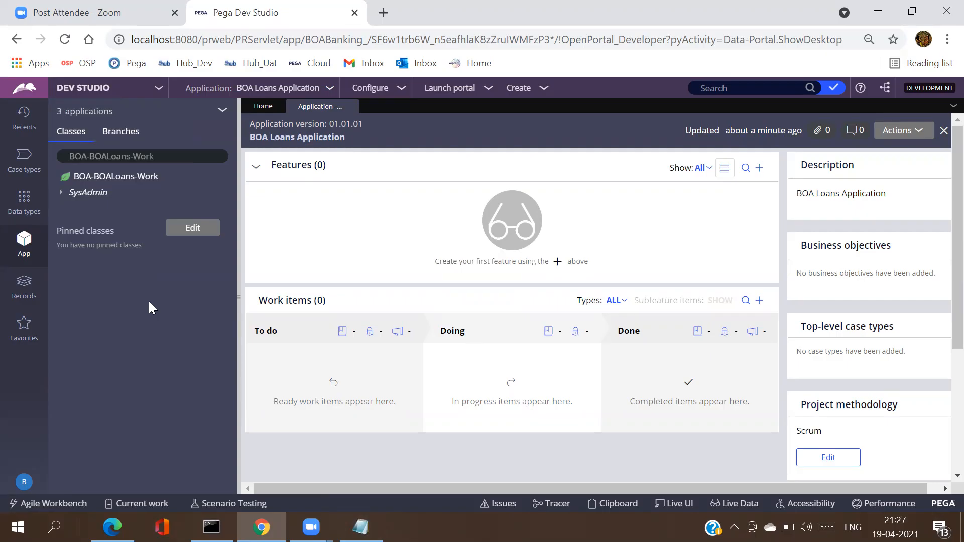
click(31, 484)
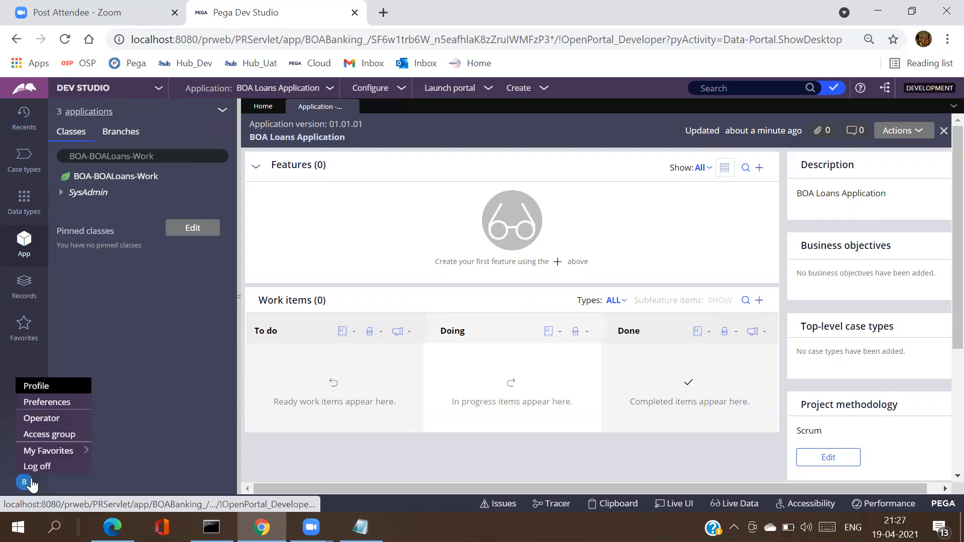
click(176, 301)
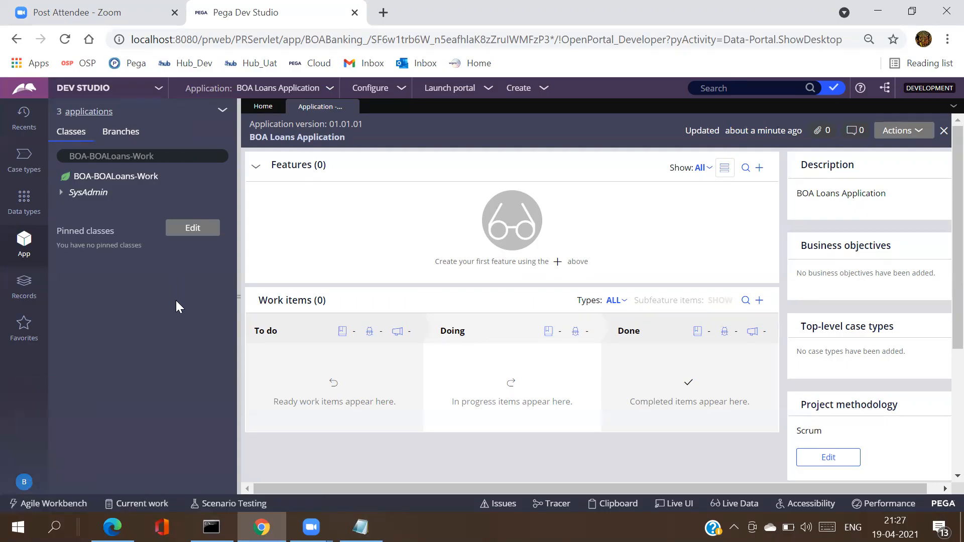
double_click(152, 40)
click(166, 164)
double_click(163, 163)
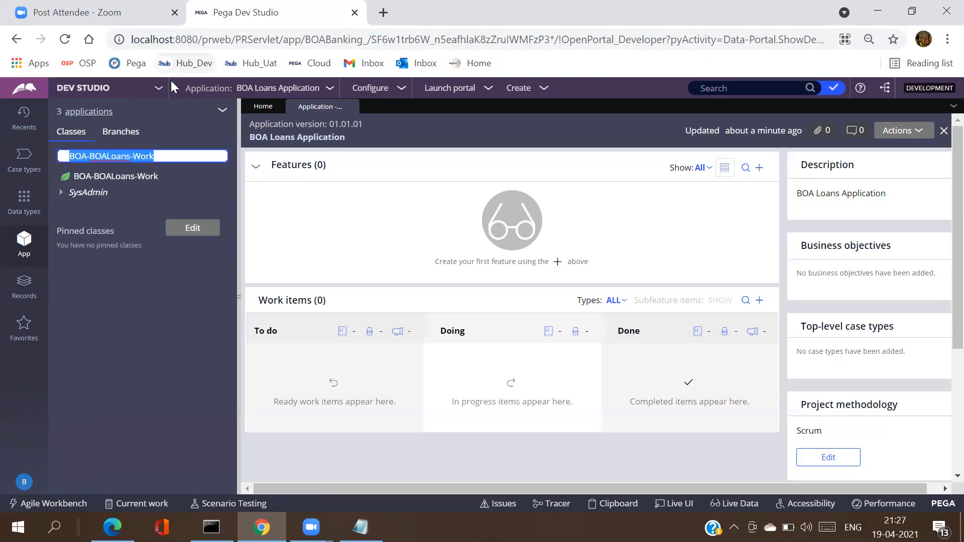
triple_click(326, 146)
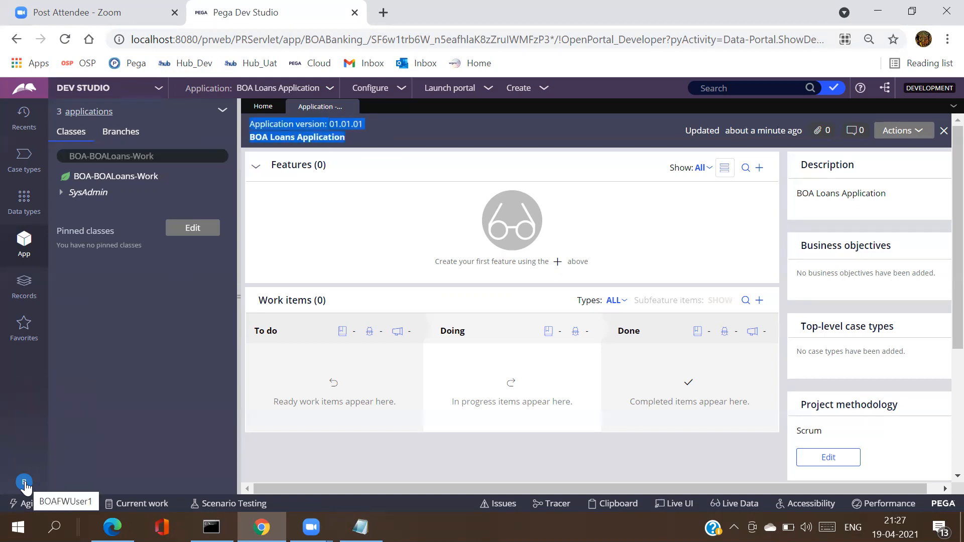
click(186, 155)
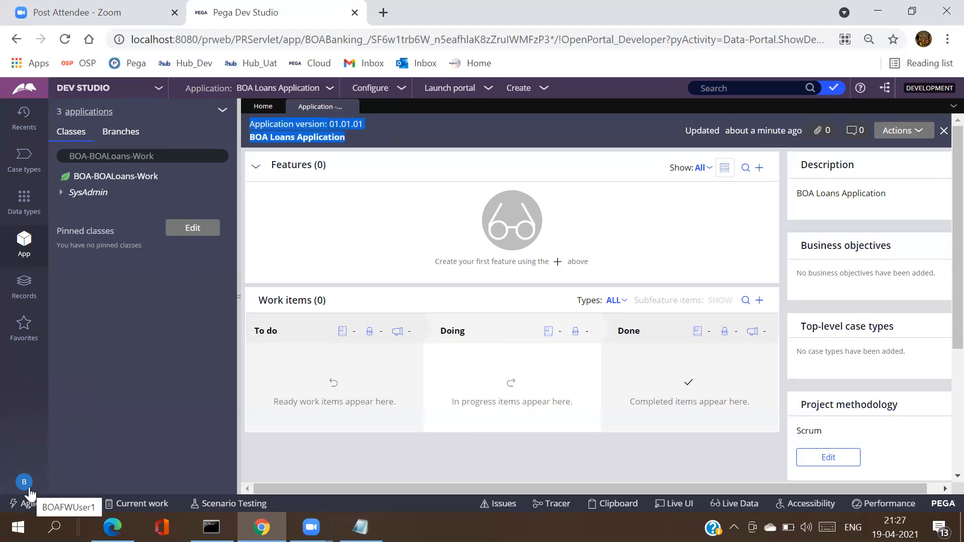
Step: Start a new Operator ID record from Records > Organization
click(30, 293)
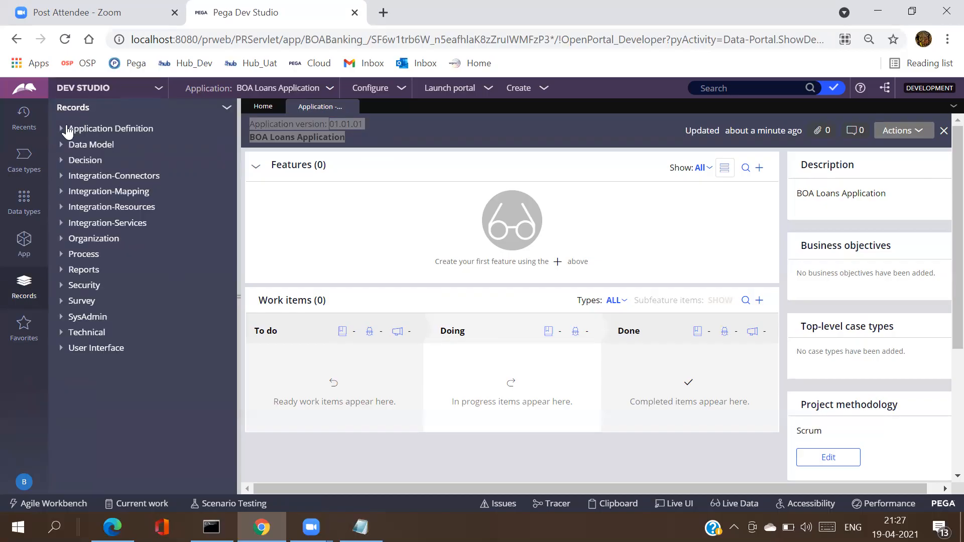
click(65, 242)
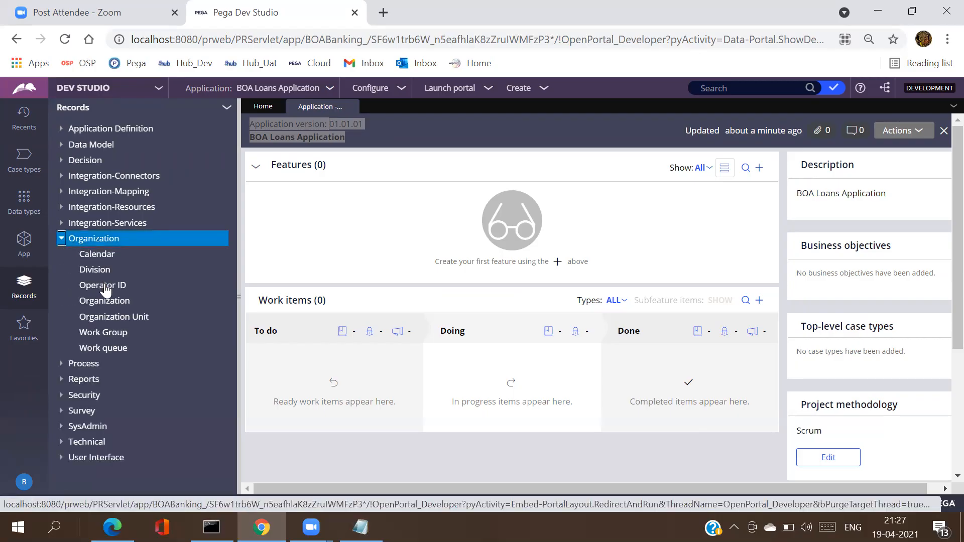
right_click(105, 288)
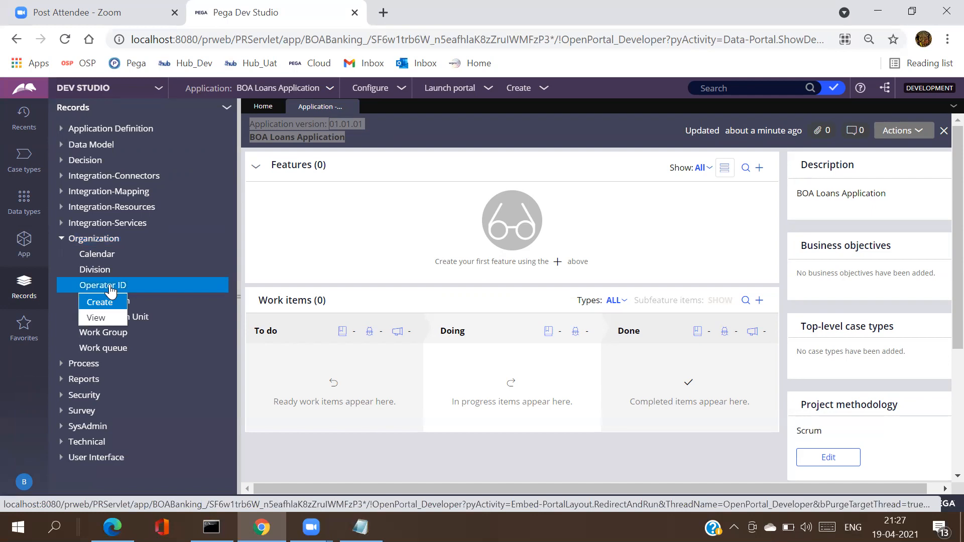
click(110, 304)
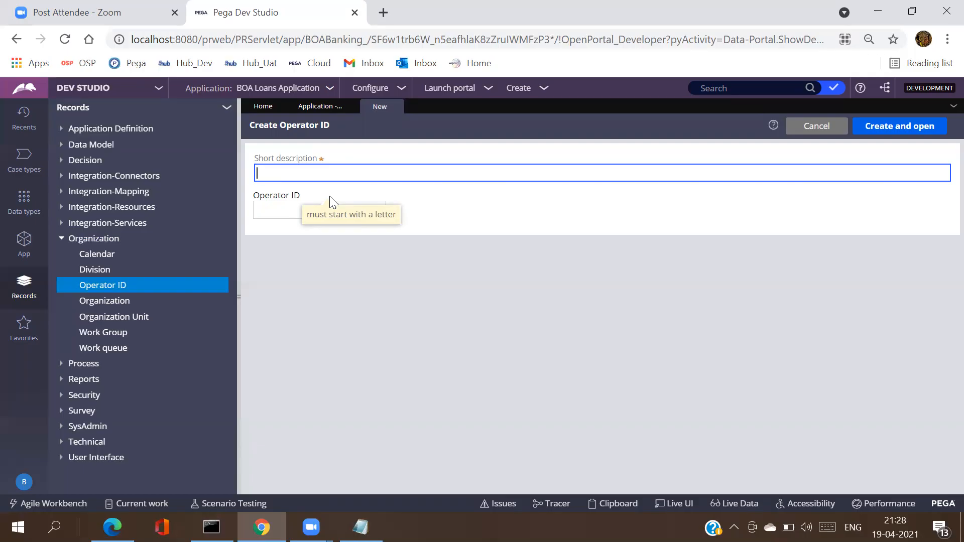
Step: Fill short description and operator ID with the operator's name; creation fails as already existing
text(Raghav)
key(Tab)
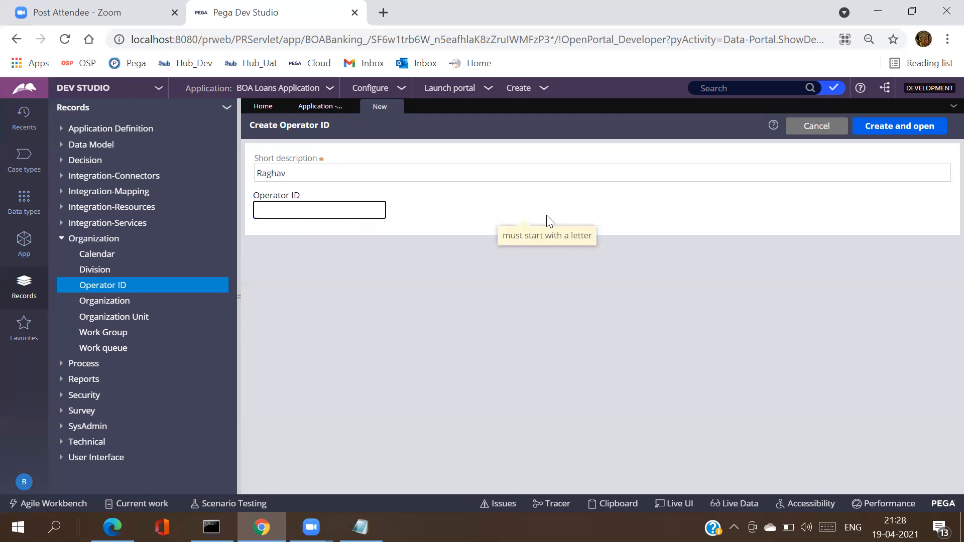
double_click(337, 177)
key(ctrl+c)
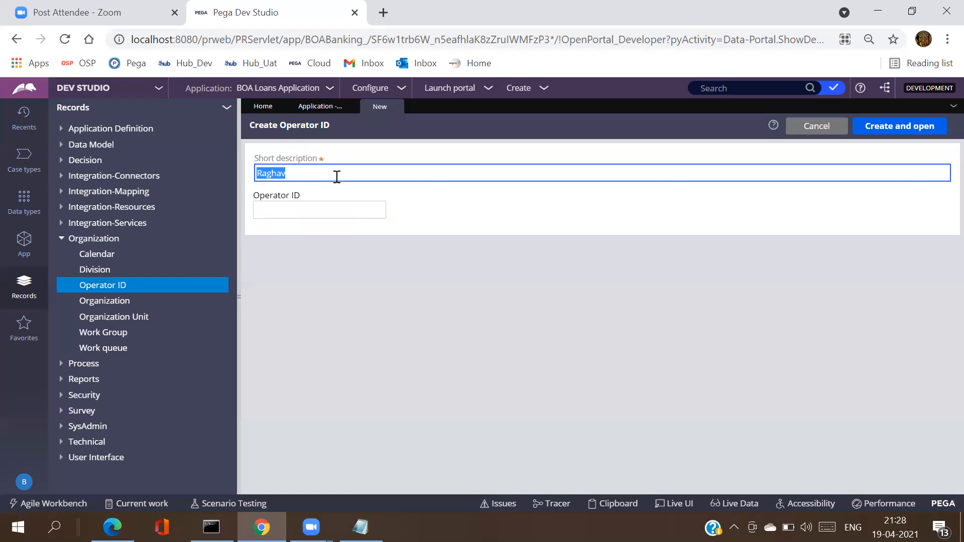
click(314, 208)
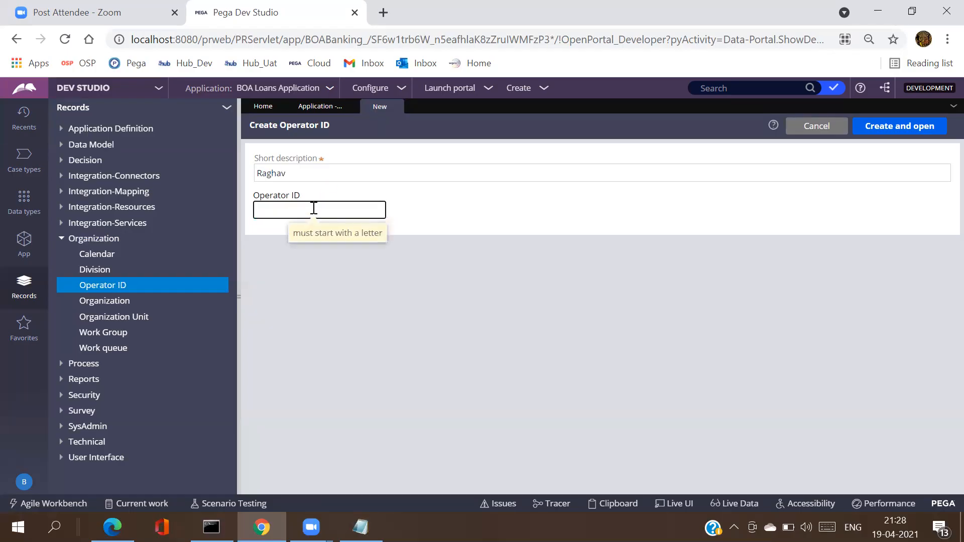
key(ctrl+v)
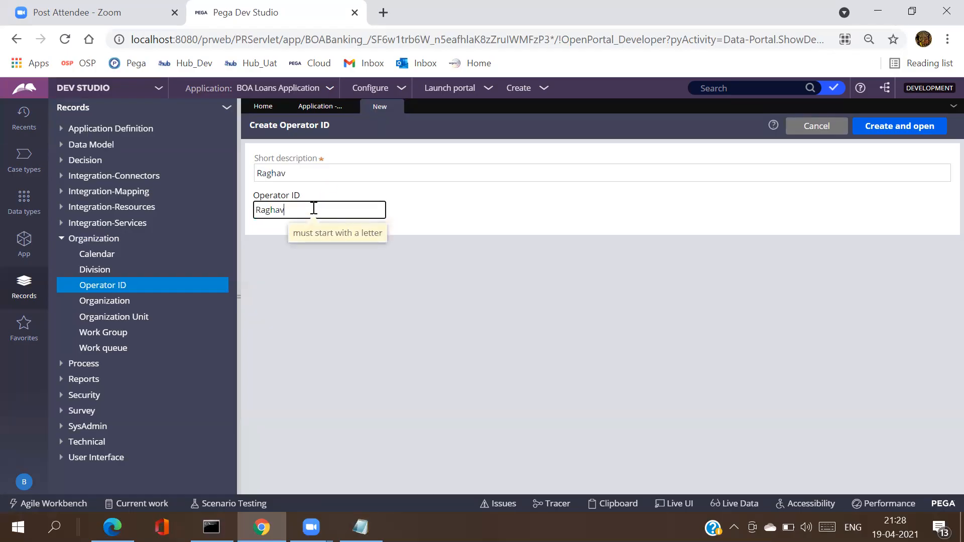
click(880, 127)
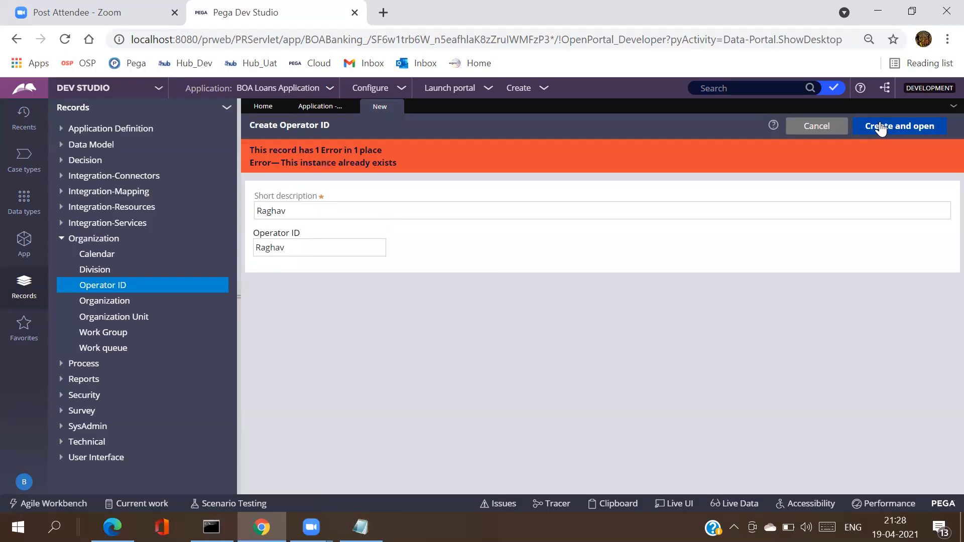
triple_click(323, 164)
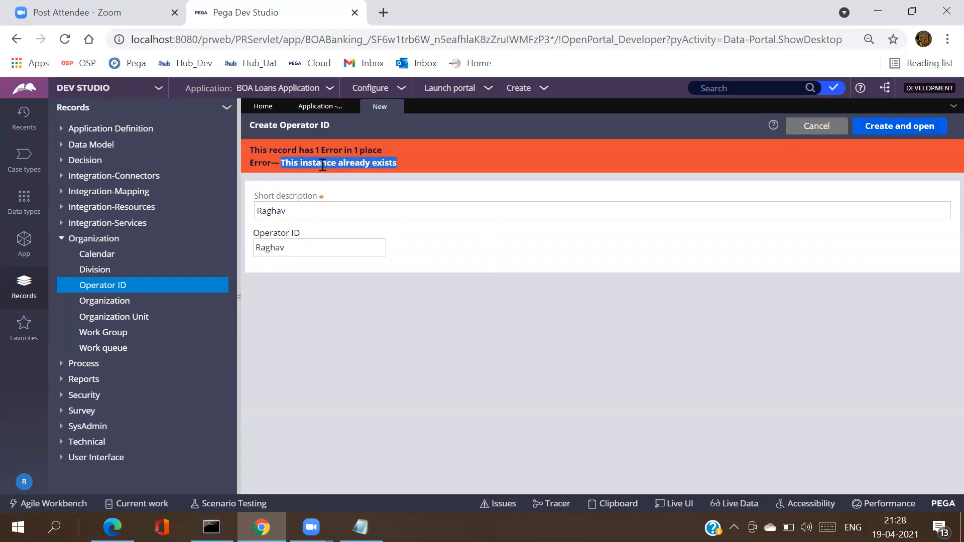
triple_click(323, 163)
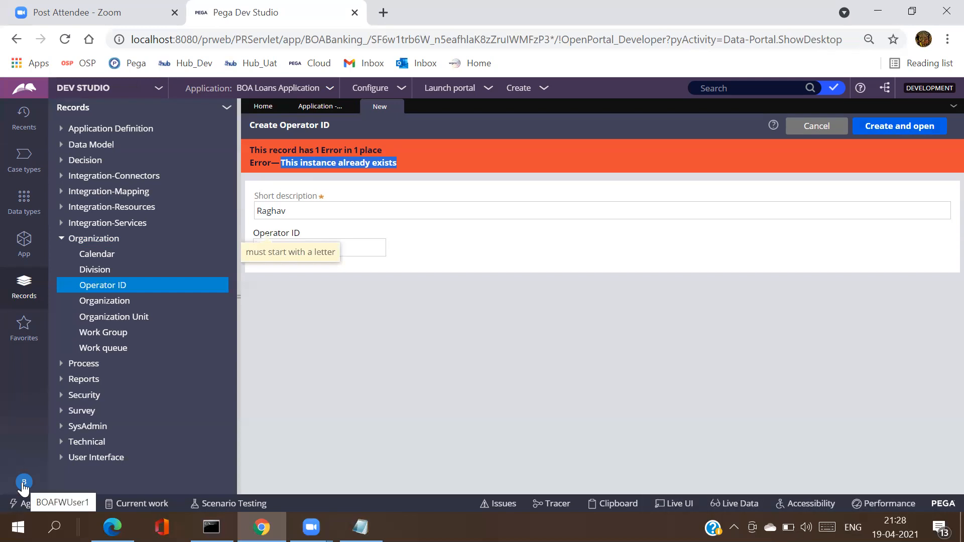
click(310, 208)
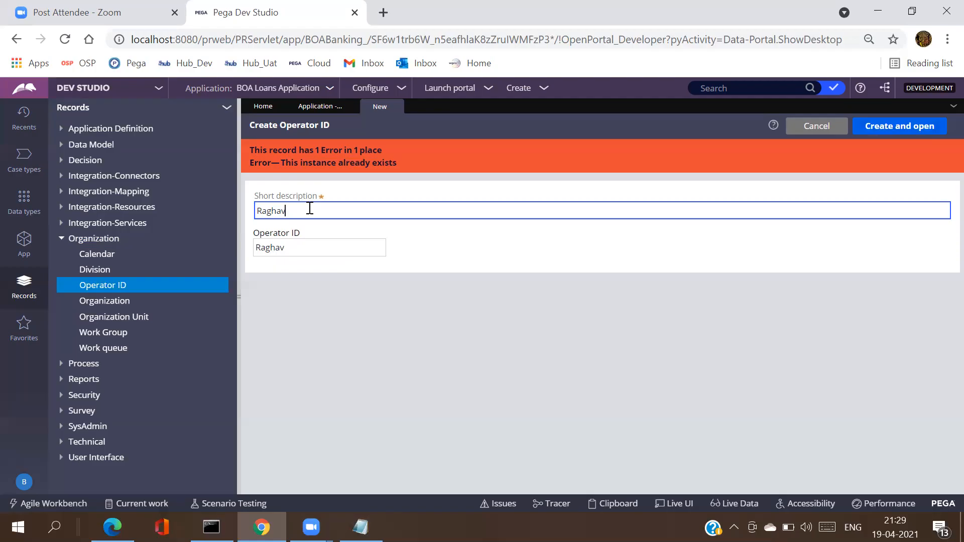
click(24, 482)
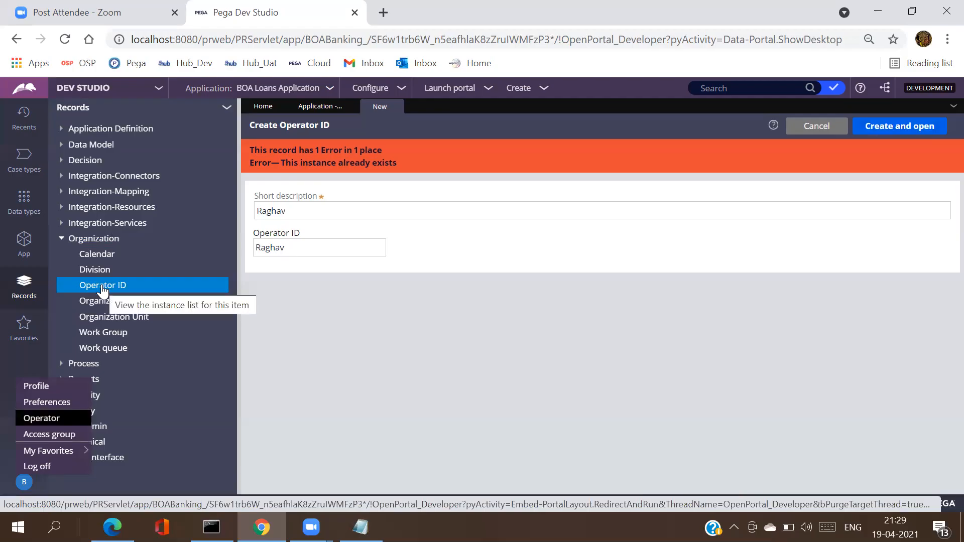
Step: List existing Operator IDs, then switch to the Technical > Activity instance list
click(103, 286)
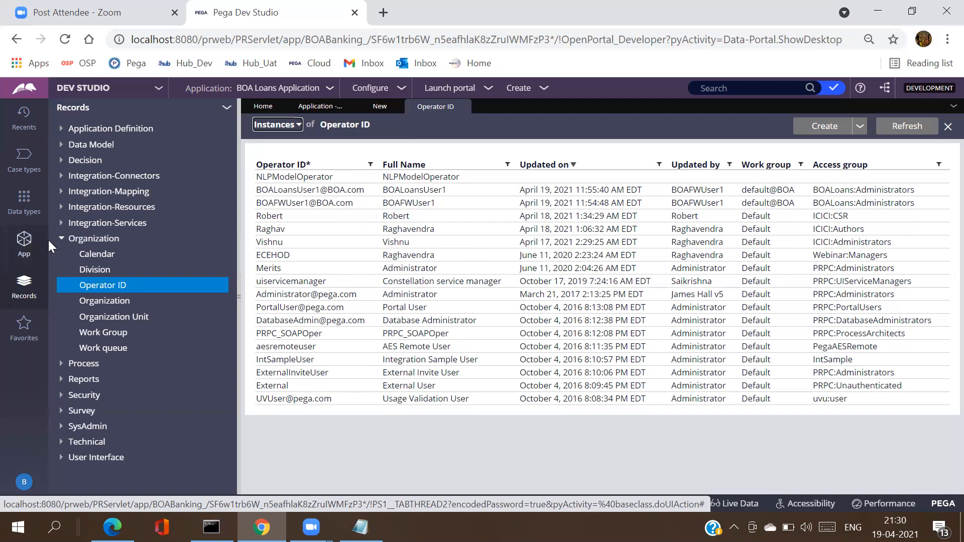
click(62, 240)
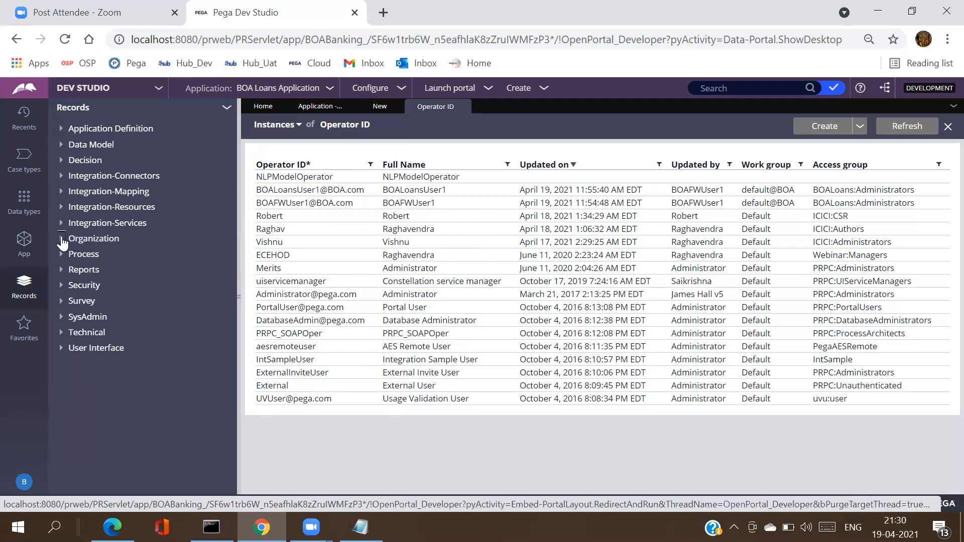
click(61, 333)
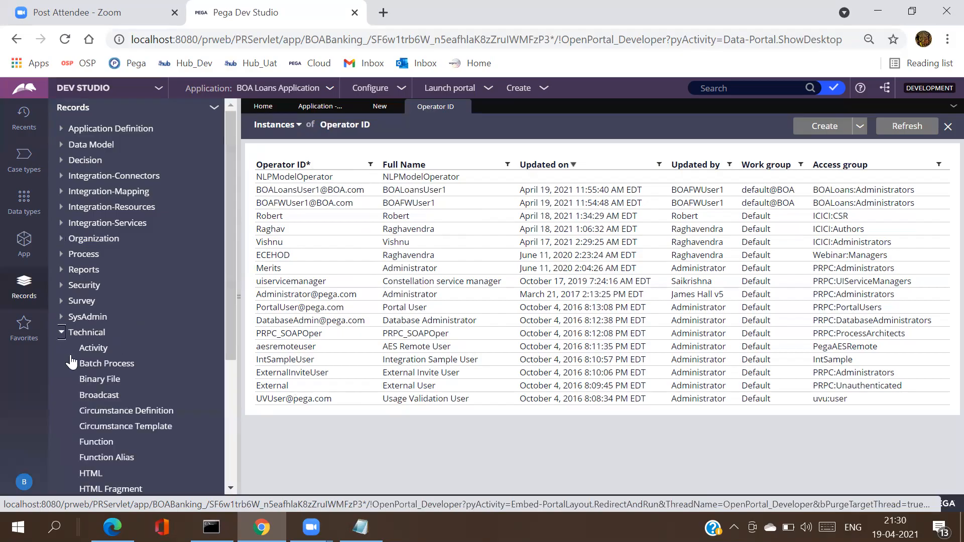
click(92, 349)
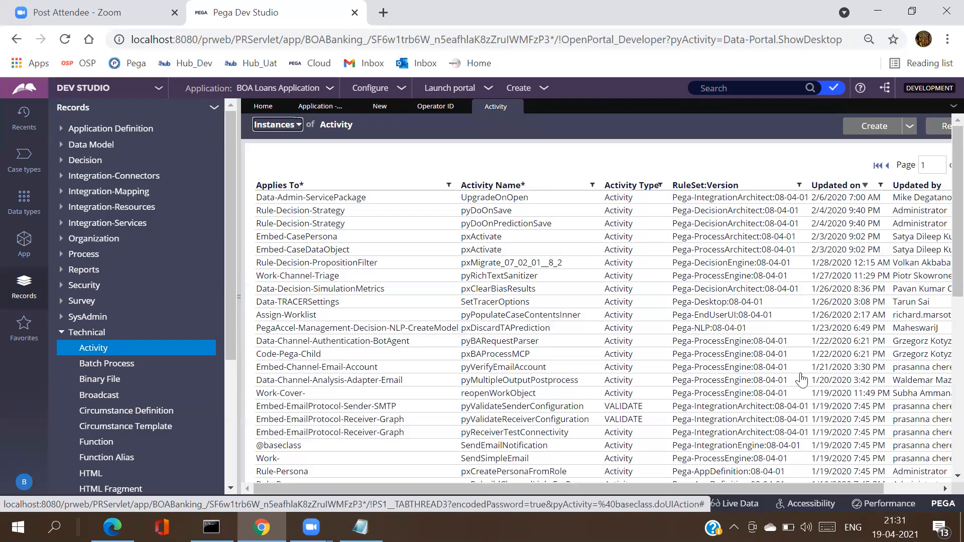
Step: Page through the Activity rules list, then return to the existing Operator ID list
click(933, 491)
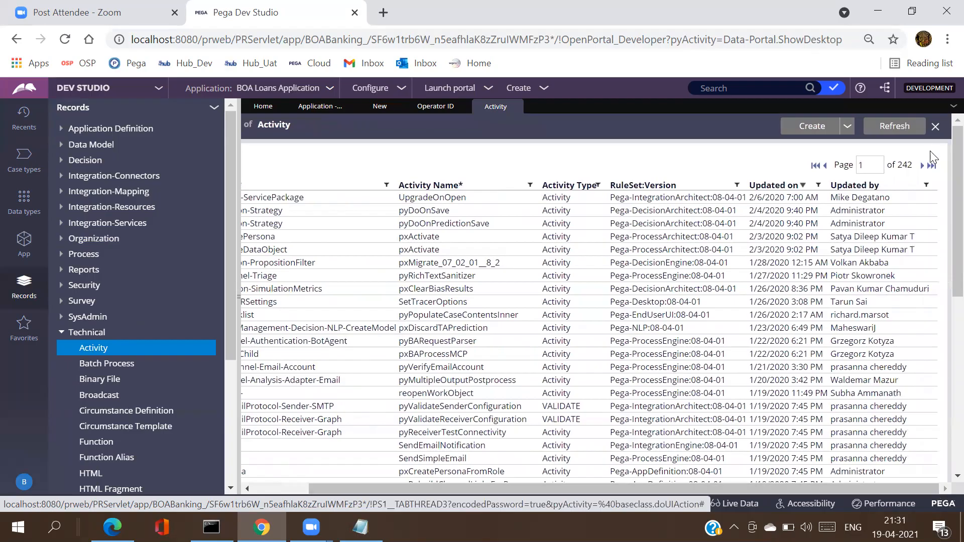
click(932, 166)
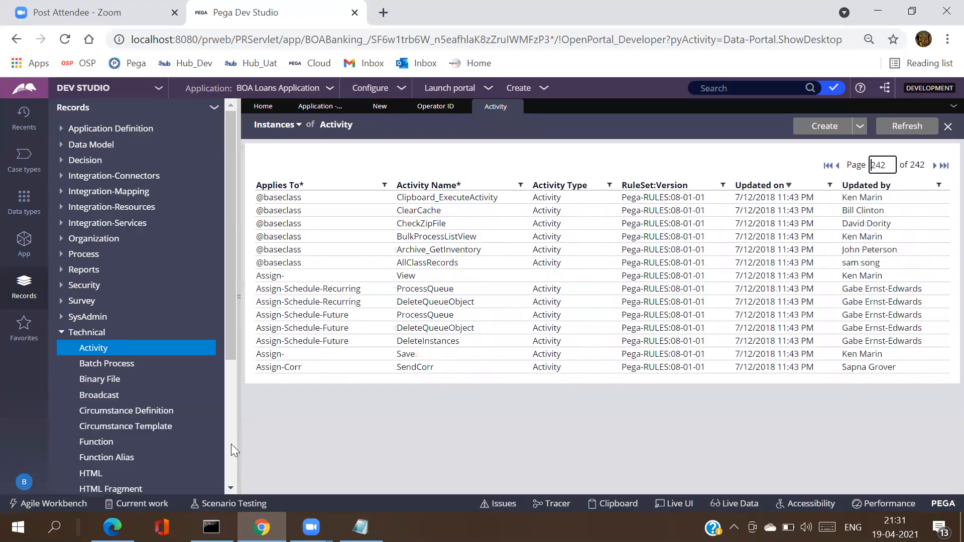
click(838, 166)
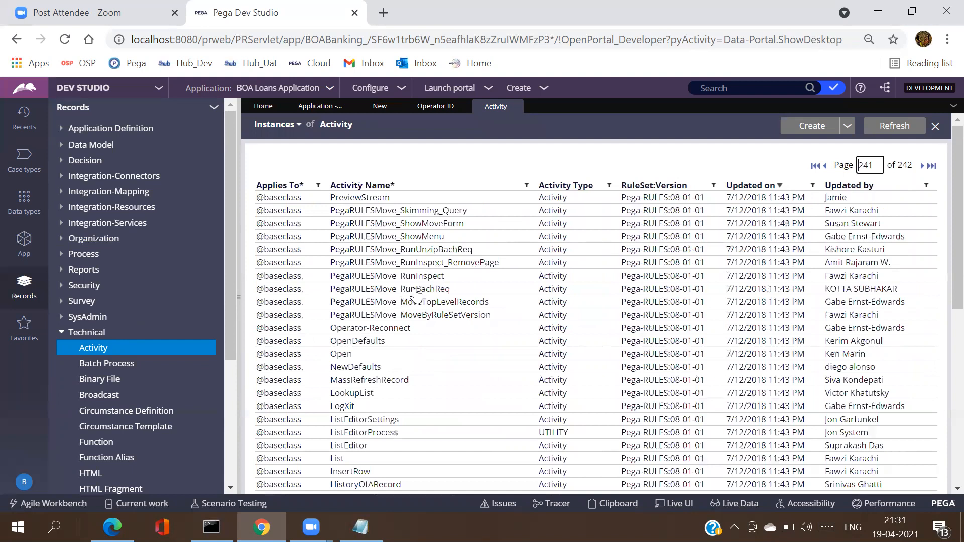
click(425, 115)
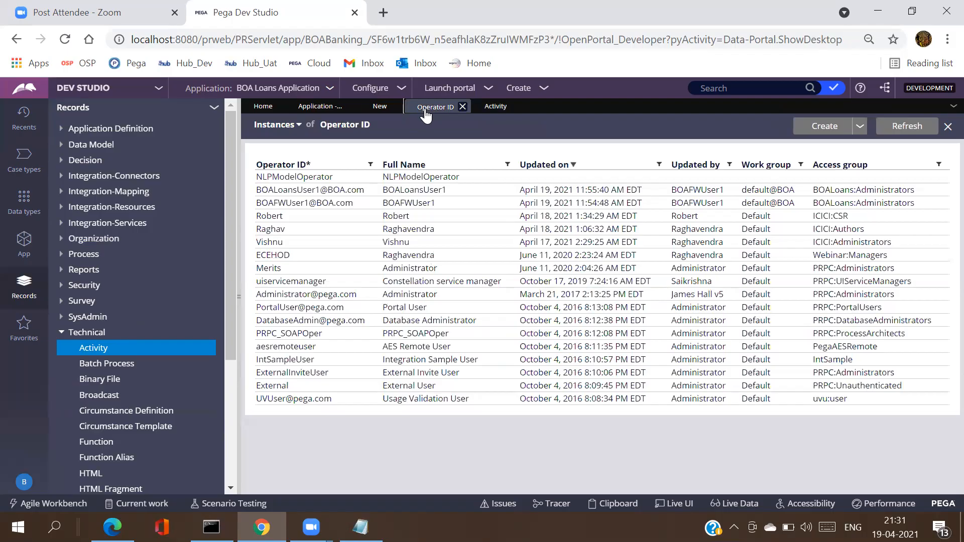
click(492, 114)
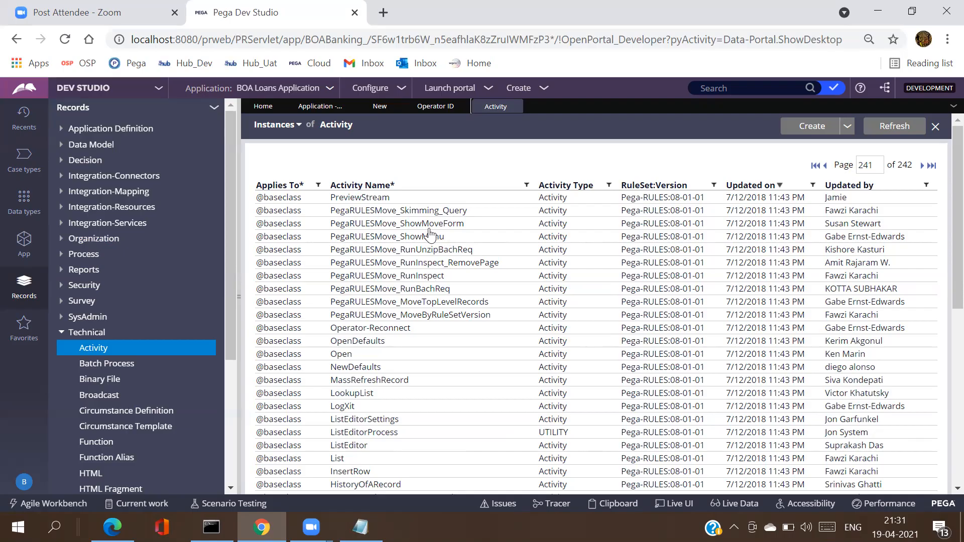
click(436, 106)
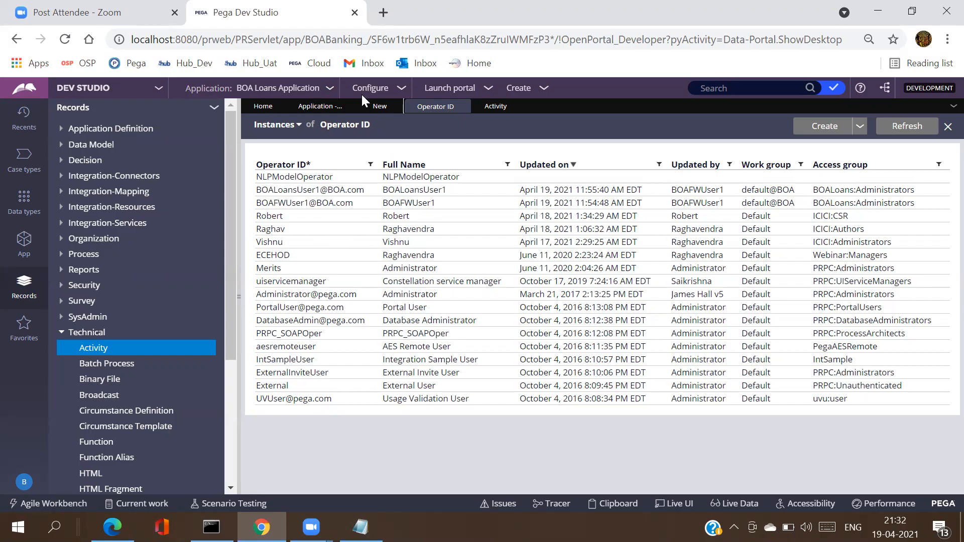
Step: Set the short description and operator ID to the new user's name and create the operator
click(376, 115)
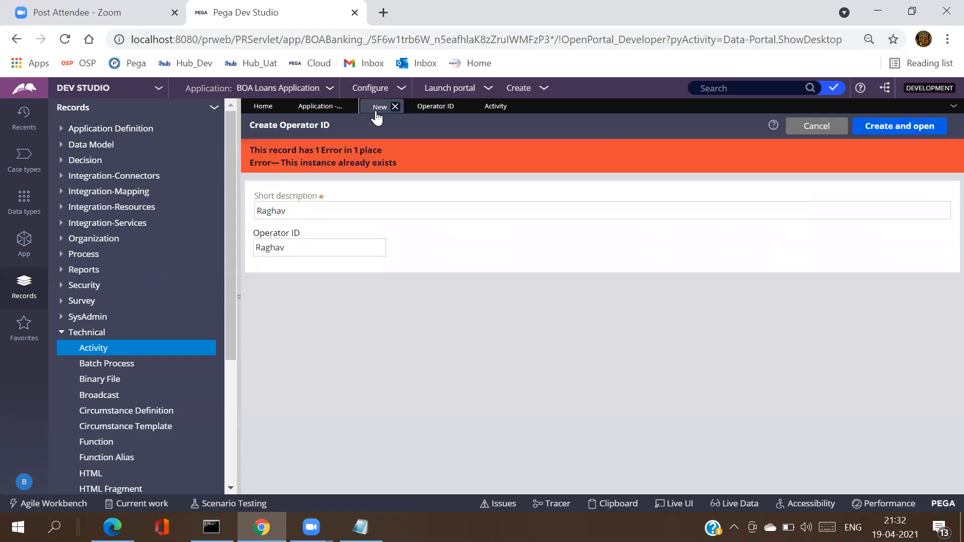
click(296, 213)
double_click(296, 213)
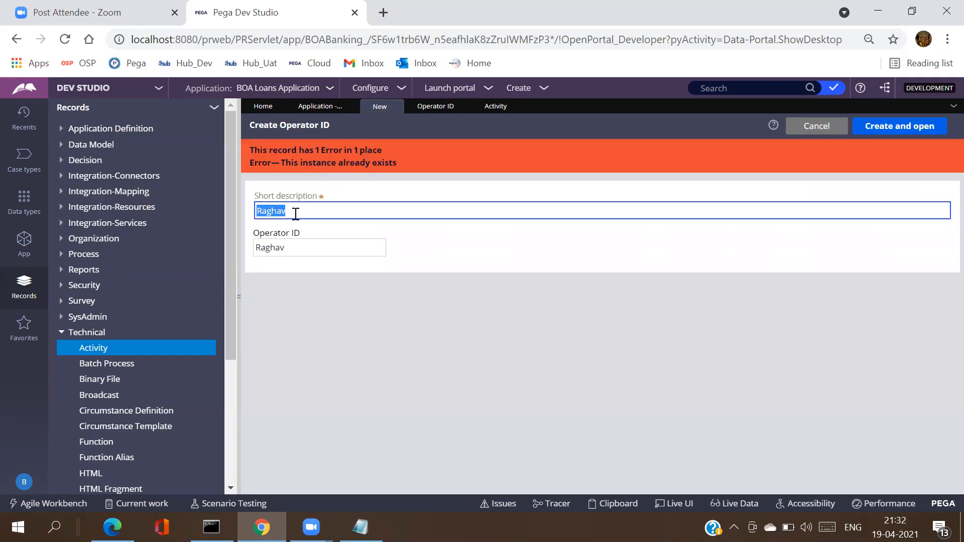
key(BackSpace)
text(Swetha)
double_click(296, 213)
key(ctrl+c)
key(Tab)
key(ctrl+v)
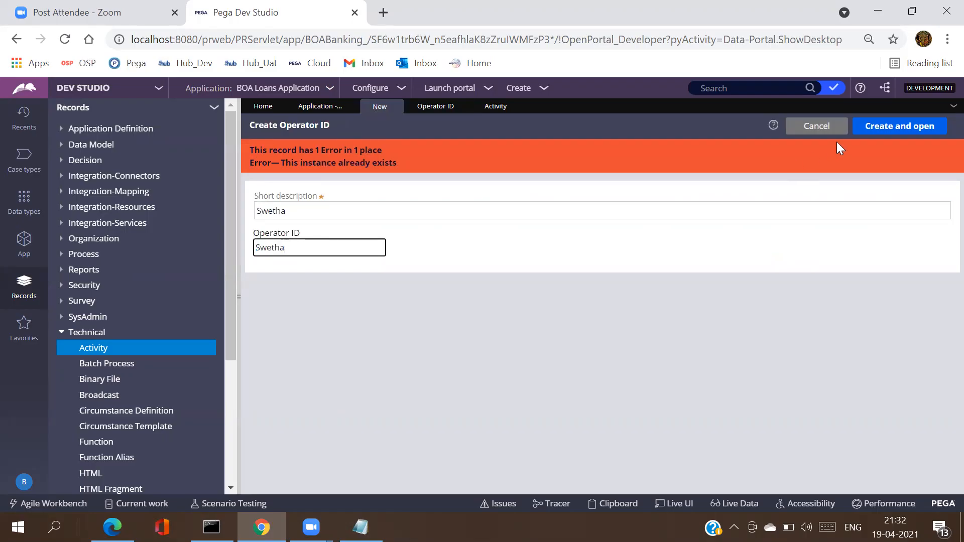
click(874, 135)
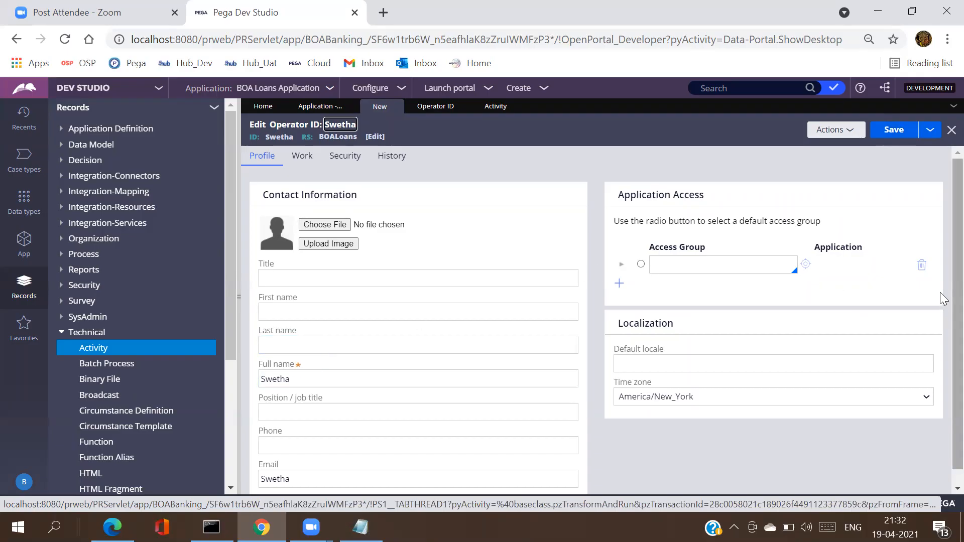
Step: Make BOALoans:Administrators the operator's default access group and attempt to save the record
scroll(944, 346, down, 1)
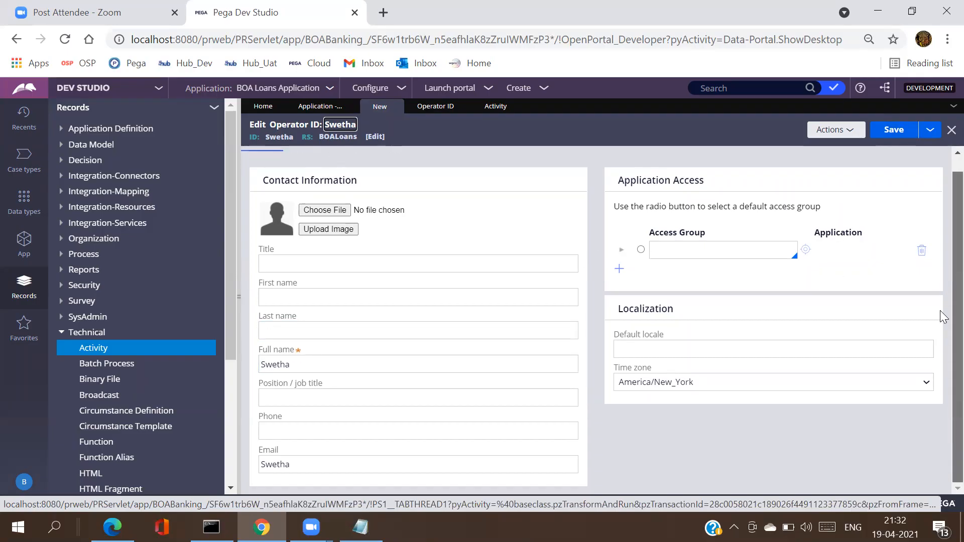
click(682, 250)
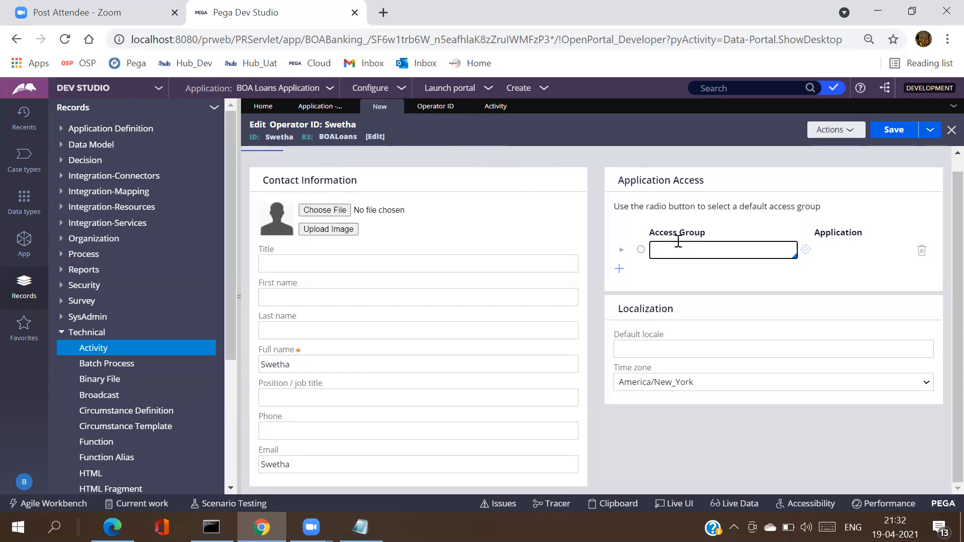
text(BOA)
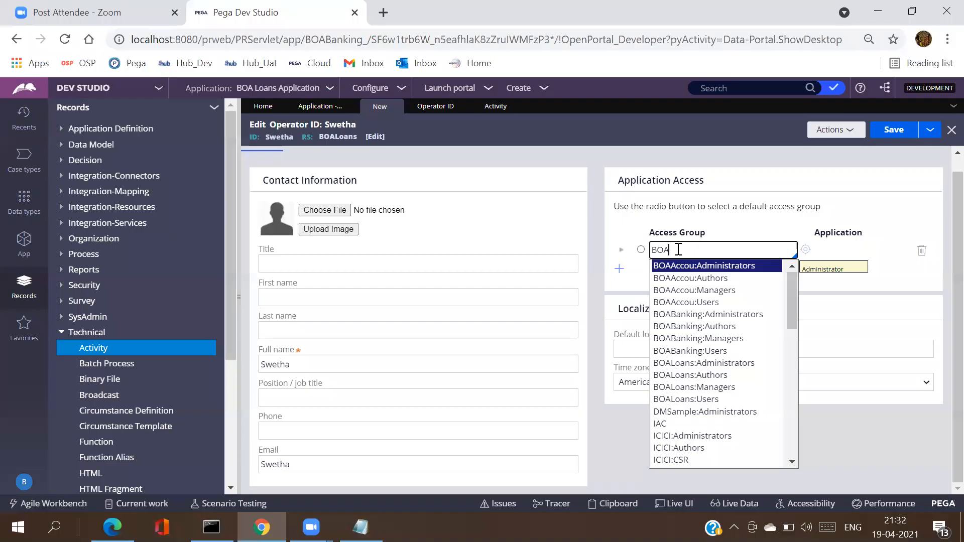
key(Down)
key(Down)
key(Down)
key(Down)
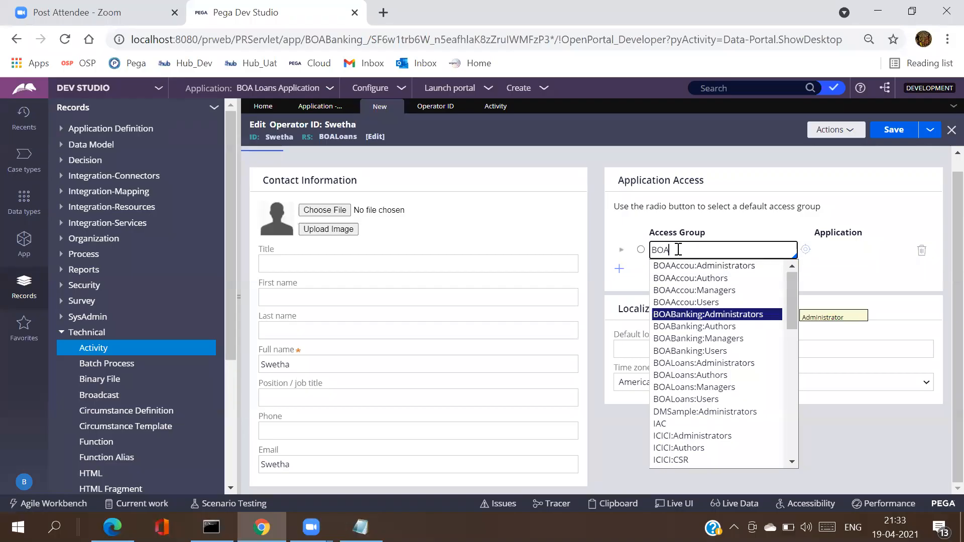
key(Down)
key(Down)
key(Down)
key(Down)
key(Return)
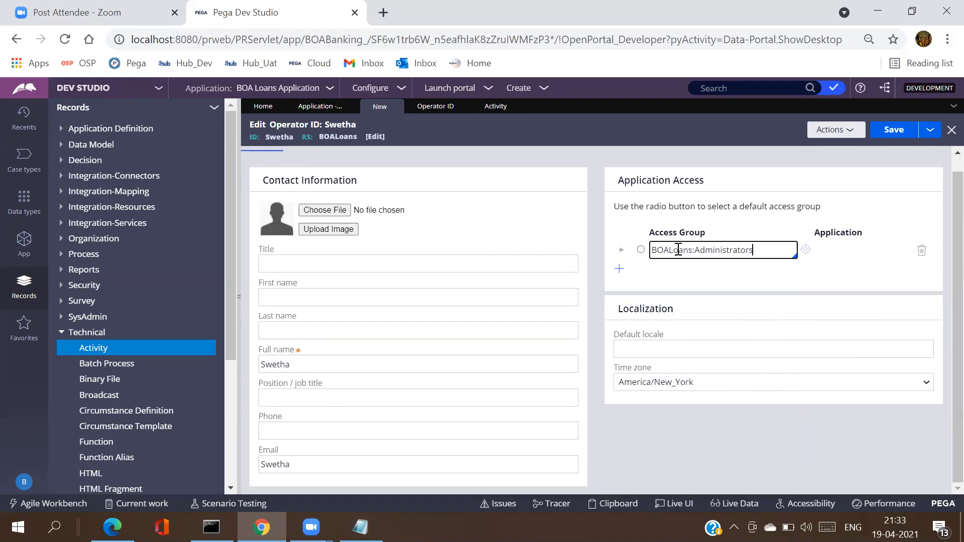
click(641, 249)
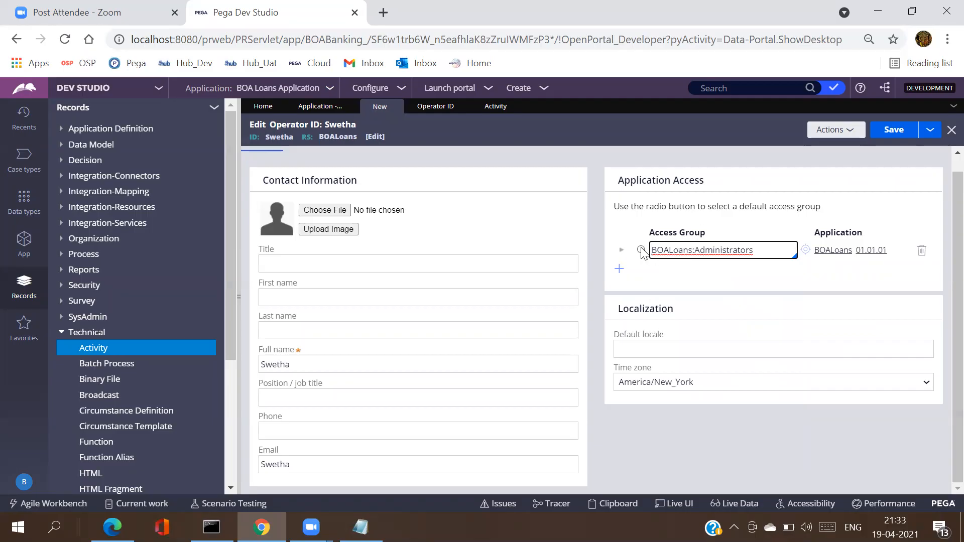
click(901, 132)
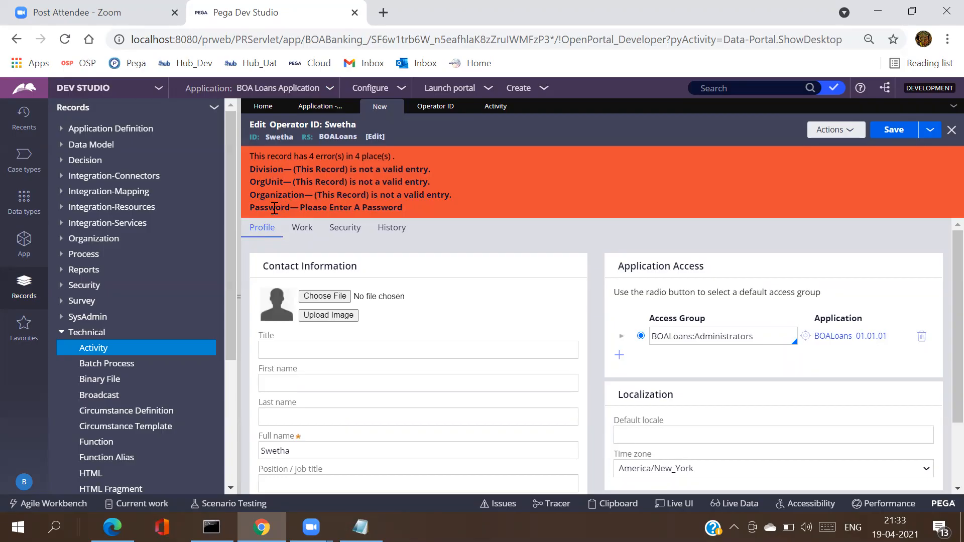
Step: On the Work tab, set the organizational unit to BOA / APAC / IND and save the operator
click(304, 229)
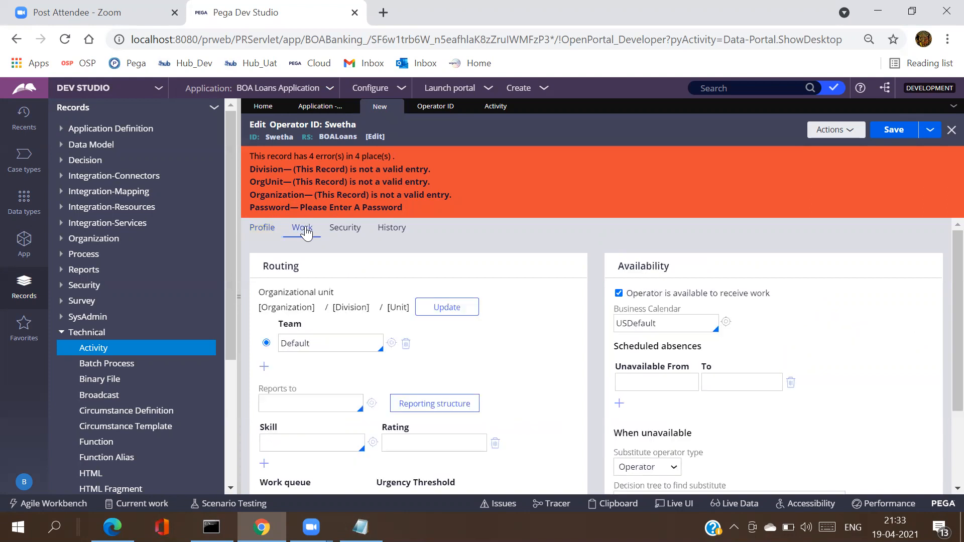
click(451, 315)
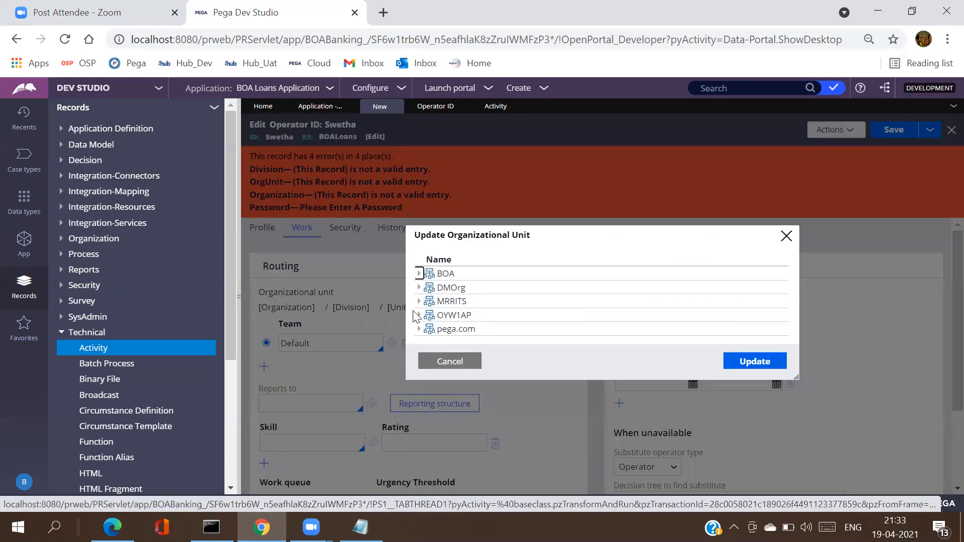
click(420, 274)
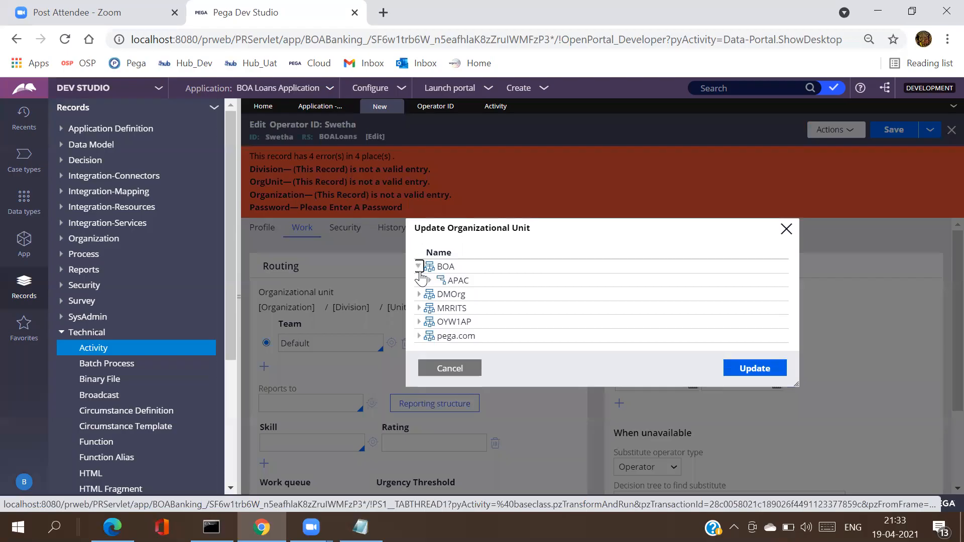
click(430, 282)
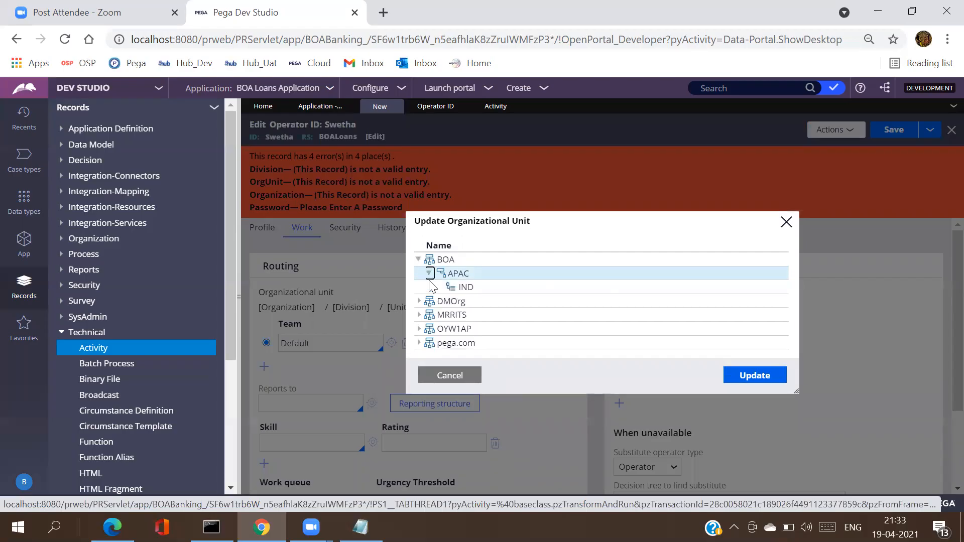
click(464, 289)
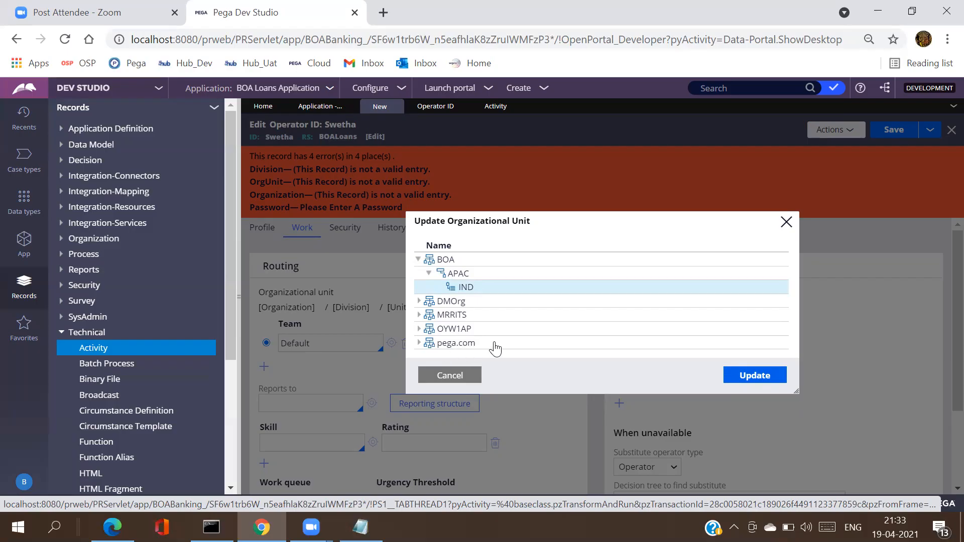
click(751, 382)
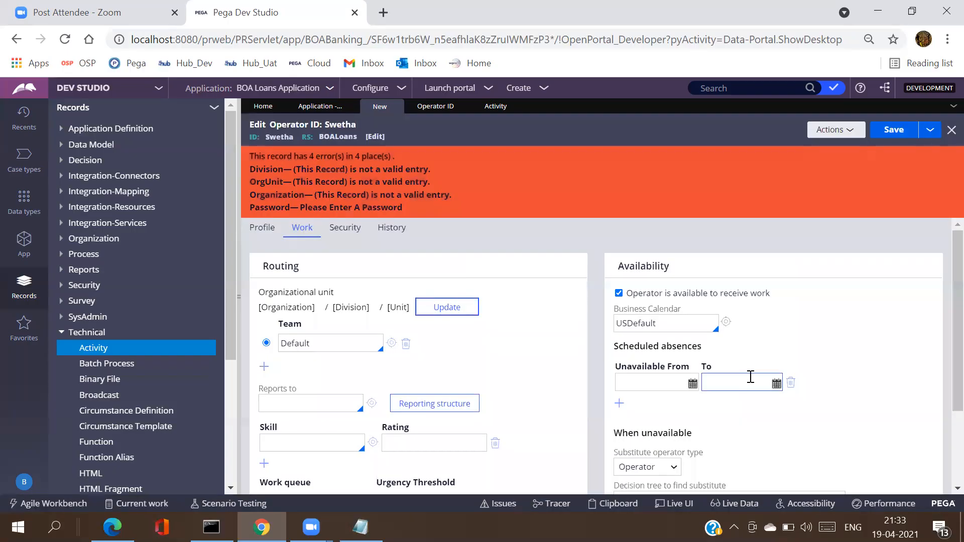
click(895, 133)
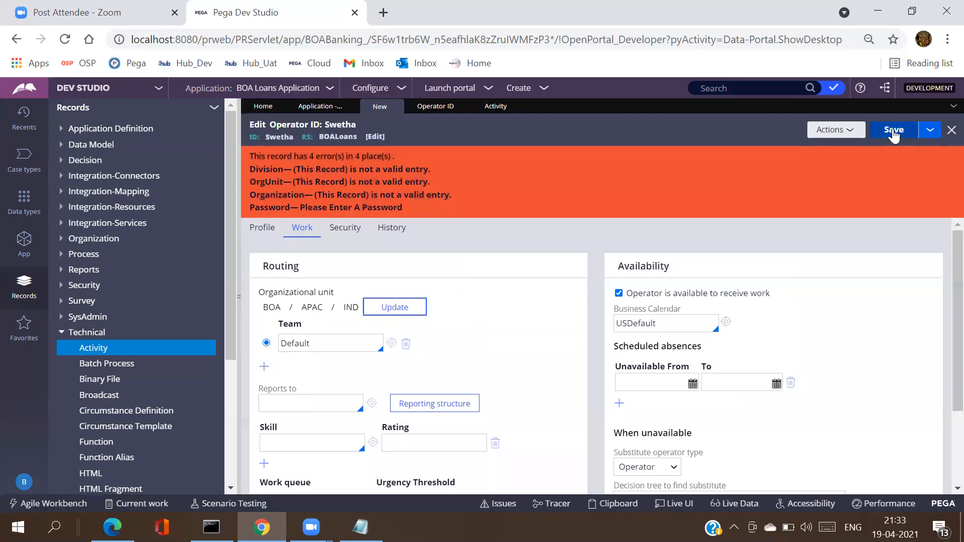
click(894, 131)
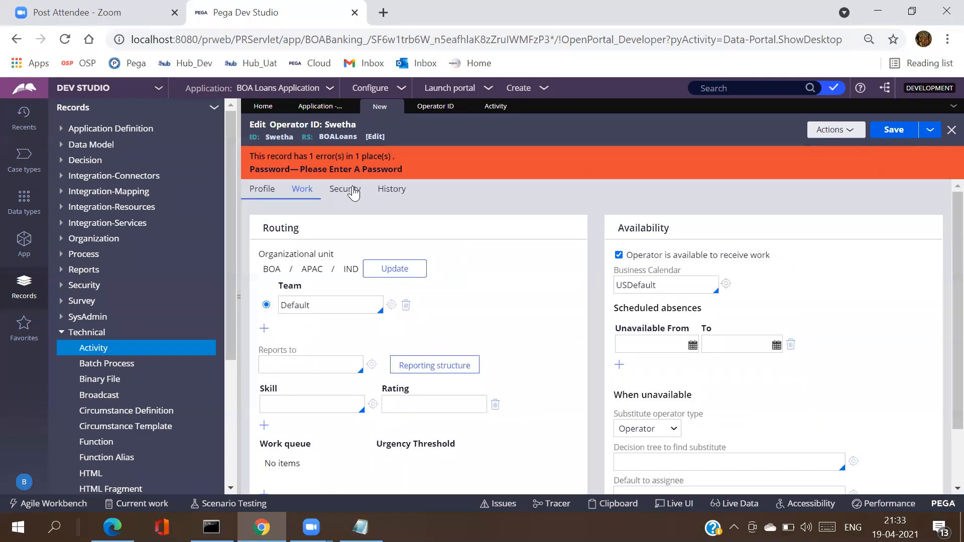
Step: On the Security tab, give the operator a new password, confirm it, and submit it
click(354, 192)
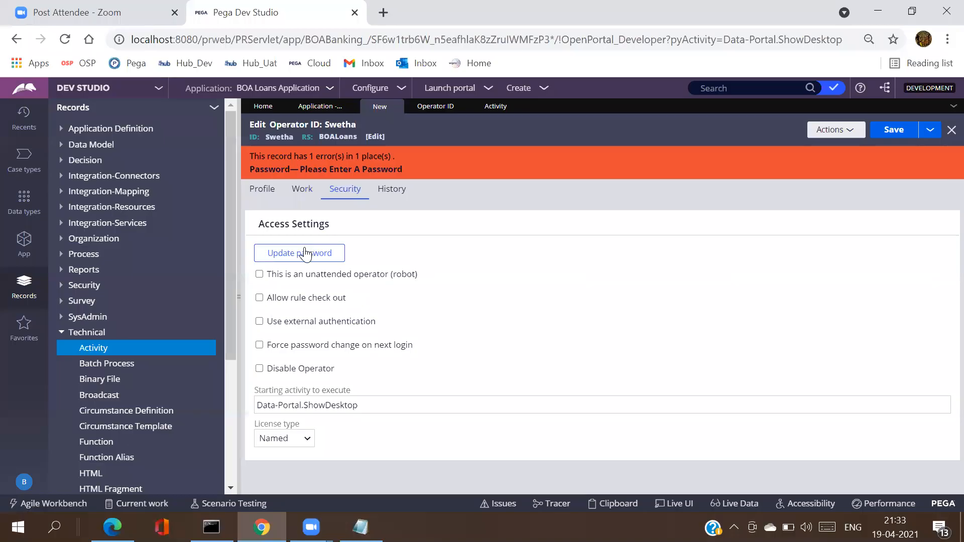
click(305, 251)
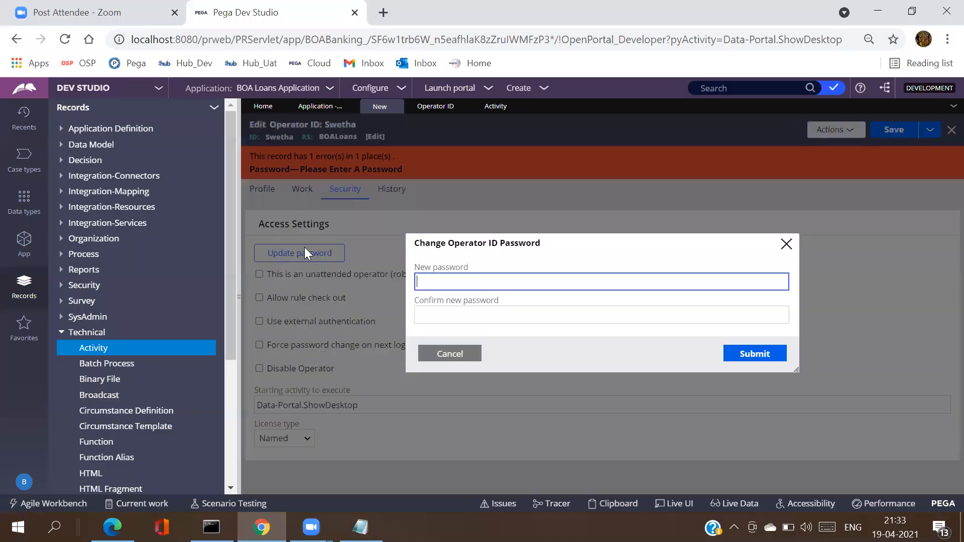
text(pega)
key(Tab)
text(pega)
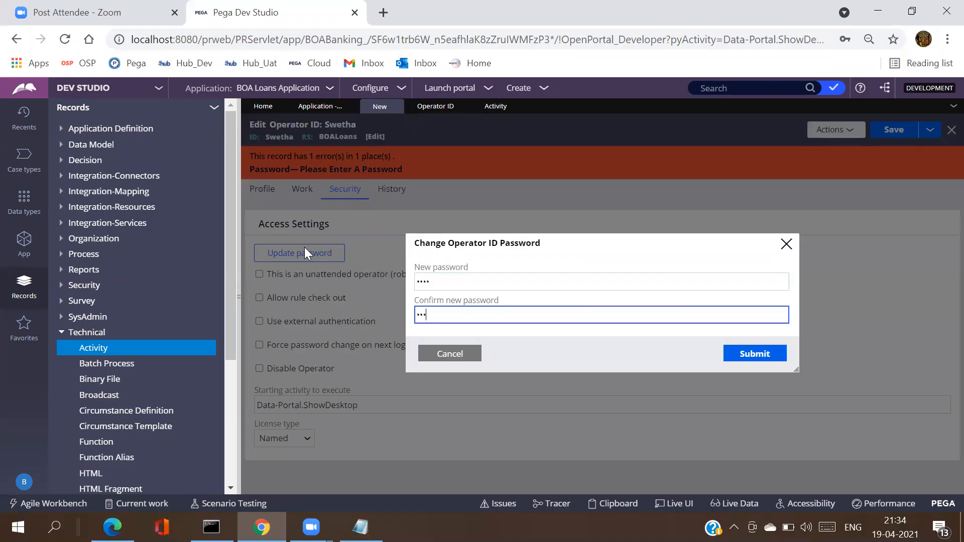
click(745, 355)
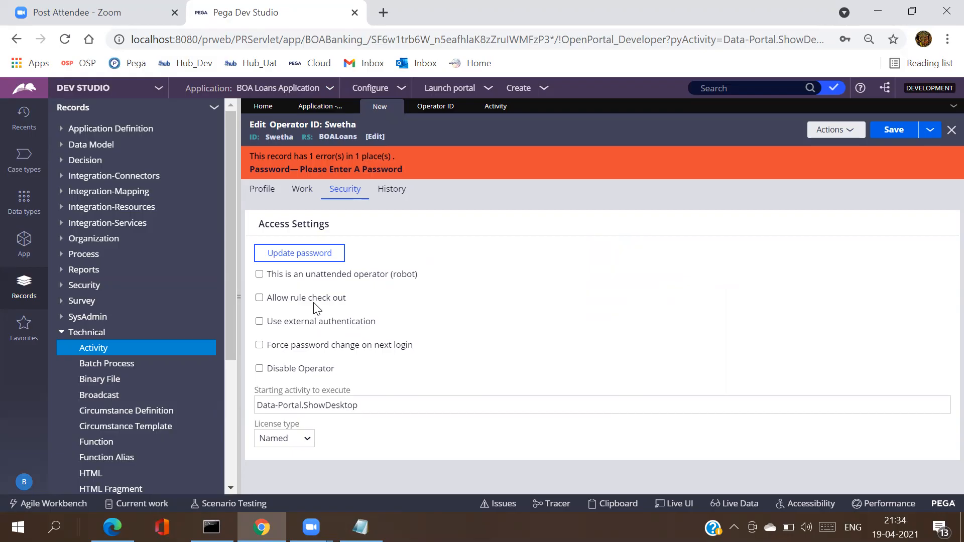
Step: Enable Allow rule check out and Force password change on next login, then save
click(259, 298)
click(260, 346)
click(902, 132)
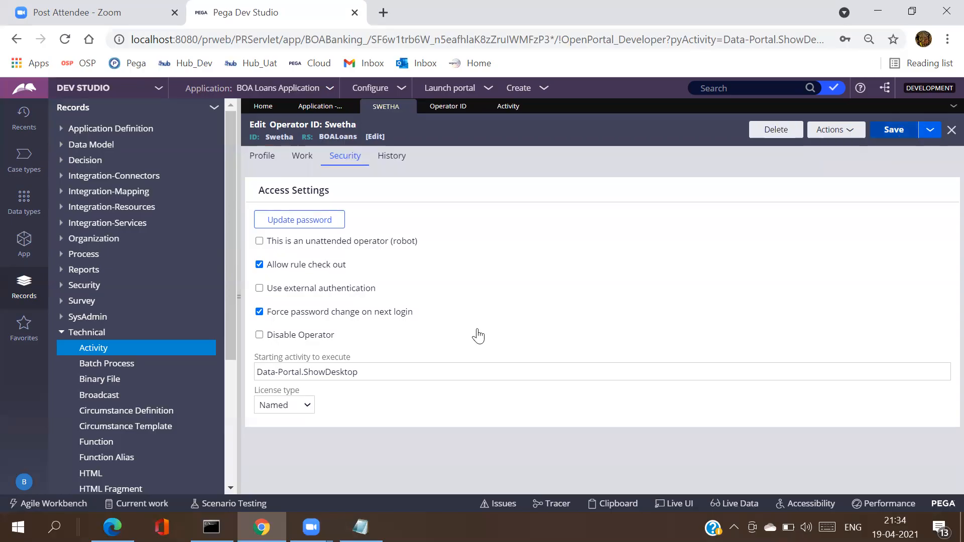
Step: Log off and sign in as the new operator with their user ID and password
click(31, 488)
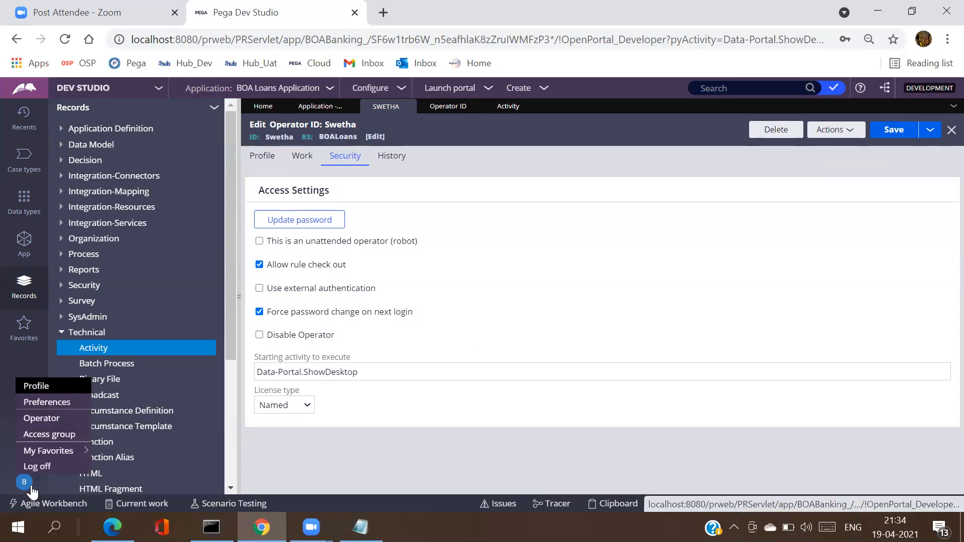
click(37, 467)
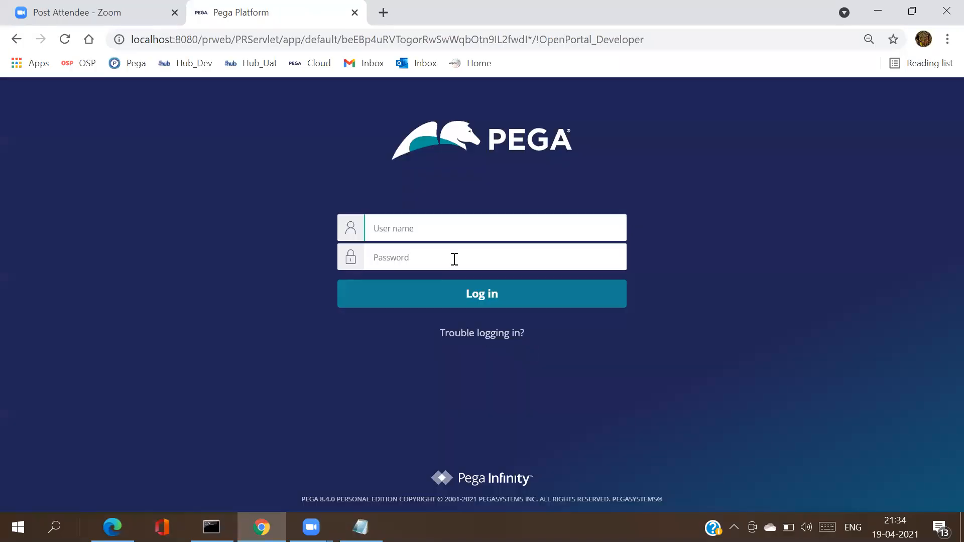
text(Swetha)
key(Tab)
text(r)
key(BackSpace)
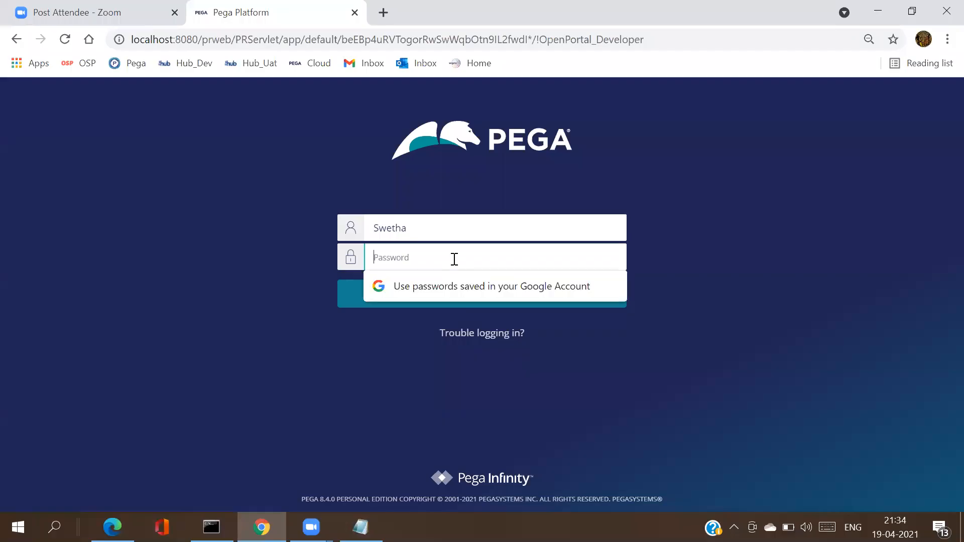
text(rule)
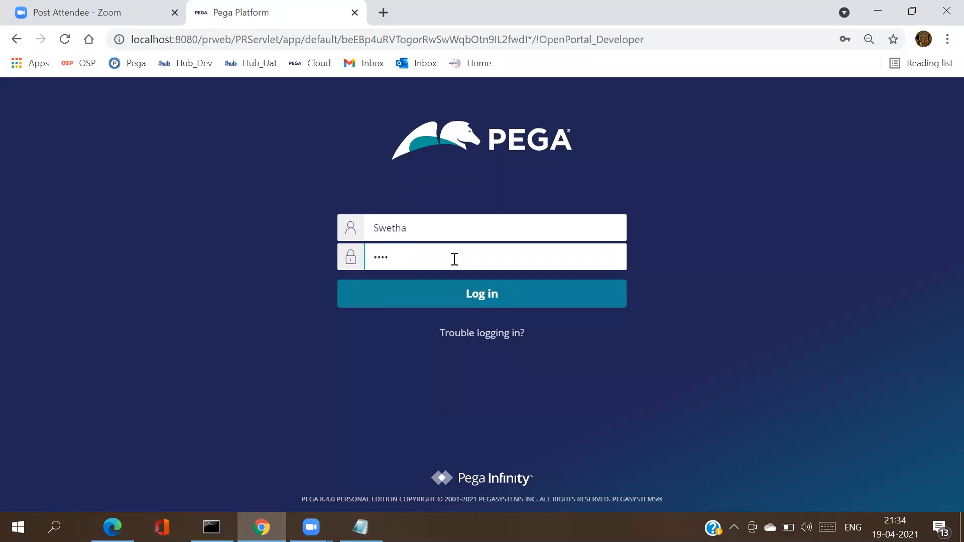
key(Return)
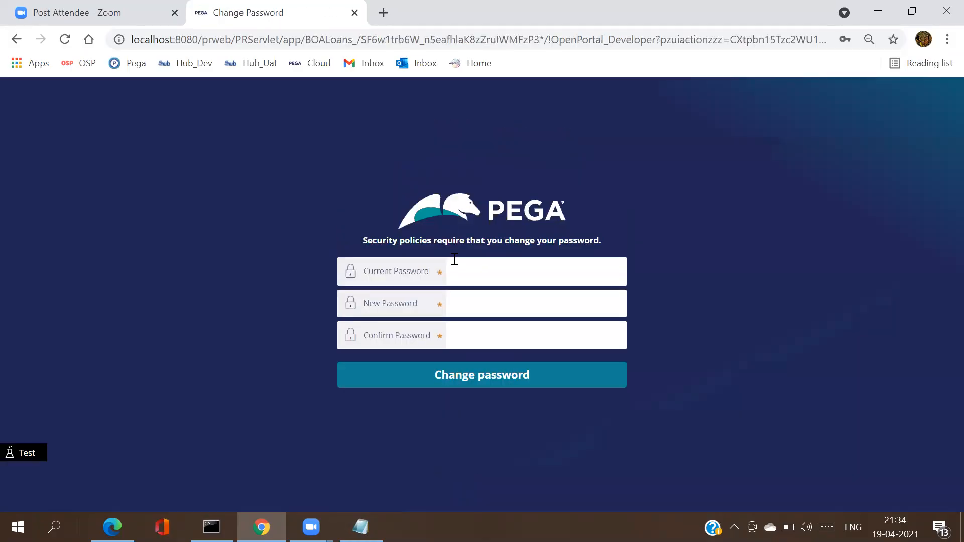
Step: Enter the current password and a new password twice, then submit the change
click(469, 268)
text(pega)
key(Tab)
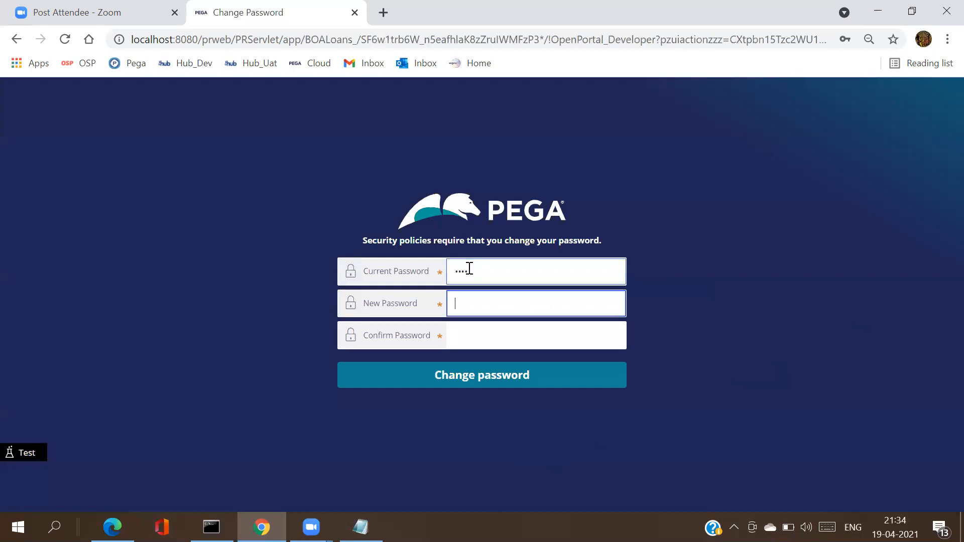
text(rules)
key(Tab)
text(rules)
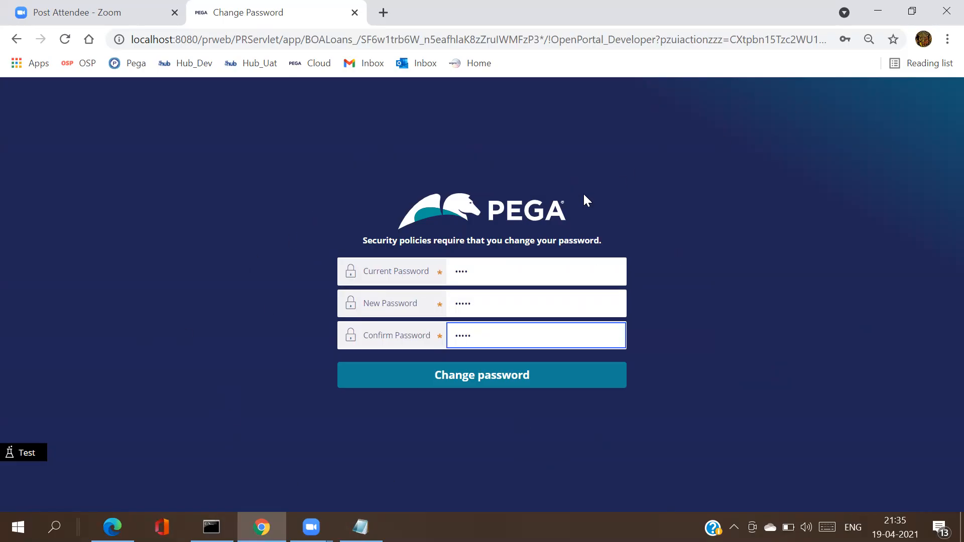
click(494, 382)
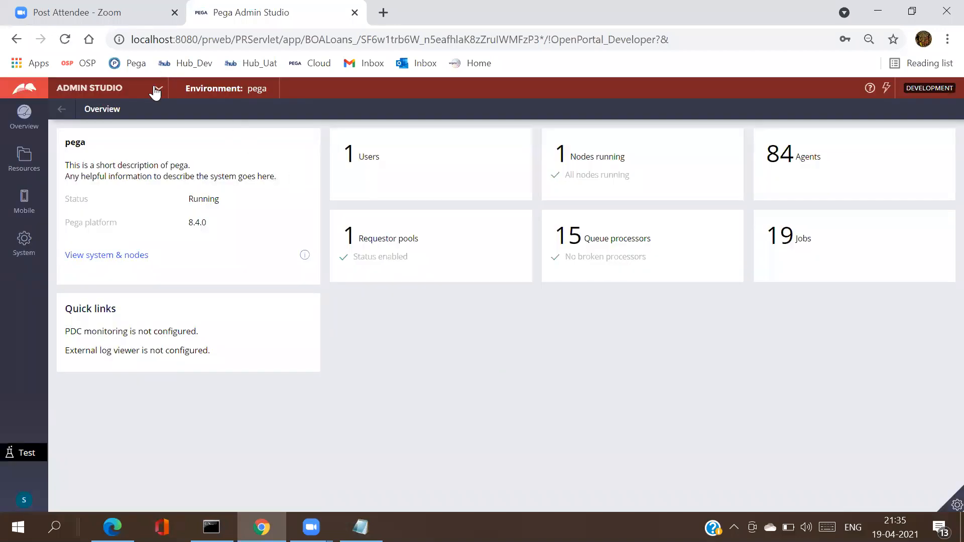
Step: Switch to Dev Studio, open the App explorer, and open the signed-in operator's record
click(157, 89)
click(117, 133)
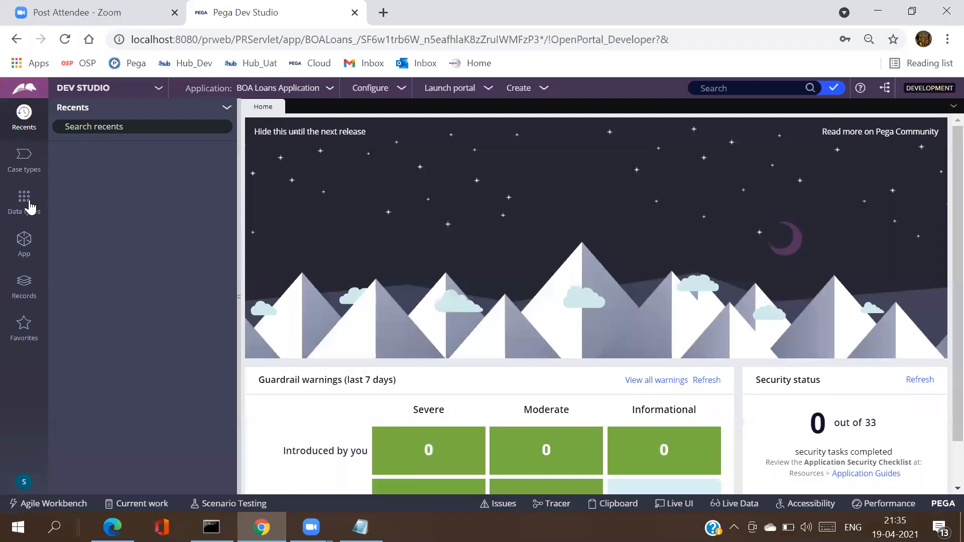
click(24, 242)
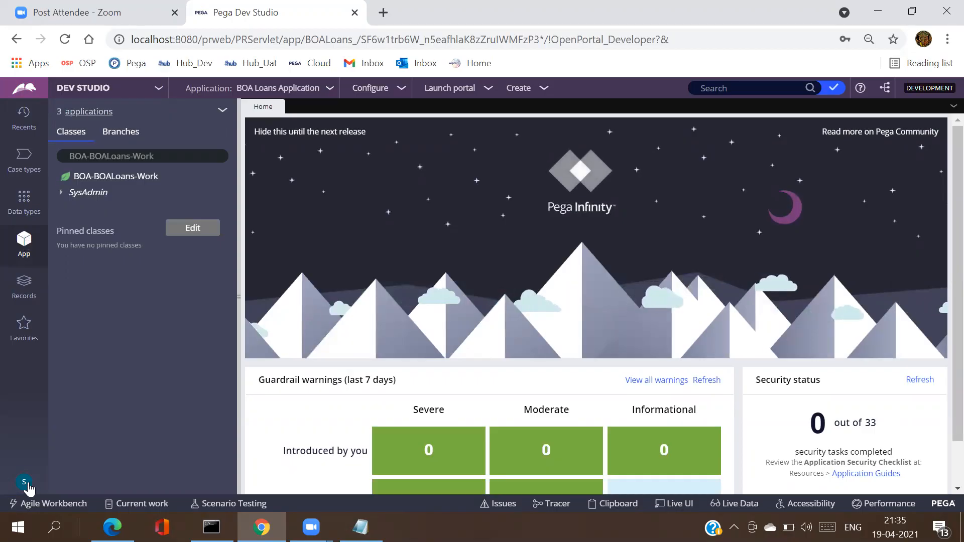
click(28, 486)
click(44, 419)
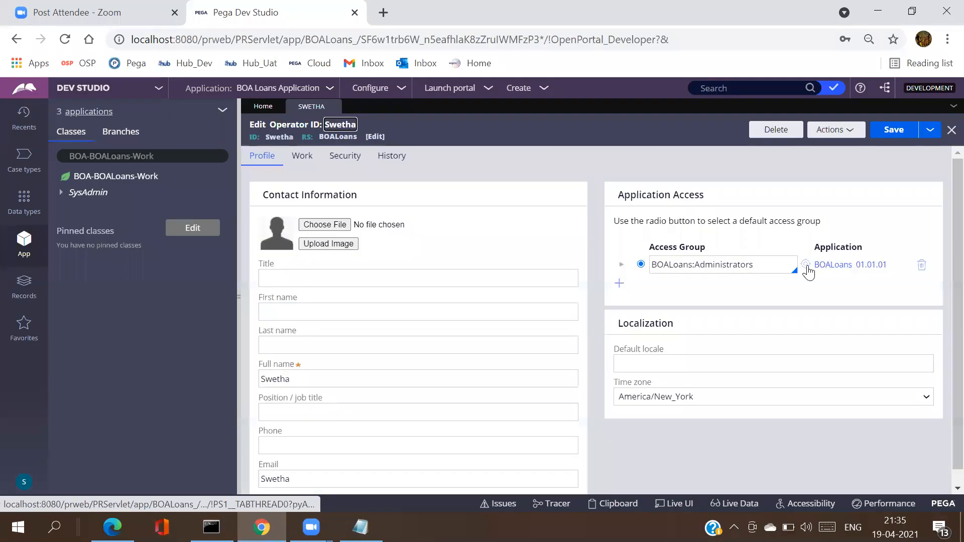
Step: Open BOALoans:Administrators, choose Developer instead of pxAdminStudio as default portal, and save
click(806, 266)
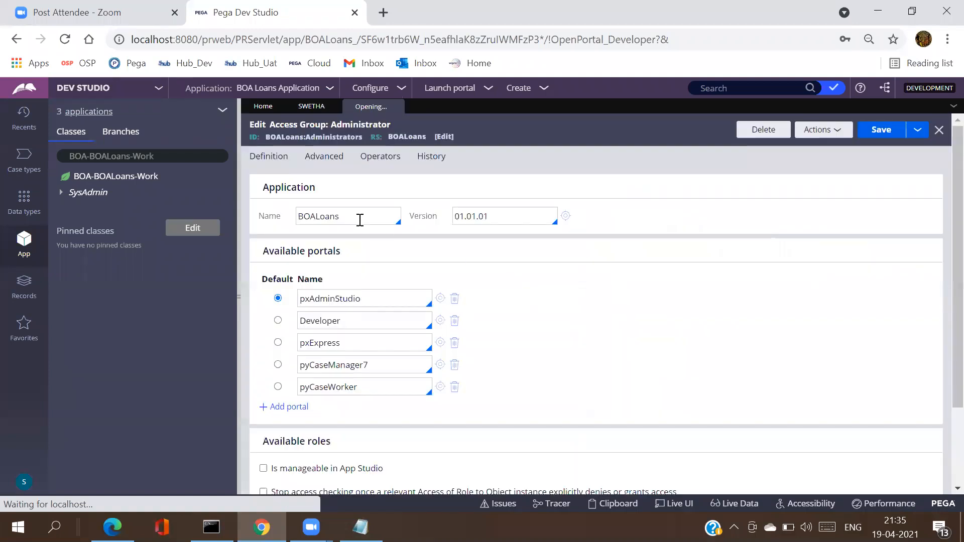
click(346, 300)
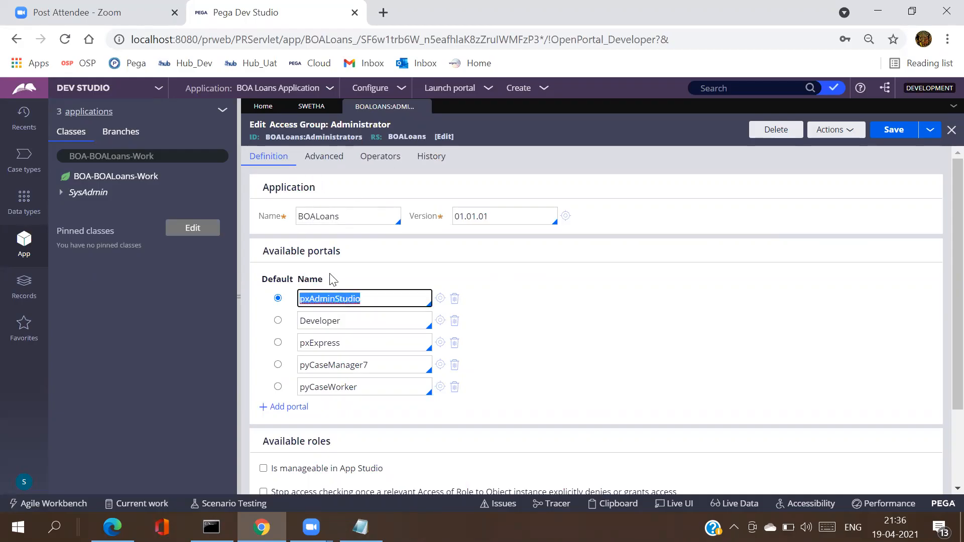
click(277, 321)
click(892, 131)
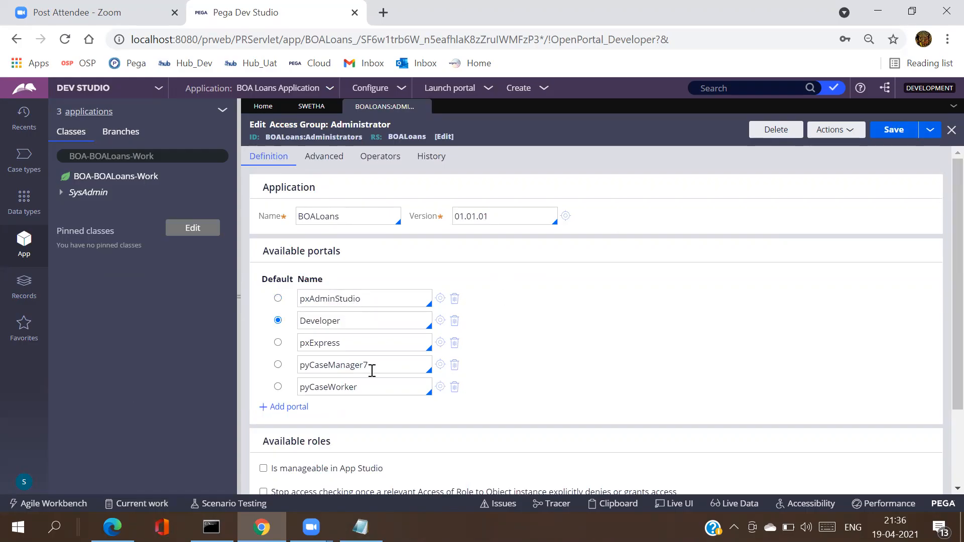
Step: Log off, sign back in with the operator's ID and password, and open the App explorer
click(24, 486)
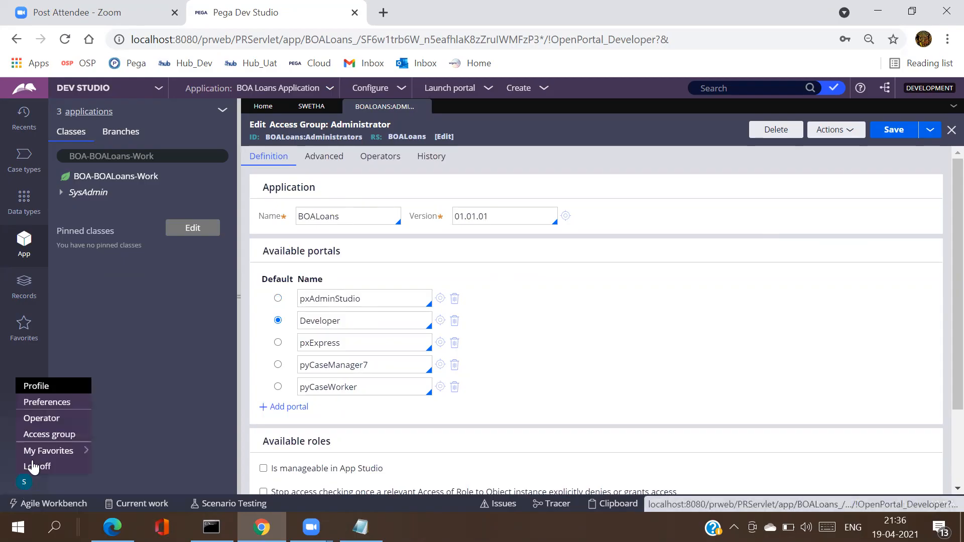
click(36, 468)
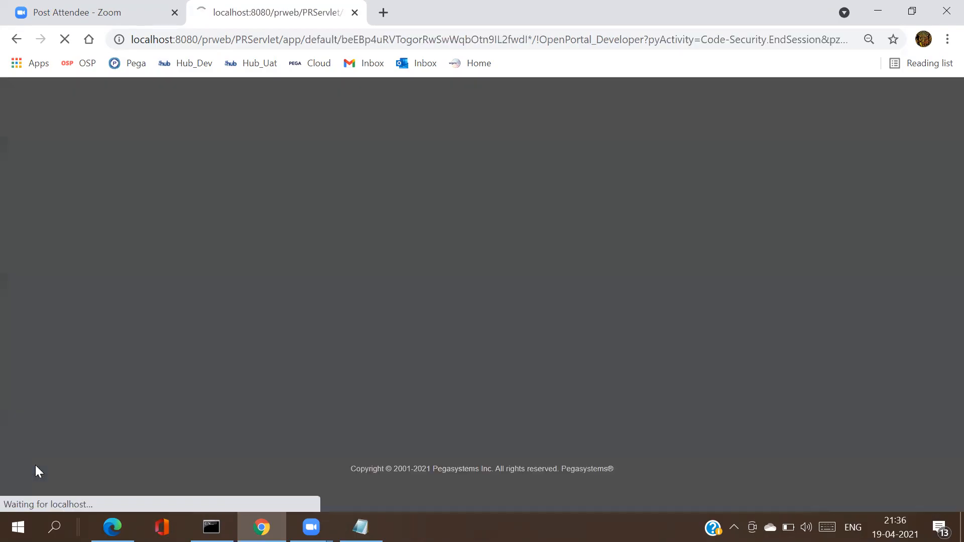
text(Swetha)
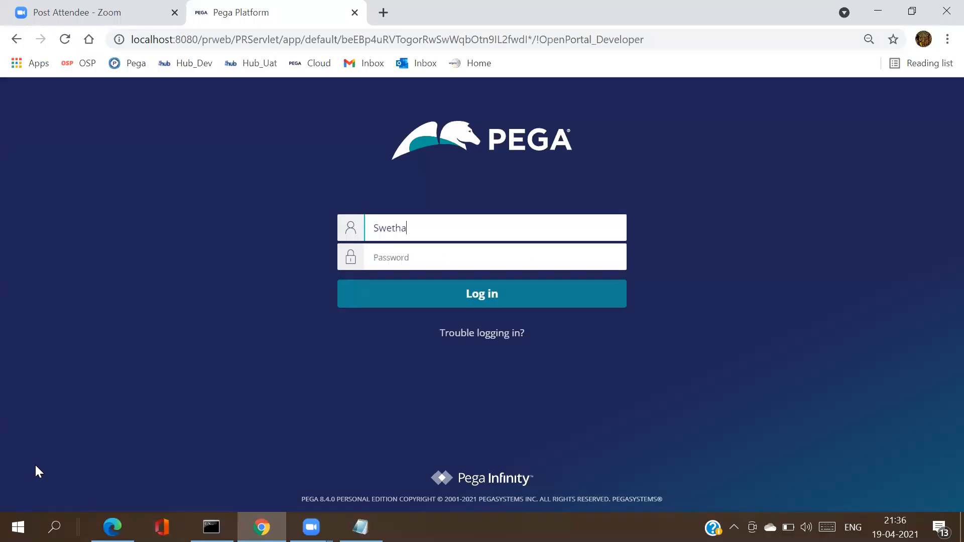
key(Tab)
text(*****)
key(Return)
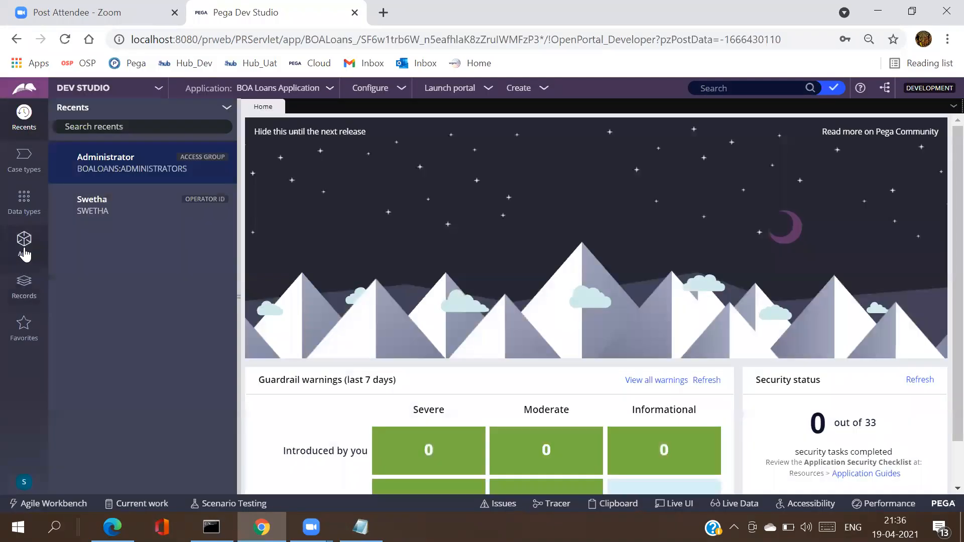
click(24, 251)
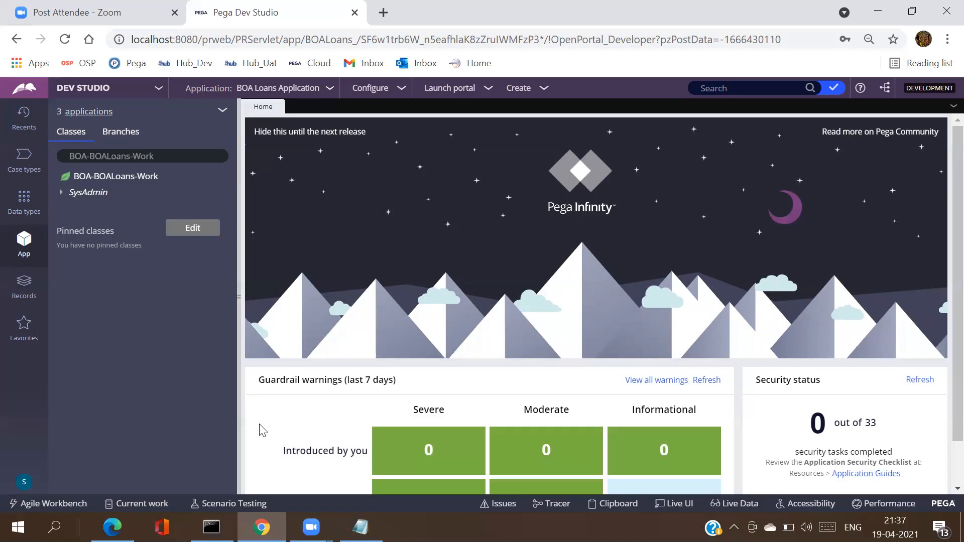
click(178, 156)
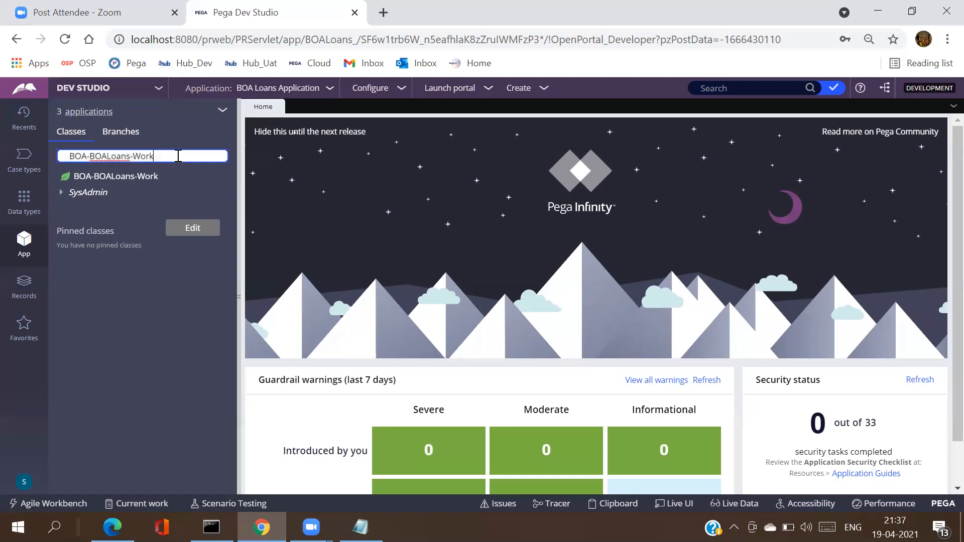
key(BackSpace)
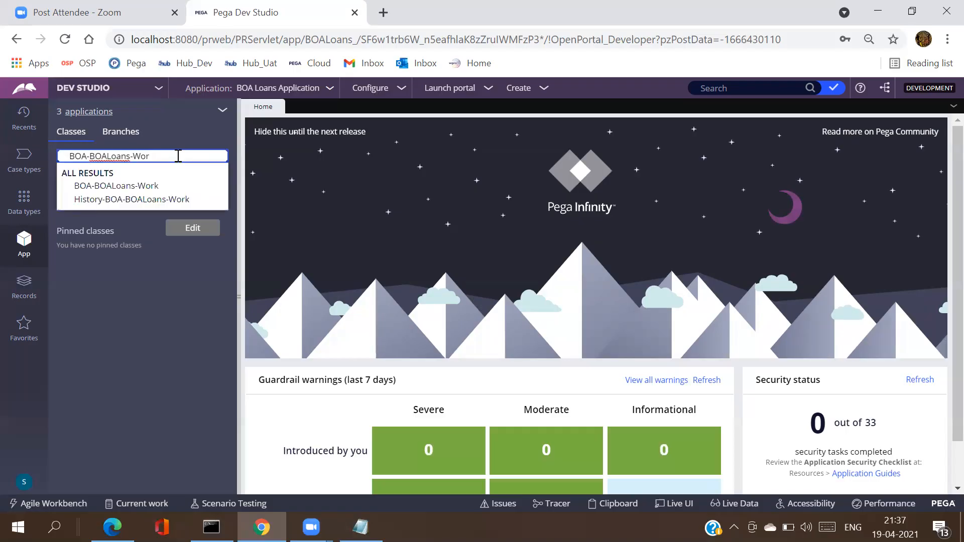
key(alt+Tab)
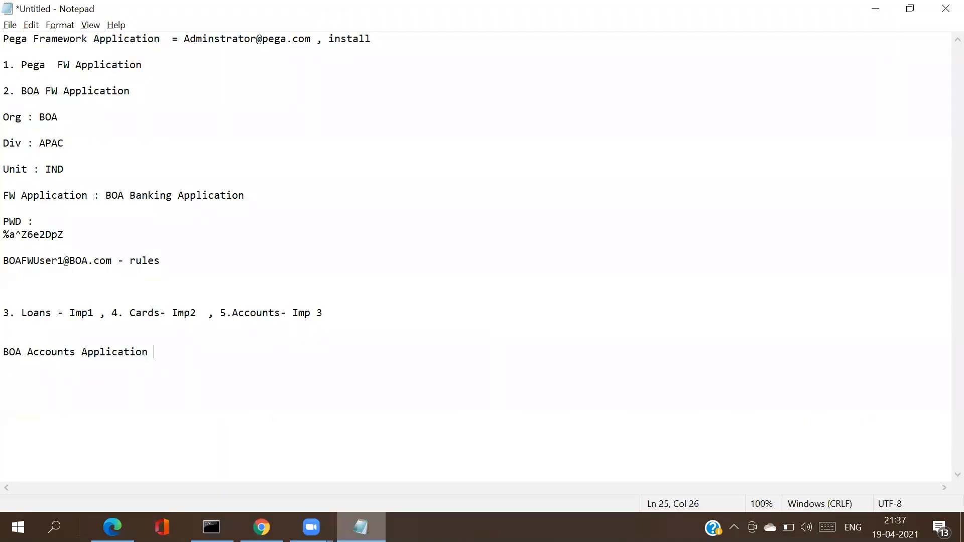
key(Return)
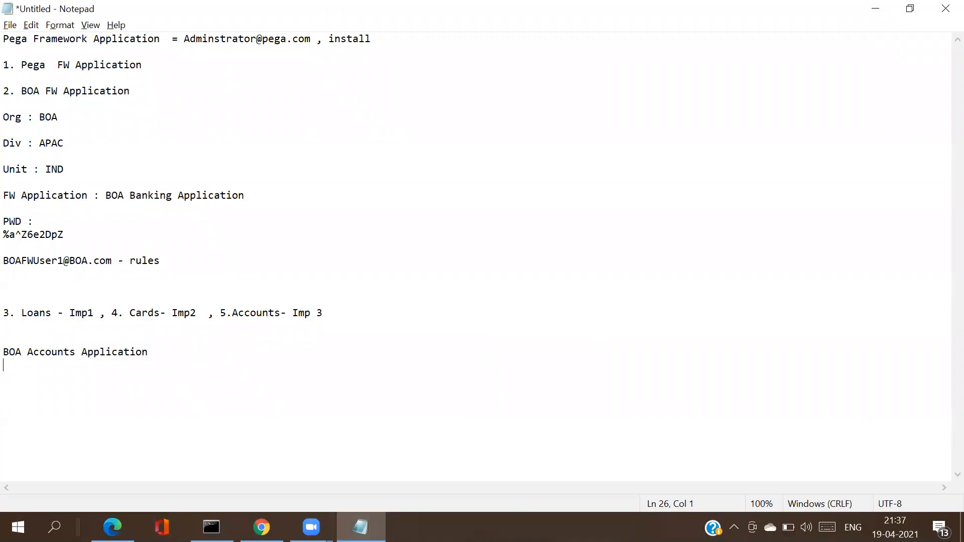
key(alt+Tab)
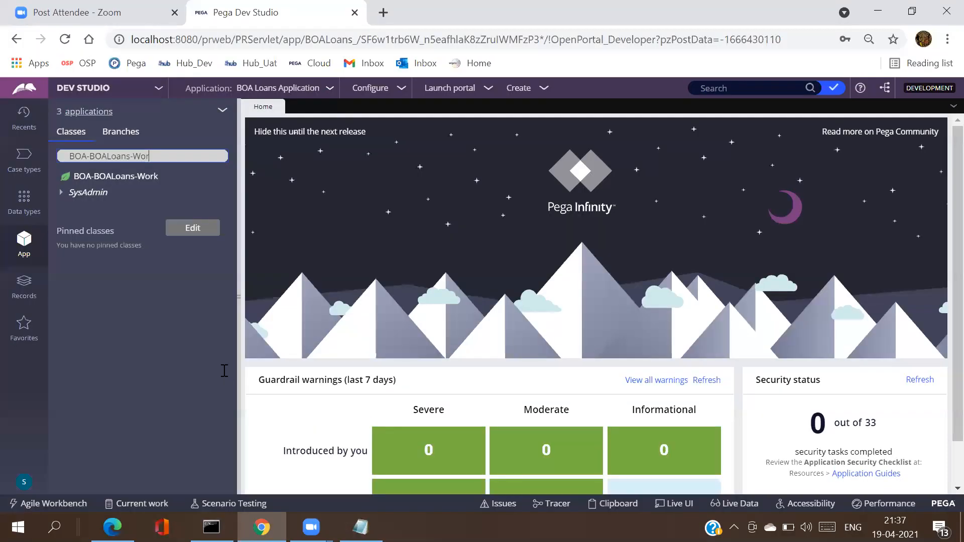
key(alt+Tab)
text(@)
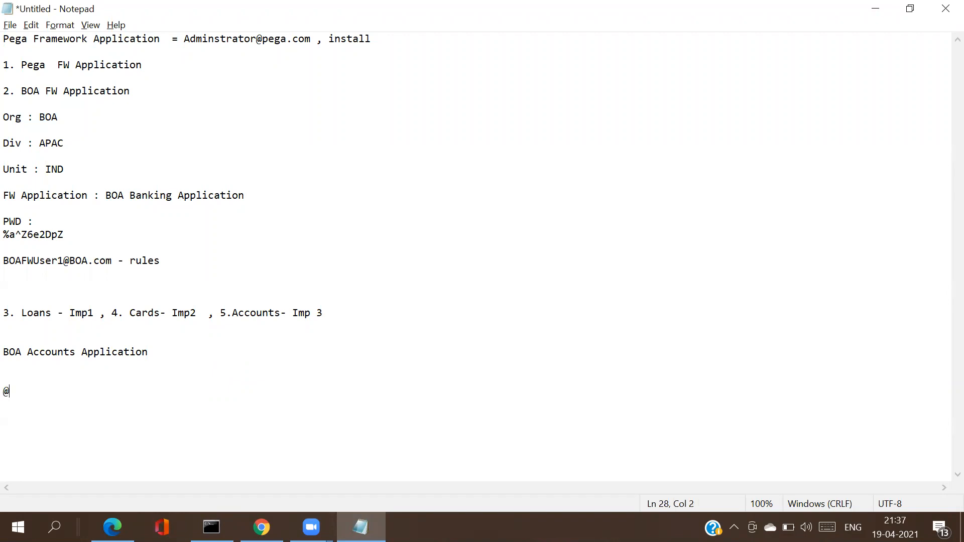
text(baseclass)
key(Return)
key(Return)
key(alt+Tab)
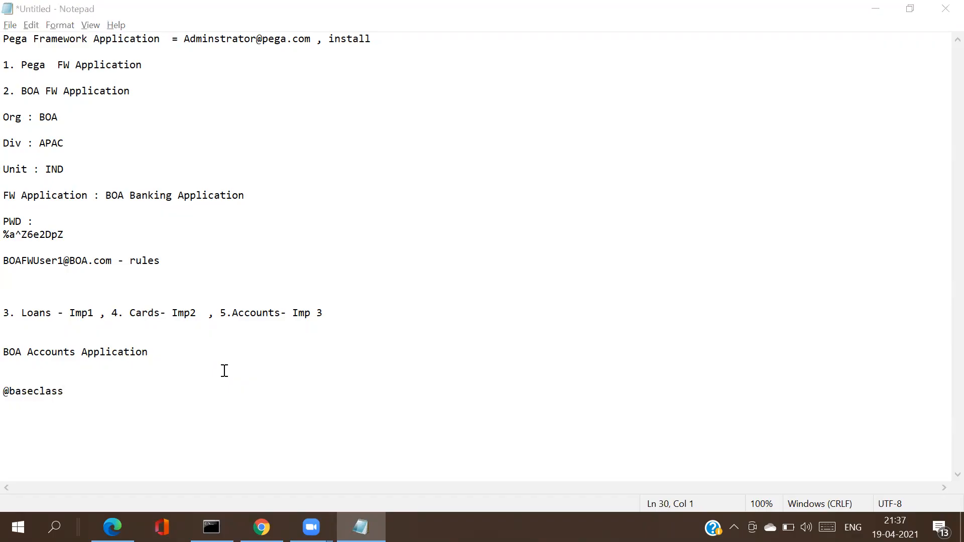
click(156, 151)
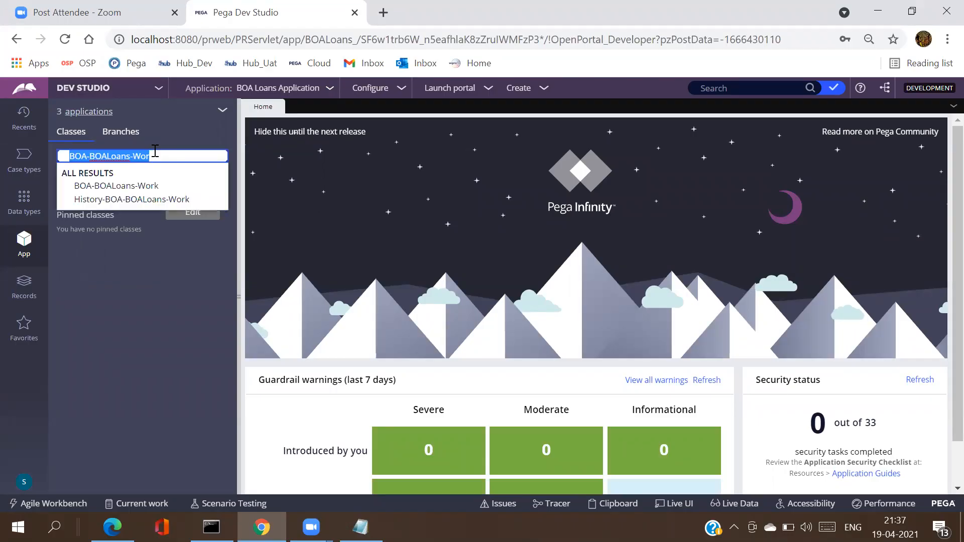
text(@base)
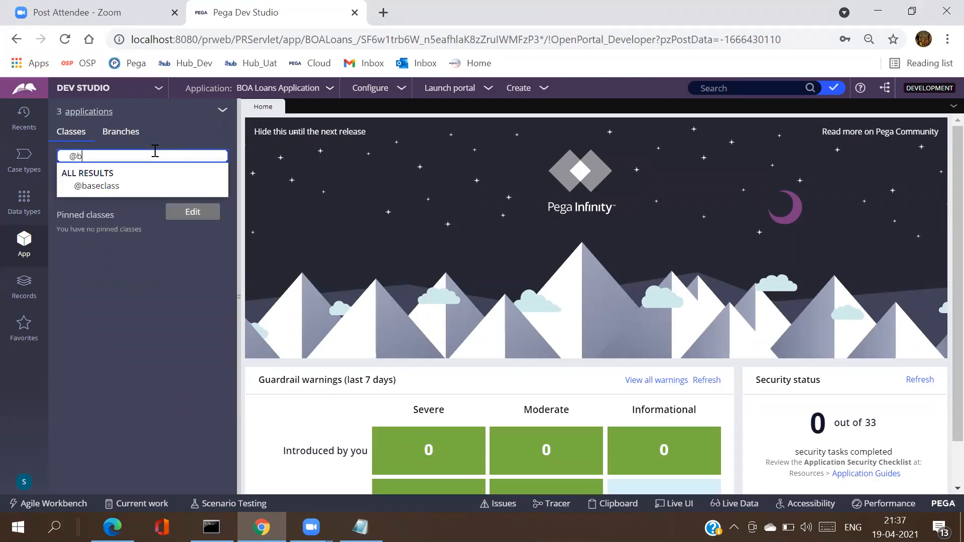
click(125, 187)
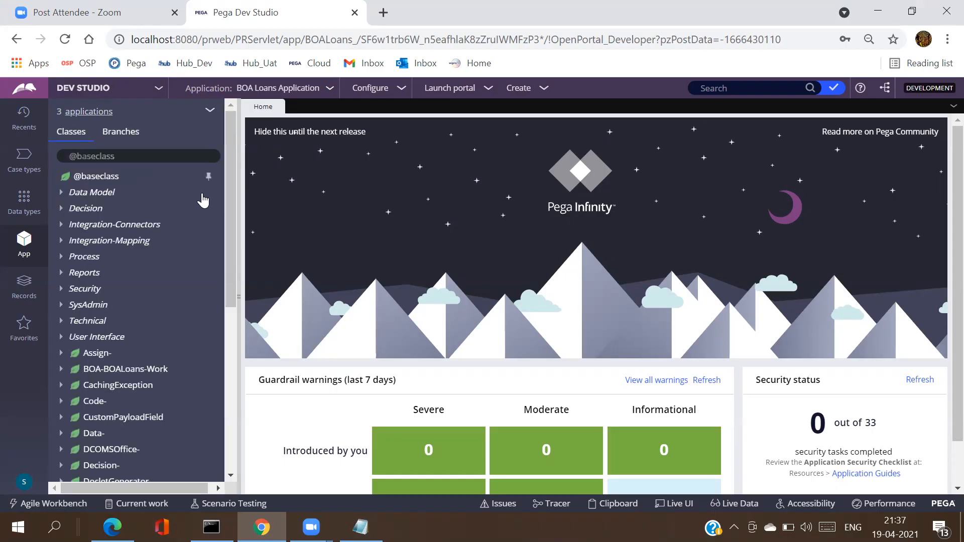
mouse_move(228, 199)
mouse_down()
mouse_move(227, 383)
mouse_move(235, 204)
mouse_up()
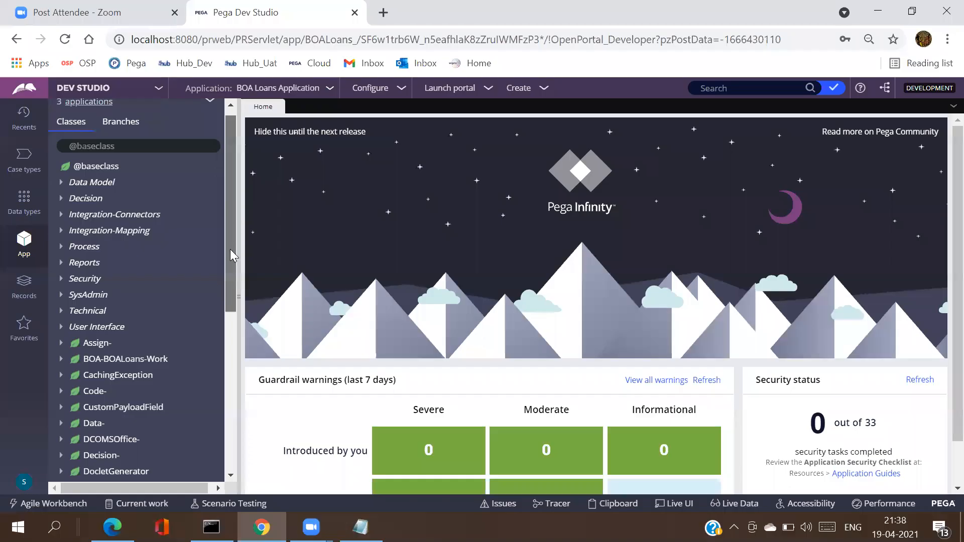
scroll(230, 249, down, 2)
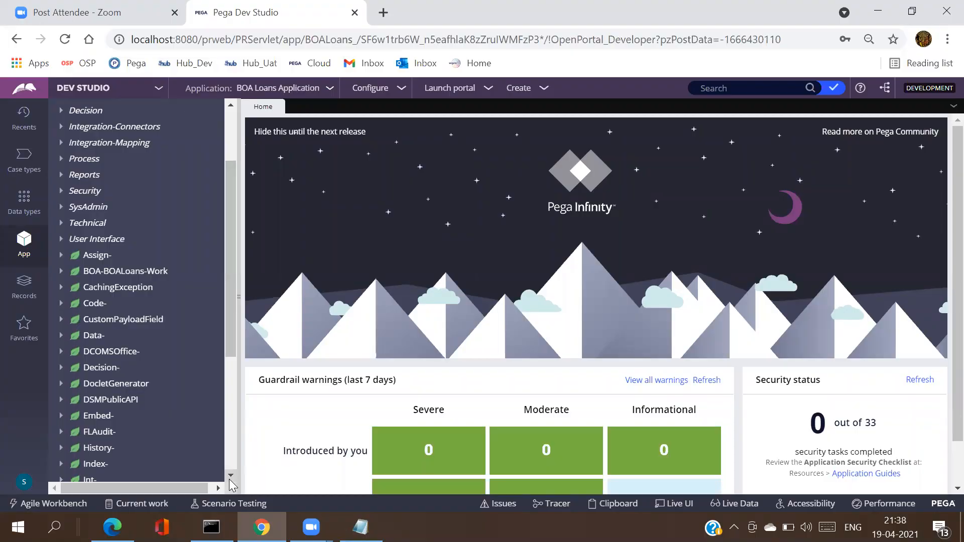
scroll(230, 480, down, 1)
scroll(230, 480, down, 1)
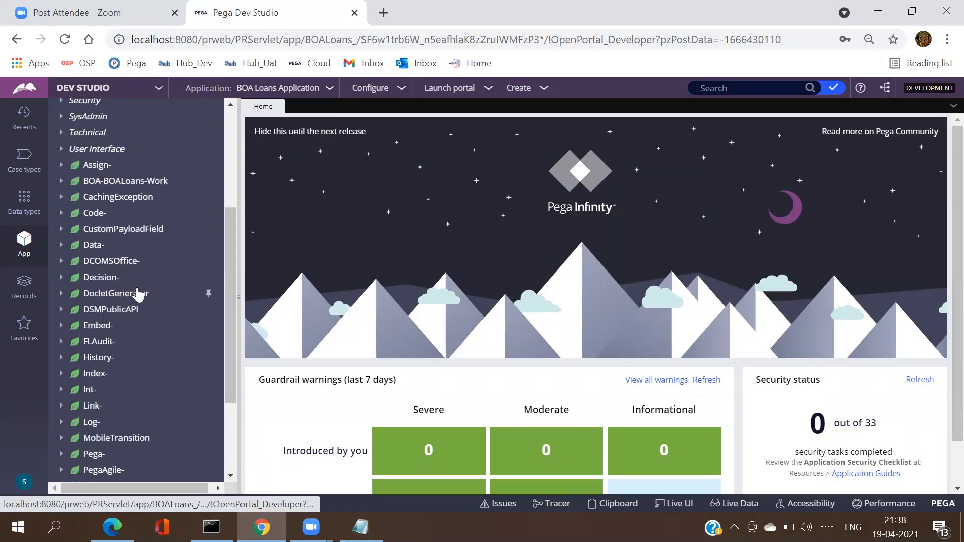
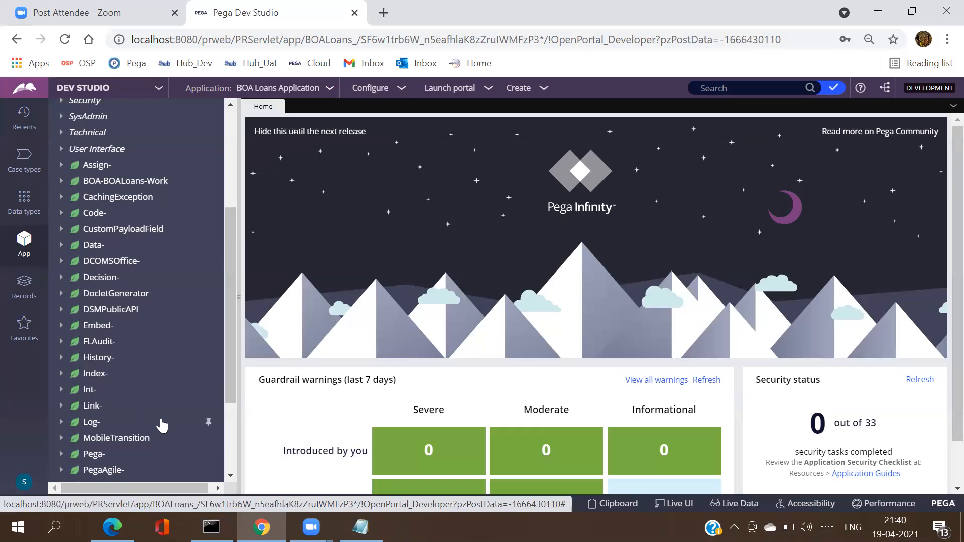
Step: Scroll the App Explorer to the Work- node and expand it to list its rule categories
click(231, 476)
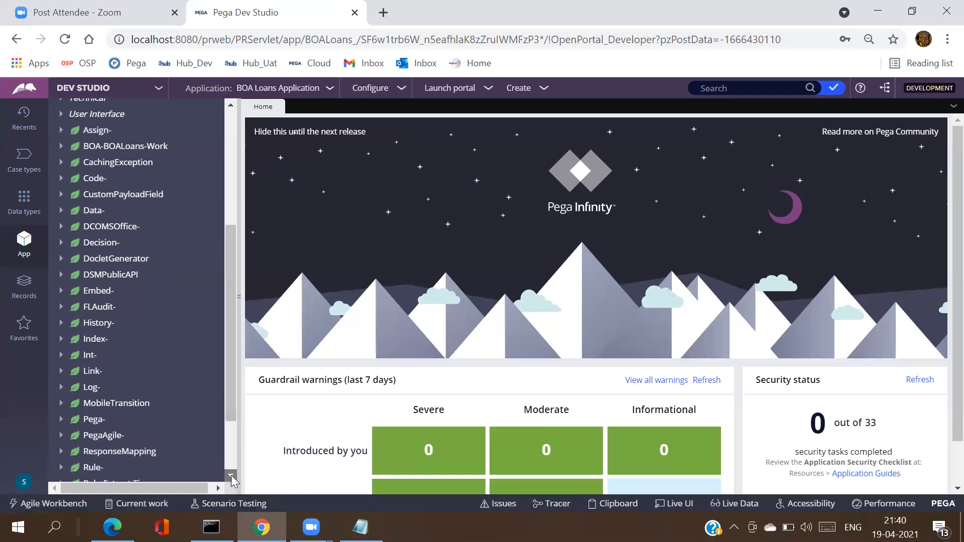
click(231, 476)
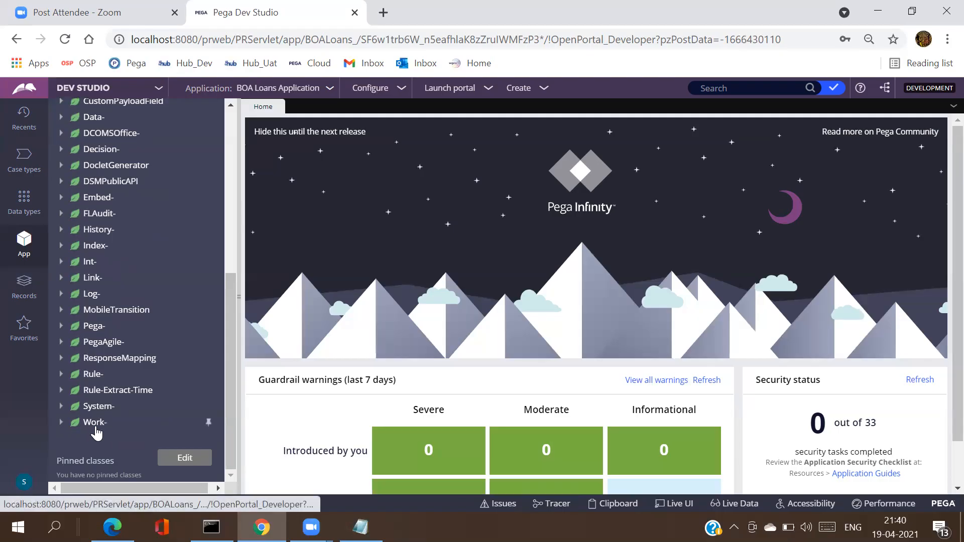
click(63, 426)
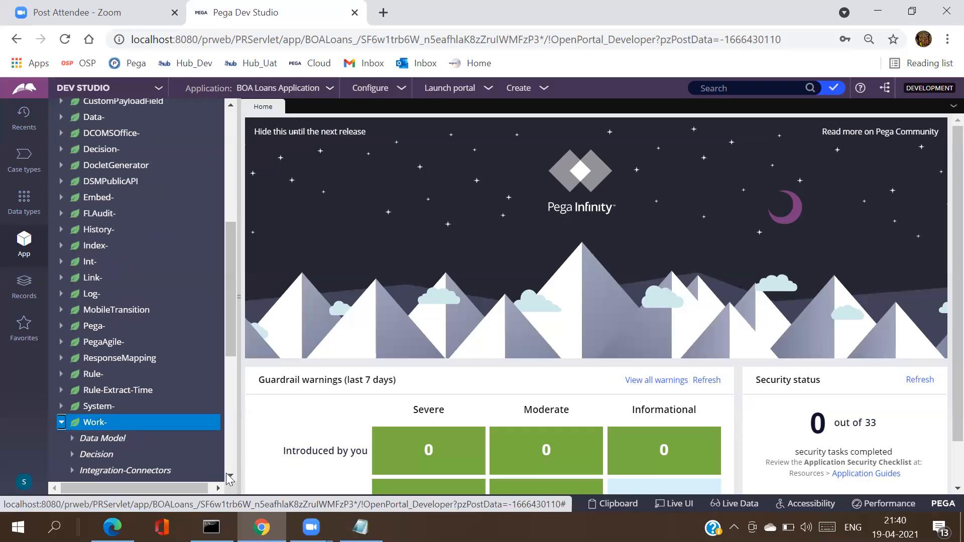
scroll(194, 447, down, 5)
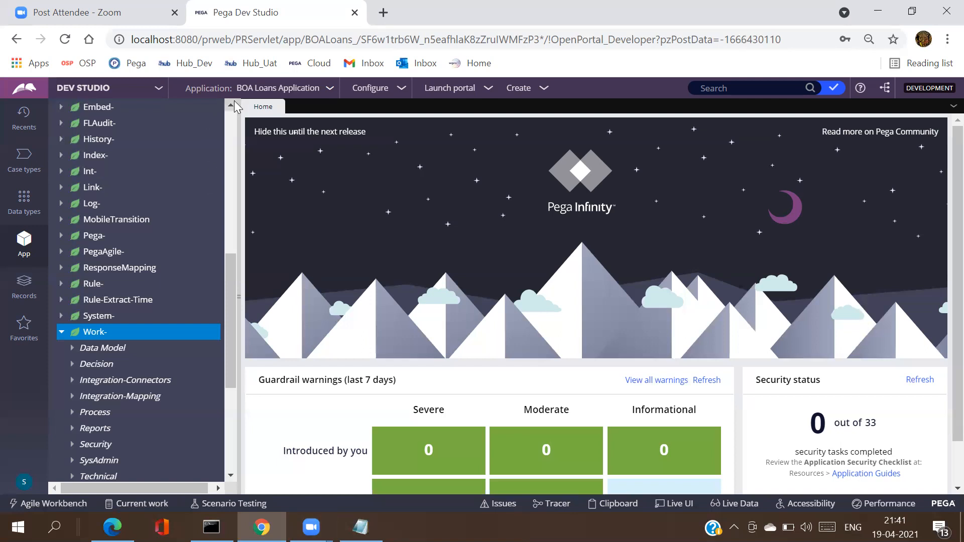
scroll(235, 103, up, 1)
scroll(235, 104, up, 5)
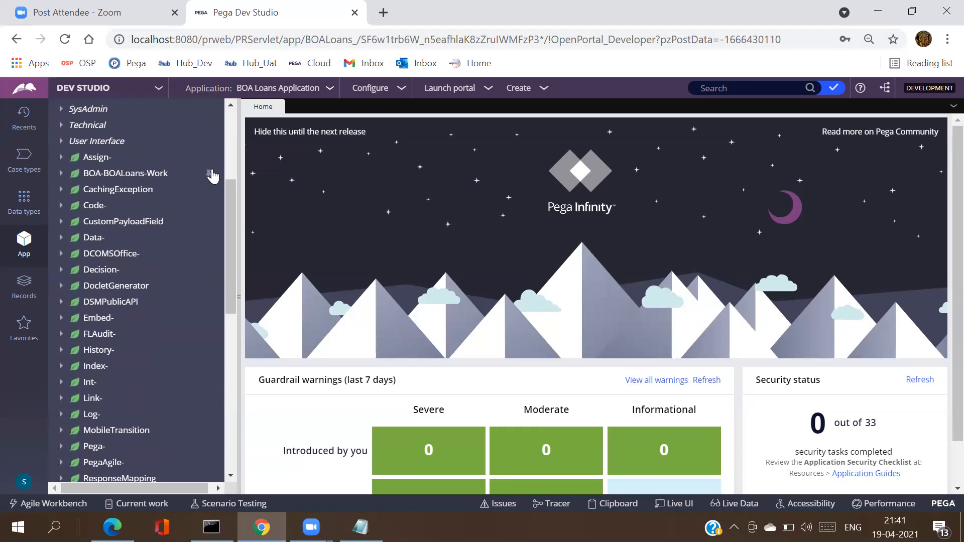
Step: Open the BOA-BOALoans-Work class rule from SysAdmin > Class in the App Explorer
click(147, 180)
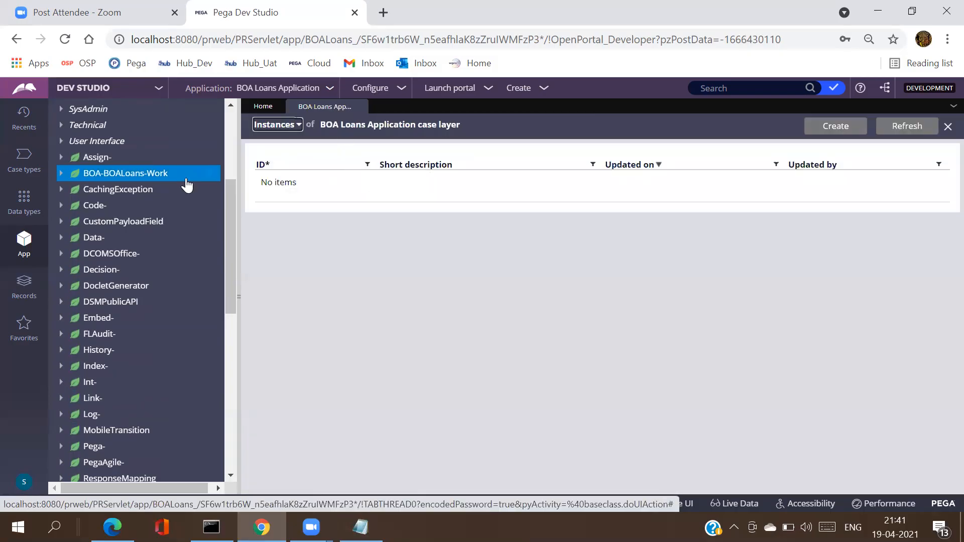
click(59, 175)
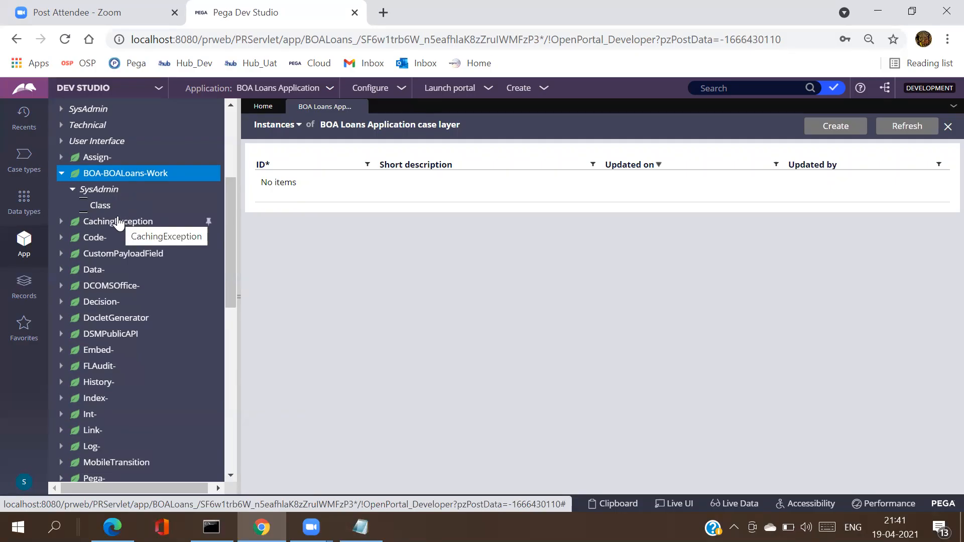
click(143, 222)
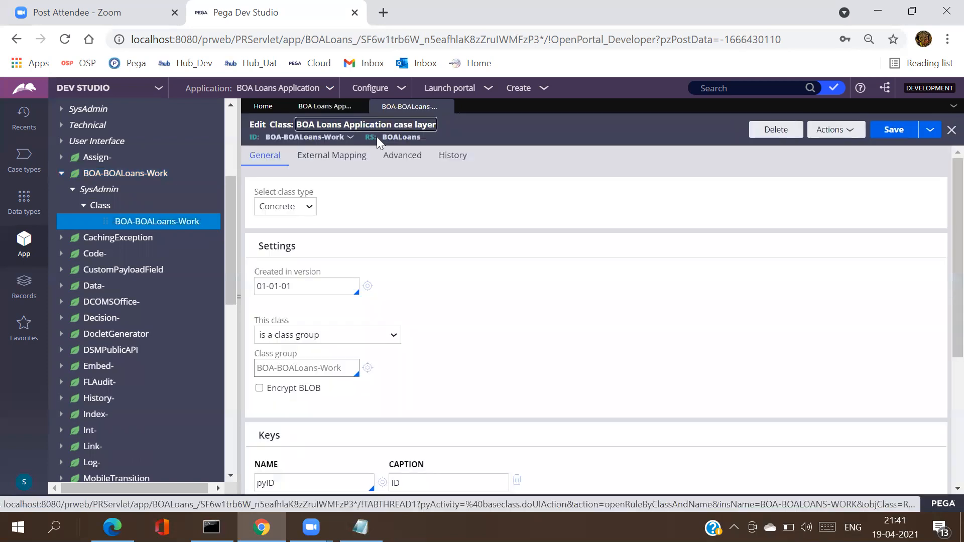
Step: Review the class ID options and the General tab's class group and Work-Cover- parent, then bring Notepad forward
click(319, 138)
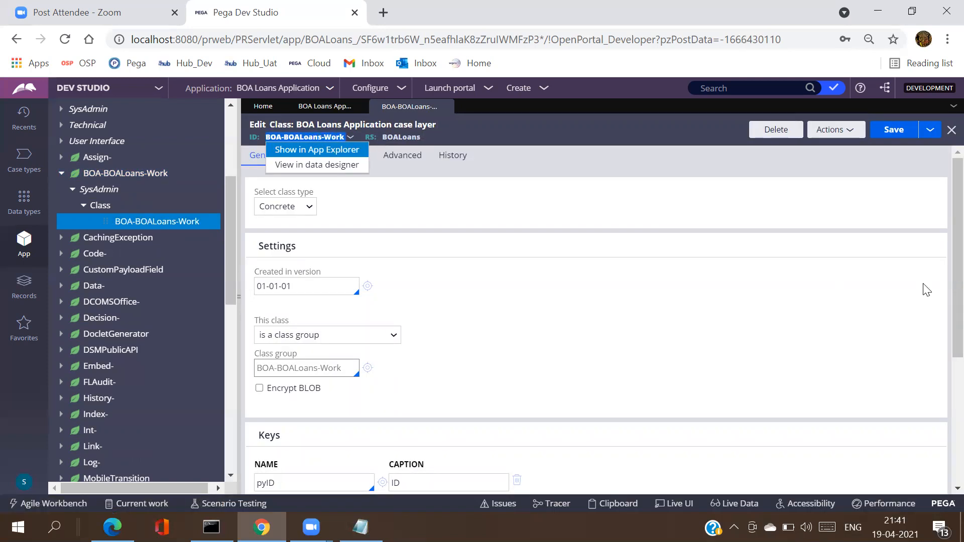
click(897, 189)
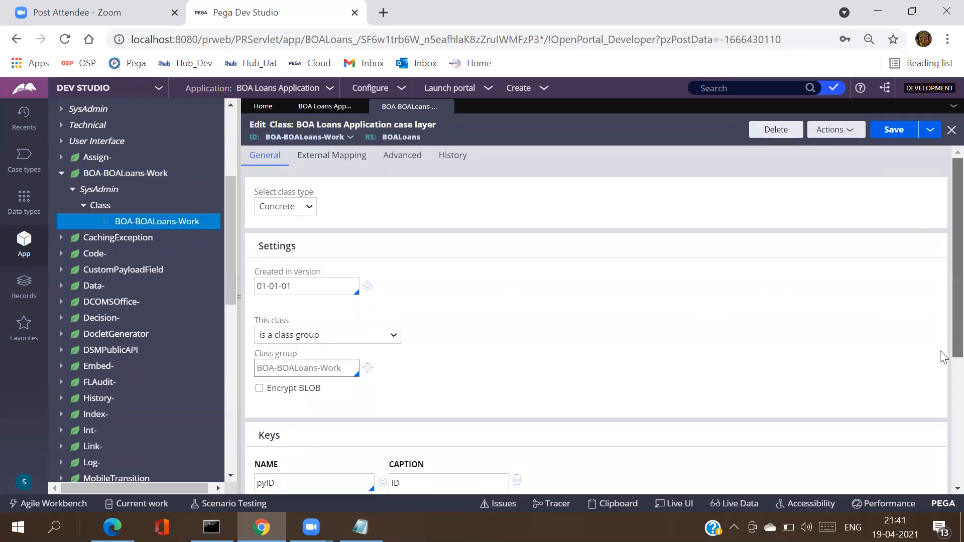
scroll(942, 352, down, 3)
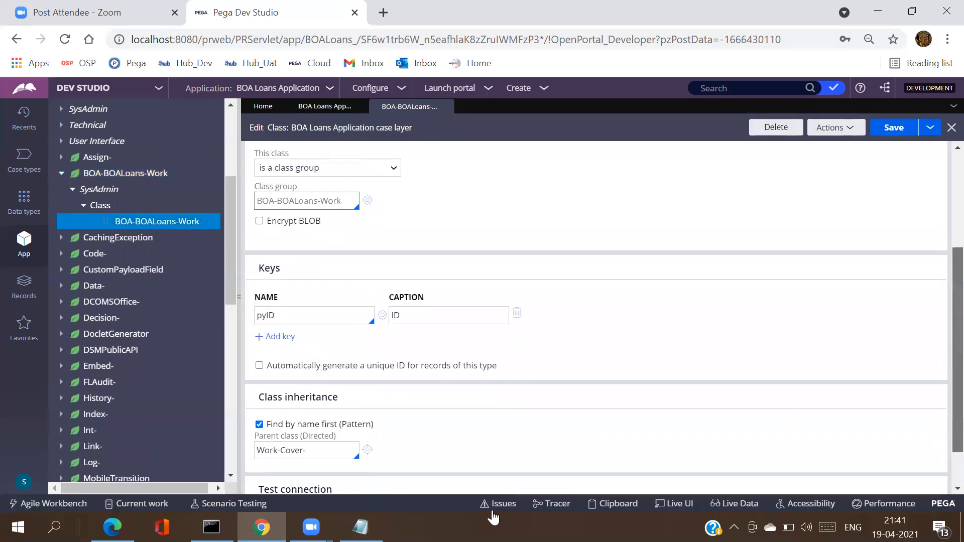
scroll(445, 481, up, 3)
click(360, 528)
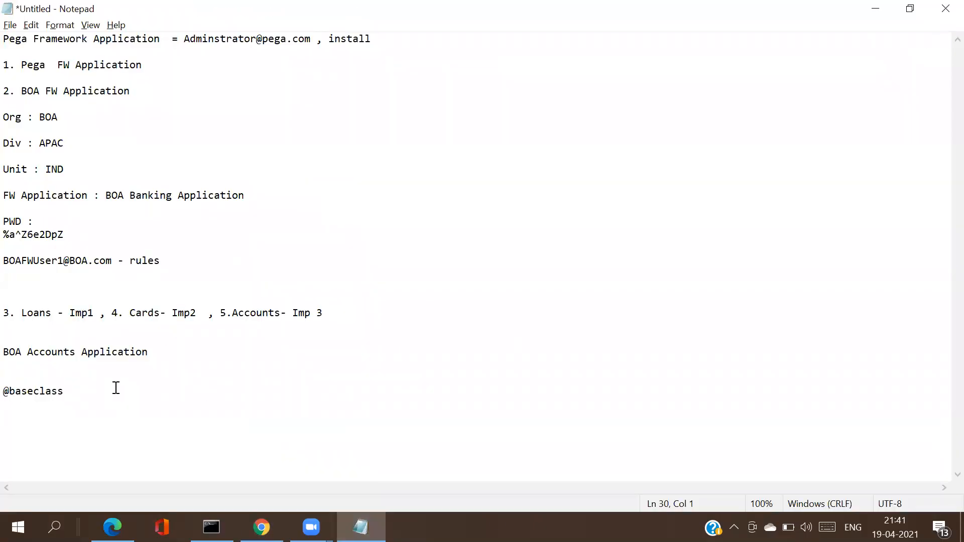
text(BOA-BOALoans-Work)
key(Return)
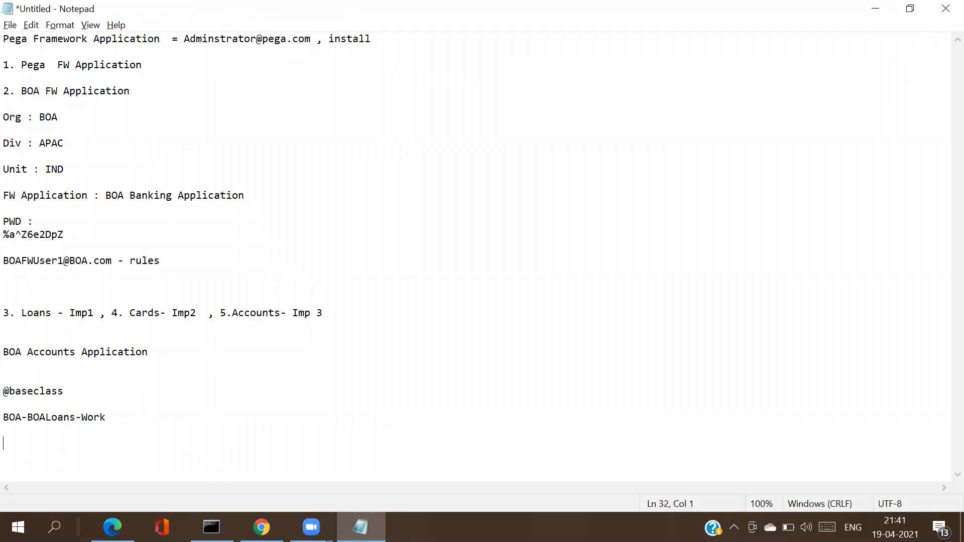
click(124, 417)
text(-)
text(--)
text(Work-)
text( or Work)
text(8)
key(BackSpace)
text(-Co)
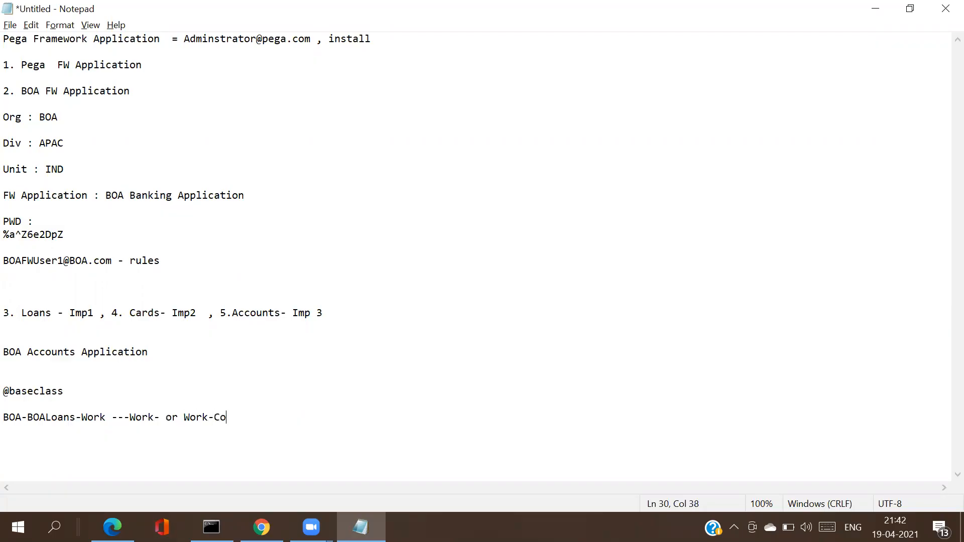
text(c)
key(BackSpace)
text(ver-)
key(alt+Tab)
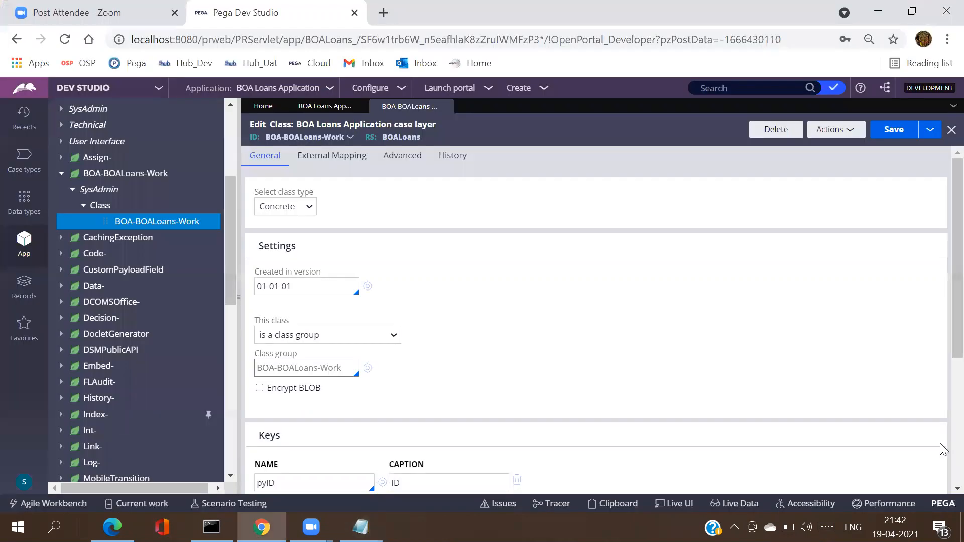
Step: Check the Work-Cover- parent class value and filter the App Explorer to 'BOA-' classes
scroll(320, 394, down, 4)
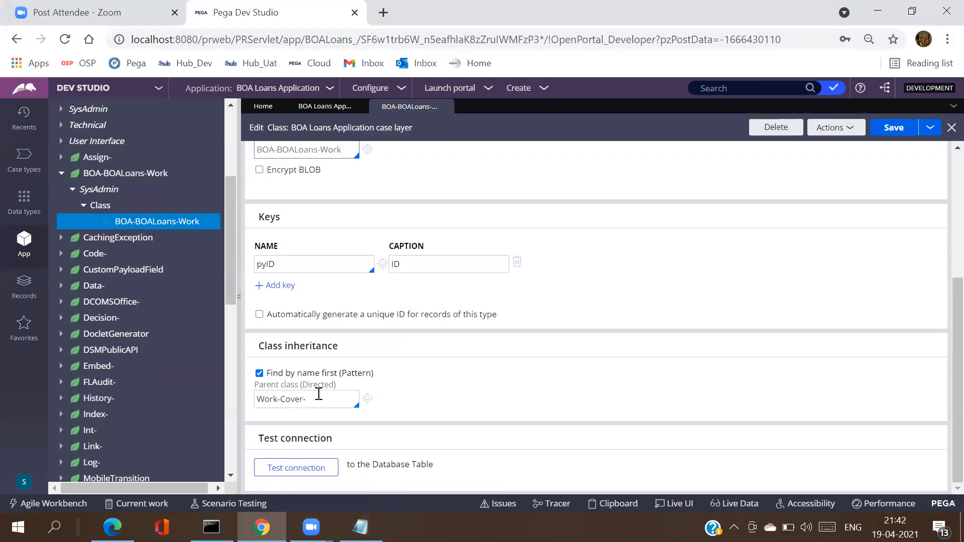
triple_click(319, 394)
click(319, 394)
click(227, 128)
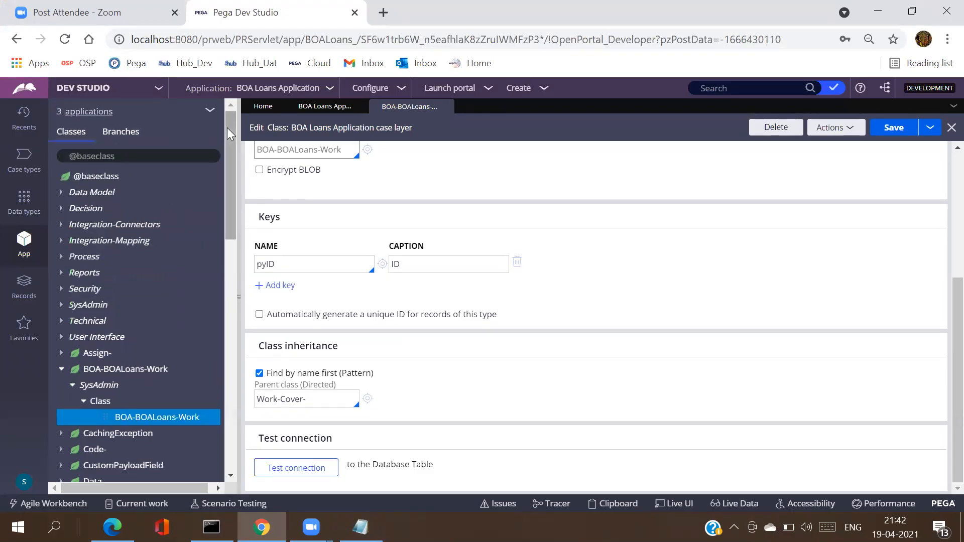
double_click(130, 156)
key(ctrl+a)
text(BOA-)
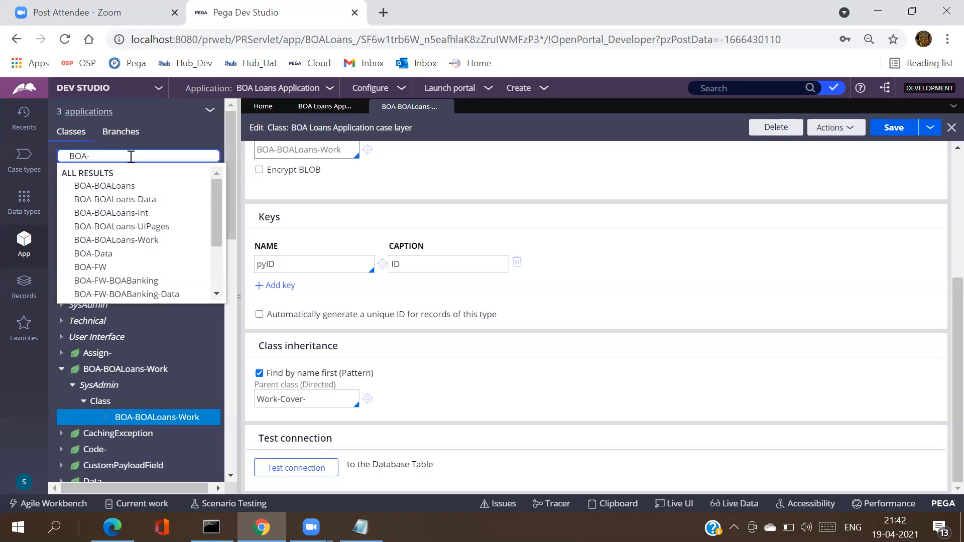
Step: Narrow the search to BOA-FW-BOABanking-Work, copy its name, and select the Work-Cover- parent value
click(135, 281)
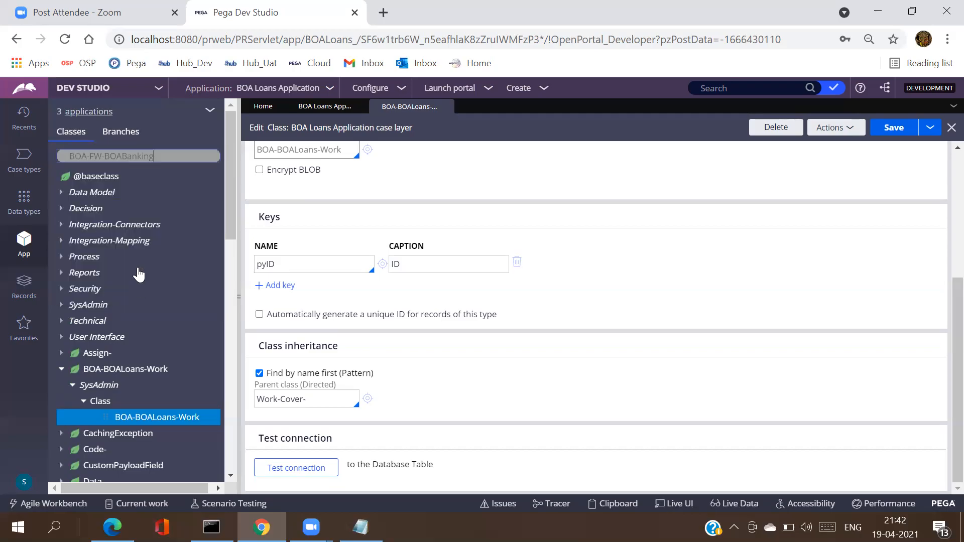
click(170, 155)
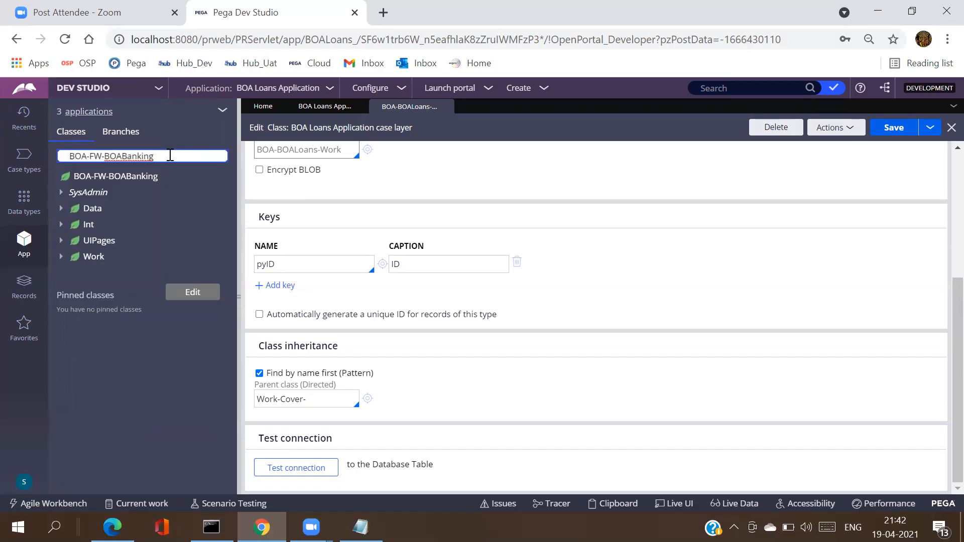
text(-Wo)
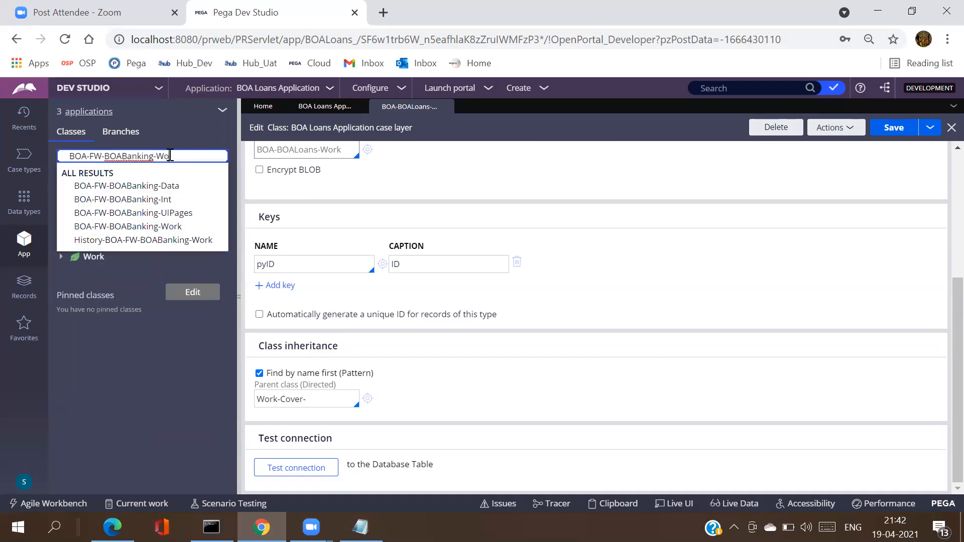
click(172, 186)
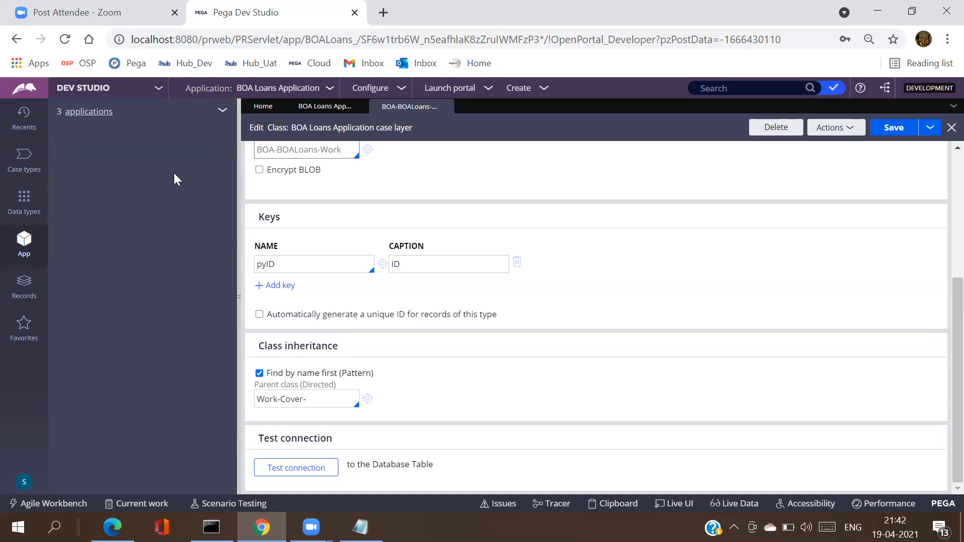
triple_click(181, 157)
key(ctrl+c)
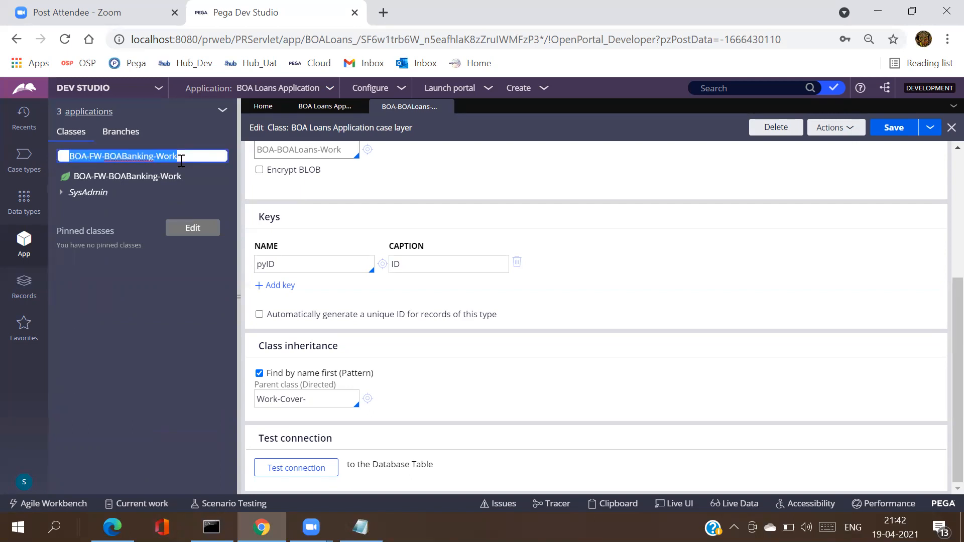
click(317, 401)
triple_click(317, 400)
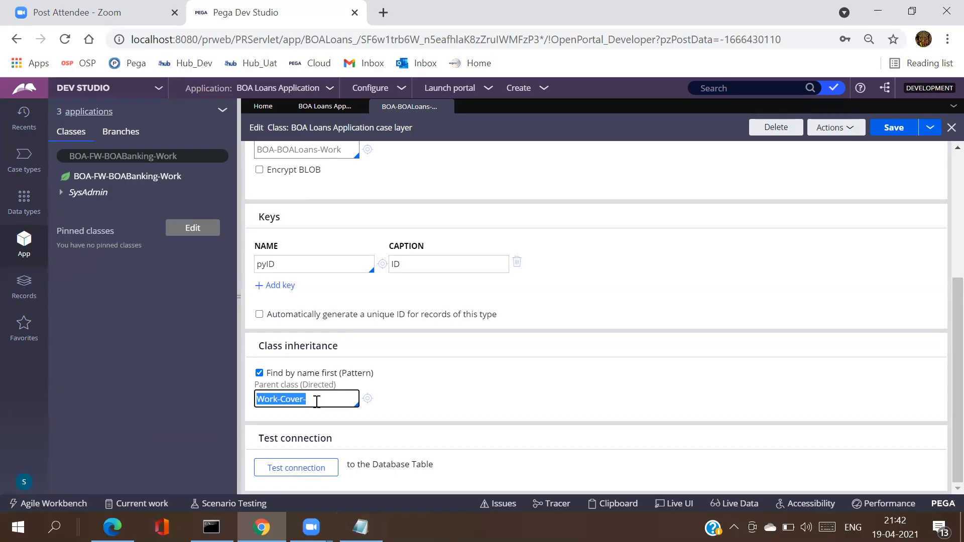
Step: Paste BOA-FW-BOABanking-Work as the directed parent class and save the class
key(ctrl+v)
click(885, 135)
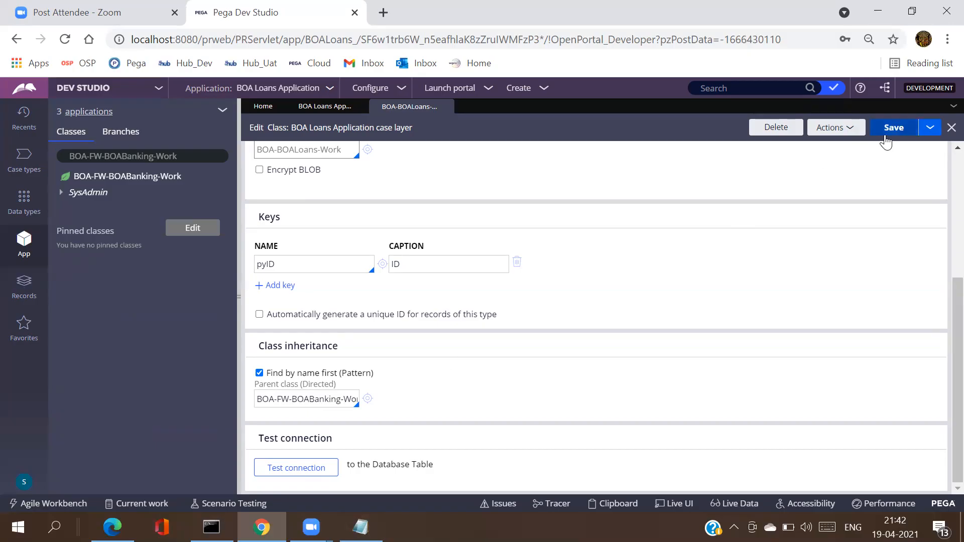
click(303, 400)
triple_click(303, 400)
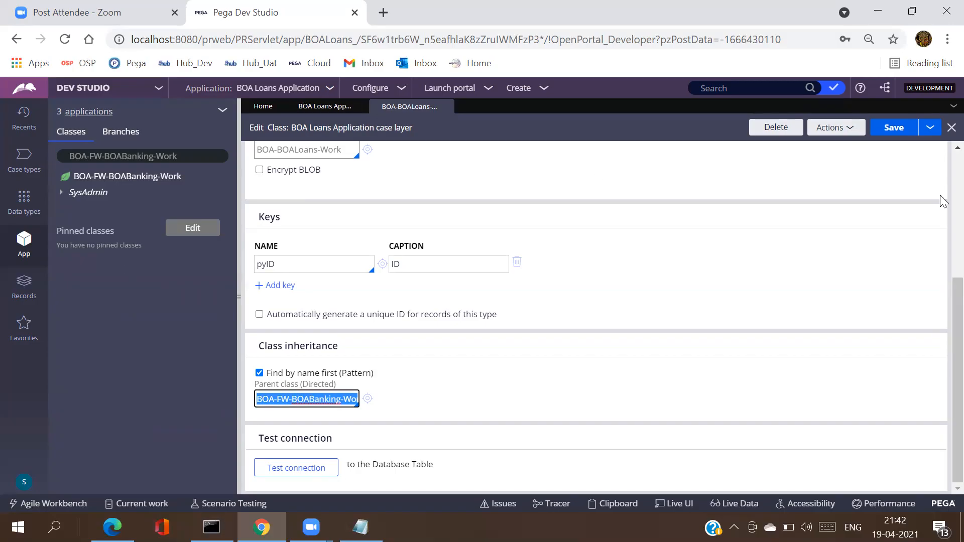
scroll(939, 156, up, 1)
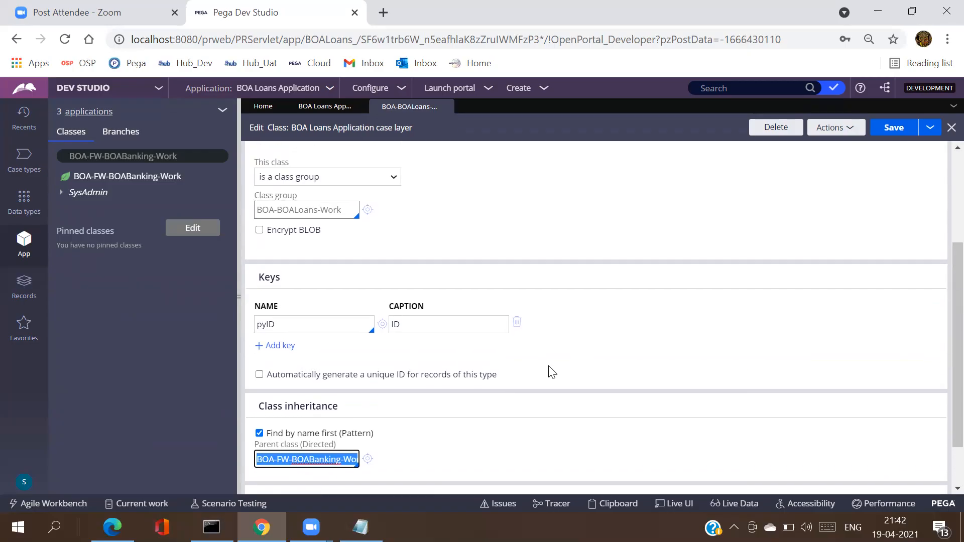
Step: Change the parent class back to Work- and save the class
triple_click(287, 463)
triple_click(284, 210)
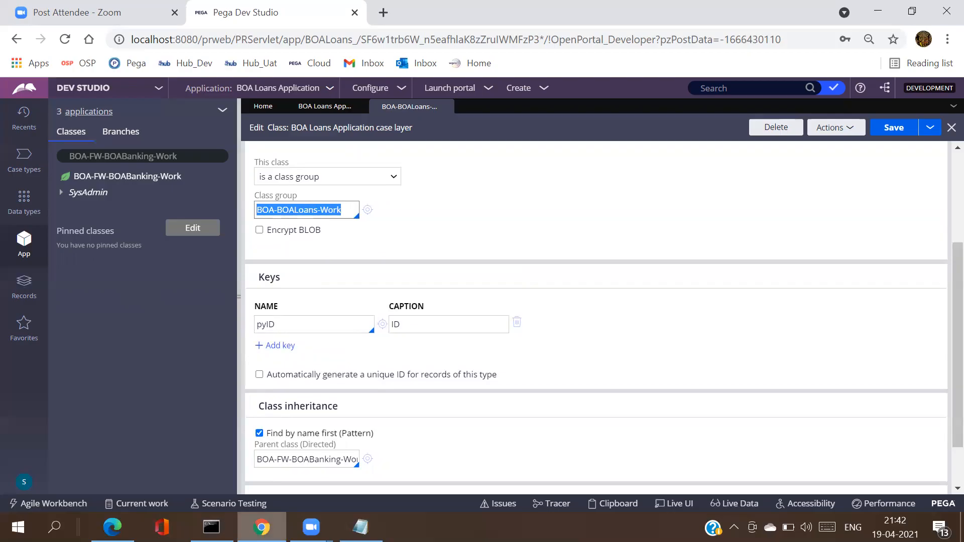
triple_click(304, 461)
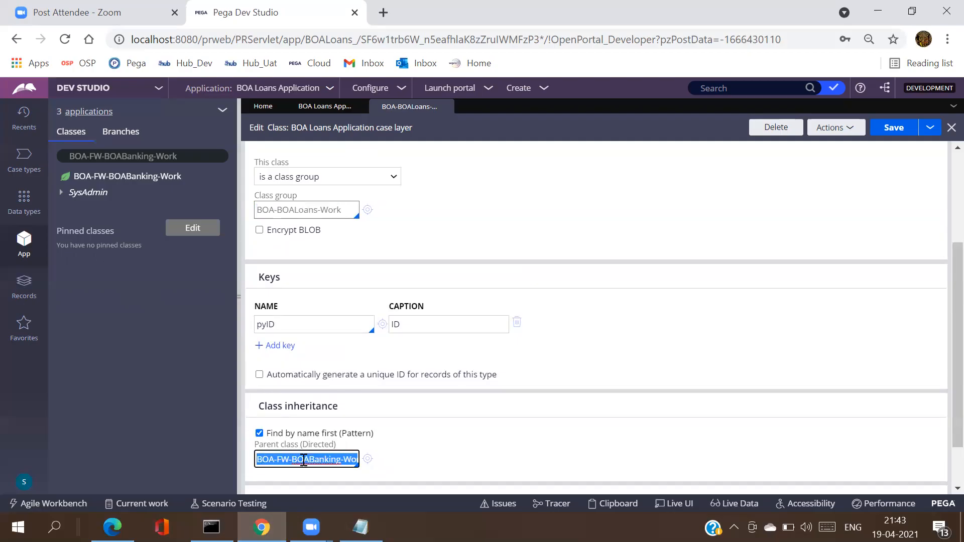
text(Work-)
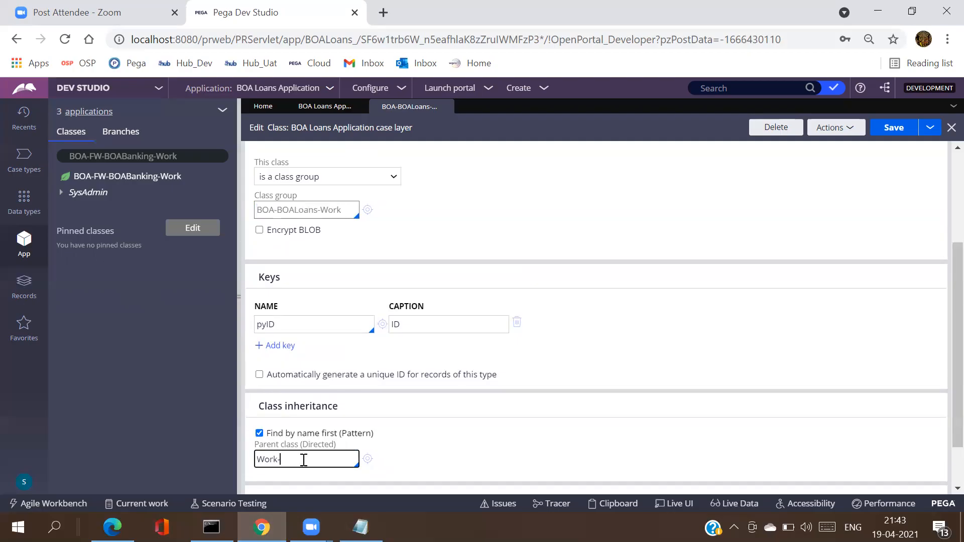
click(910, 136)
Step: Replace the Work- parent with BOA-FW-BOABanking-Work again and save the record
click(180, 154)
key(ctrl+c)
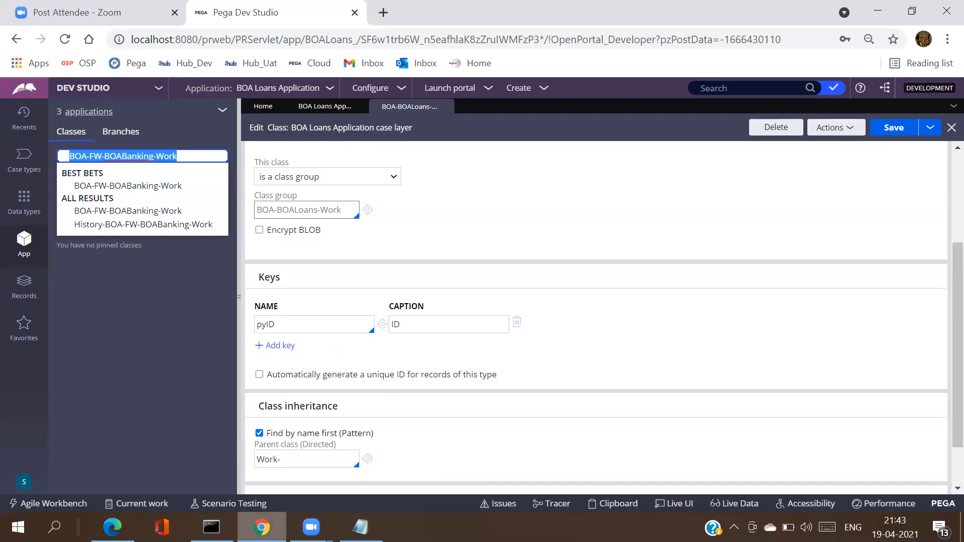
click(296, 456)
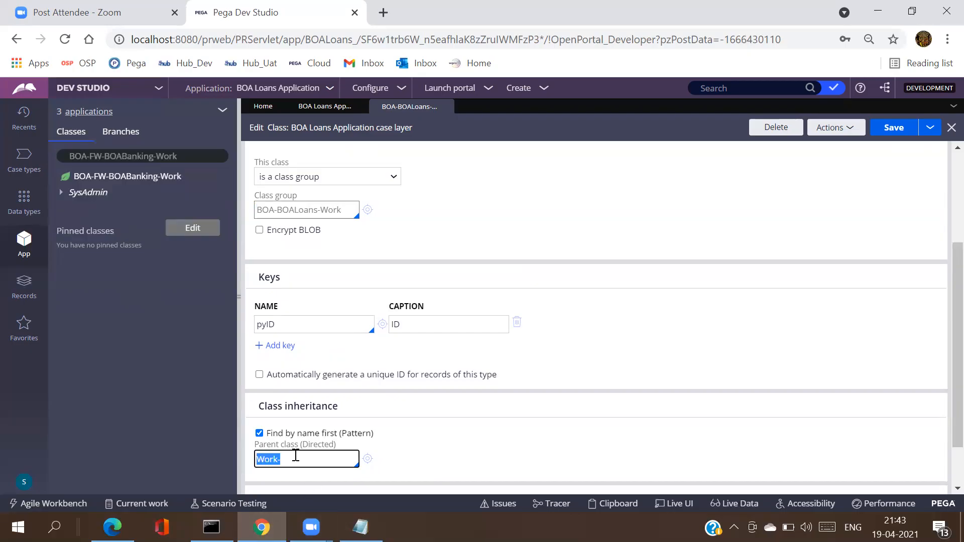
key(ctrl+v)
click(907, 130)
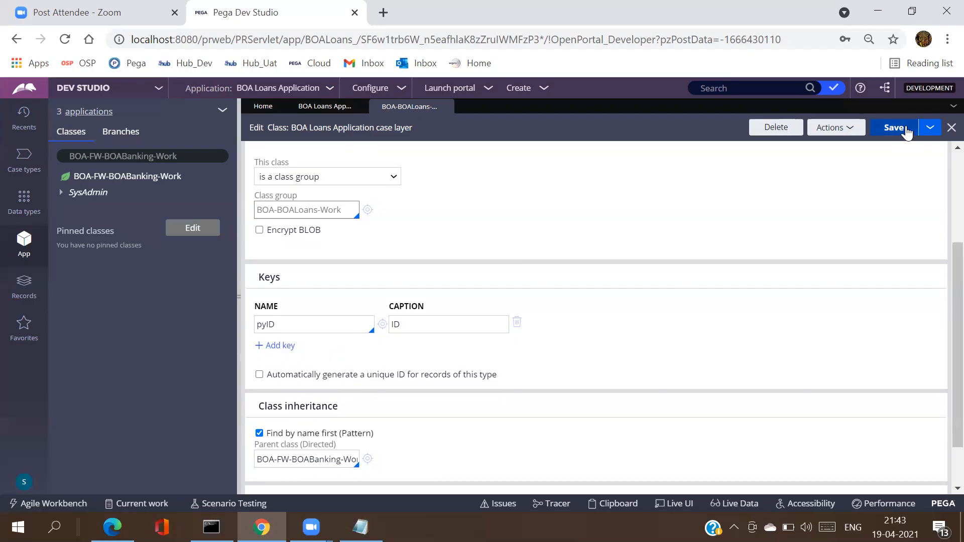
Step: Recheck the BOA-BOALoans-Work class group and parent class values, then select the explorer filter text
double_click(310, 211)
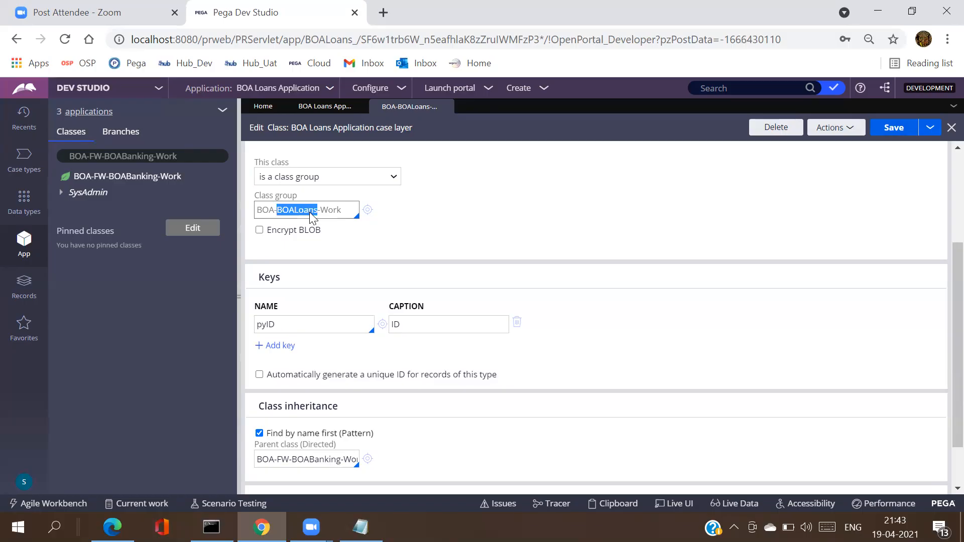
click(293, 459)
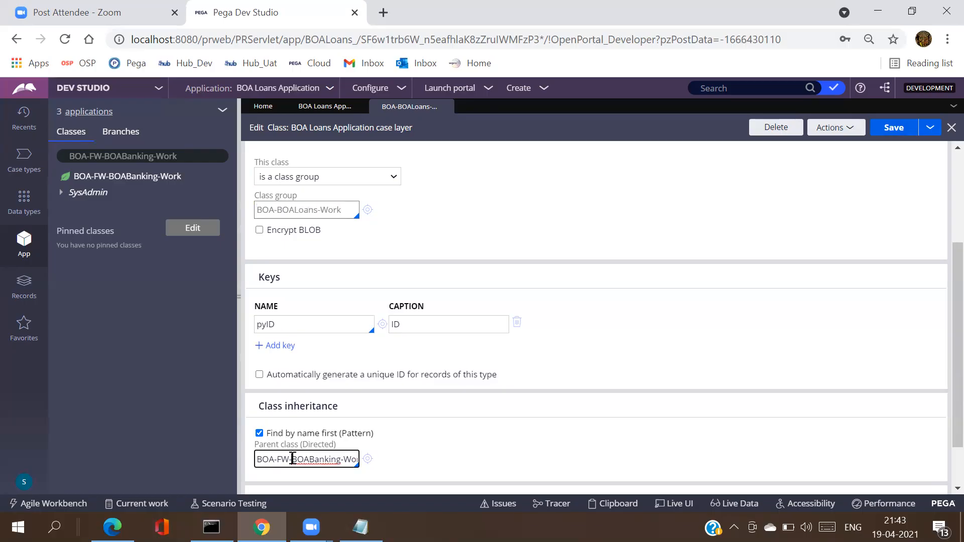
triple_click(292, 459)
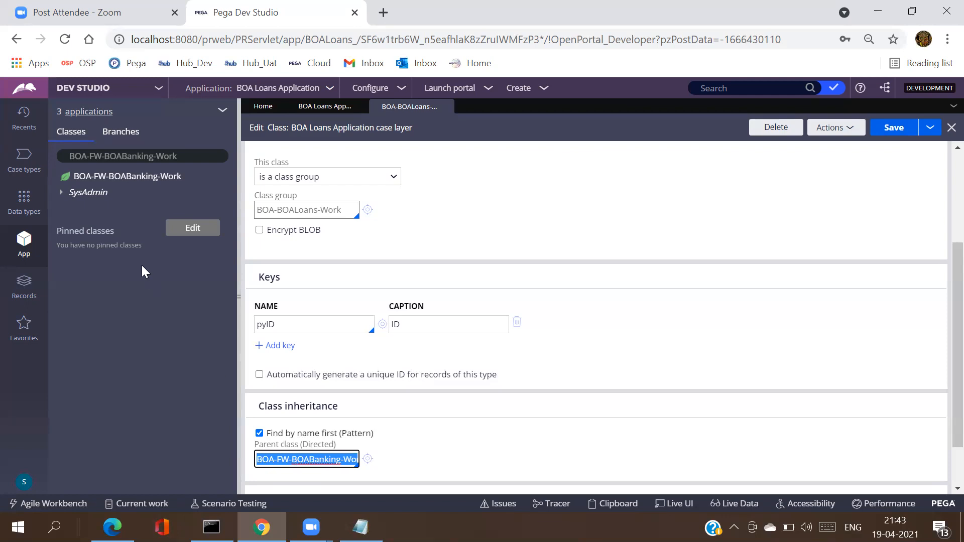
triple_click(127, 160)
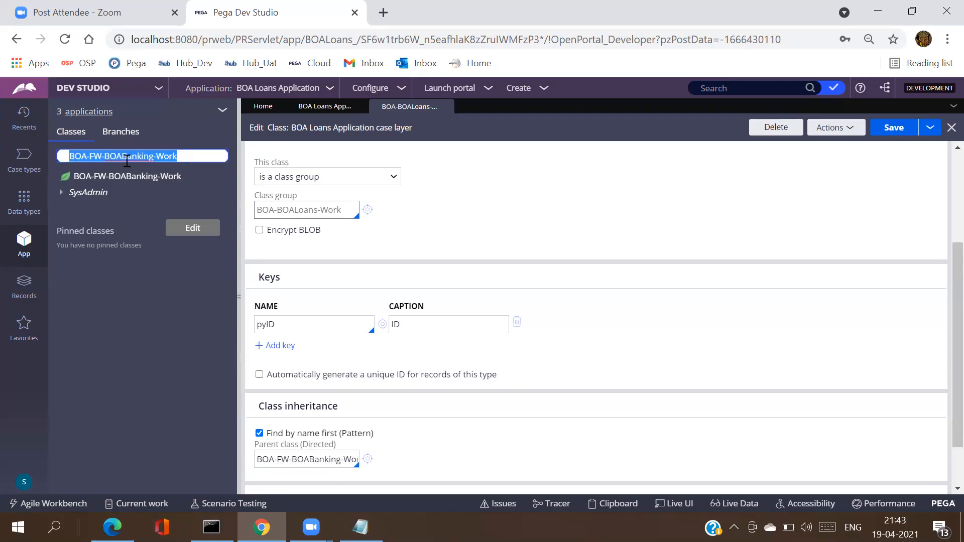
Step: Review the class group BOA-BOALoans-Work and parent class BOA-FW-BOABanking-Work values
double_click(300, 210)
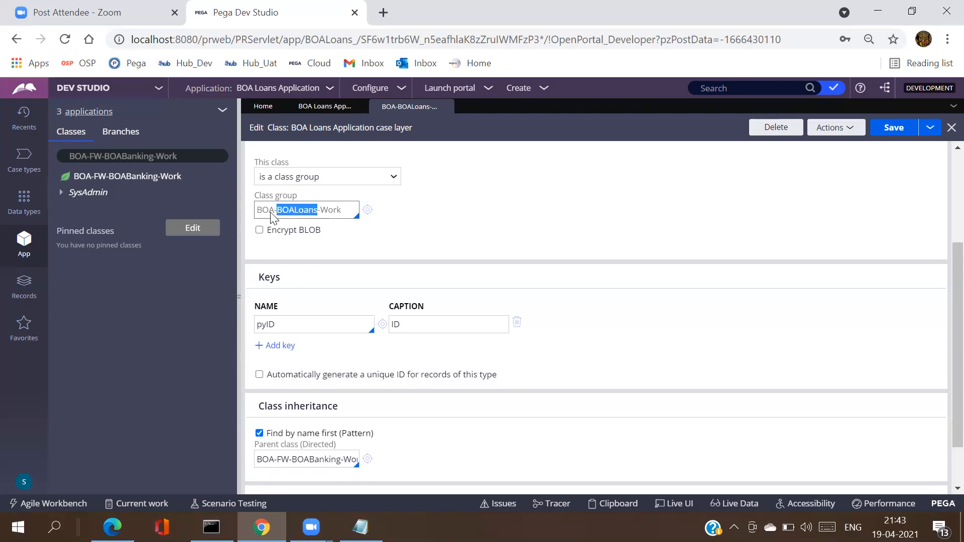
click(303, 217)
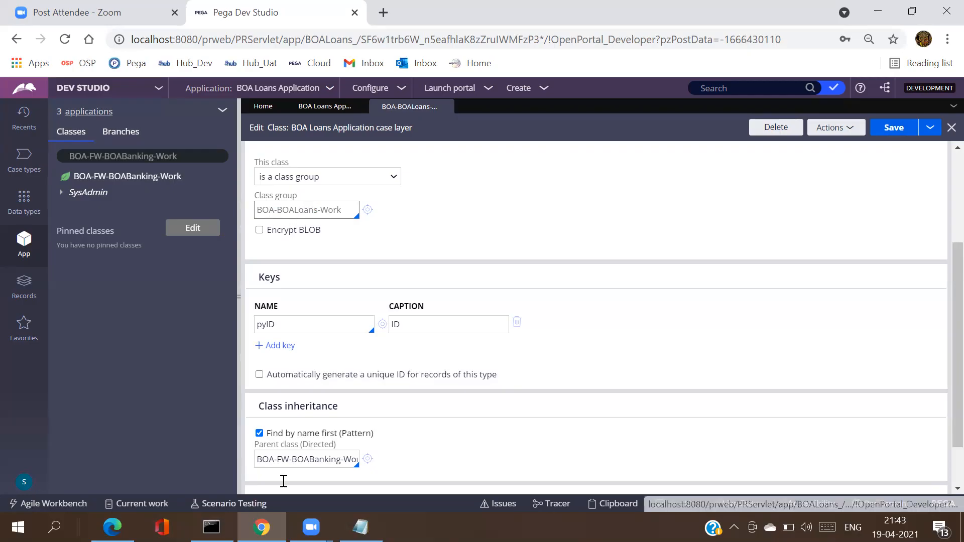
triple_click(317, 459)
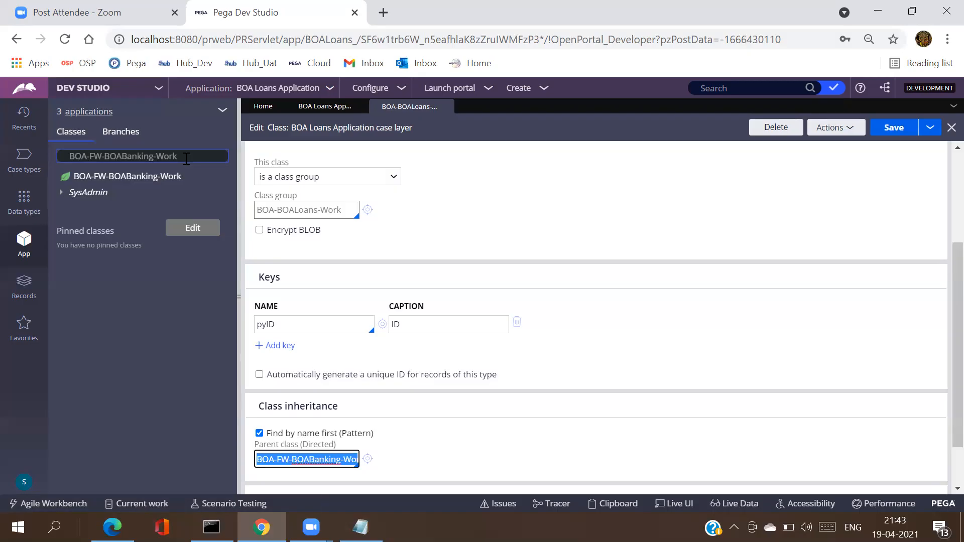
triple_click(289, 211)
key(ctrl+c)
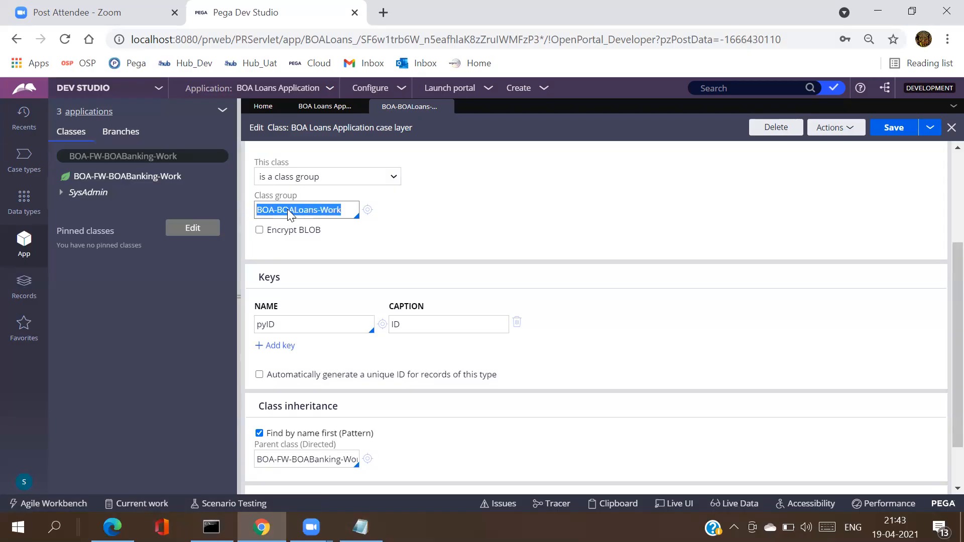
Step: Filter the App Explorer by BOA-BOALoans-Work, trim it back to BOA-, then clear it
triple_click(179, 157)
key(ctrl+v)
key(BackSpace)
key(BackSpace)
key(BackSpace)
key(BackSpace)
key(BackSpace)
key(BackSpace)
key(BackSpace)
key(BackSpace)
key(BackSpace)
key(BackSpace)
key(BackSpace)
key(BackSpace)
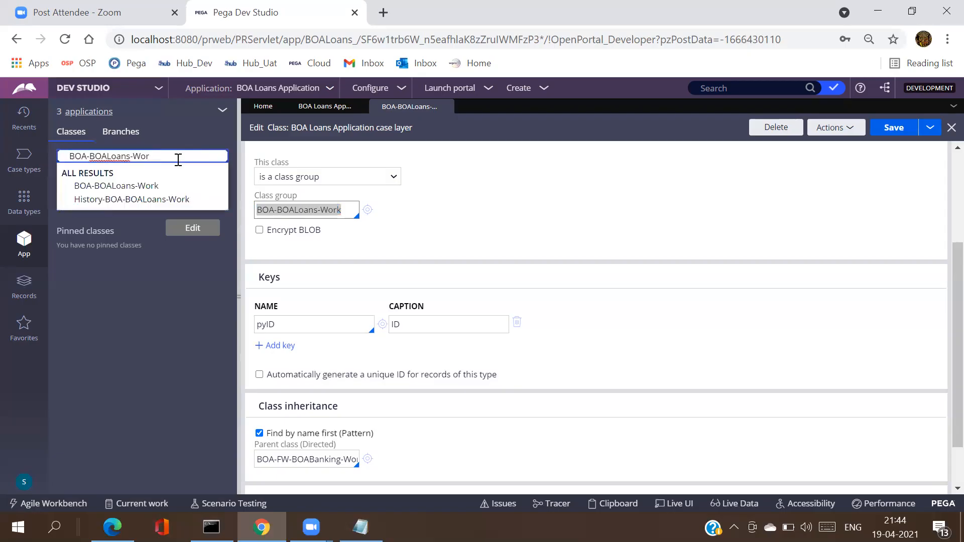
key(BackSpace)
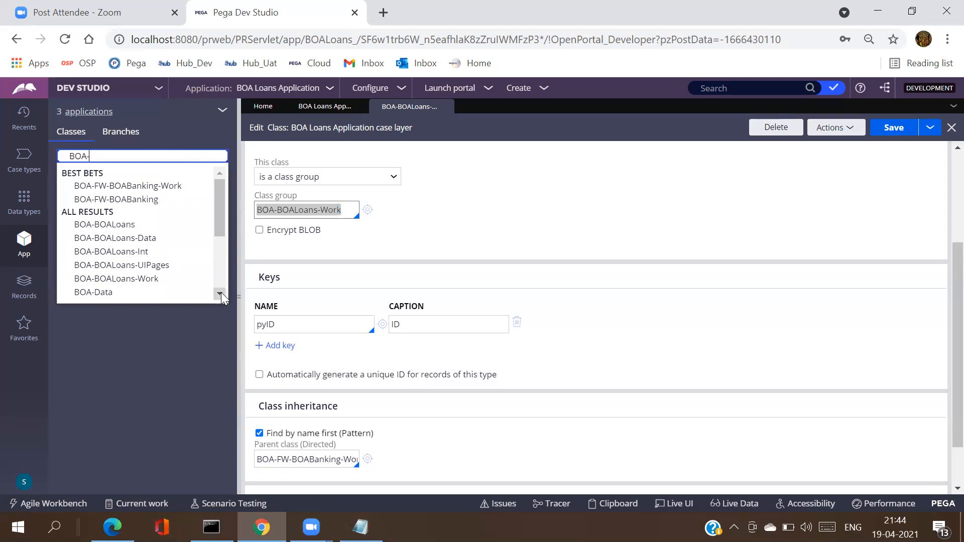
scroll(221, 293, down, 4)
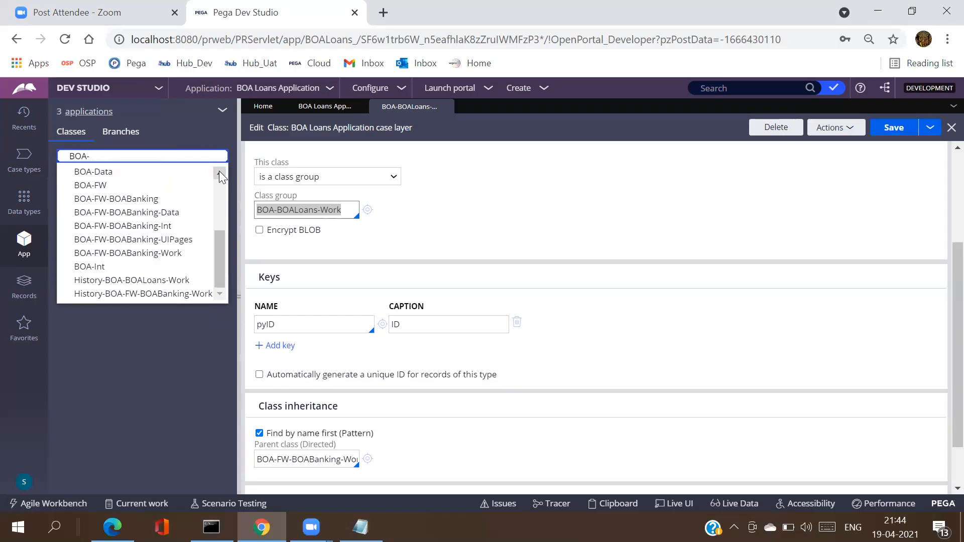
scroll(219, 171, up, 4)
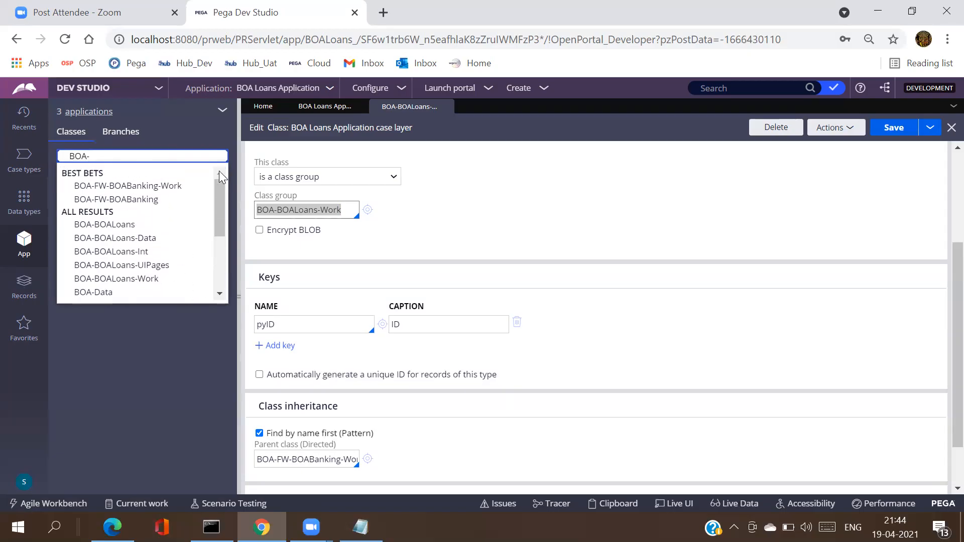
text(A)
key(BackSpace)
text(BOA)
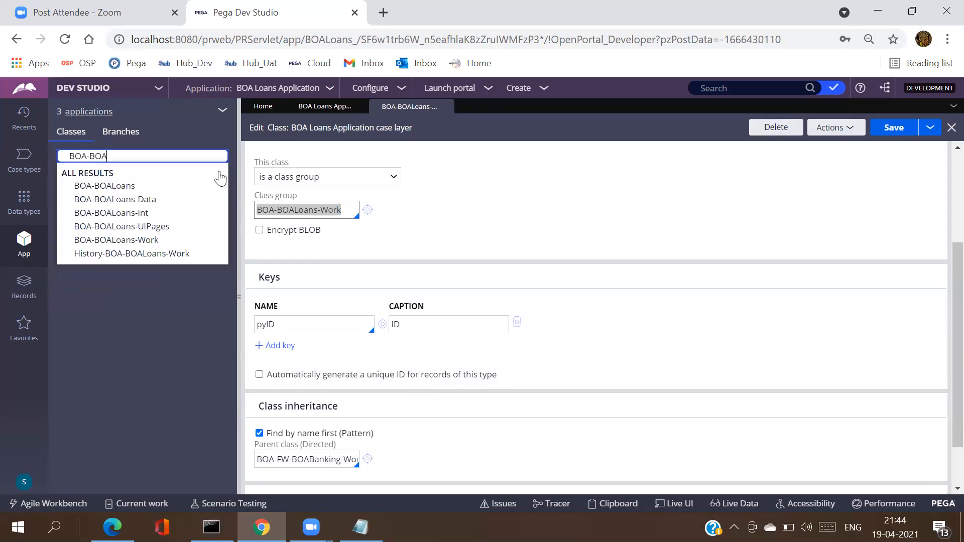
key(BackSpace)
key(BackSpace)
key(BackSpace)
key(BackSpace)
key(BackSpace)
key(BackSpace)
key(BackSpace)
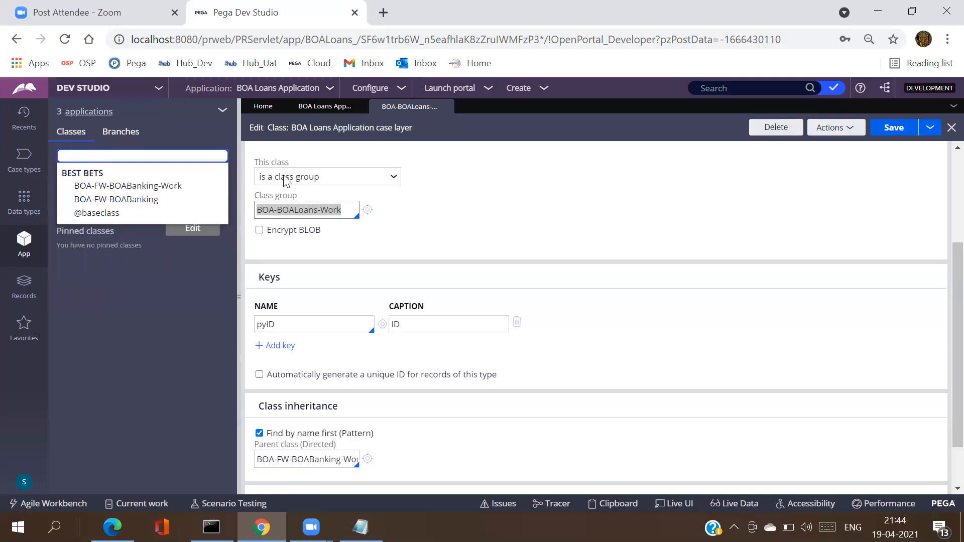
Step: Verify the class group and parent class values once more and save the class record again
triple_click(344, 215)
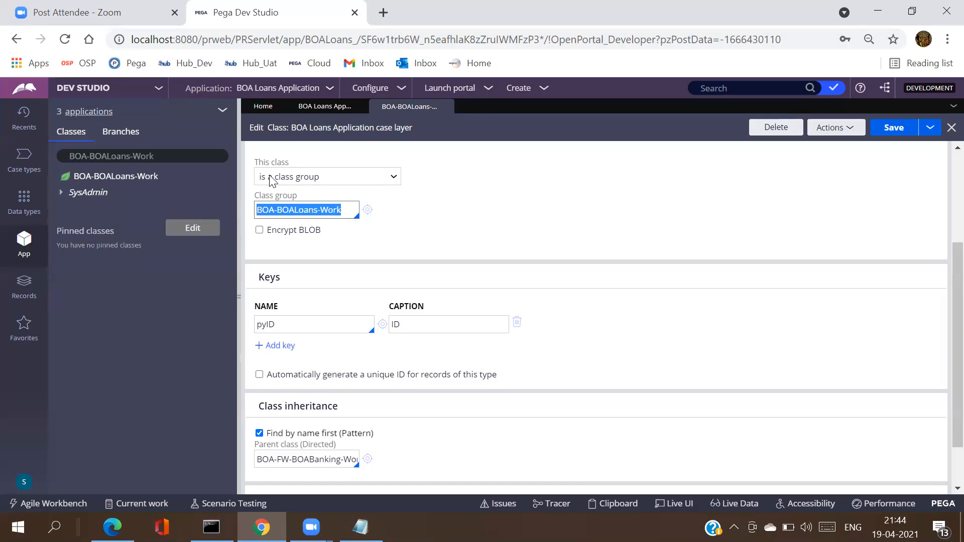
triple_click(319, 459)
triple_click(319, 459)
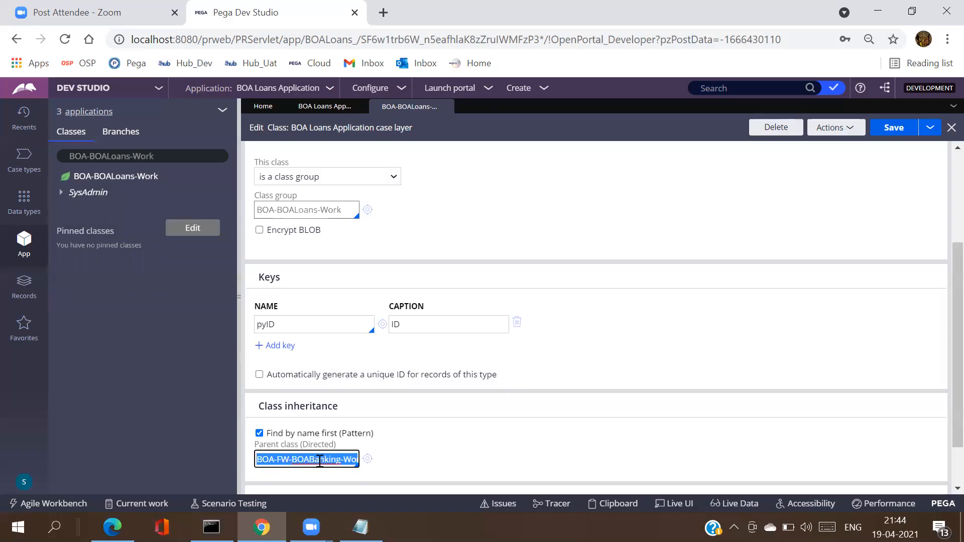
double_click(297, 215)
triple_click(297, 216)
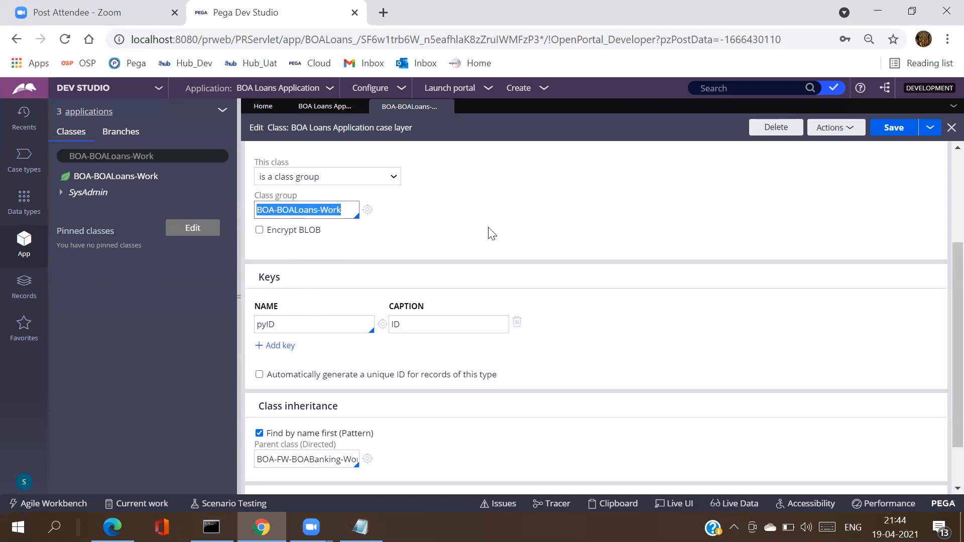
click(894, 130)
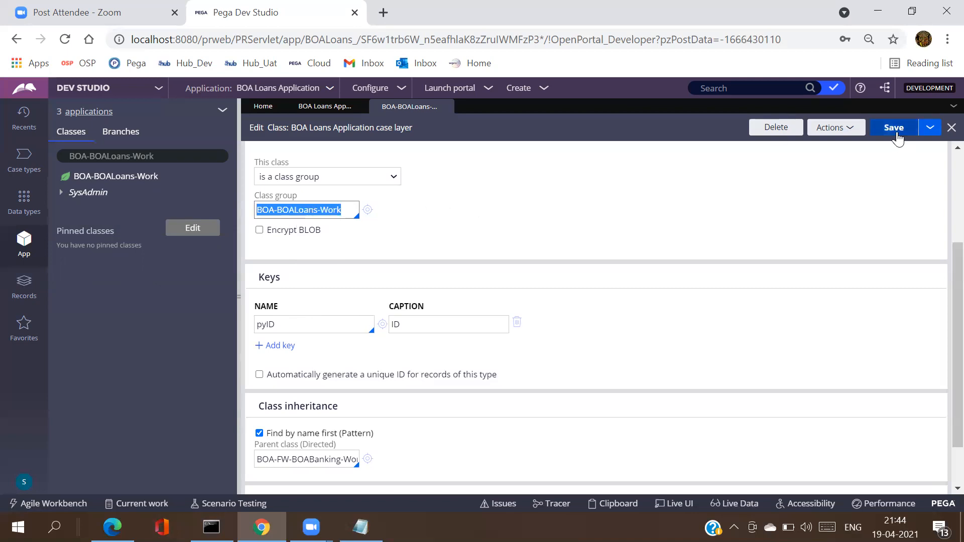
mouse_move(360, 528)
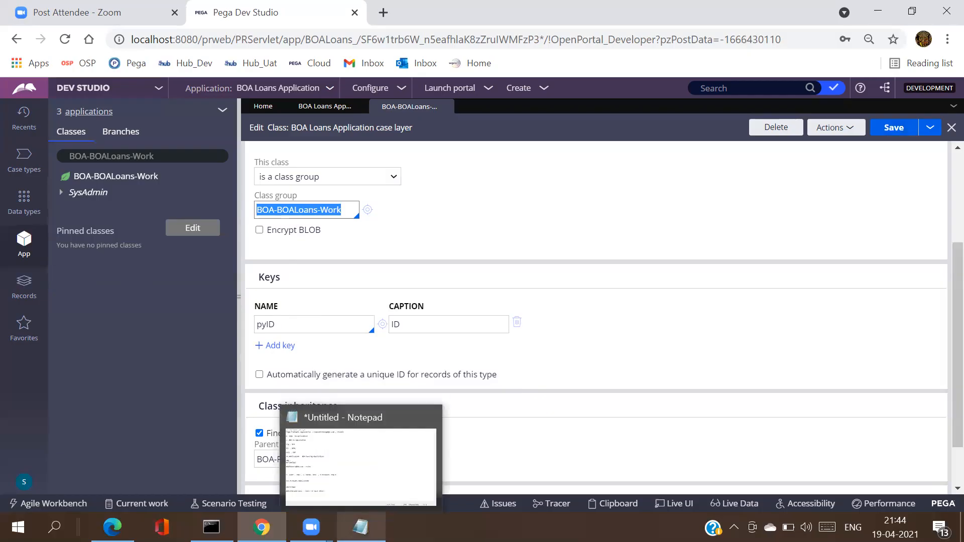
Step: Clear the App Explorer filter and copy the class group name BOA-BOALoans-Work
click(163, 160)
key(ctrl+a)
key(BackSpace)
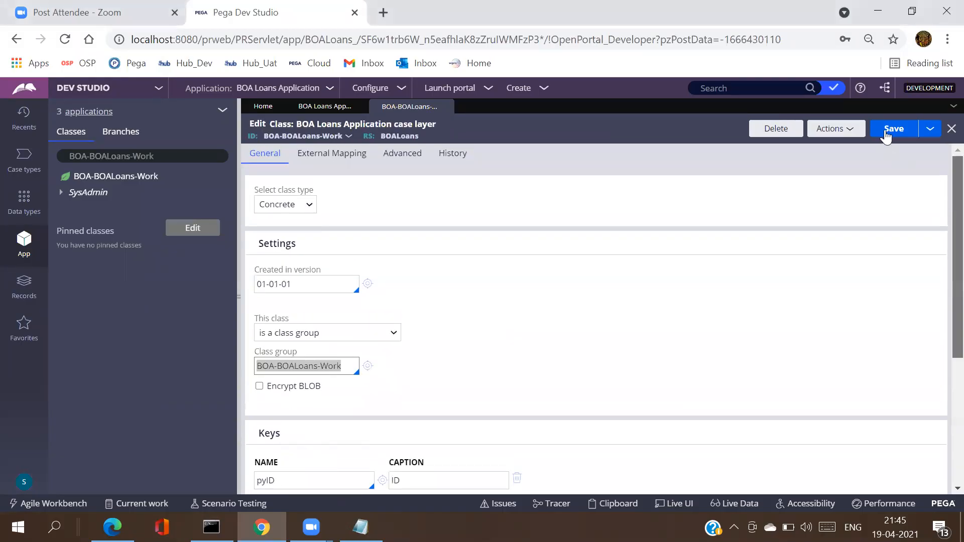
triple_click(299, 368)
key(ctrl+c)
Step: In Notepad, paste the class name on a new line and change Work to Data, giving 'BOA-BOALoans-Data'
key(alt+Tab)
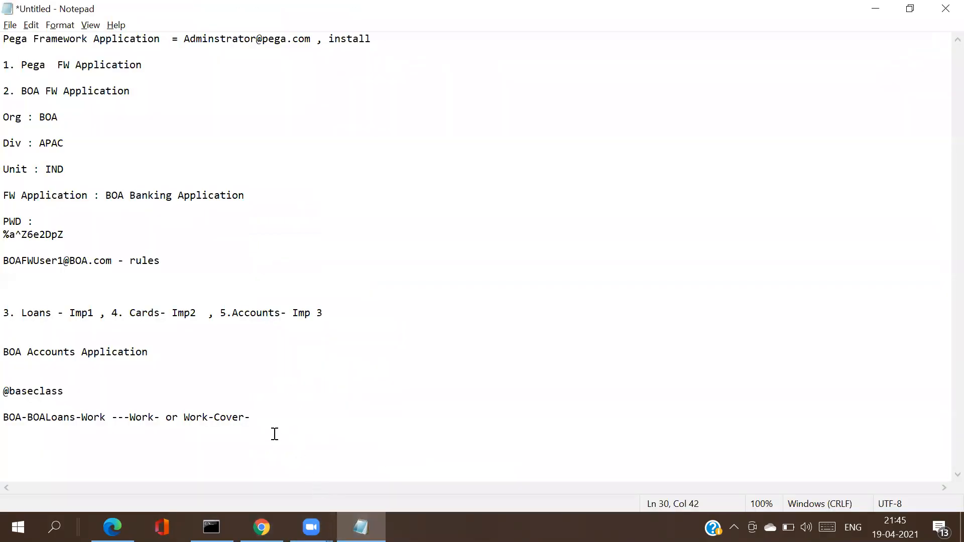
key(Return)
key(Return)
drag(106, 419, 9, 415)
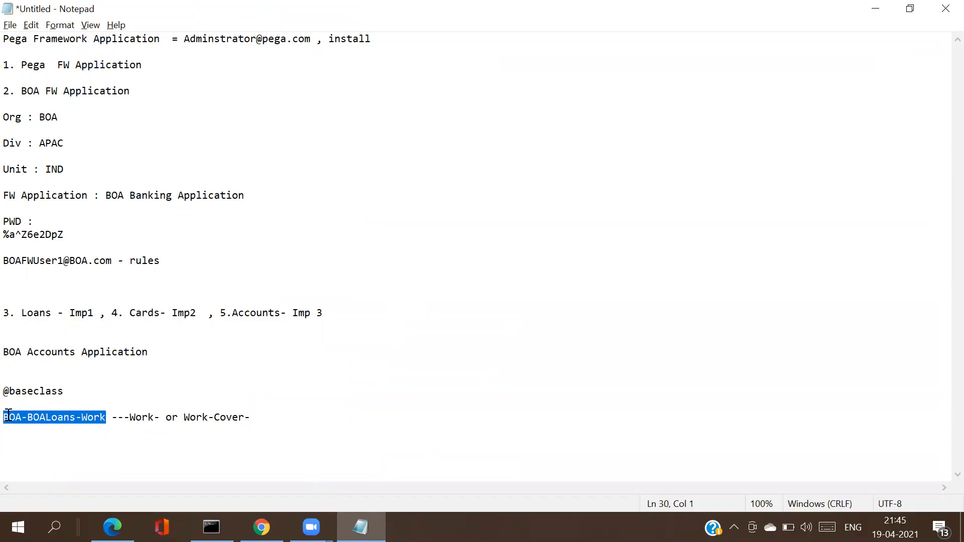
click(261, 418)
key(Return)
key(Return)
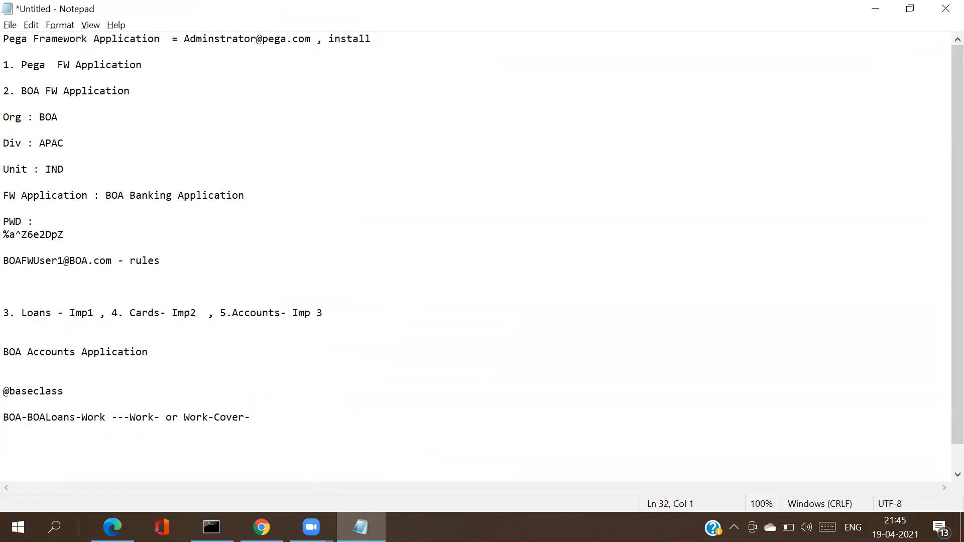
key(ctrl+v)
key(BackSpace)
key(BackSpace)
key(BackSpace)
key(BackSpace)
text(Data)
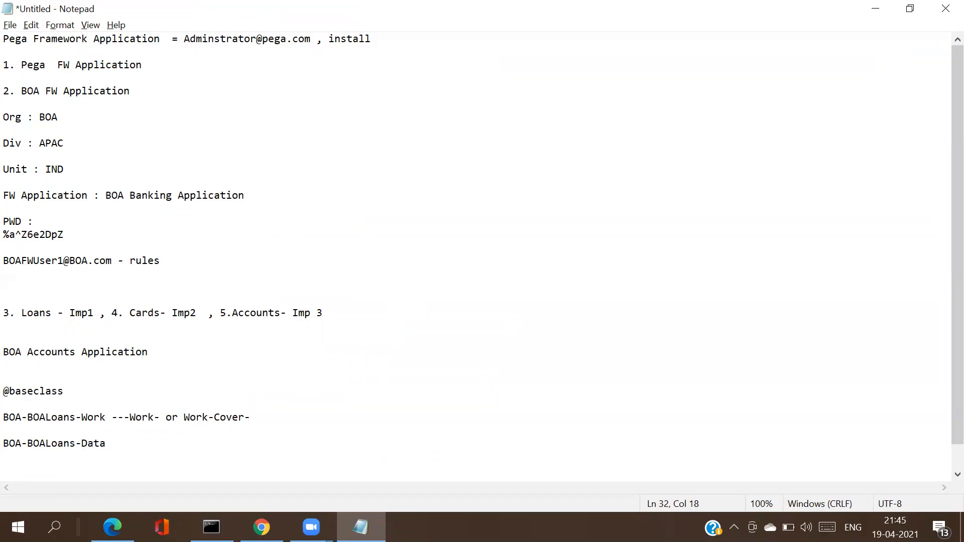
key(alt+Tab)
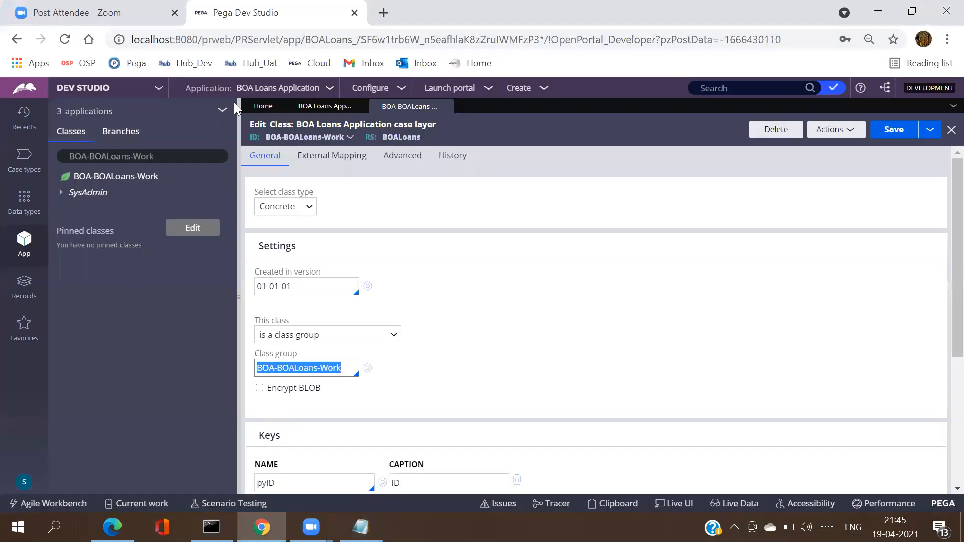
Step: Search 'BOA-BOALoans' and open the BOA-BOALoans-Data class record from the SysAdmin group
click(196, 155)
text(BOA-BOALoans)
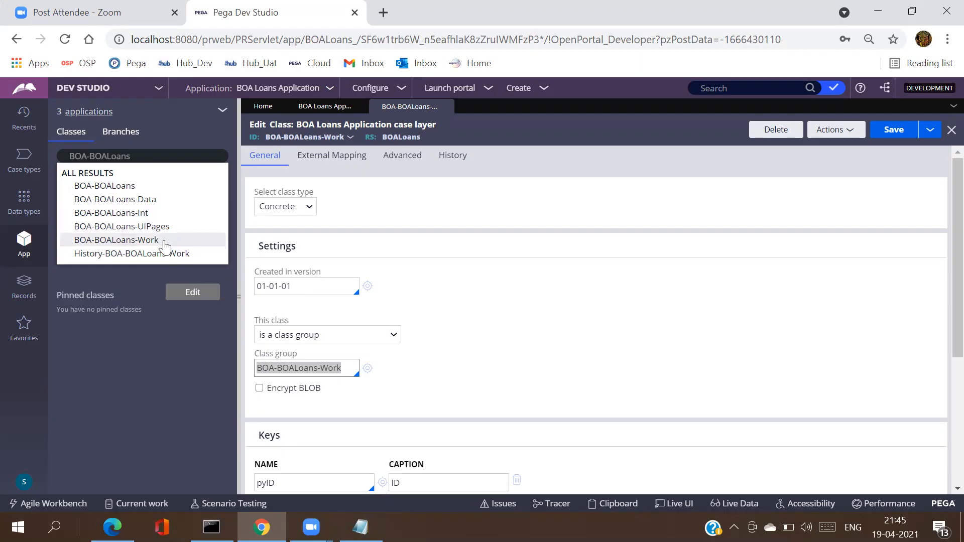
click(134, 206)
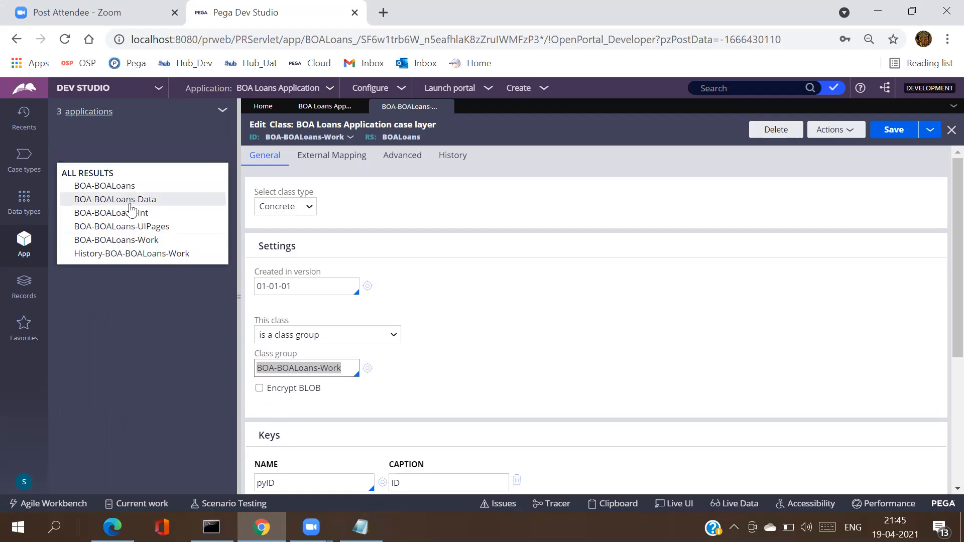
click(65, 196)
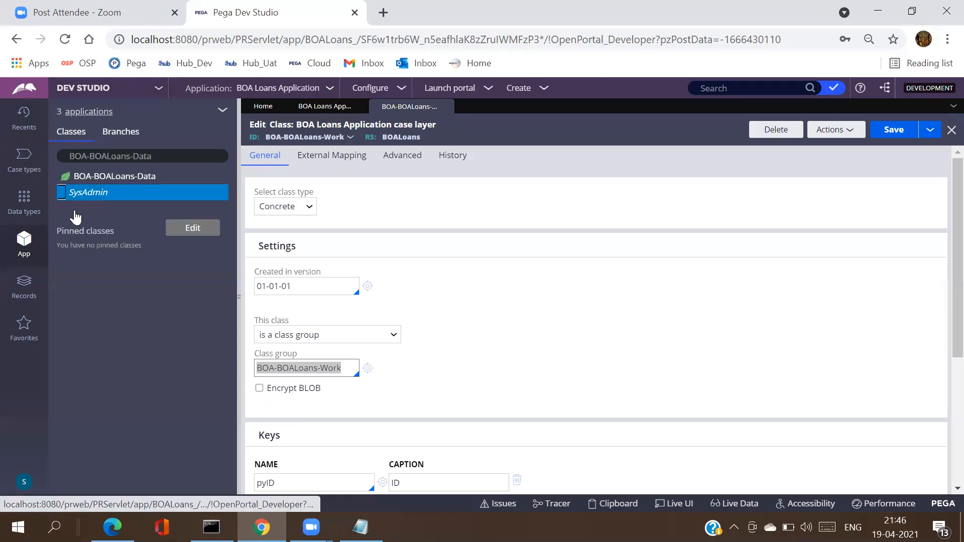
click(119, 227)
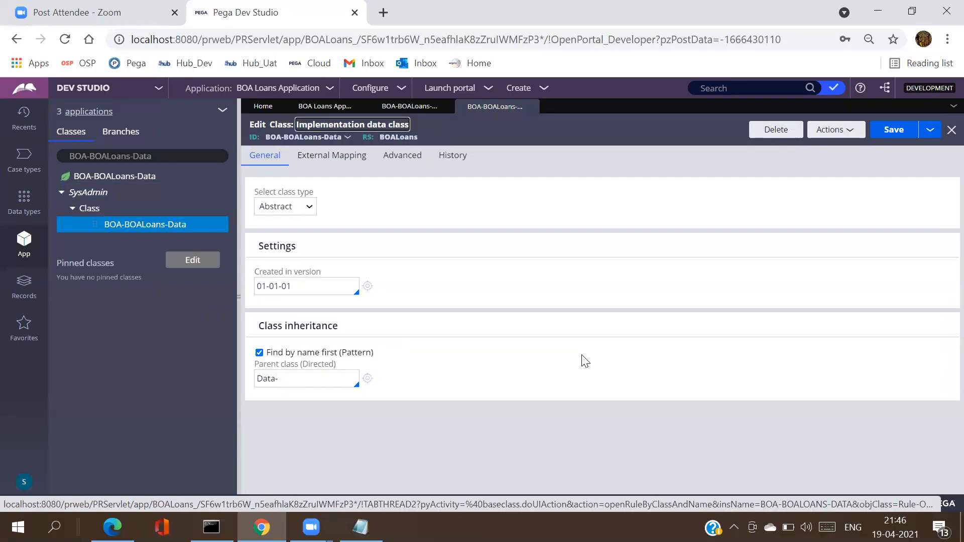
Step: Check its Data- parent class, select the BOA-BOALoans-Data class name, and bring Notepad forward
click(281, 380)
double_click(281, 380)
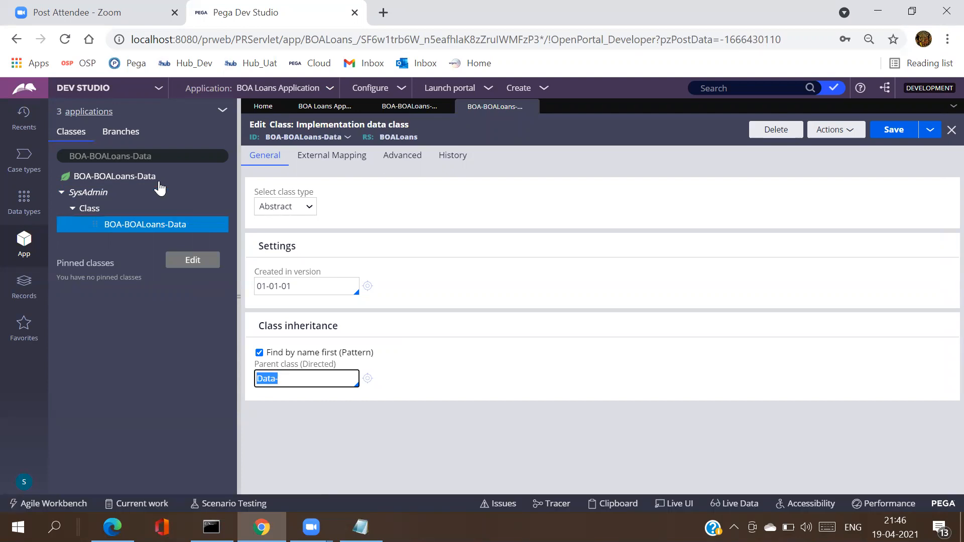
click(172, 155)
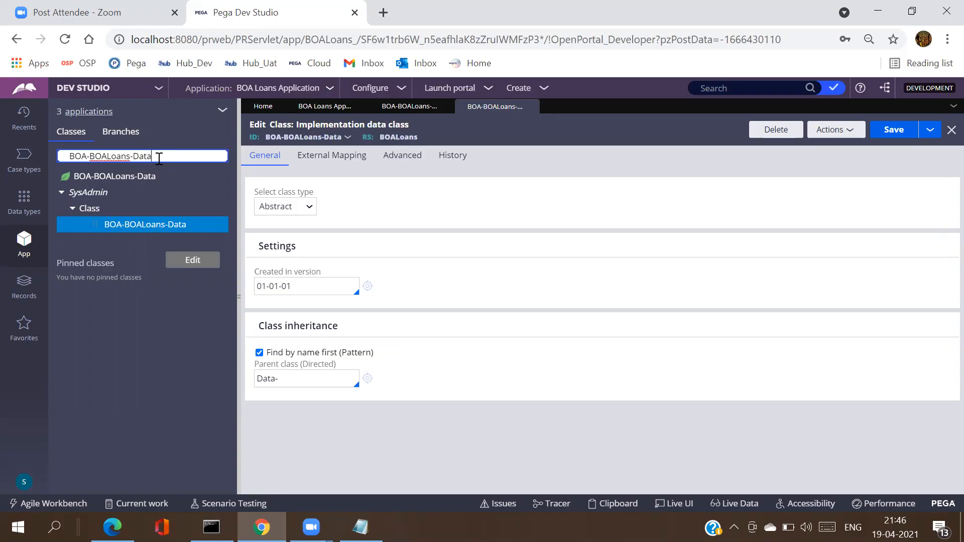
triple_click(159, 158)
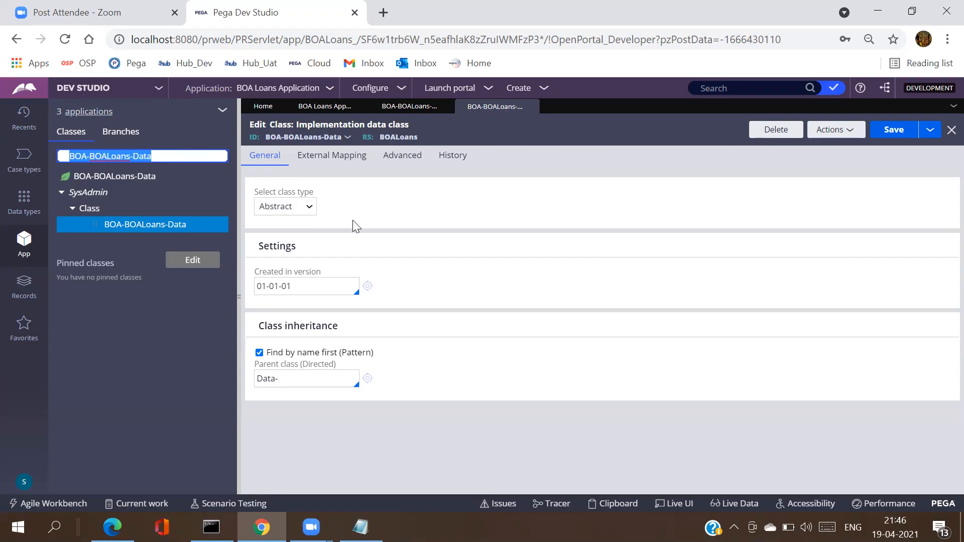
click(363, 526)
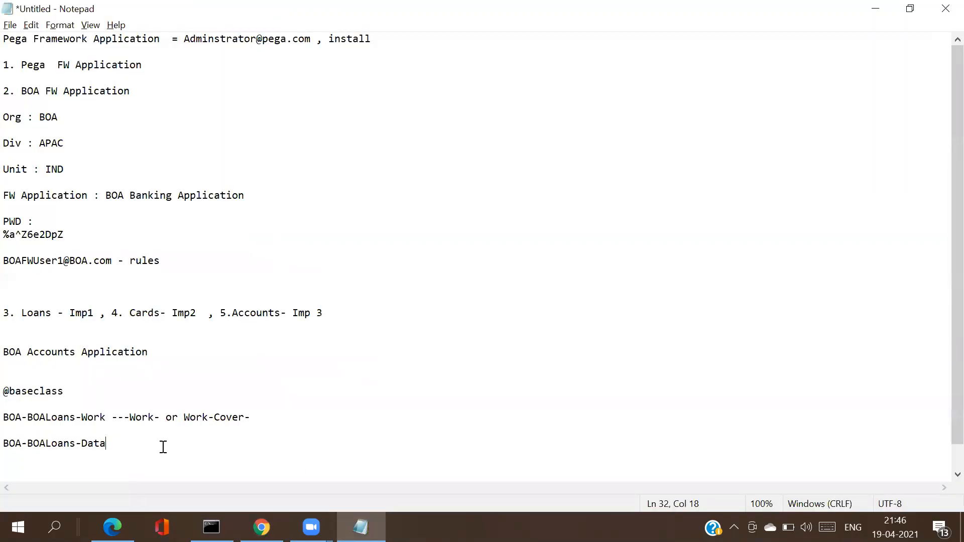
Step: Add a blank line below the BOA-BOALoans-Data note and switch back to Pega Dev Studio
key(Return)
key(Return)
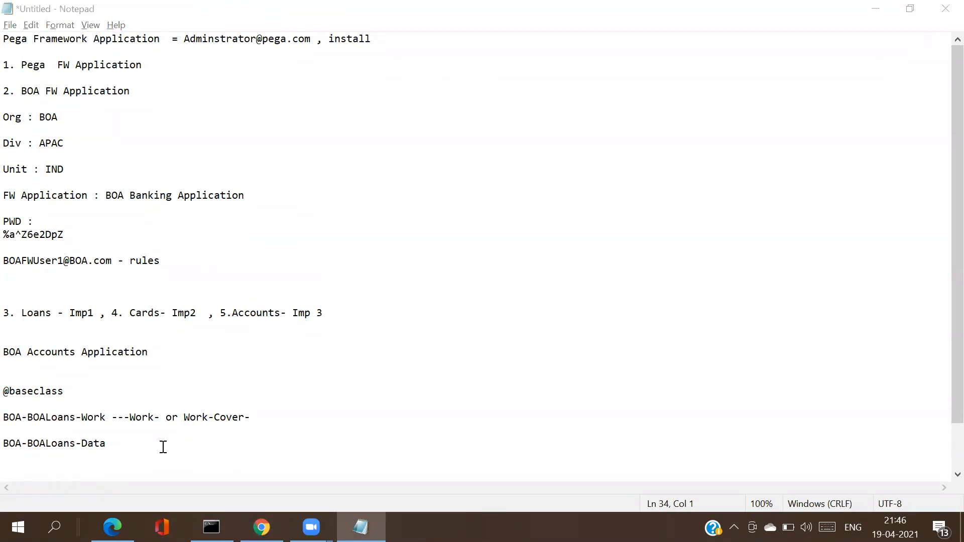
key(alt+Tab)
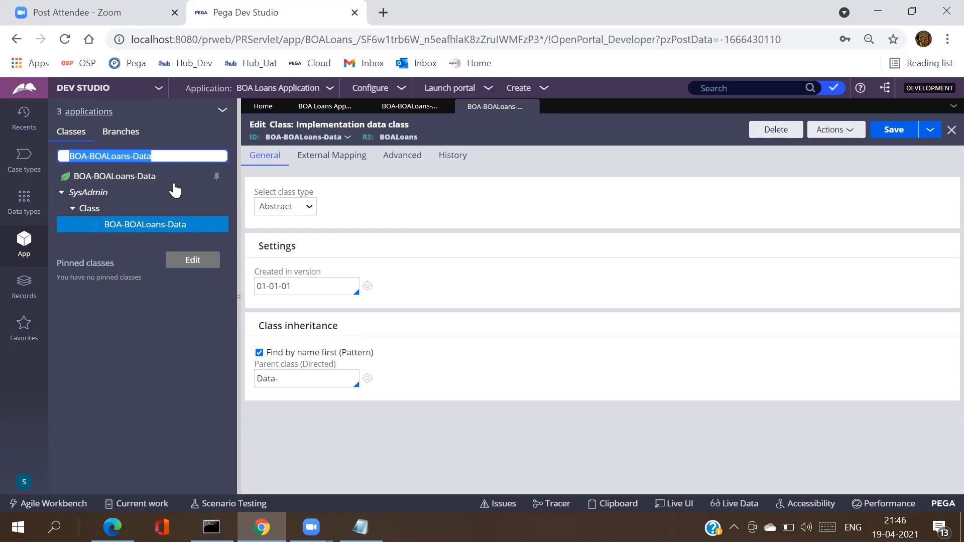
Step: On the BOA-BOALoans-Work class tab, set 'This class' to 'does not belong to a class group'
click(396, 115)
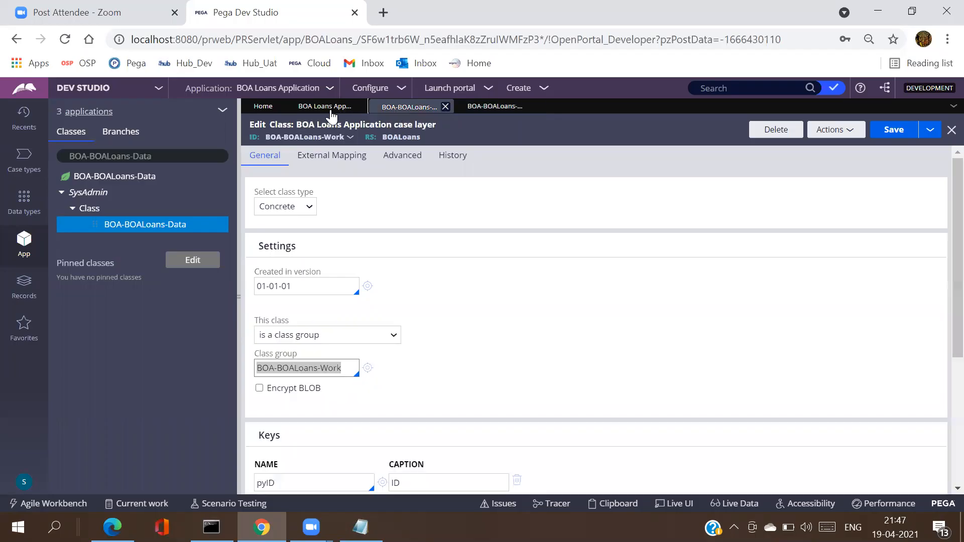
click(329, 112)
click(387, 116)
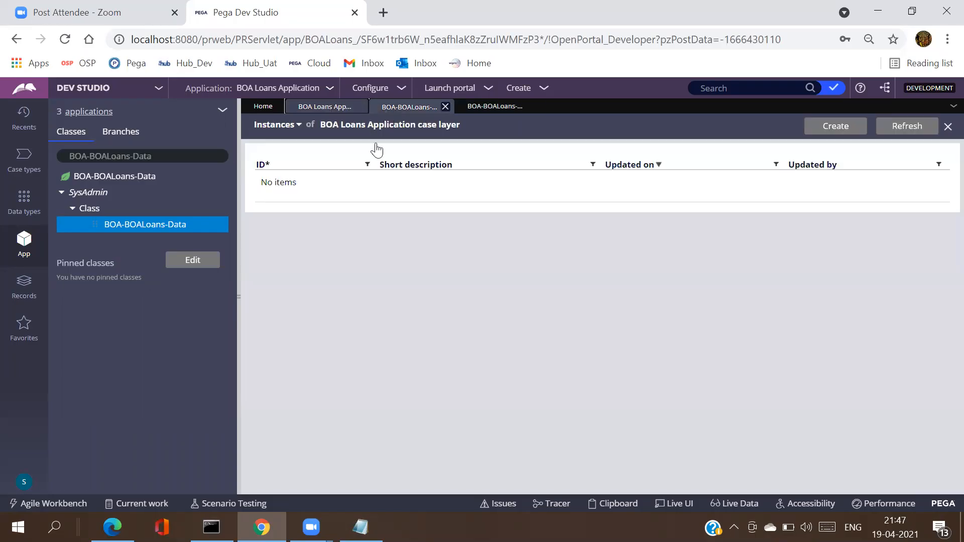
click(342, 339)
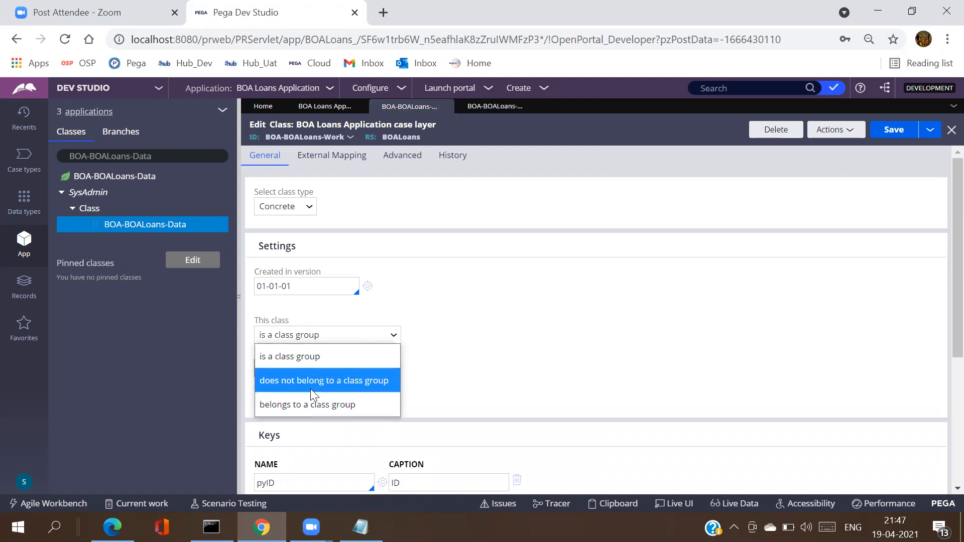
click(343, 386)
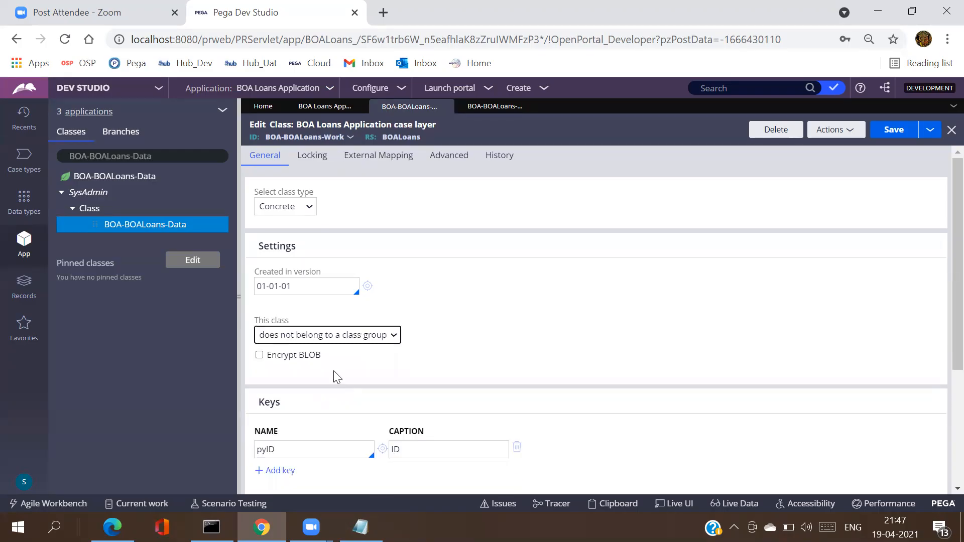
click(334, 340)
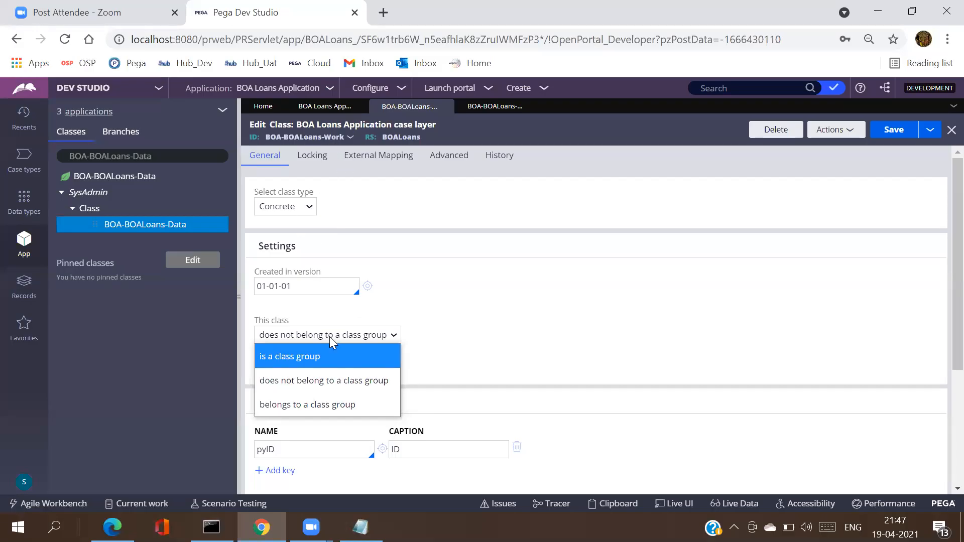
click(329, 382)
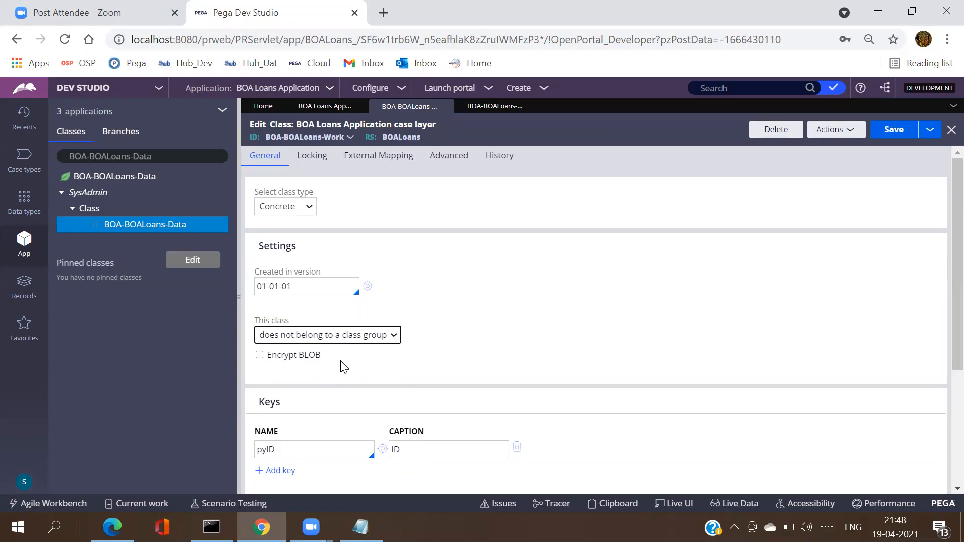
click(368, 339)
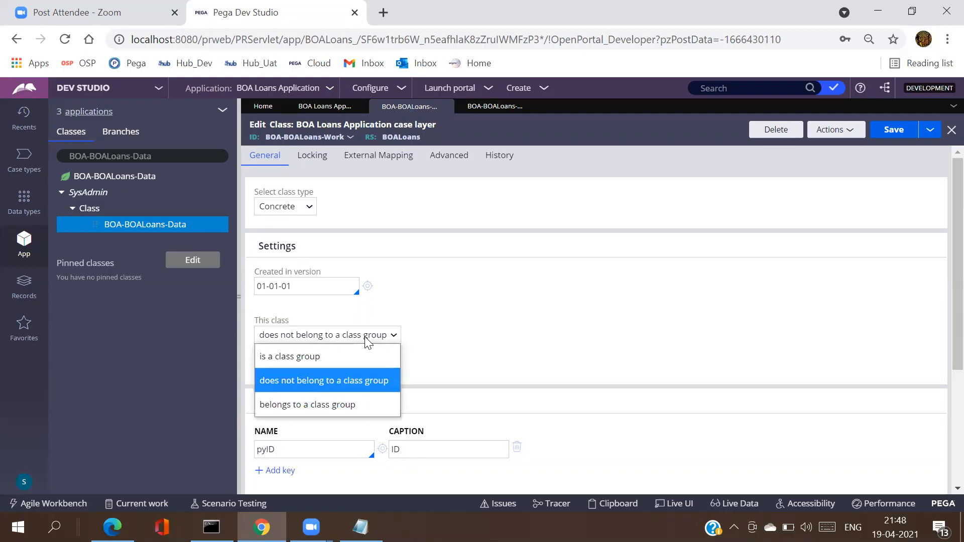
click(364, 384)
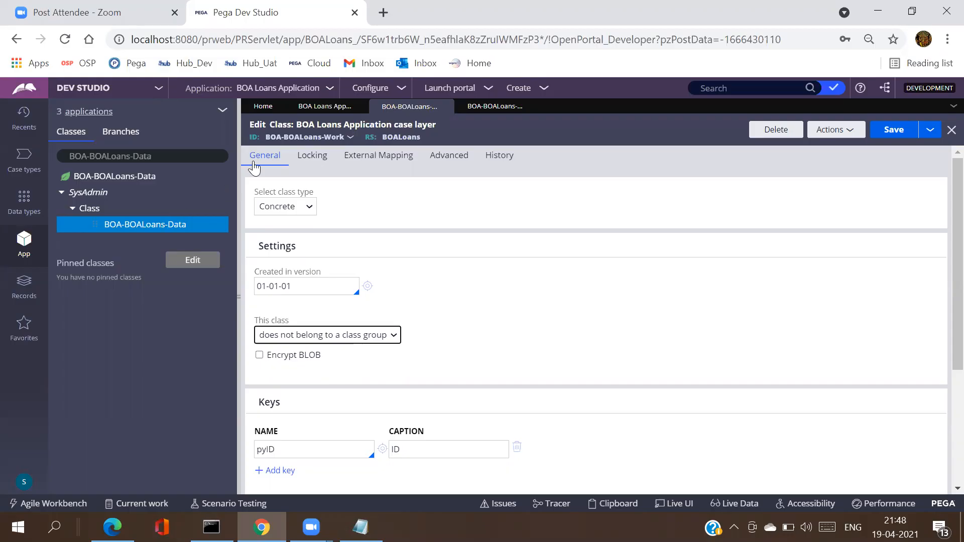
Step: Review the class ID options and select the BOA-BOALoans-Data name in the explorer search
click(310, 136)
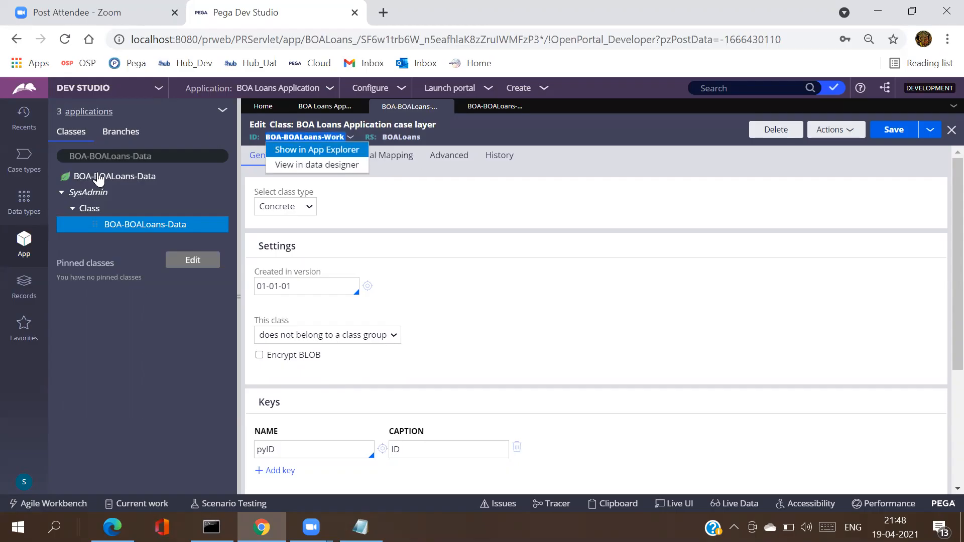
triple_click(113, 156)
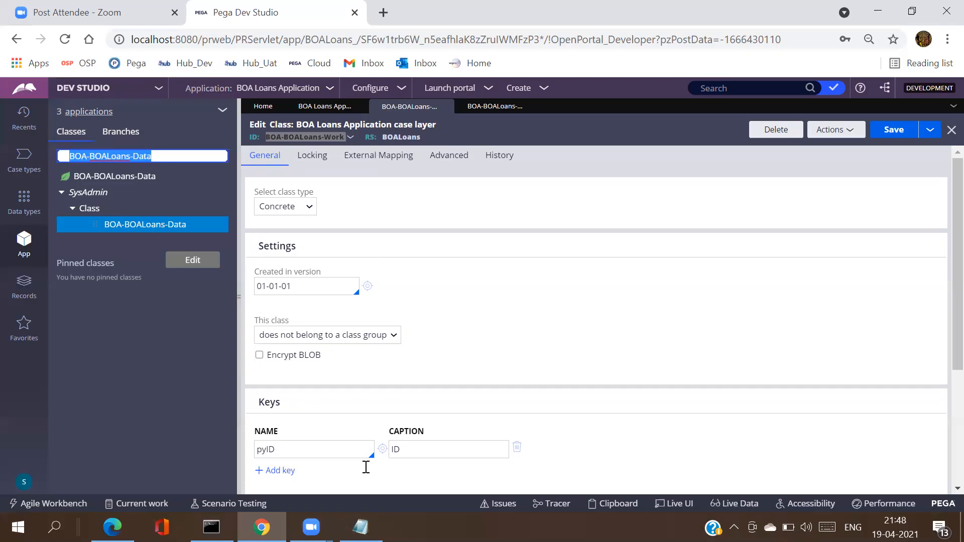
mouse_move(361, 527)
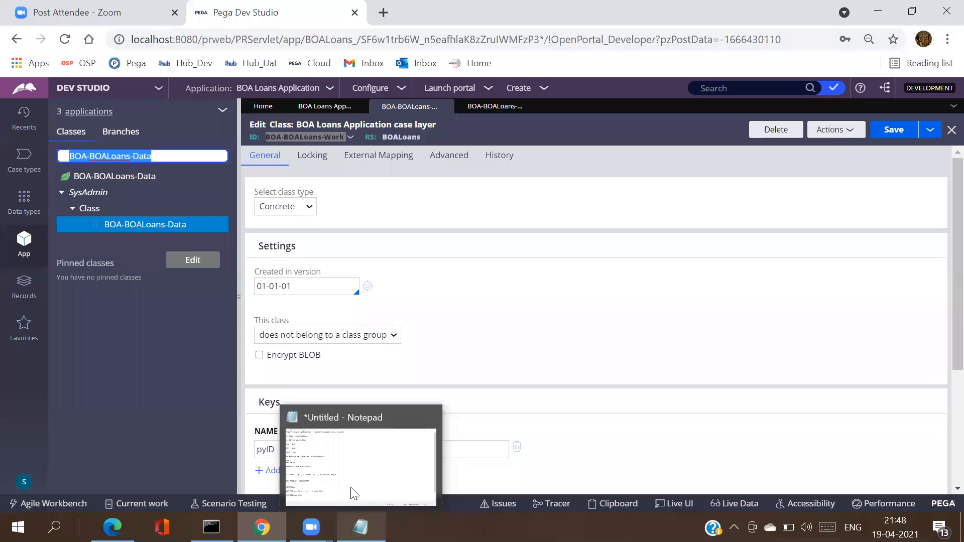
Step: In Notepad, start a new note line: 'IF we see "Work-" in Any class'
key(alt+Tab)
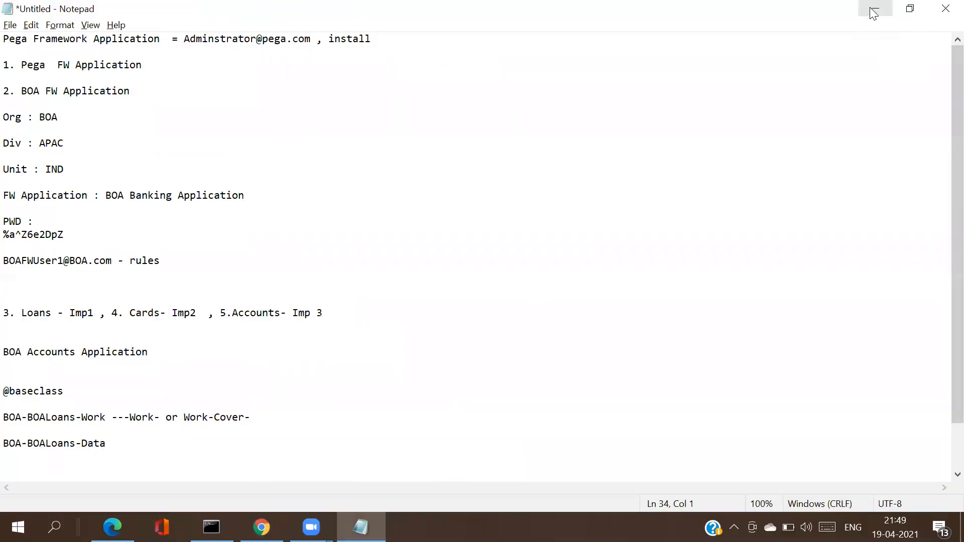
click(874, 12)
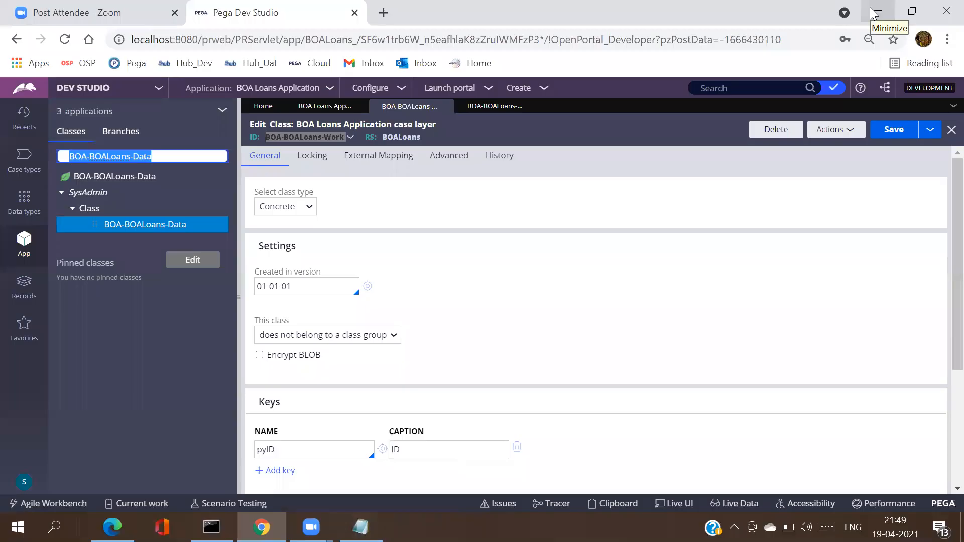
click(14, 258)
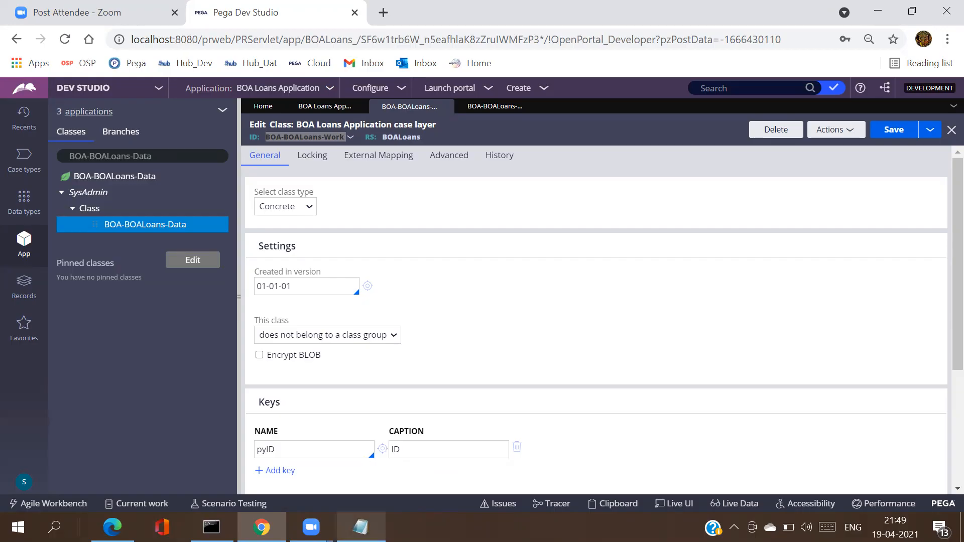
click(360, 527)
click(120, 443)
key(Return)
key(Return)
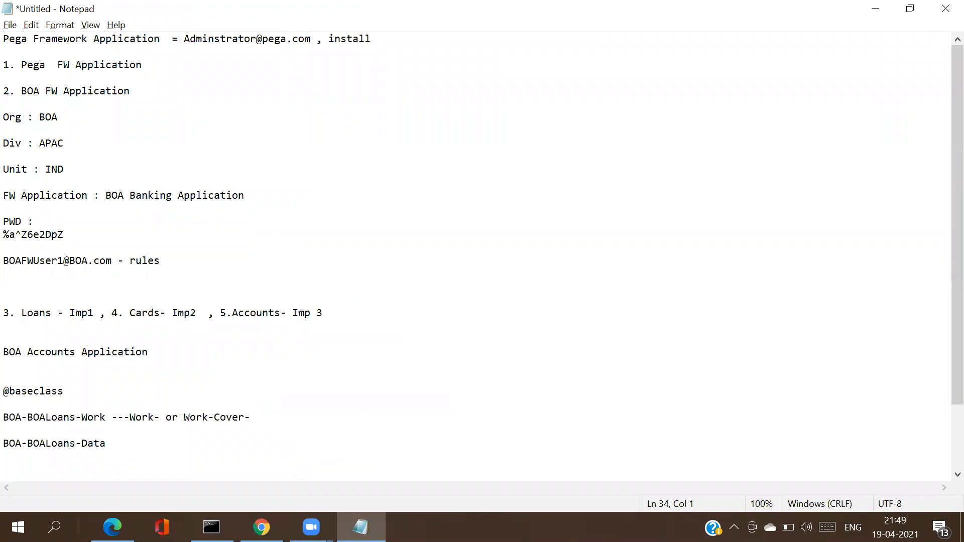
text(IF we see )
text(Work)
key(BackSpace)
key(BackSpace)
key(BackSpace)
key(BackSpace)
text("")
text(Work)
text(-)
key(Right)
text(in Any class)
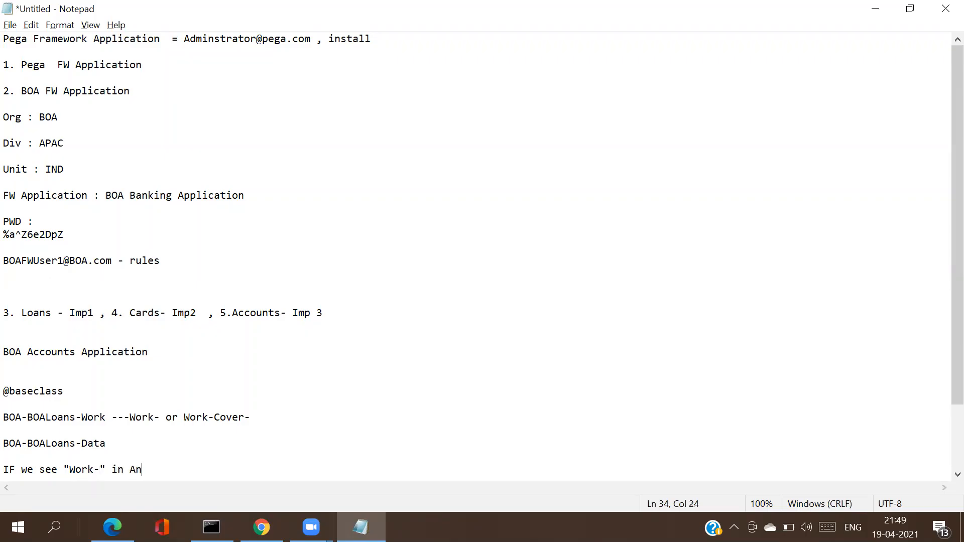
Step: Finish it with 'belongs to class group or Is a Class group' and add the 'With out Work-' counter-note
key(BackSpace)
text(s we will sa)
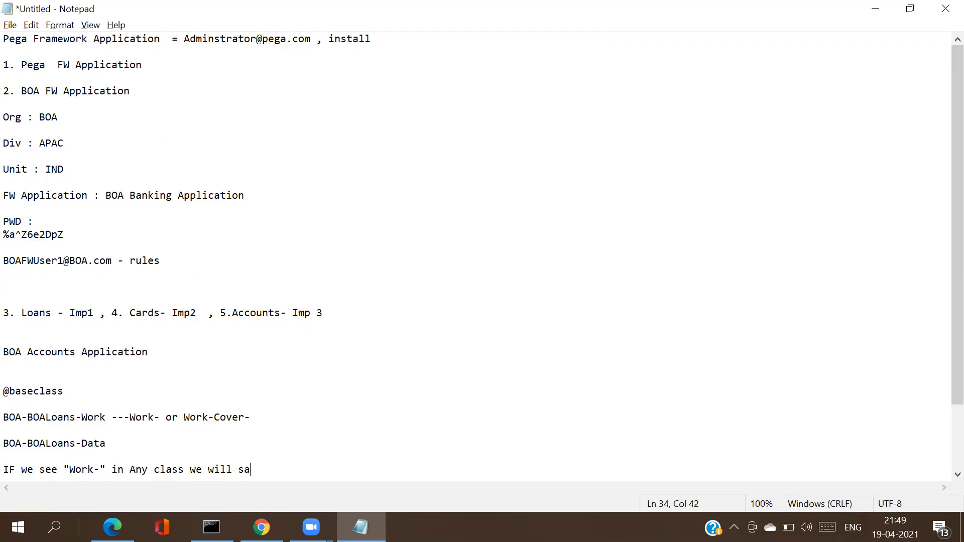
text(y it as a Belongs to clos)
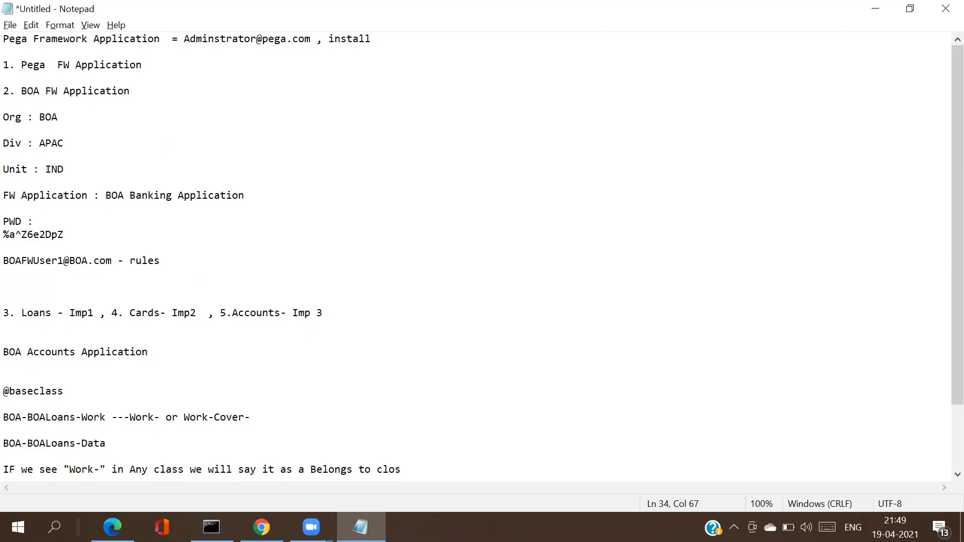
key(BackSpace)
key(BackSpace)
text(ass gr)
text(oup or )
text(Is)
text( a )
text(Class group)
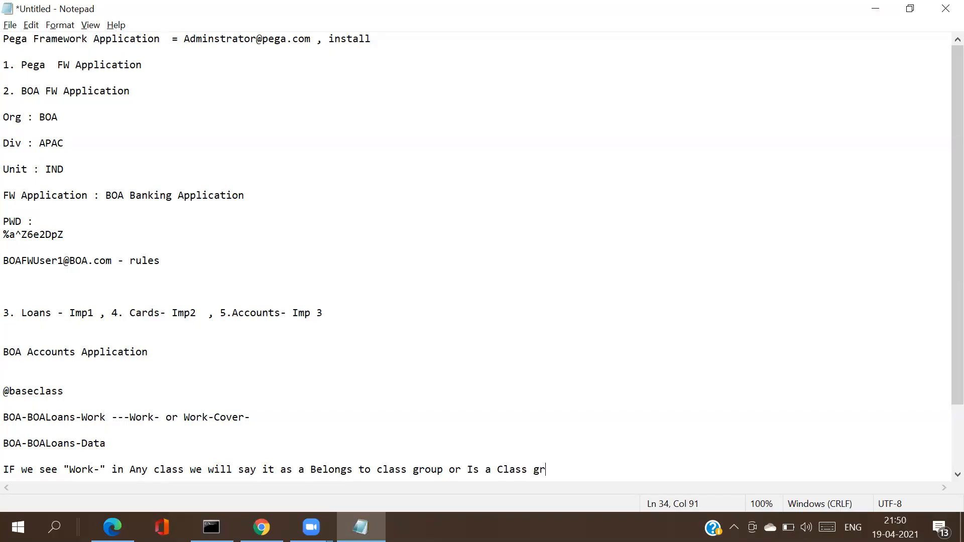
key(Return)
key(Return)
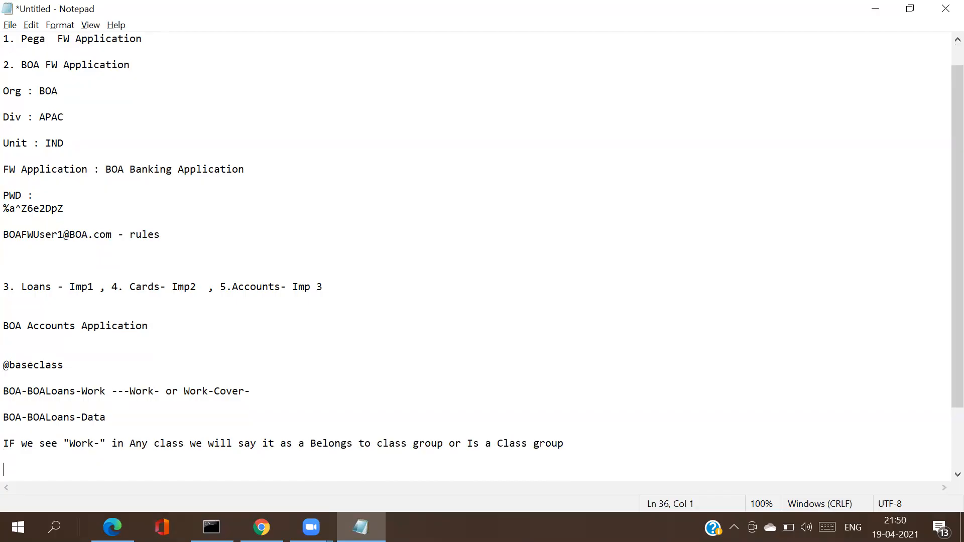
text(With out Work - .....> Does not belongs to class group)
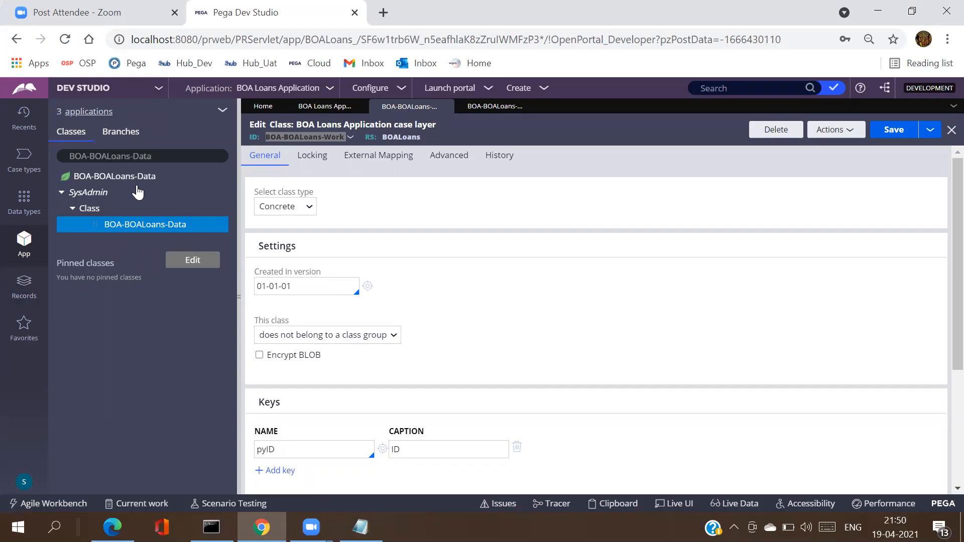
Step: Leave the new-class form and reopen the BOA-BOALoans-Data class: abstract, directed parent Data-
click(930, 130)
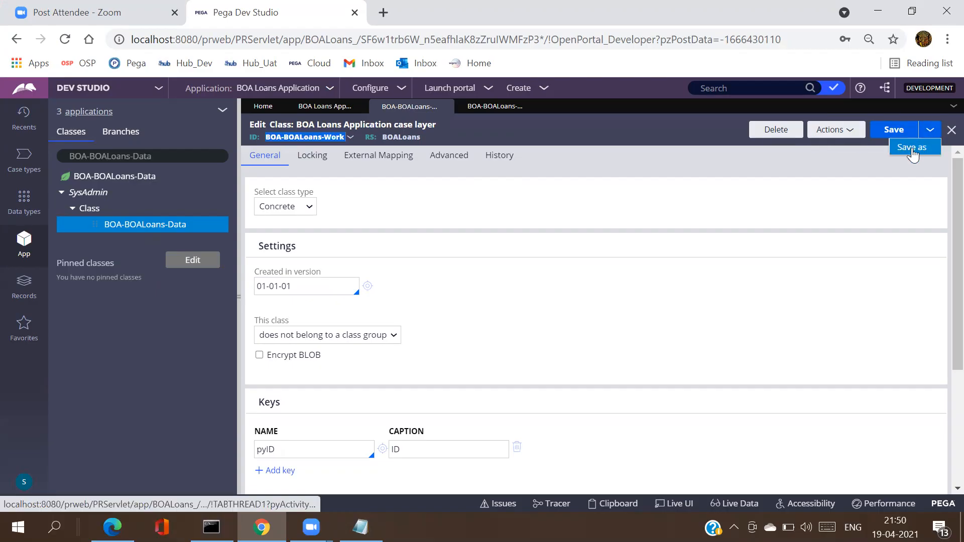
click(912, 147)
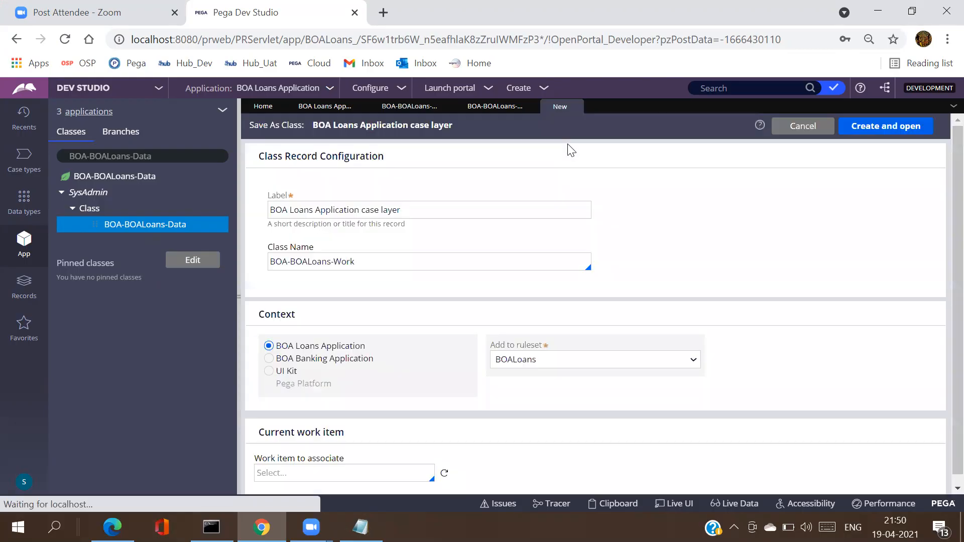
click(575, 107)
click(495, 107)
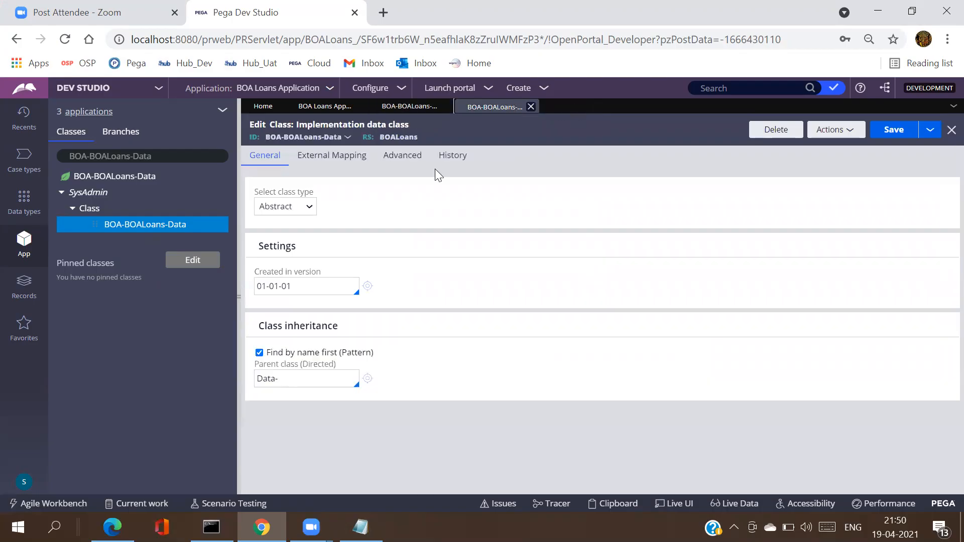
click(311, 138)
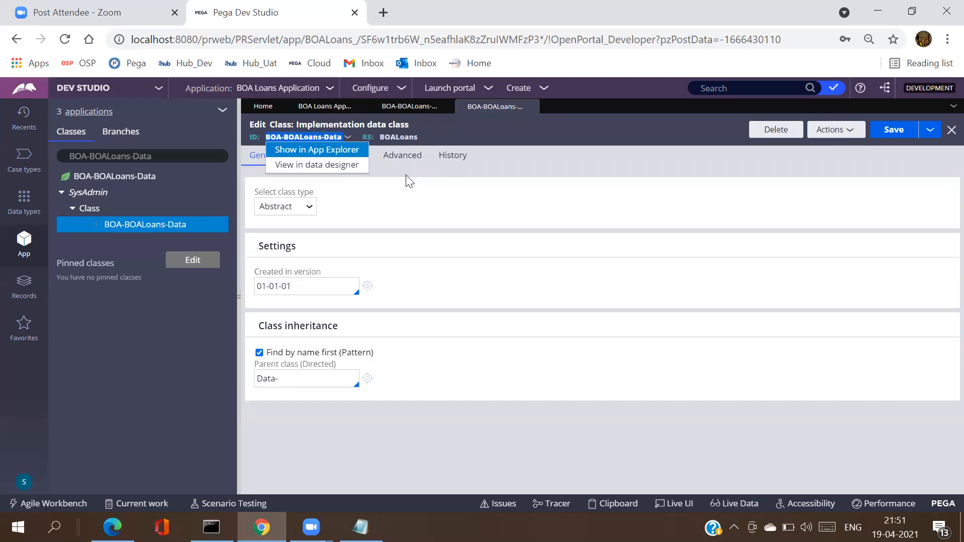
key(Down)
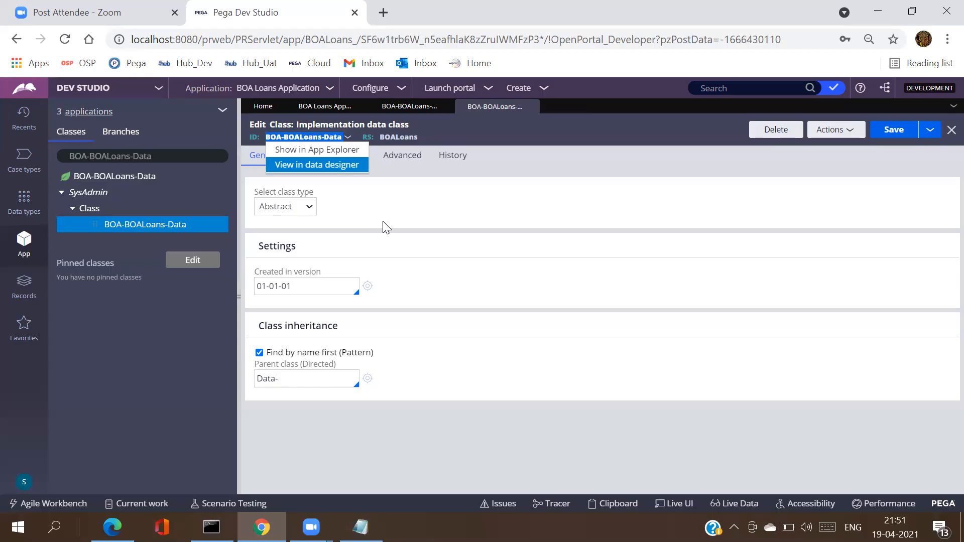
triple_click(148, 157)
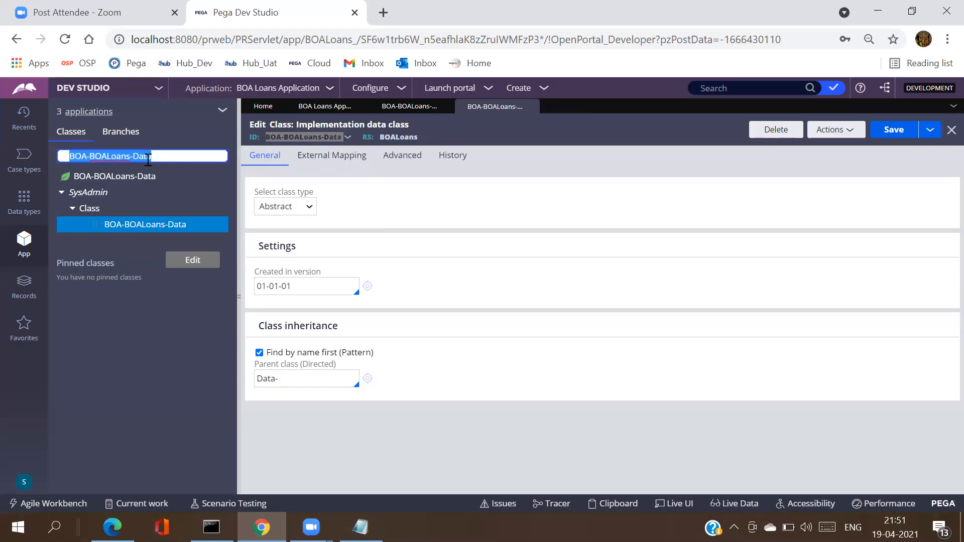
triple_click(169, 157)
Step: Filter the class tree to BOA-BOALoans-Int and open its class definition under SysAdmin > Class
click(189, 157)
key(BackSpace)
key(BackSpace)
key(BackSpace)
key(BackSpace)
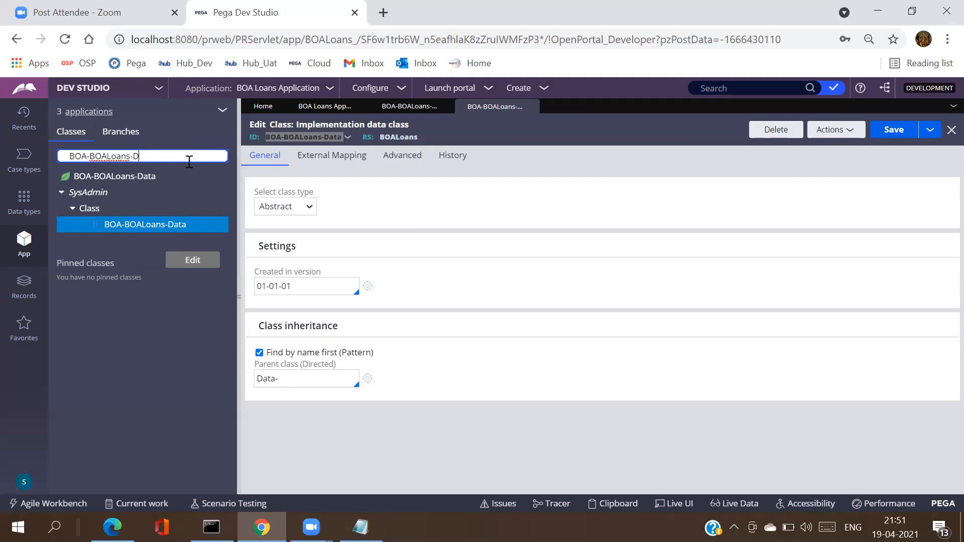
text(int)
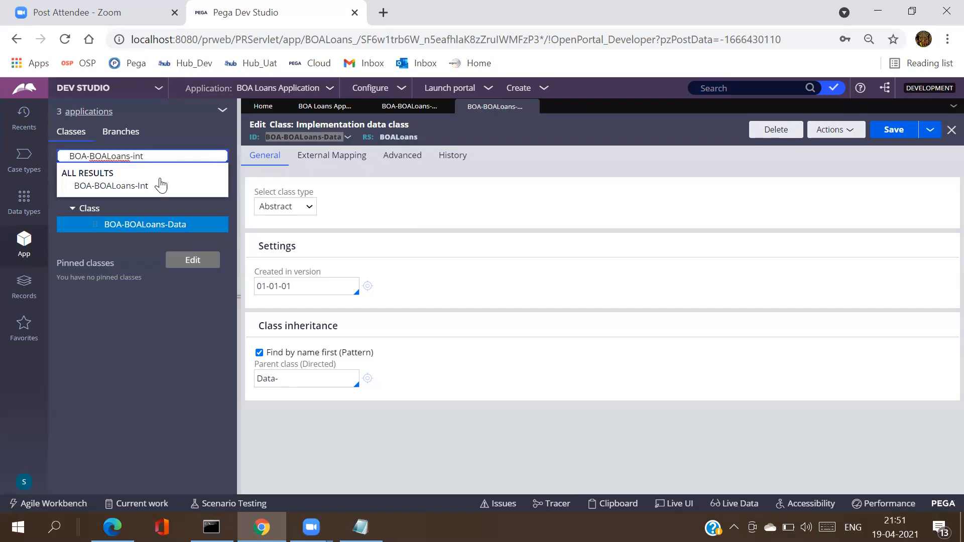
click(146, 185)
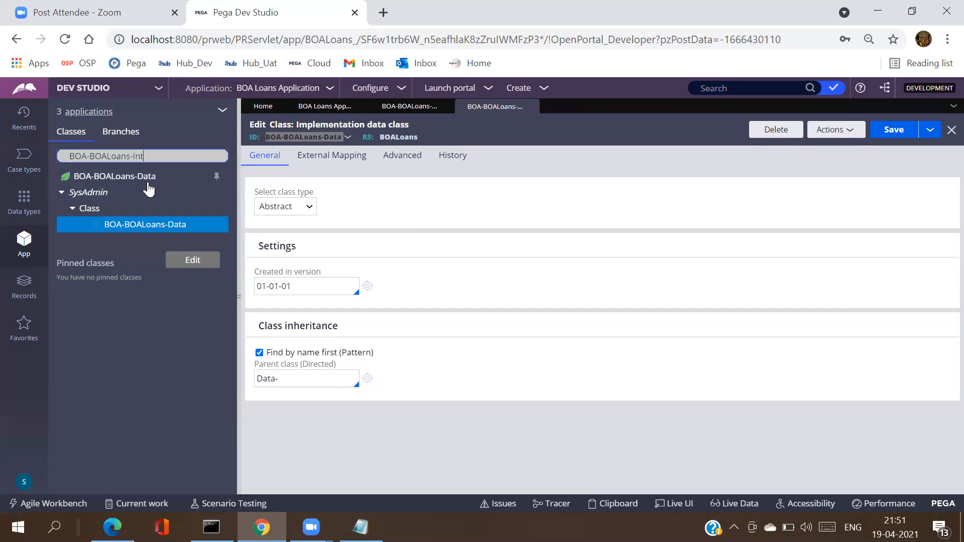
triple_click(155, 159)
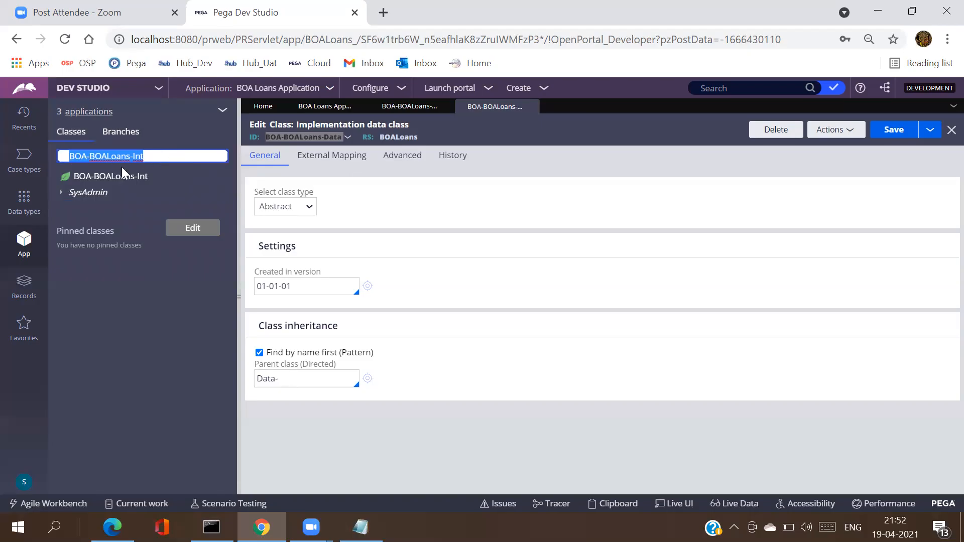
click(61, 193)
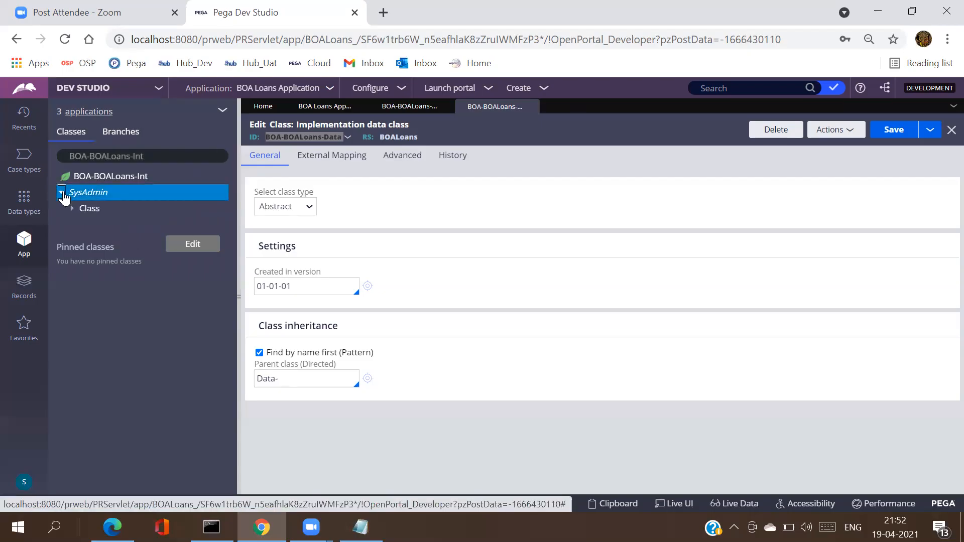
click(73, 209)
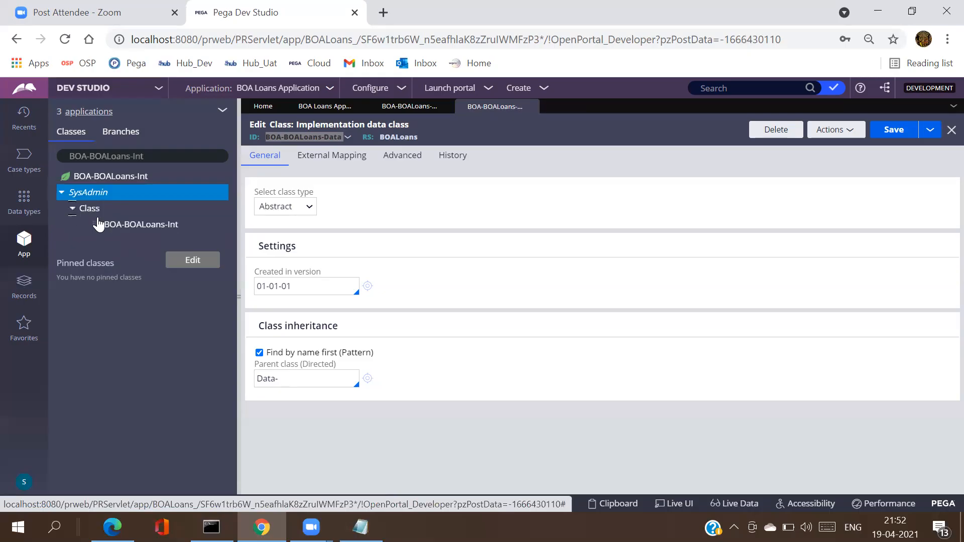
click(118, 226)
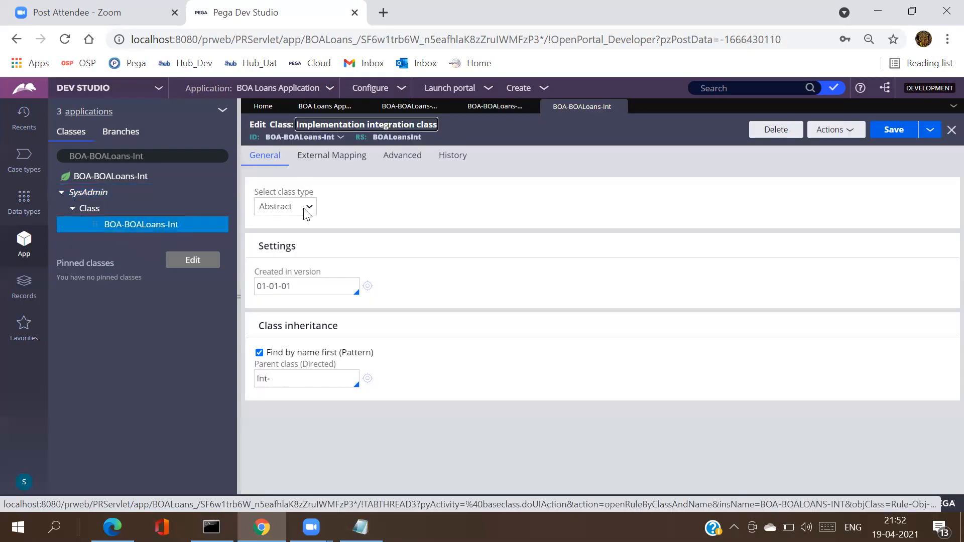
Step: Change the class filter to BOA-BOALoans-Work
click(164, 155)
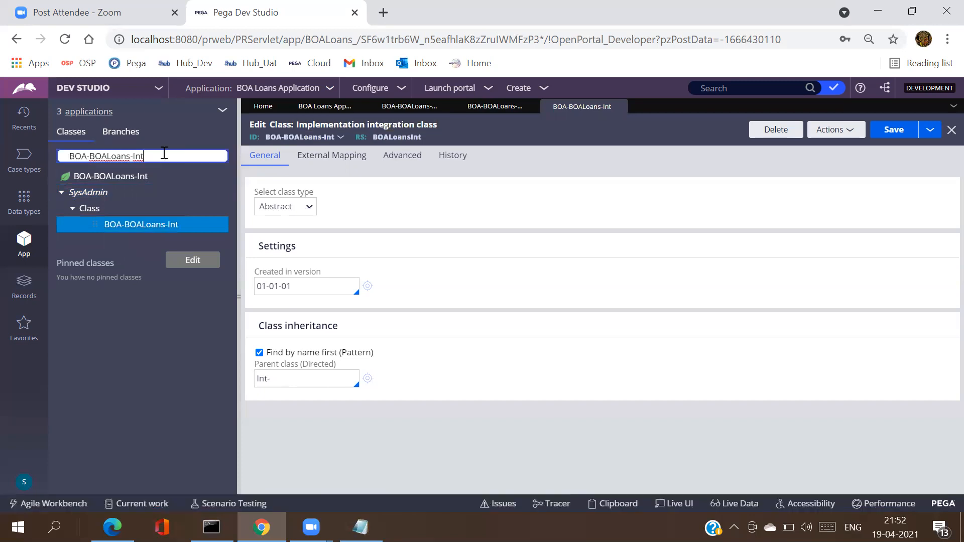
key(BackSpace)
key(BackSpace)
key(BackSpace)
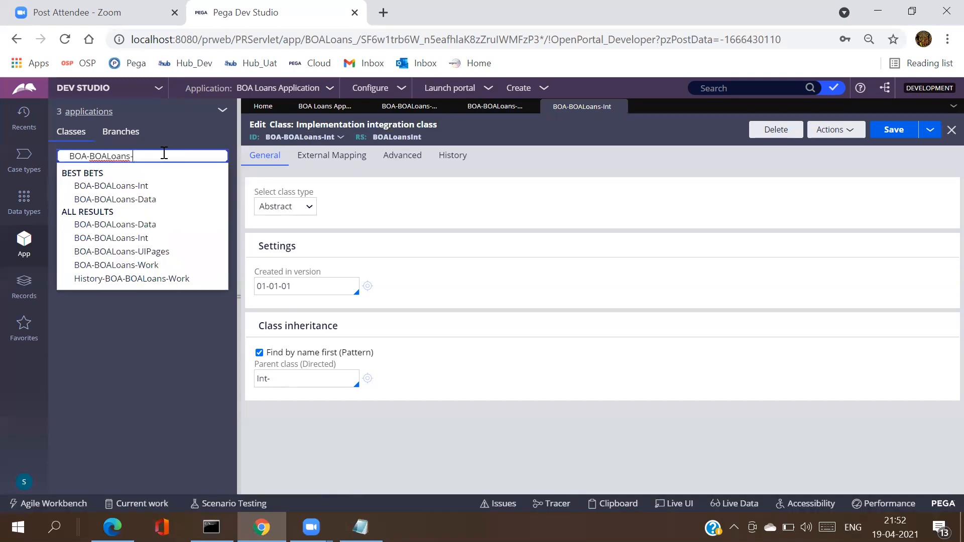
text(work)
click(156, 186)
triple_click(173, 157)
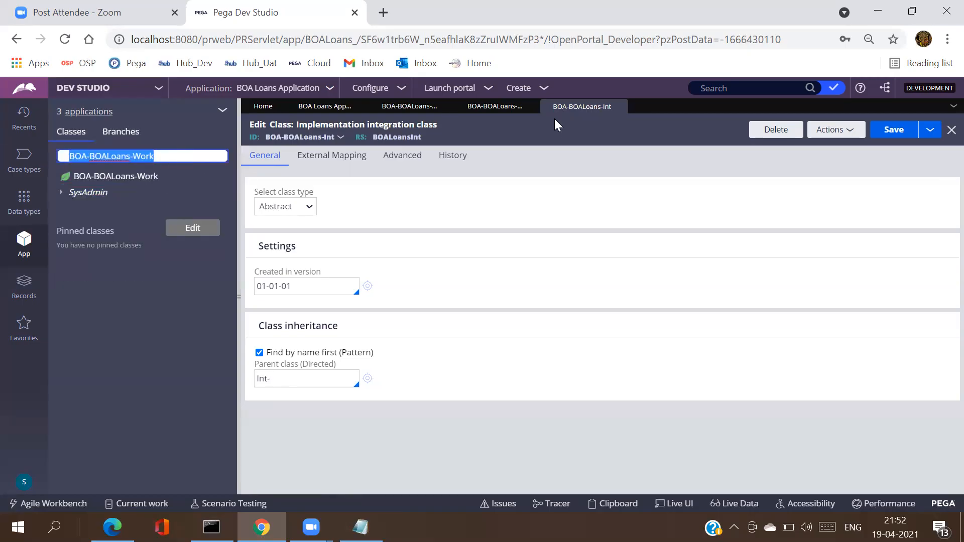
Step: Close the Int, Data, Work and BOA Loans App tabs, discarding the Work class changes
click(621, 106)
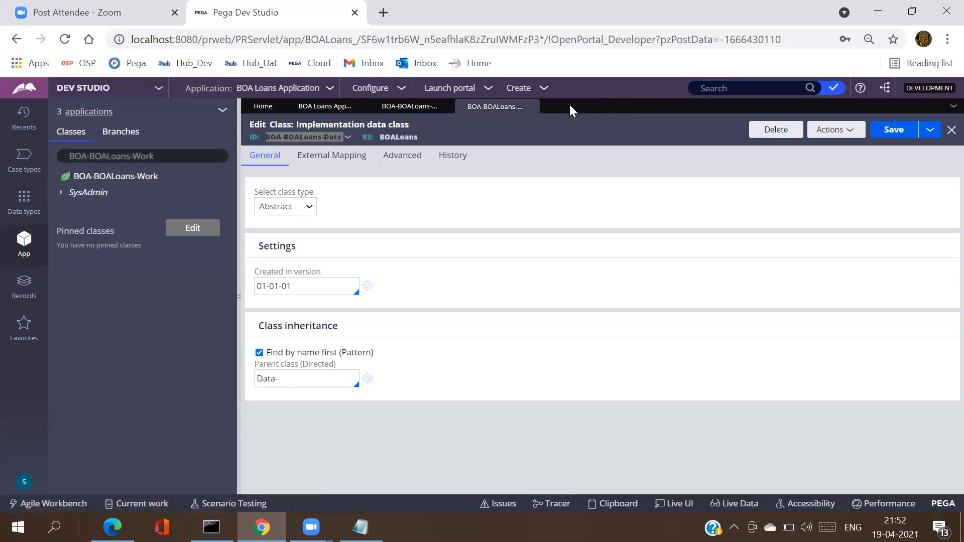
click(531, 106)
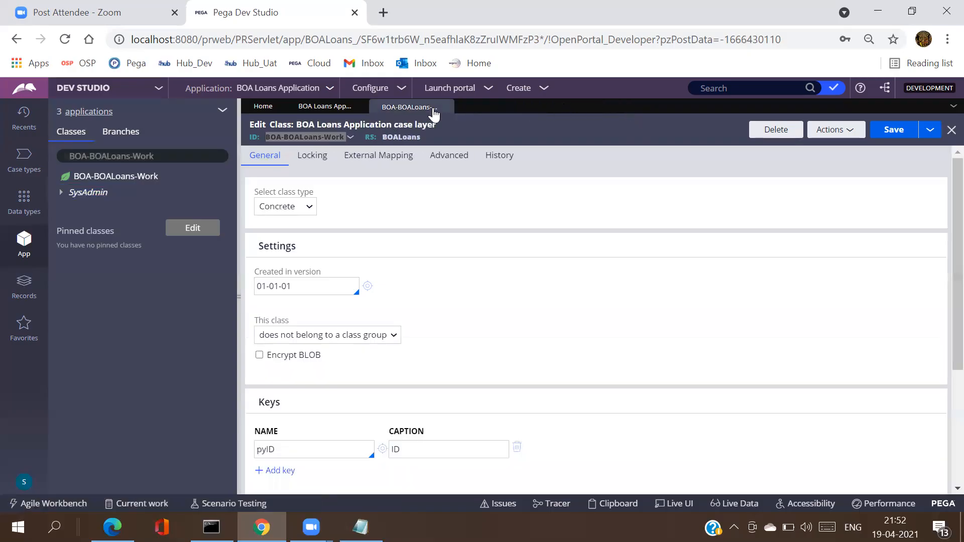
click(446, 107)
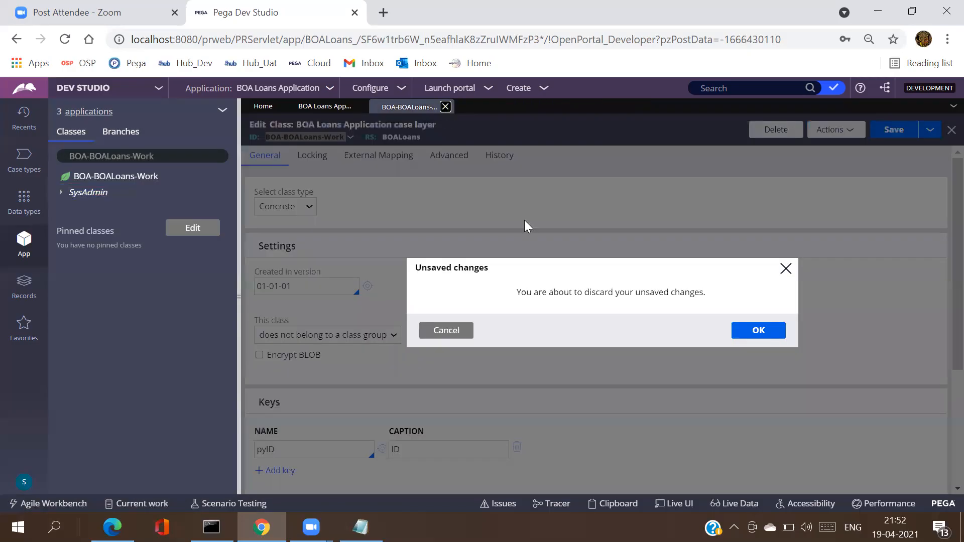
click(760, 332)
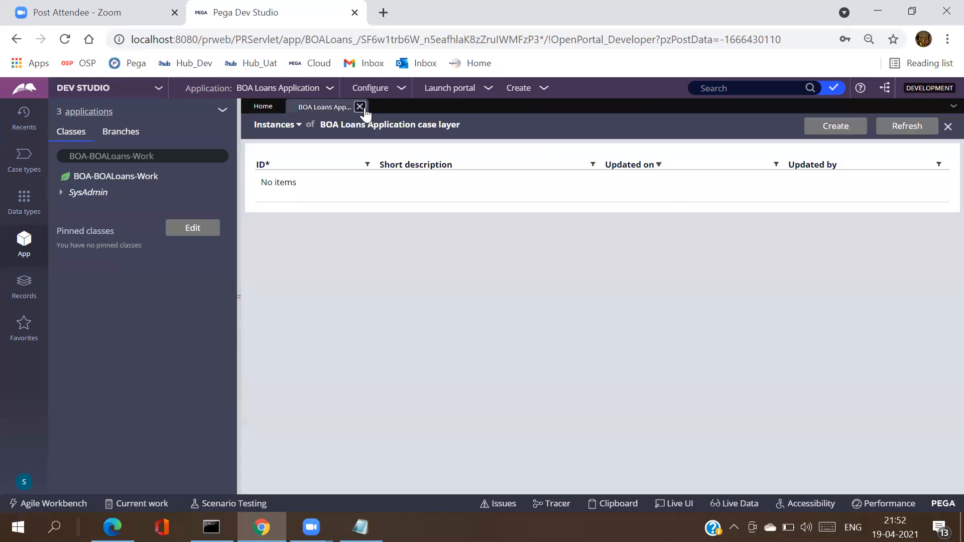
click(360, 107)
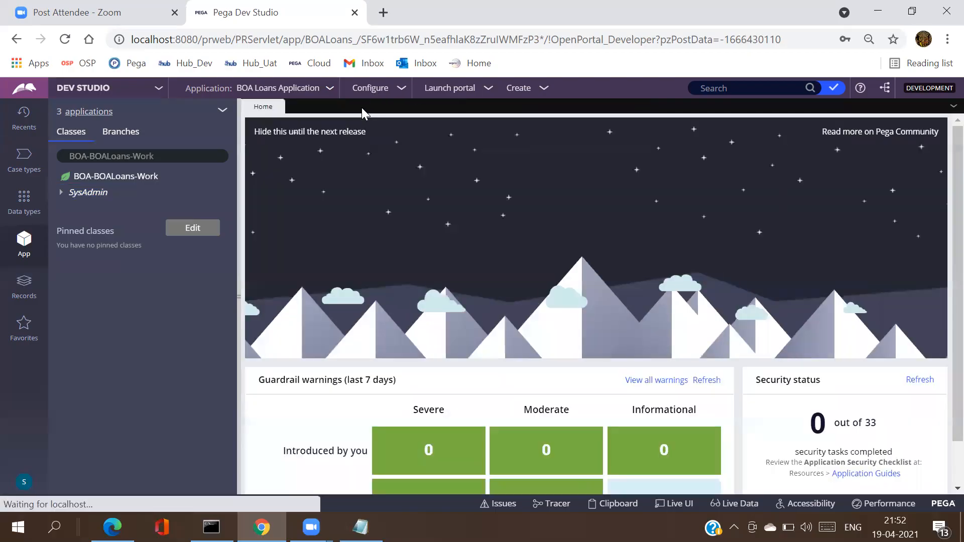
click(193, 152)
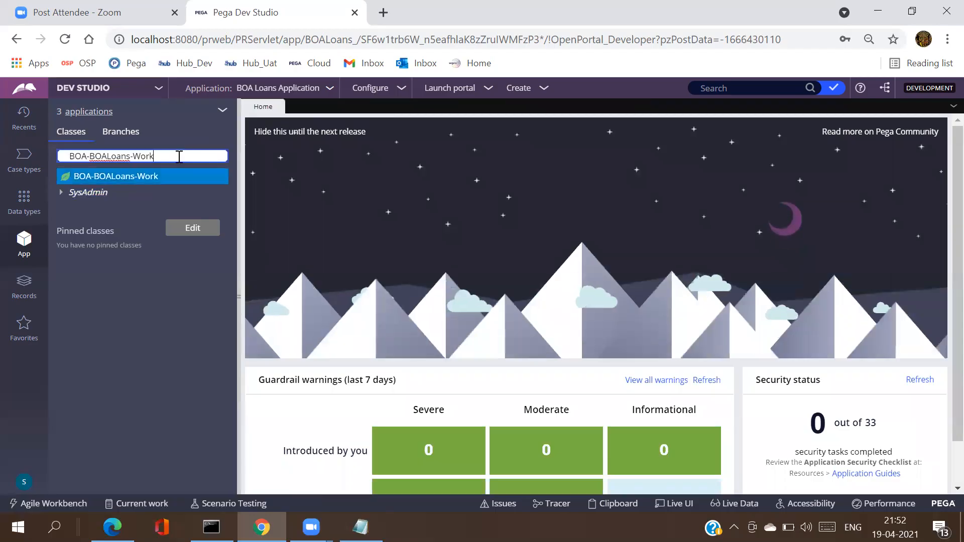
triple_click(179, 156)
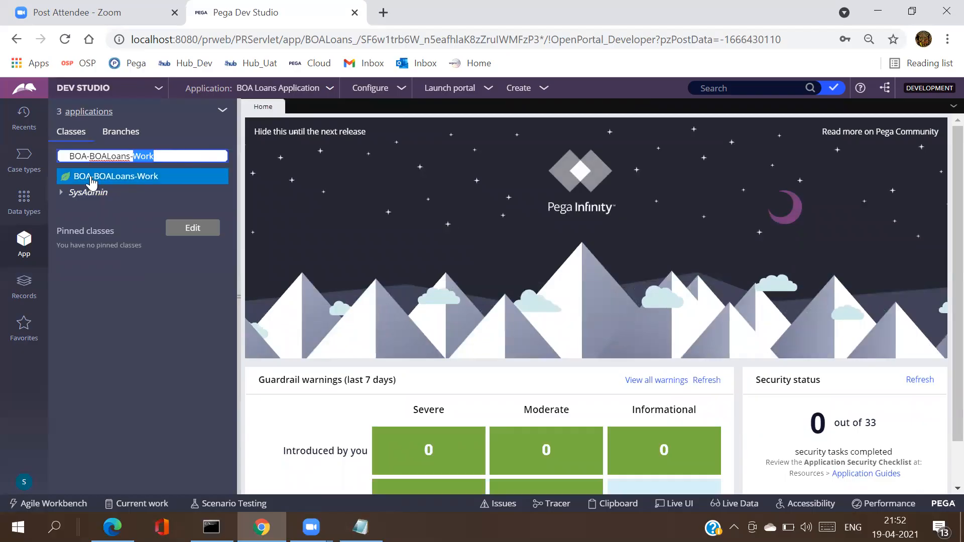
click(62, 193)
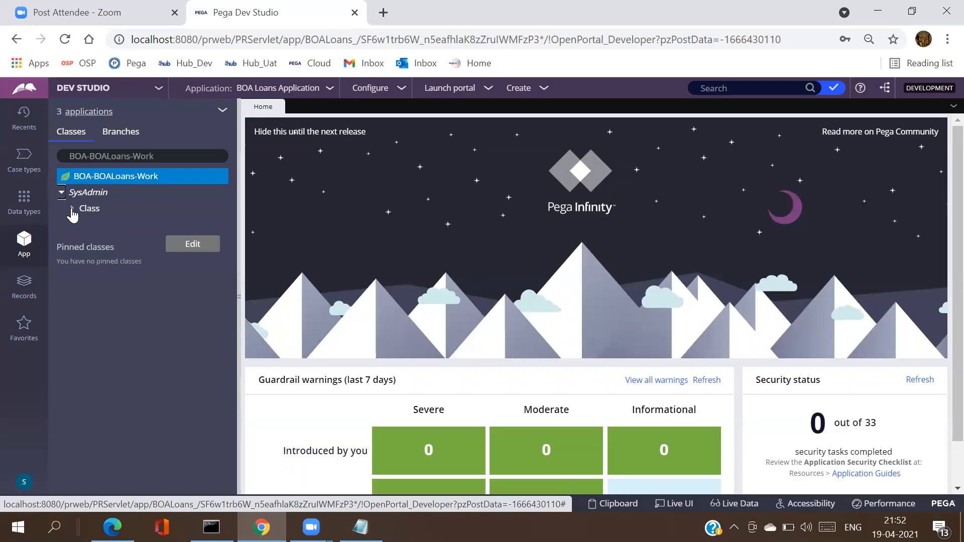
Step: Open BOA-BOALoans-Work's class form, confirming it is a concrete class group keyed on pyID
click(72, 209)
click(129, 224)
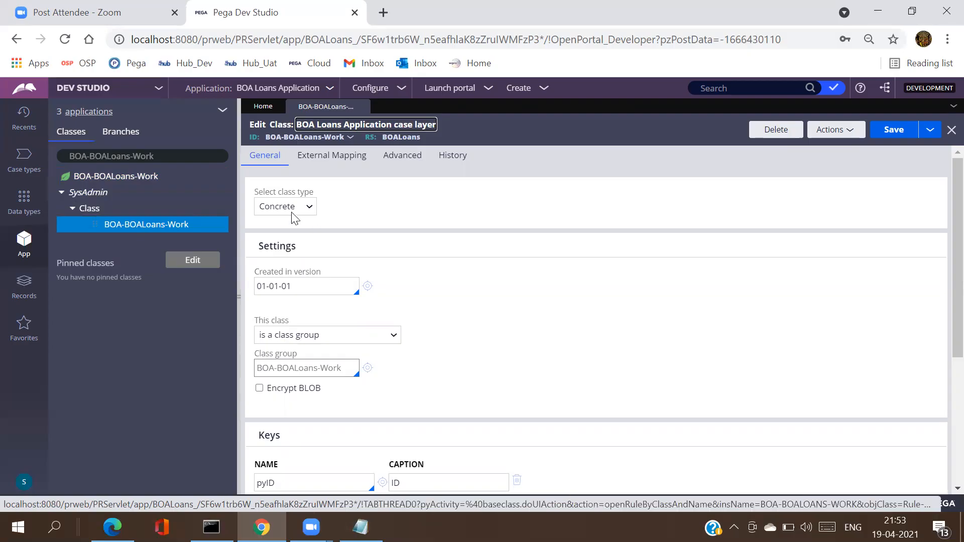
double_click(162, 157)
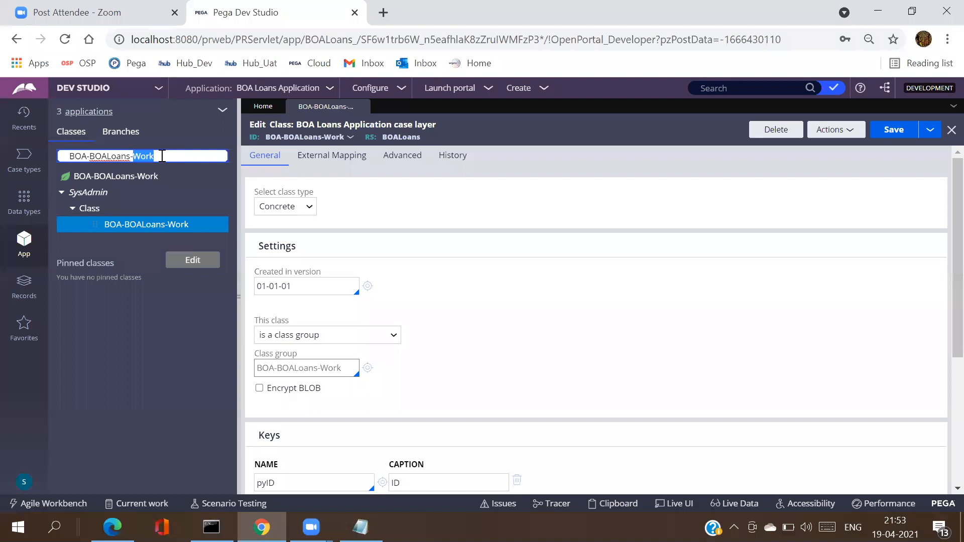
key(ctrl+a)
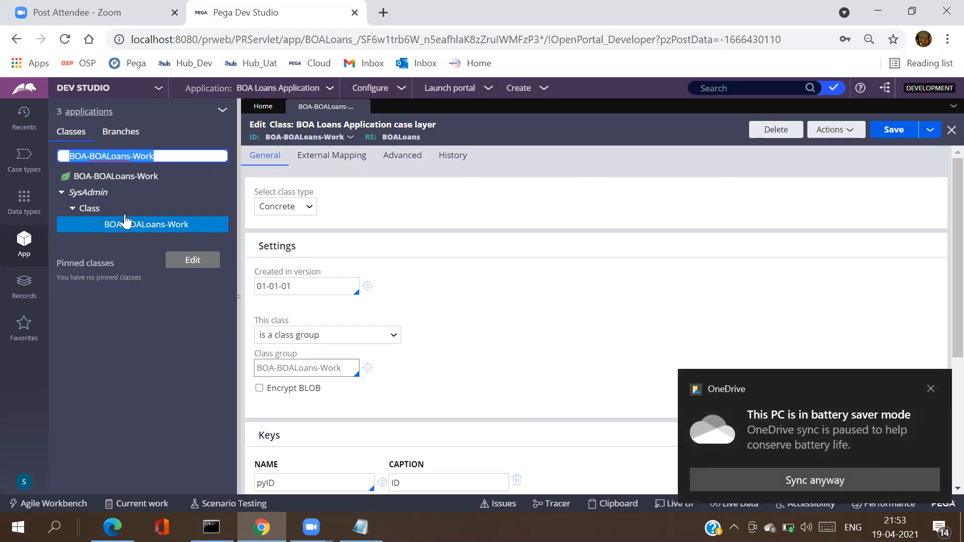
click(62, 195)
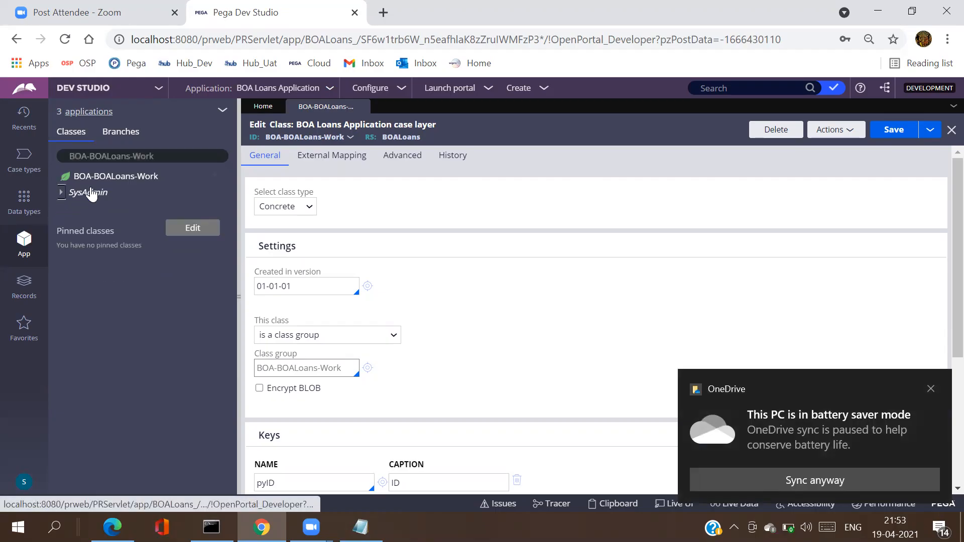
Step: From BOA-BOALoans-Work's context menu, choose Create > SysAdmin > Class
click(121, 176)
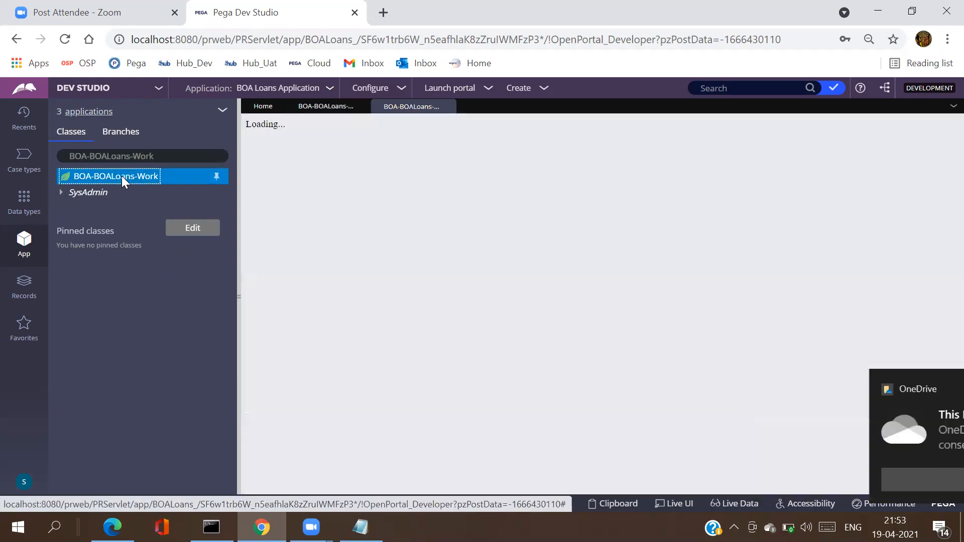
click(123, 182)
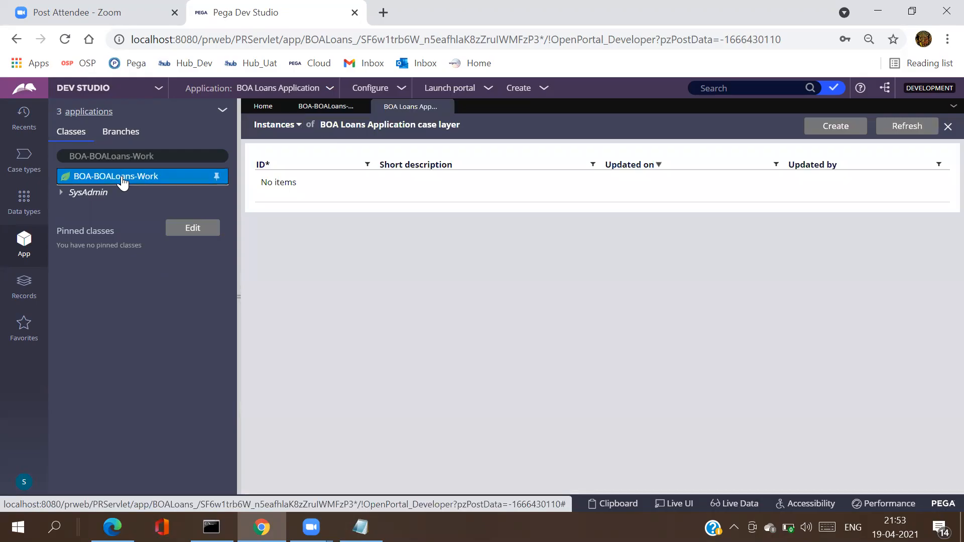
right_click(123, 182)
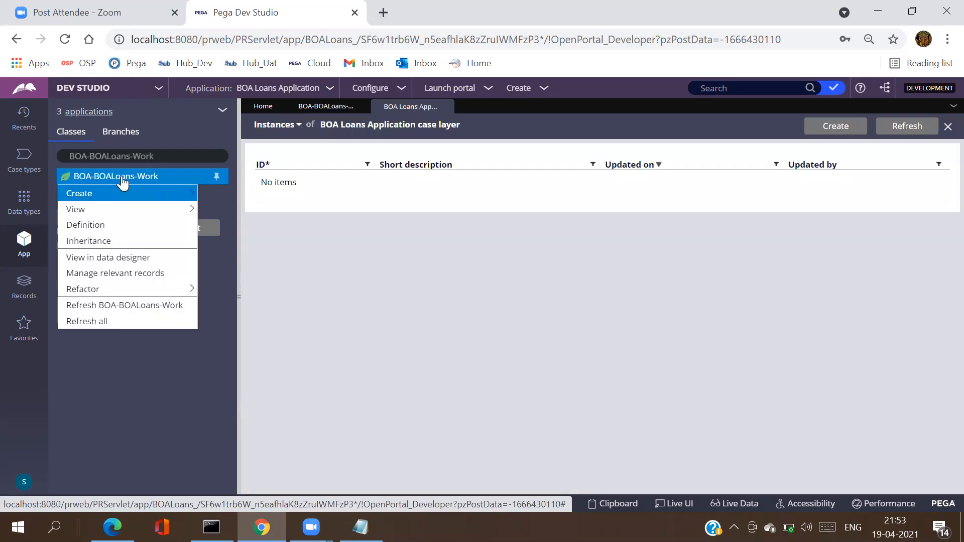
mouse_move(164, 197)
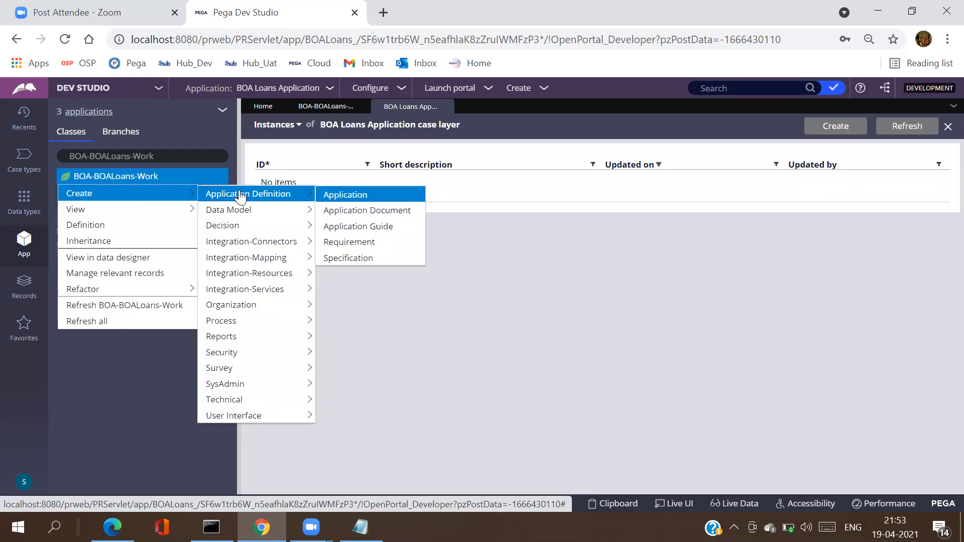
mouse_move(300, 388)
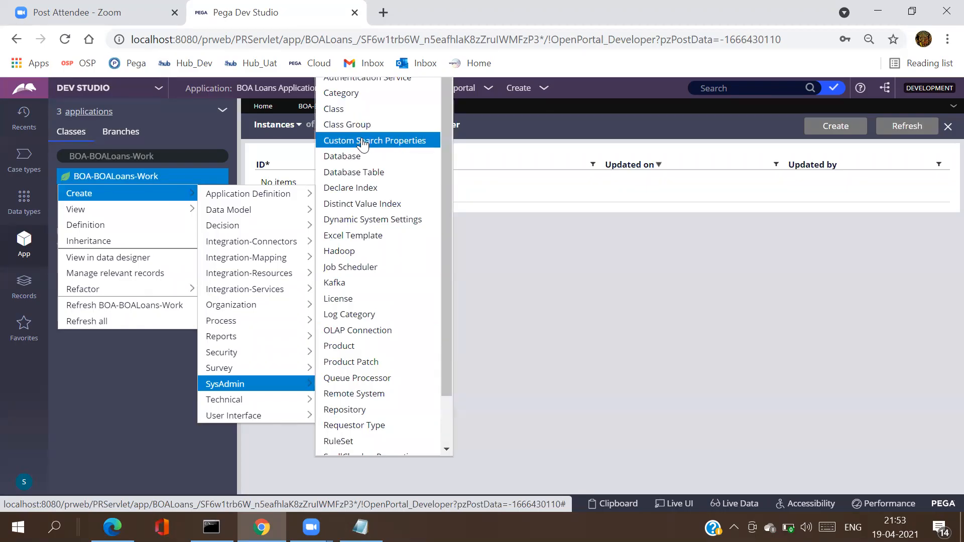
click(352, 109)
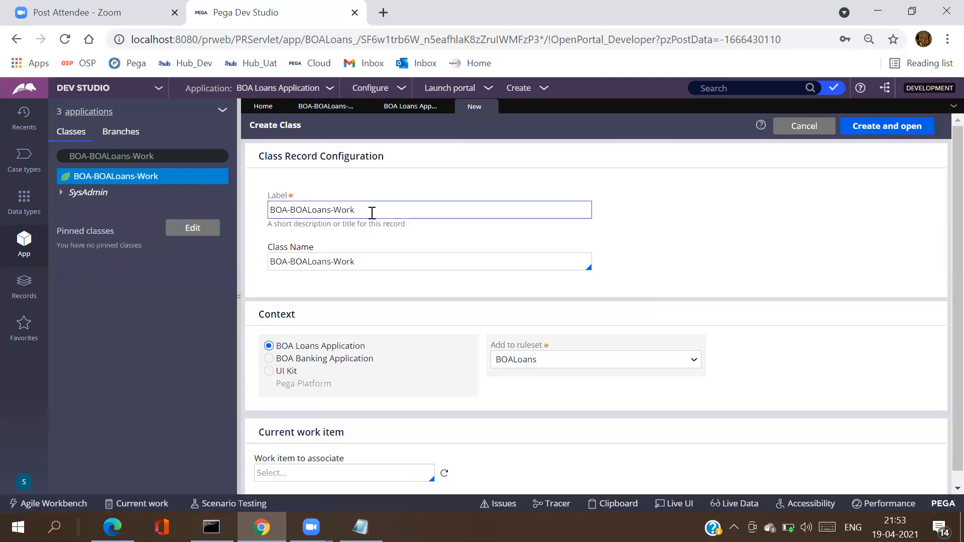
Step: Label the new class 'Vehicle' with Class Name BOA-BOALoans-Work-Vehicle
click(372, 211)
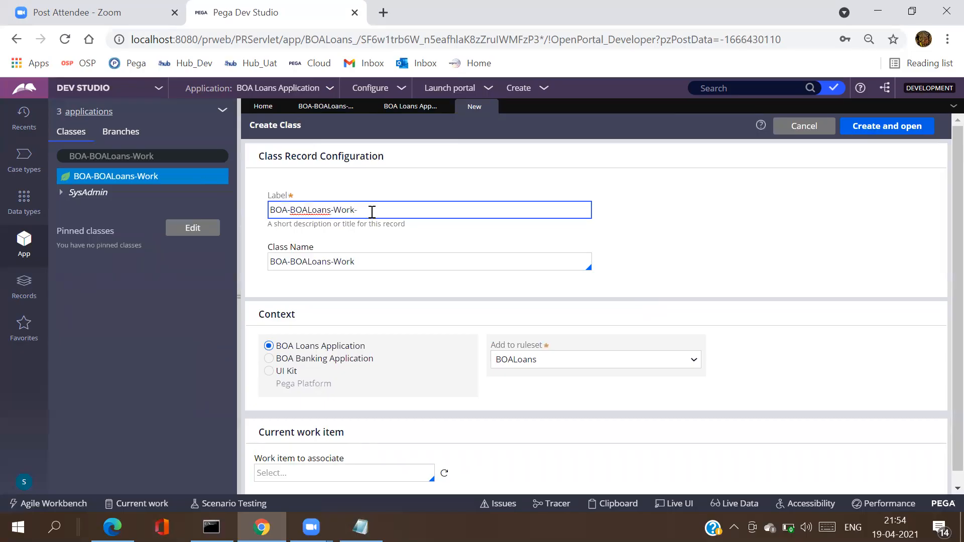
text(Vehicle)
click(702, 223)
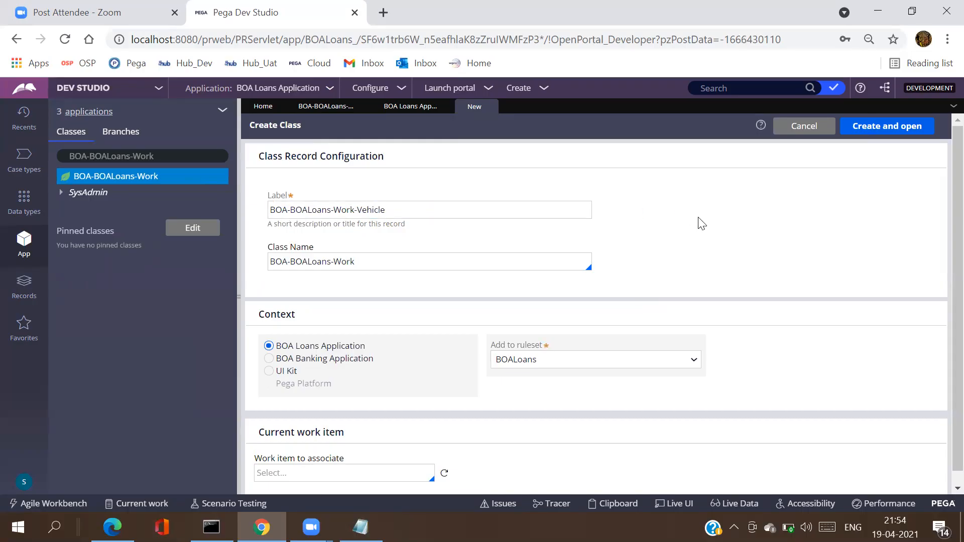
double_click(404, 211)
triple_click(404, 211)
key(ctrl+c)
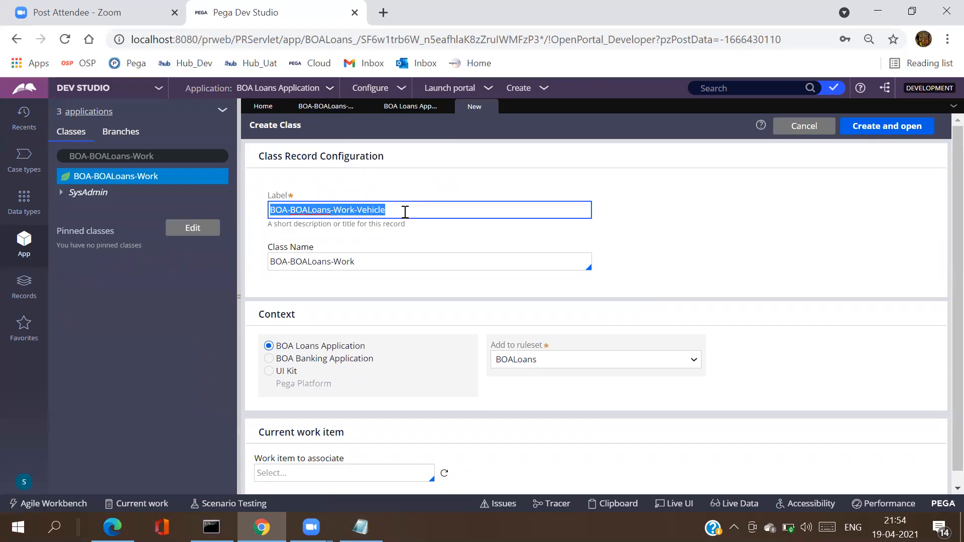
triple_click(380, 260)
key(ctrl+v)
click(712, 250)
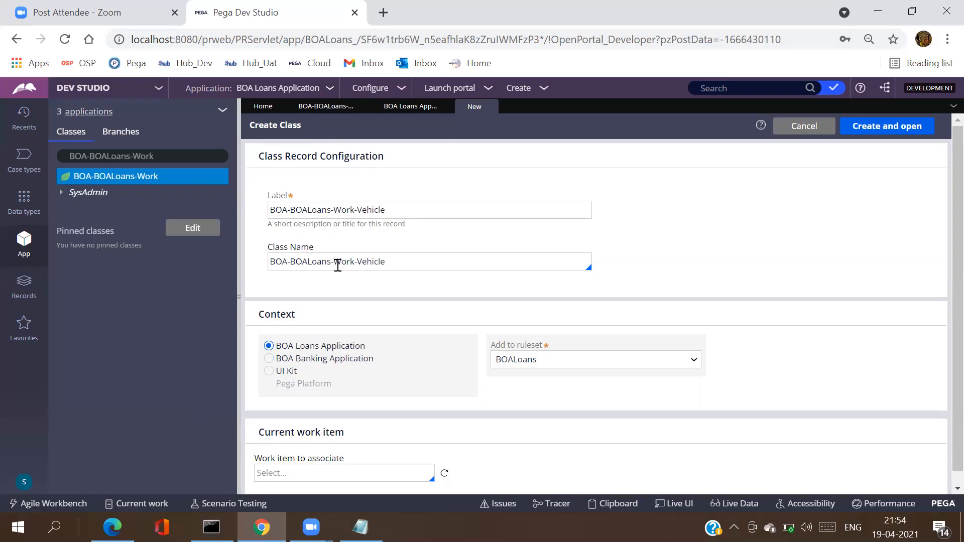
Step: Keep the context on BOA Loans Application and create and open the class
click(272, 359)
click(267, 346)
double_click(381, 260)
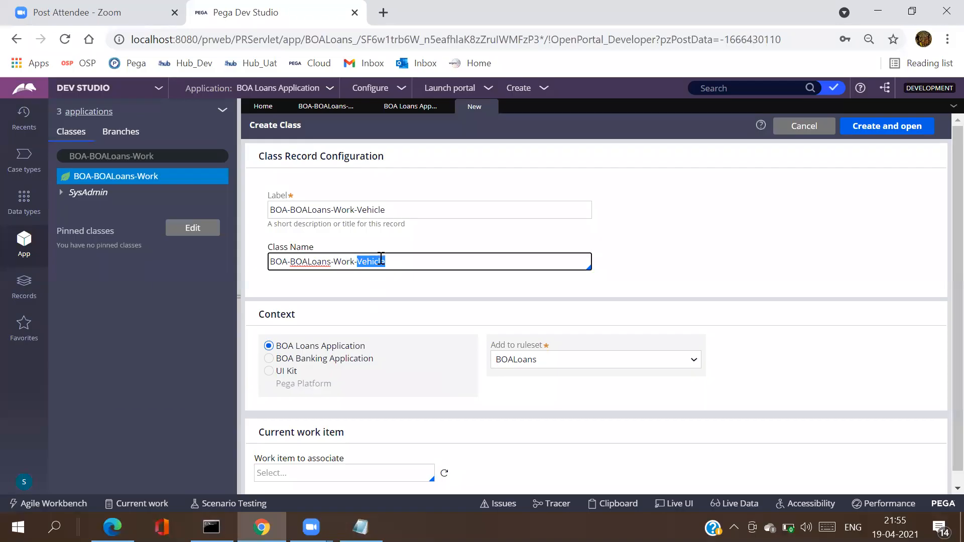
triple_click(380, 259)
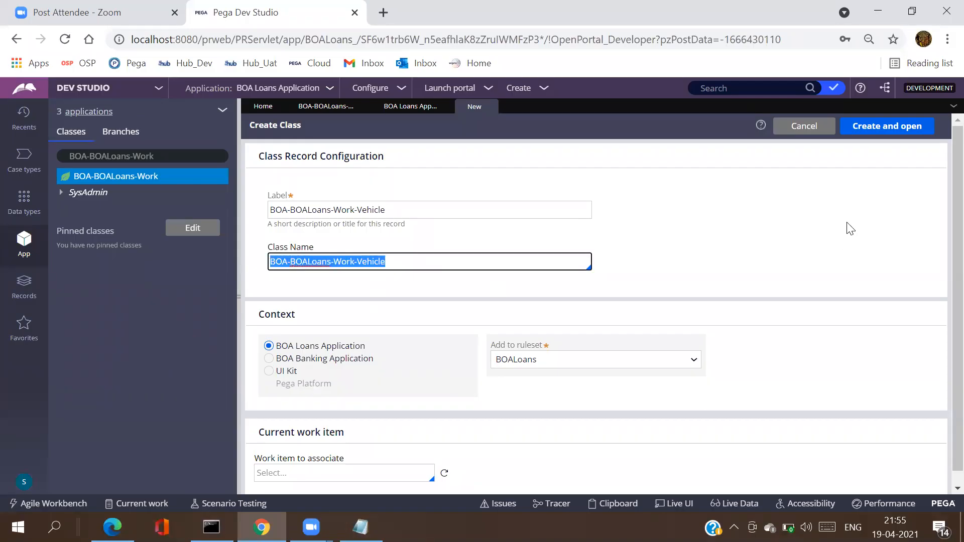
click(867, 129)
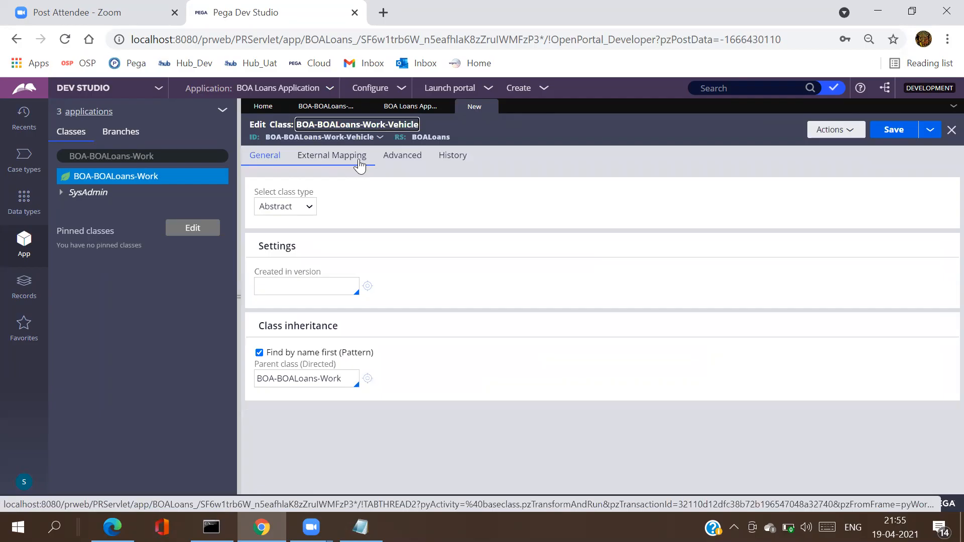
Step: Make BOA-BOALoans-Work-Vehicle a Concrete class created in version 01-01-01
triple_click(341, 137)
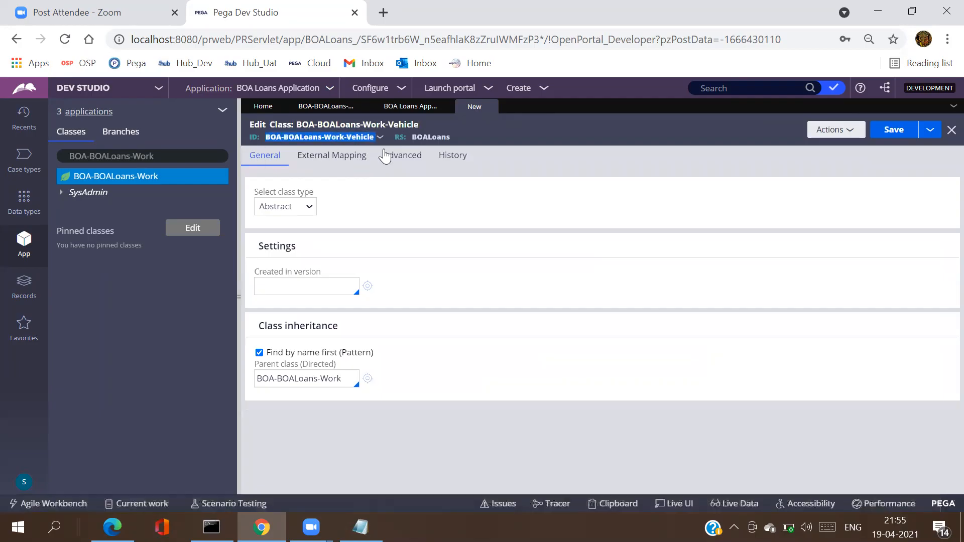
click(310, 206)
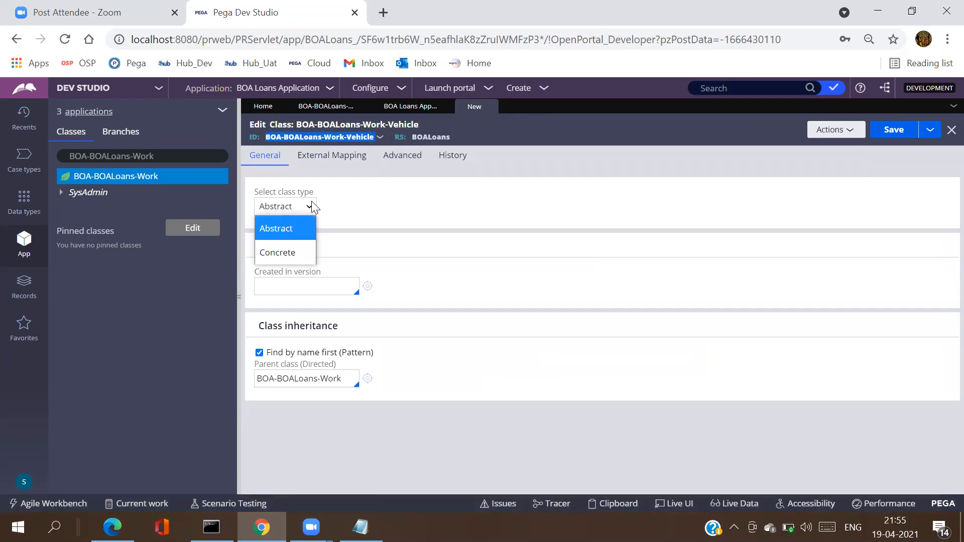
click(299, 247)
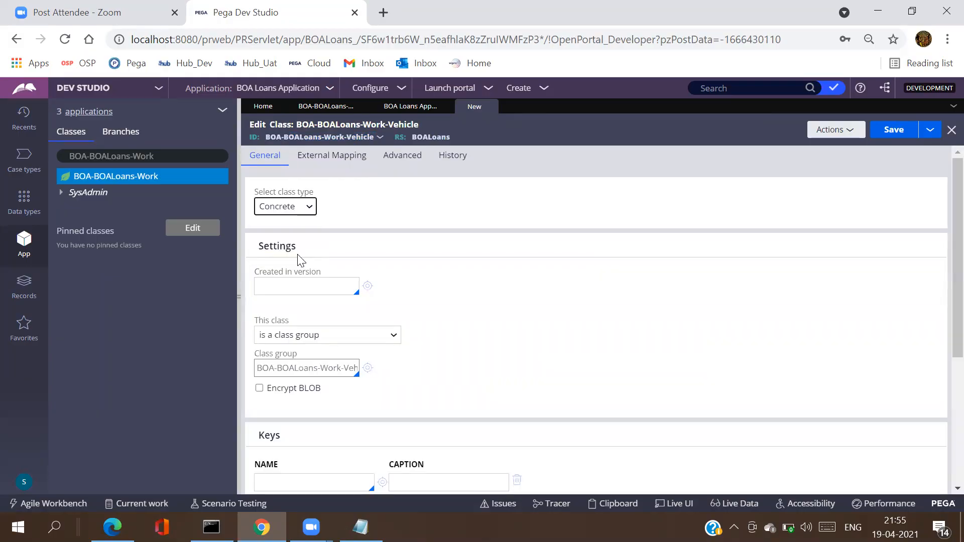
click(308, 286)
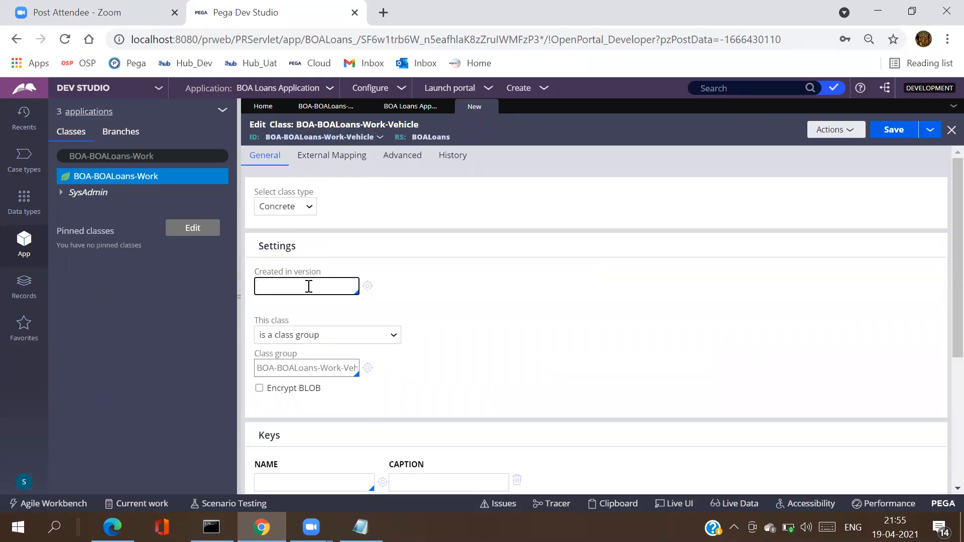
click(274, 303)
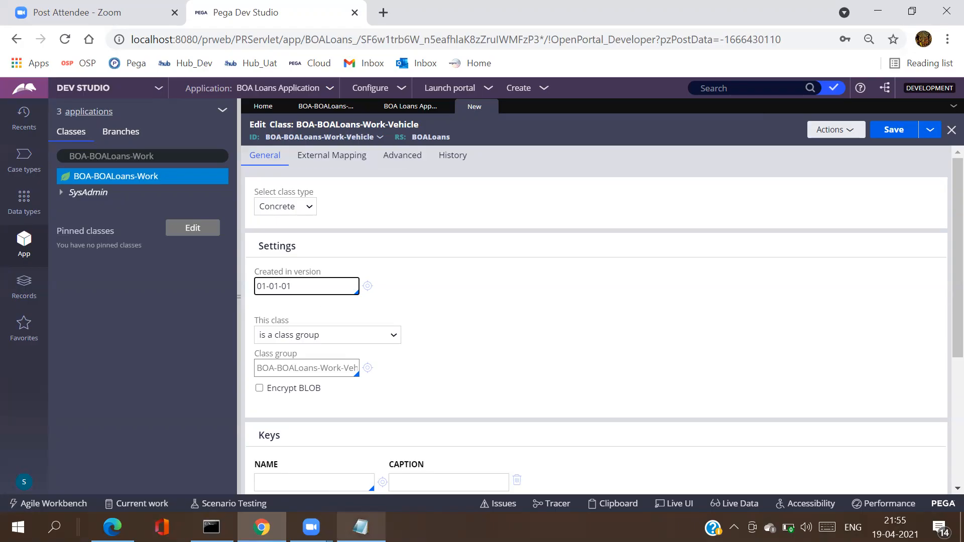
click(361, 528)
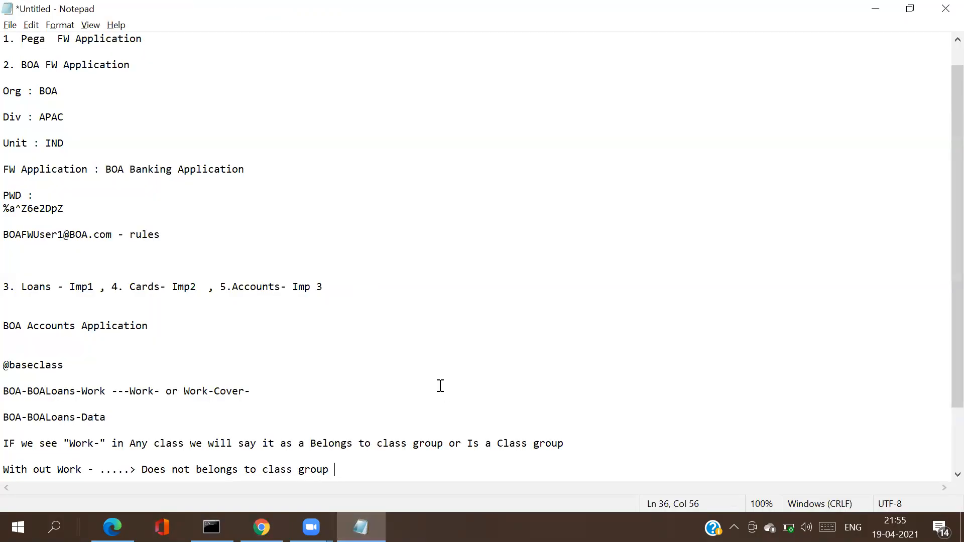
Step: Paste the class ID BOA-BOALoans-Work-Vehicle as a new Notepad line, removing the RS: line
key(alt+Tab)
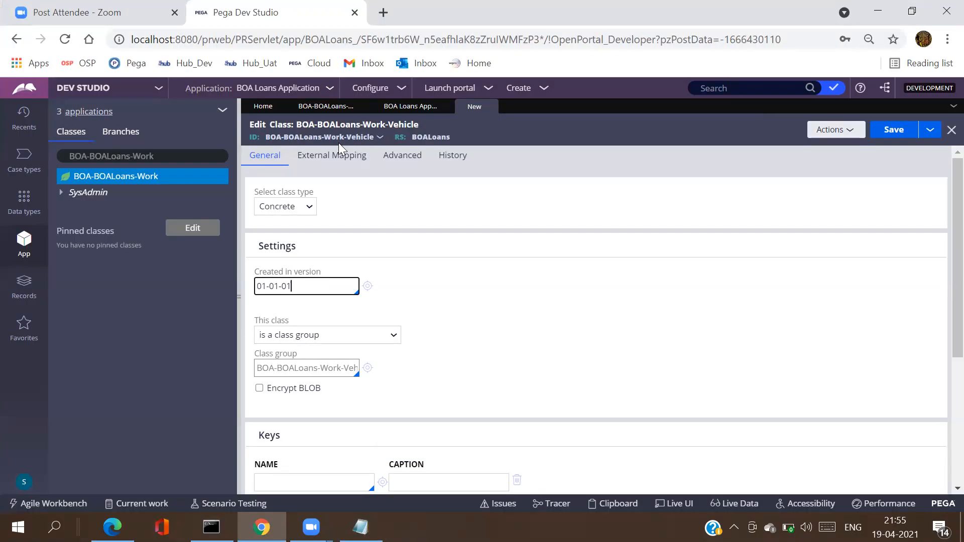
drag(264, 138, 373, 143)
key(ctrl+c)
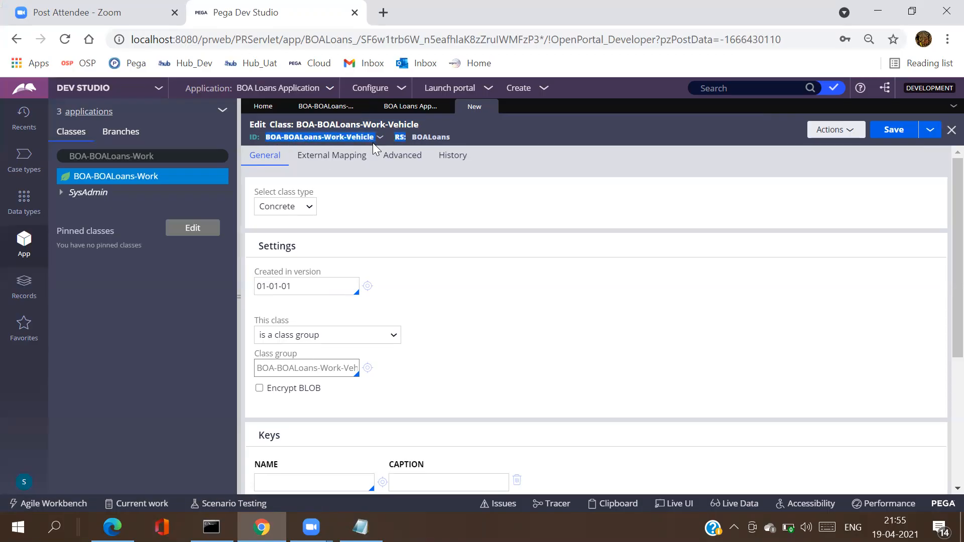
key(alt+Tab)
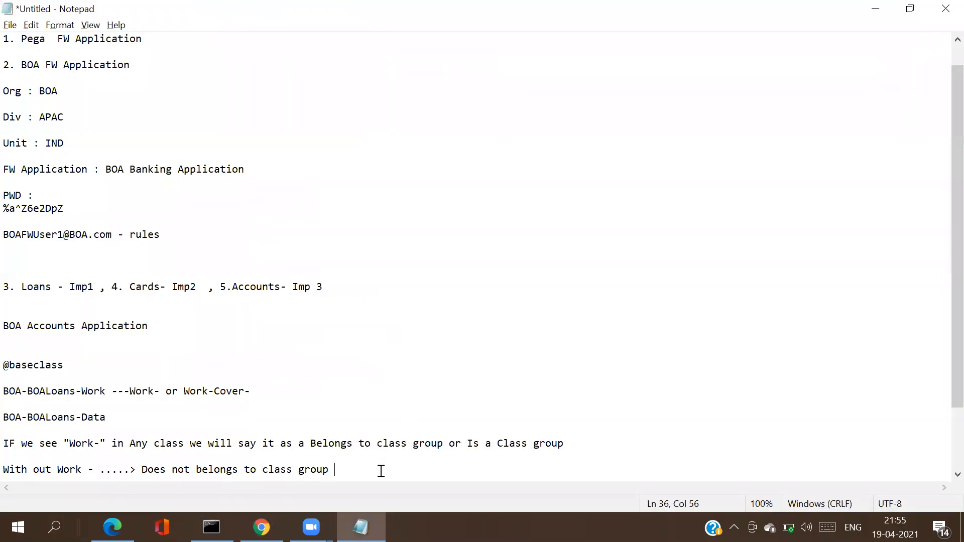
key(Return)
key(Return)
key(Return)
key(ctrl+v)
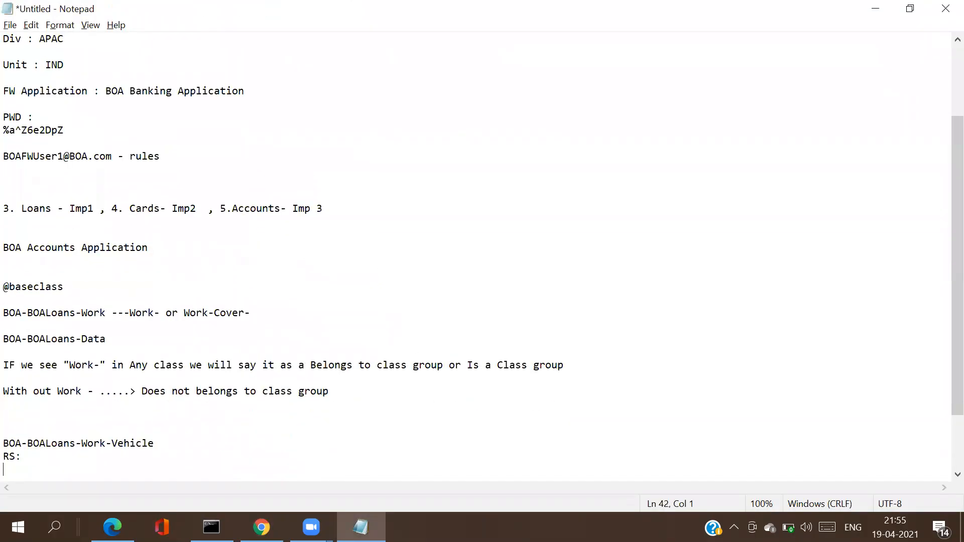
key(BackSpace)
key(BackSpace)
key(BackSpace)
key(BackSpace)
key(BackSpace)
key(BackSpace)
key(alt+Tab)
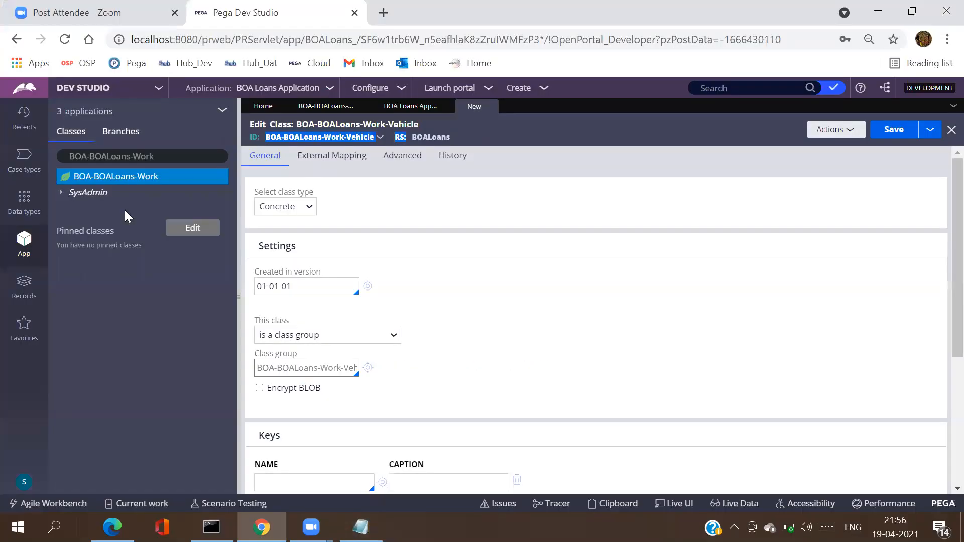
Step: Find BOA-FW-BOABanking-Work in the class search, trim it to BOA-FW-BOABanking and copy it
click(166, 155)
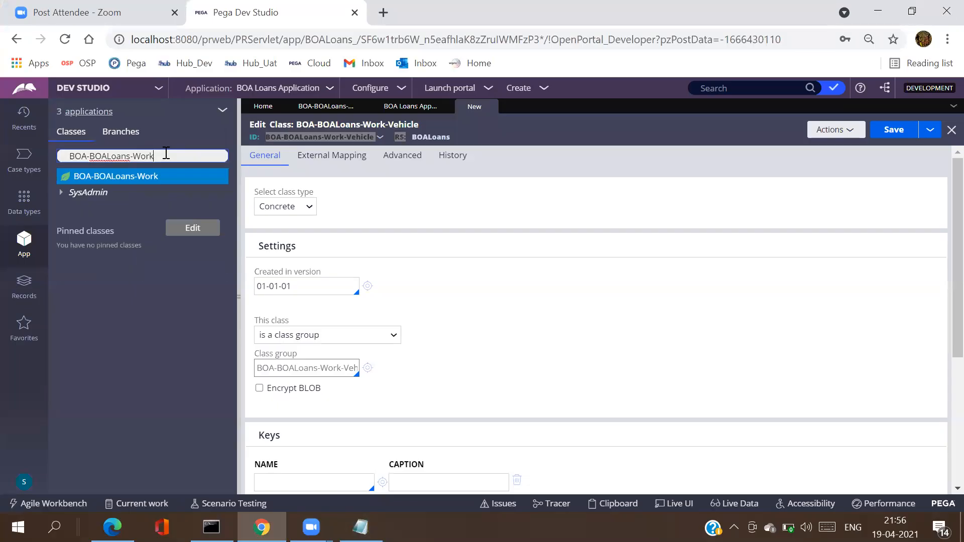
key(BackSpace)
key(BackSpace)
key(BackSpace)
key(BackSpace)
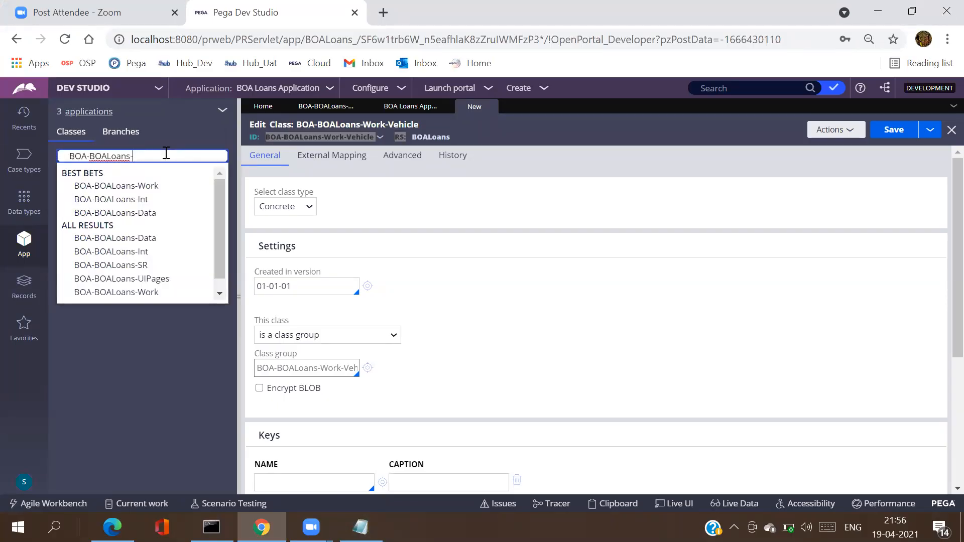
key(BackSpace)
key(BackSpace)
key(BackSpace)
key(BackSpace)
key(BackSpace)
key(BackSpace)
key(BackSpace)
key(BackSpace)
key(BackSpace)
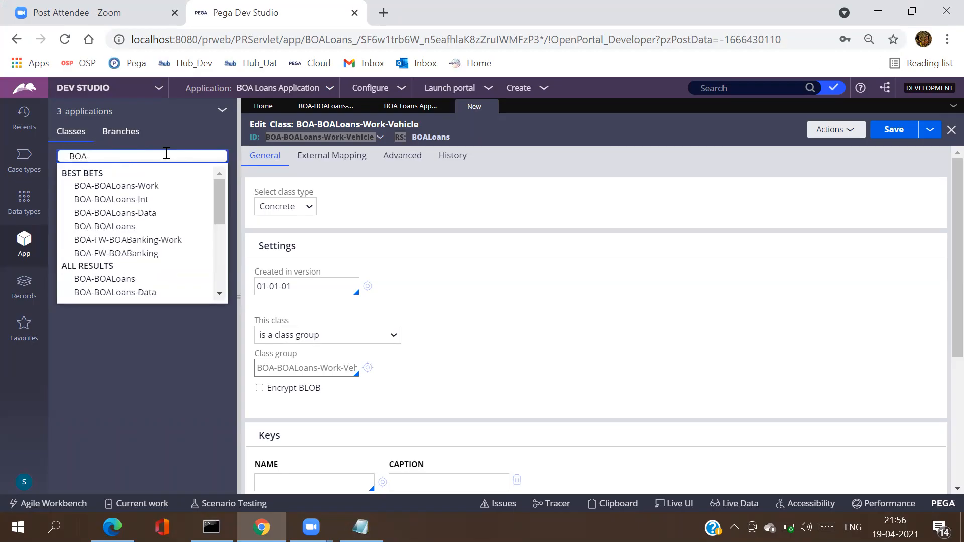
click(151, 240)
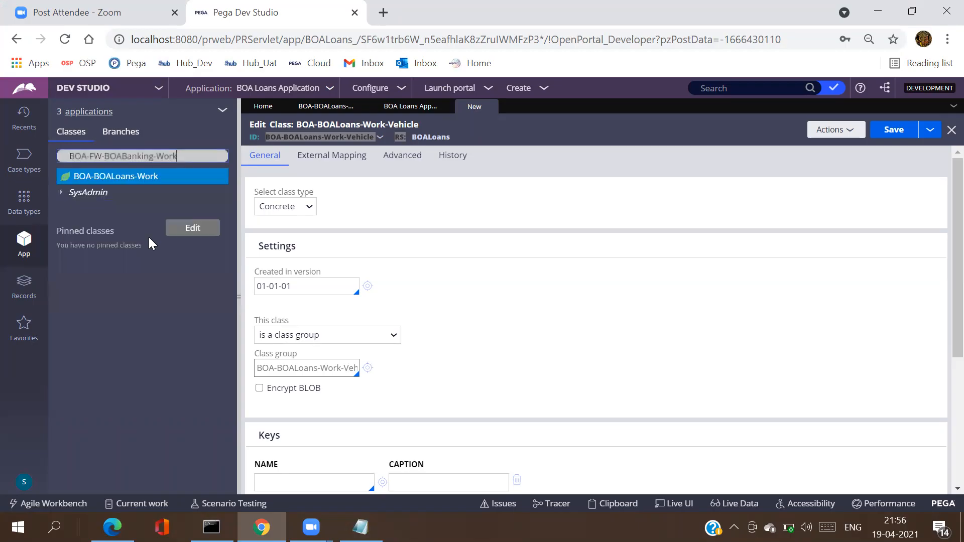
click(192, 157)
key(BackSpace)
key(BackSpace)
key(BackSpace)
key(BackSpace)
key(BackSpace)
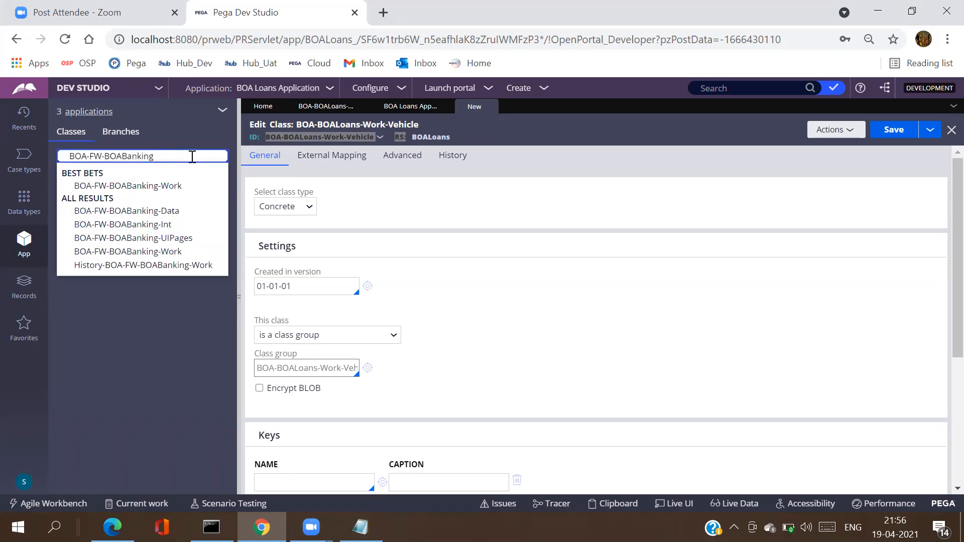
key(ctrl+a)
key(ctrl+c)
Step: Paste BOA-FW-BOABanking on a new line under BOA-BOALoans-Work-Vehicle in Notepad, removing extra blank lines
key(alt+Tab)
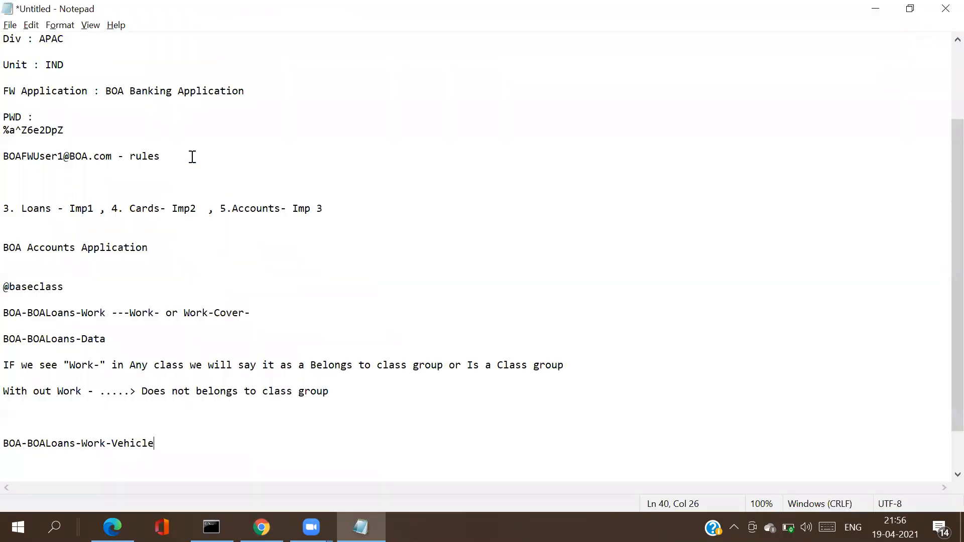
key(Return)
key(Return)
key(ctrl+v)
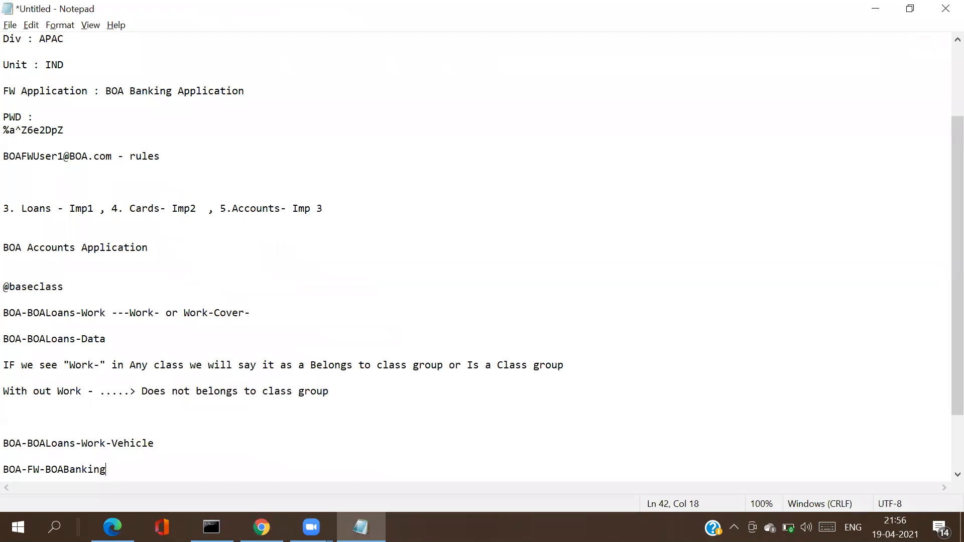
key(Return)
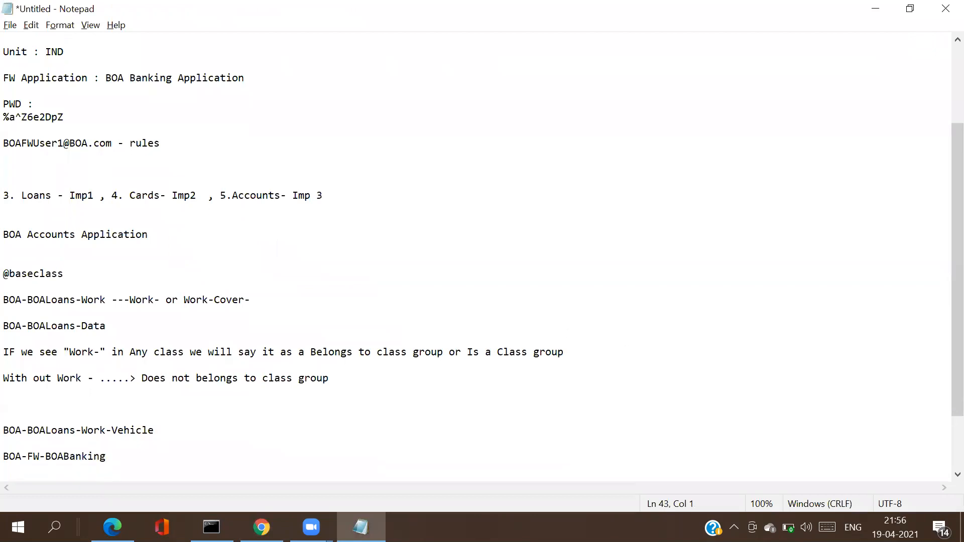
key(Return)
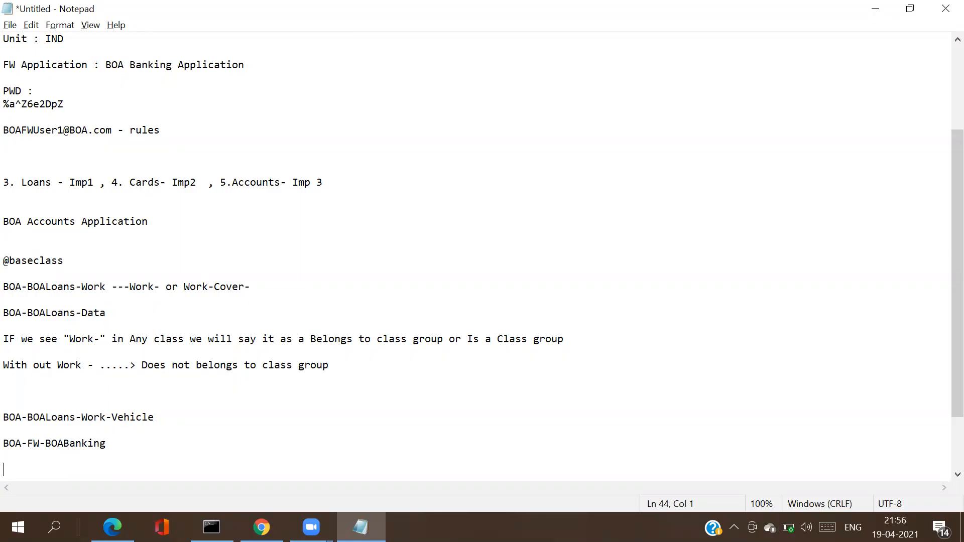
key(BackSpace)
key(BackSpace)
Step: Open the BOA-FW-BOABanking class record from SysAdmin > Class in Pega Dev Studio
key(alt+Tab)
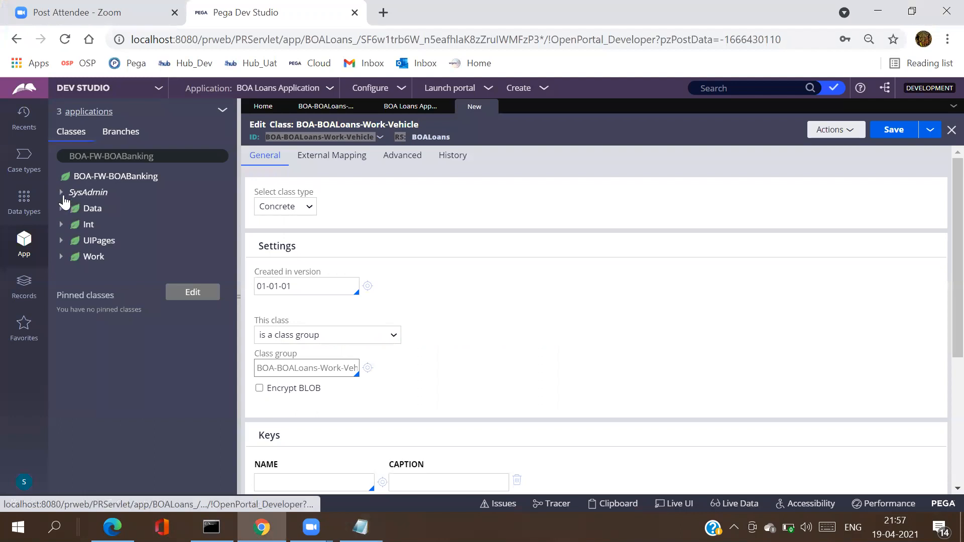
click(61, 193)
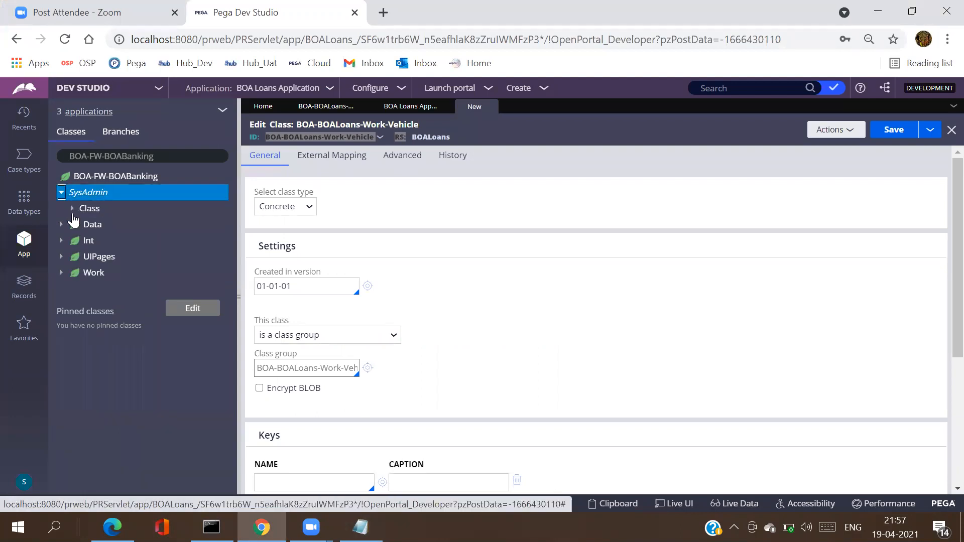
click(72, 209)
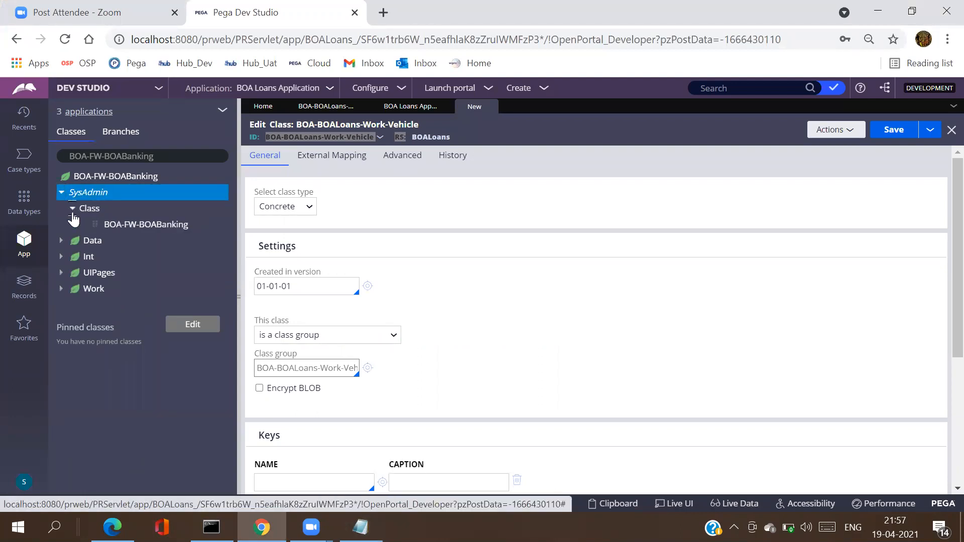
click(111, 229)
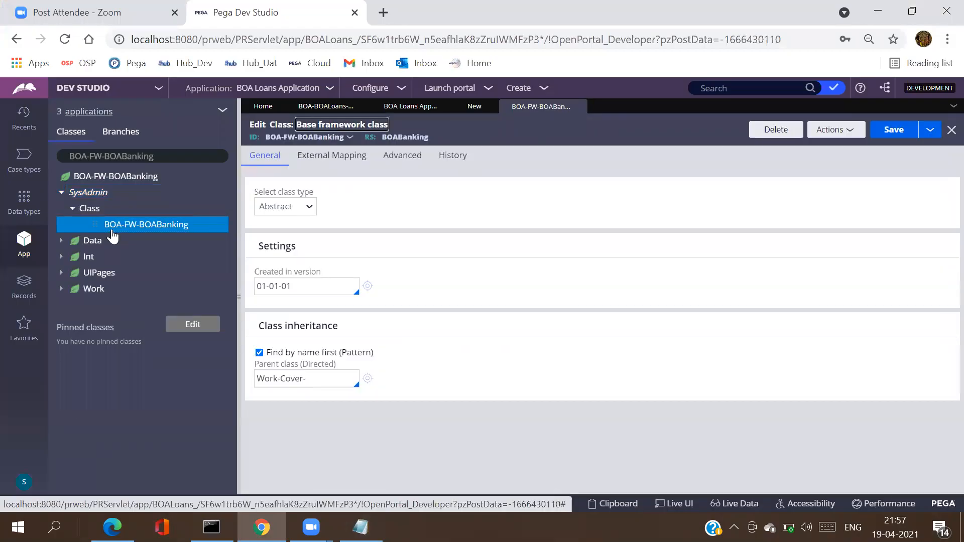
Step: Copy BOA-FW-BOABanking-Work and paste it over the banking line in the notes
click(179, 157)
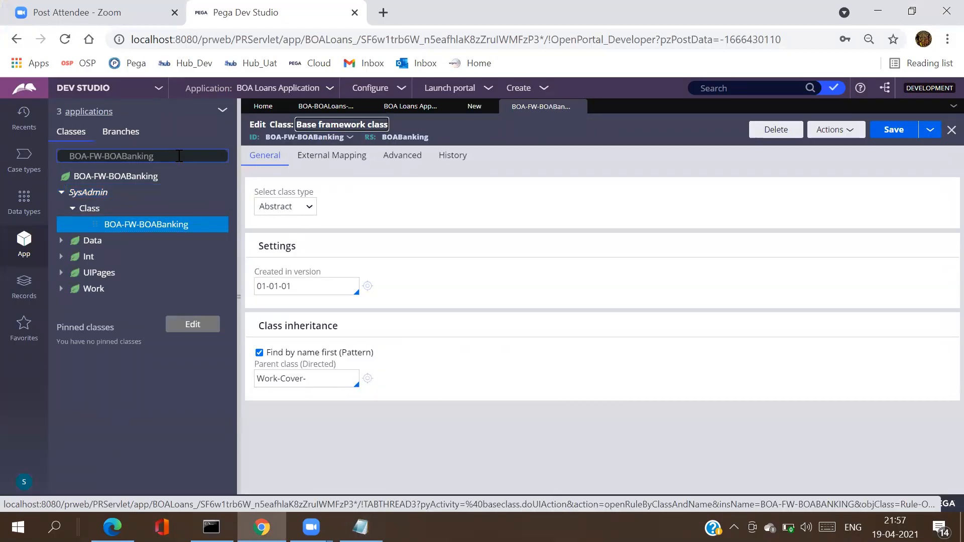
text(-)
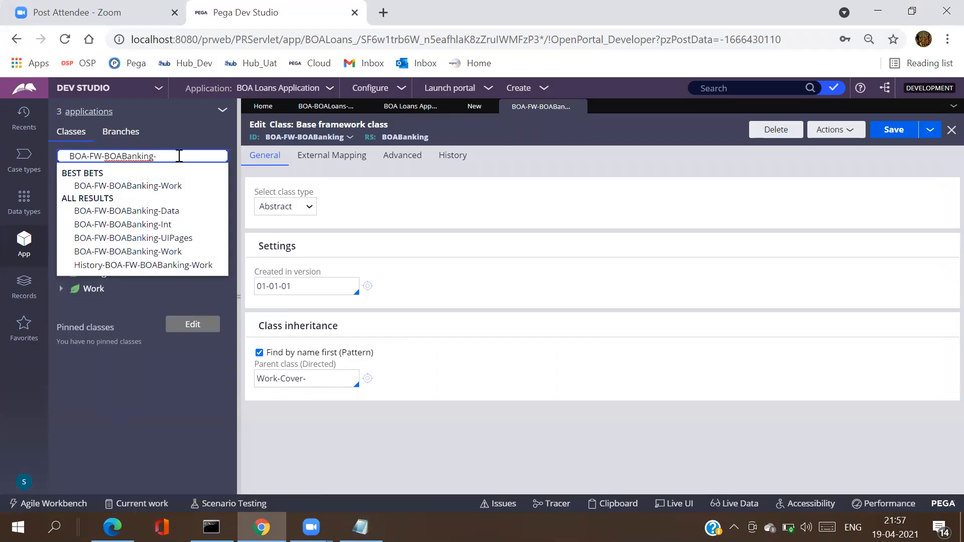
click(175, 187)
double_click(185, 157)
key(ctrl+a)
key(ctrl+c)
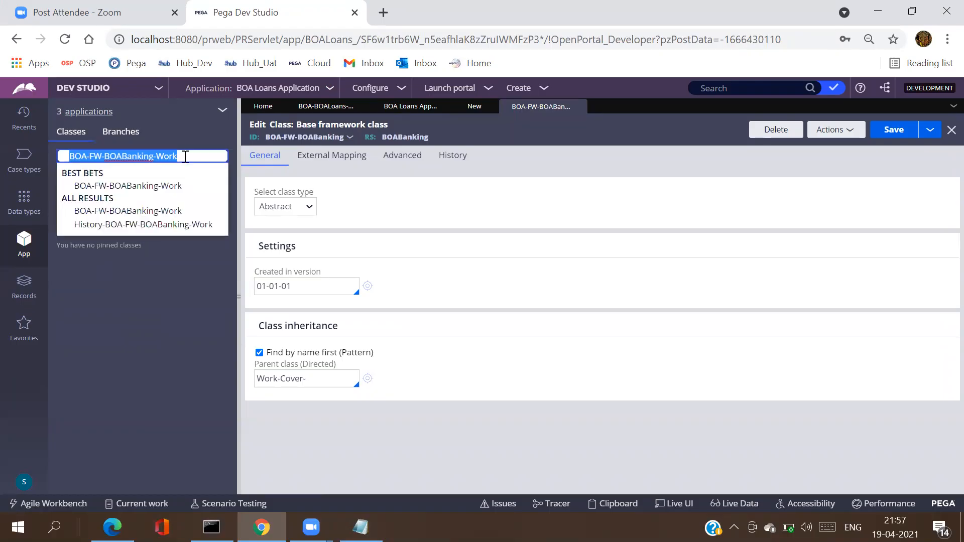
key(alt+Tab)
key(BackSpace)
key(BackSpace)
key(BackSpace)
key(BackSpace)
key(BackSpace)
key(BackSpace)
key(BackSpace)
key(BackSpace)
key(BackSpace)
key(BackSpace)
key(BackSpace)
key(BackSpace)
key(BackSpace)
key(BackSpace)
key(BackSpace)
key(BackSpace)
key(BackSpace)
key(ctrl+v)
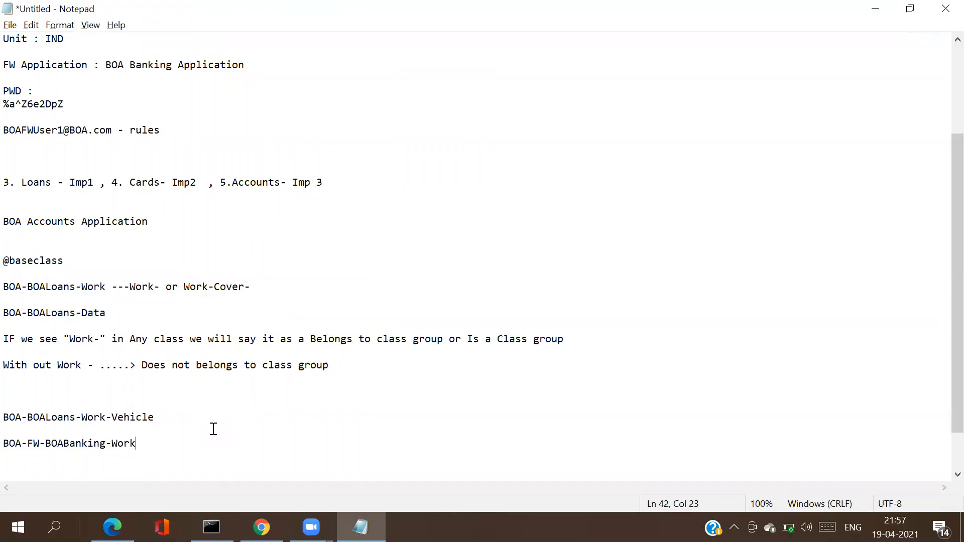
Step: Select the BOA-FW-BOABanking-Work and BOA-BOALoans-Work-Vehicle lines in the notes to compare them
drag(155, 445, 47, 442)
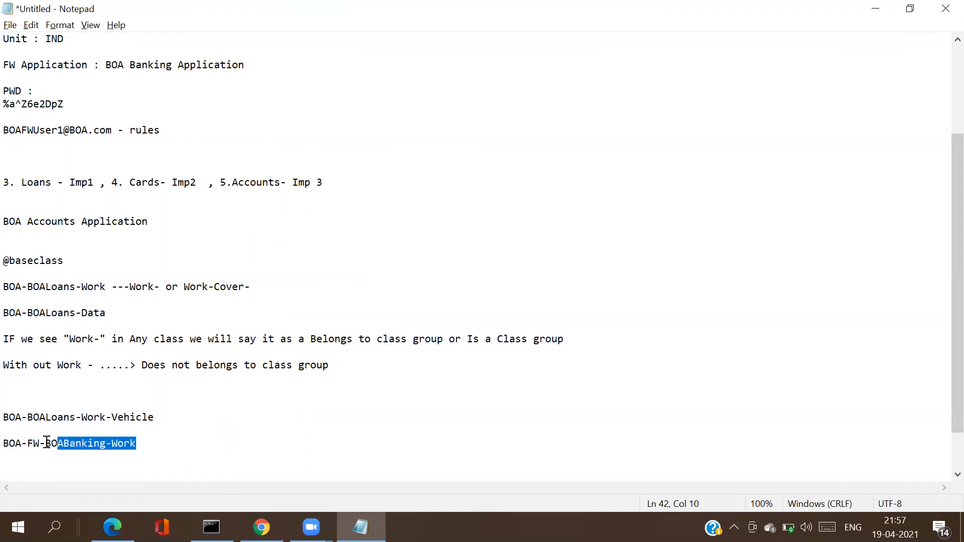
shift+click(8, 448)
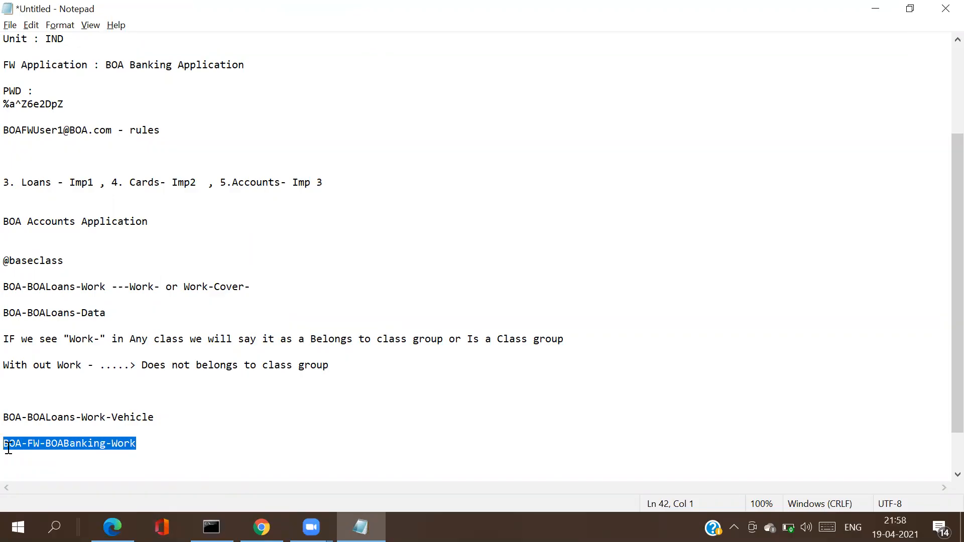
click(8, 448)
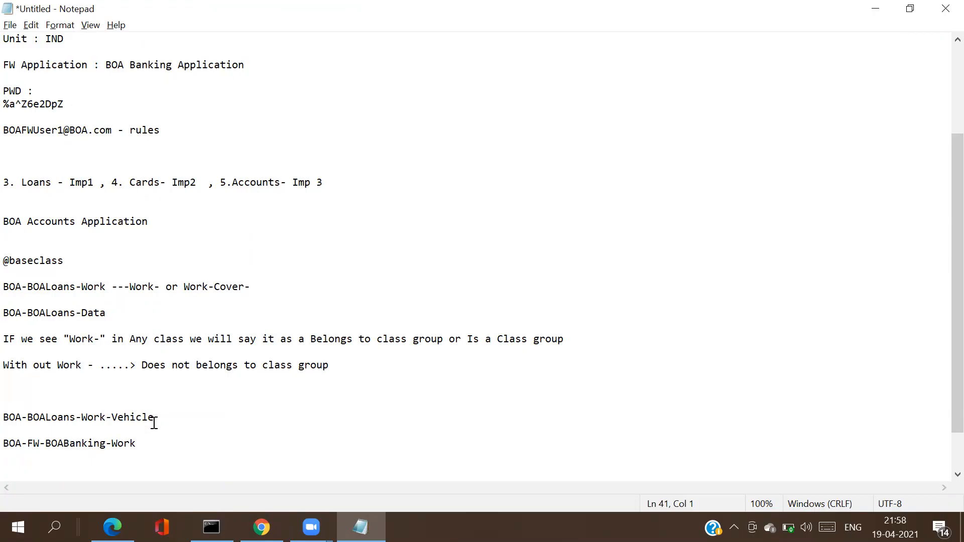
click(8, 418)
drag(4, 417, 157, 419)
click(159, 419)
Step: Highlight the BOA-BOALoans-Work parent and Vehicle suffix of the Vehicle class name, then return to Pega
click(7, 420)
key(Right)
key(Left)
drag(8, 421, 105, 418)
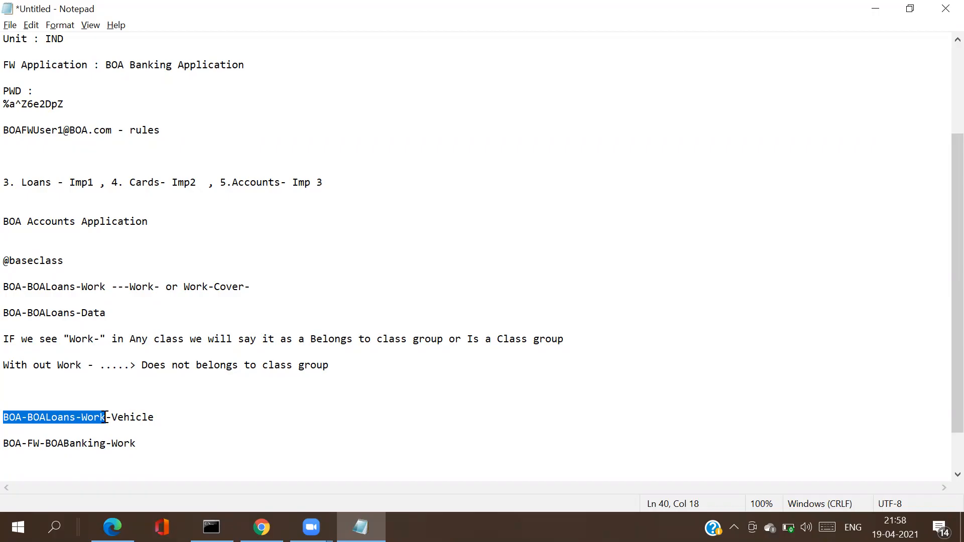
click(105, 418)
drag(116, 417, 146, 429)
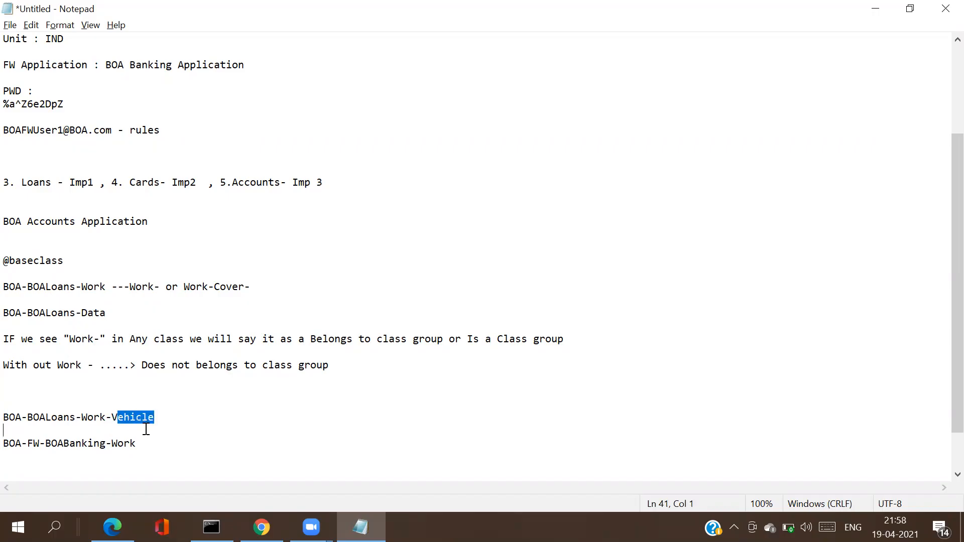
click(88, 412)
drag(157, 418, 112, 418)
click(112, 418)
drag(106, 418, 8, 424)
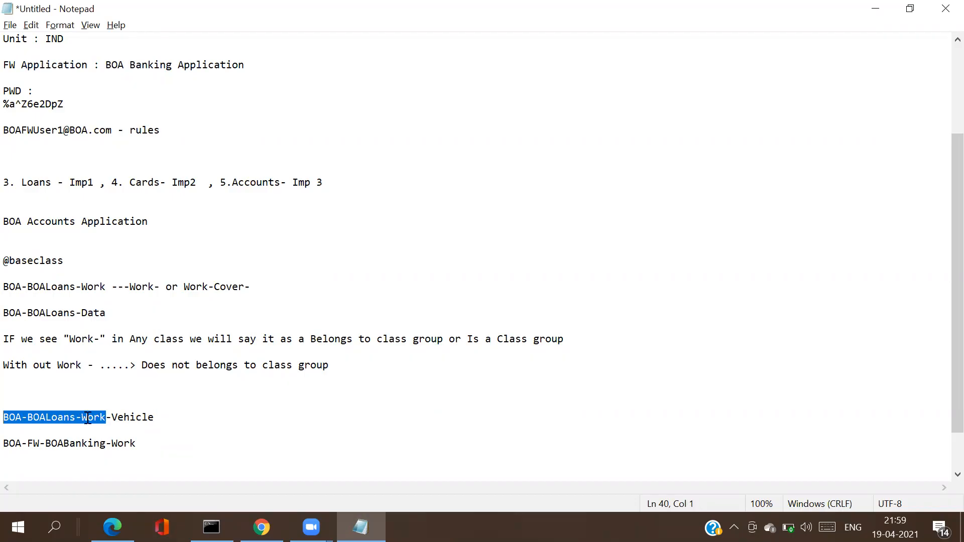
click(134, 418)
drag(158, 417, 18, 418)
key(alt+Tab)
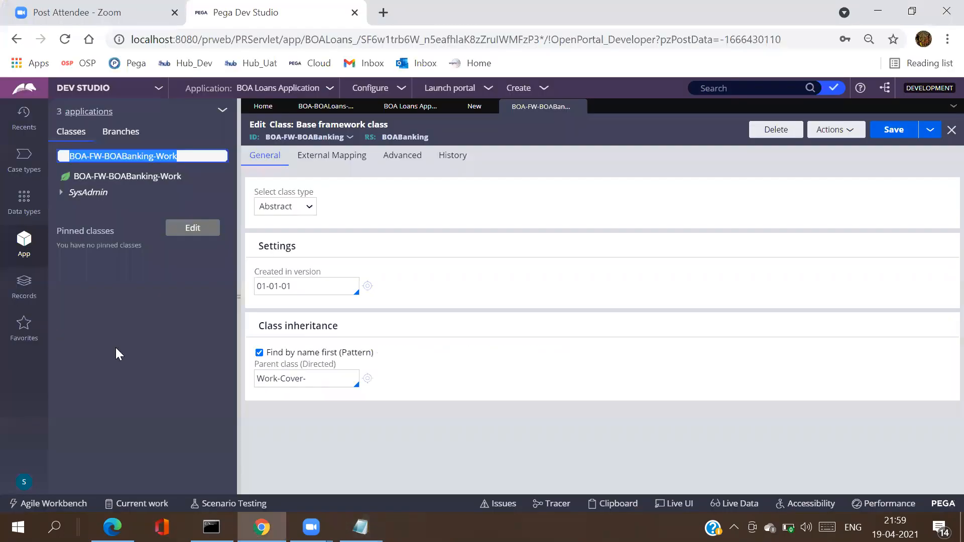
Step: Open the BOA-BOALoans-Work-Vehicle class form and try its class group membership options
click(469, 112)
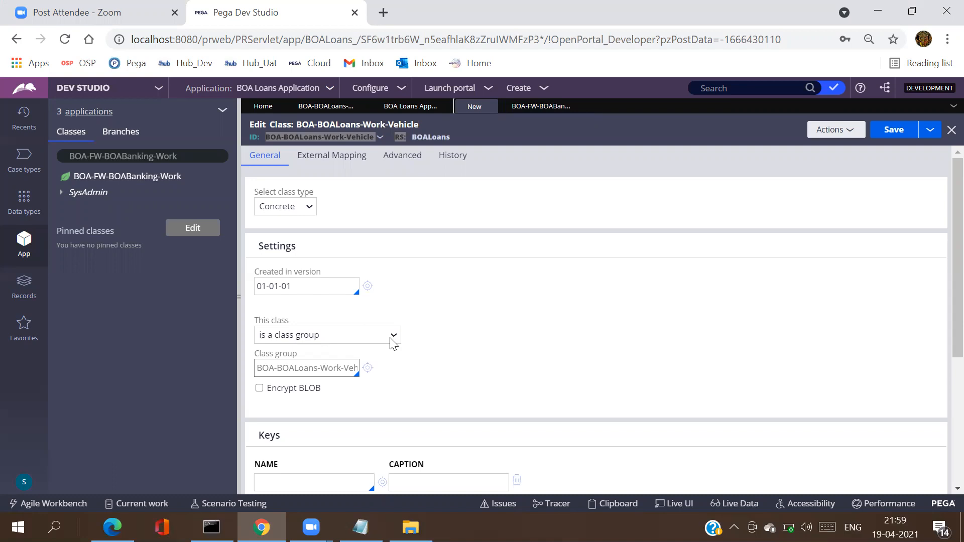
click(391, 338)
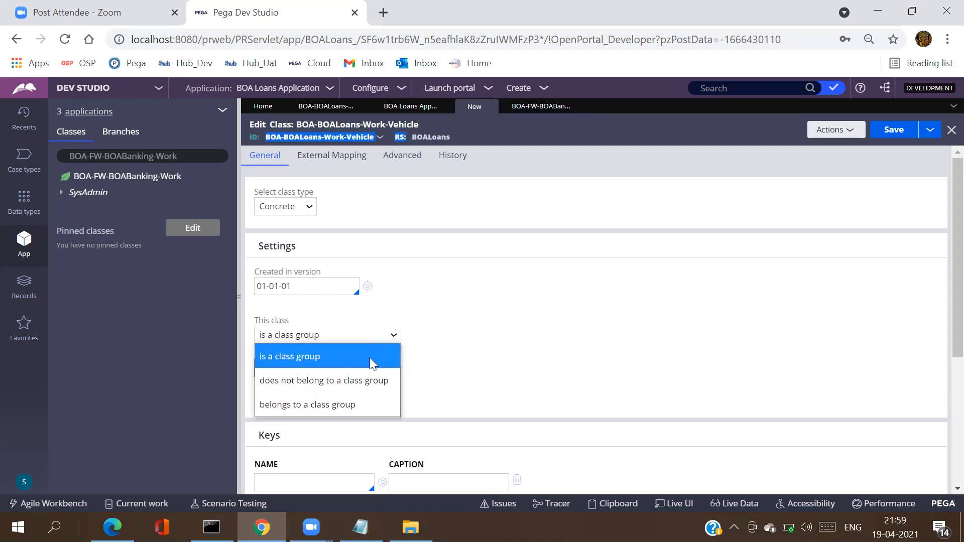
click(354, 407)
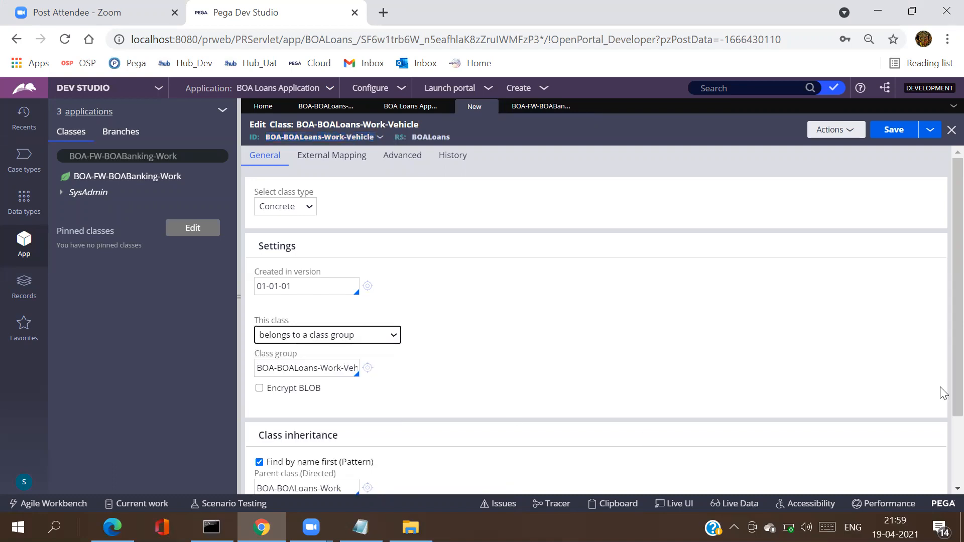
scroll(944, 388, down, 2)
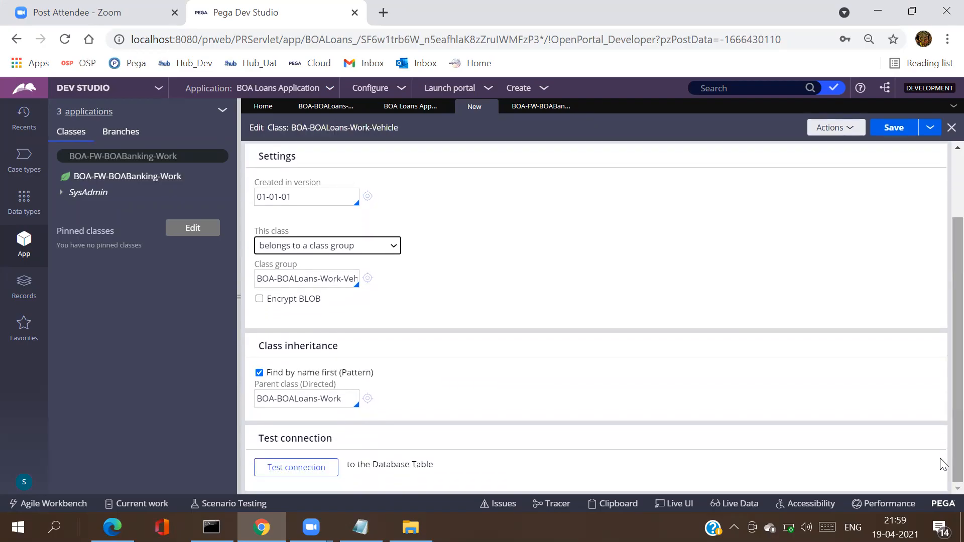
click(388, 251)
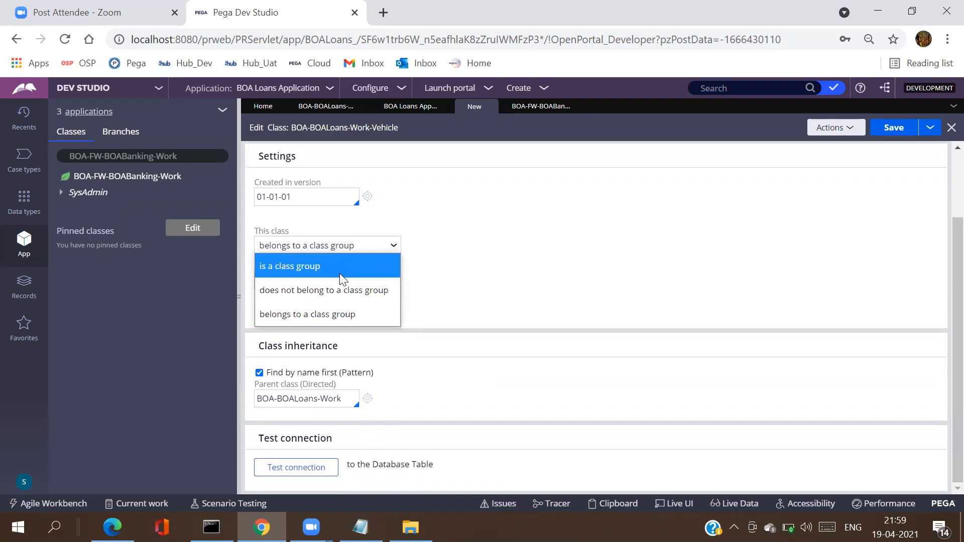
click(339, 273)
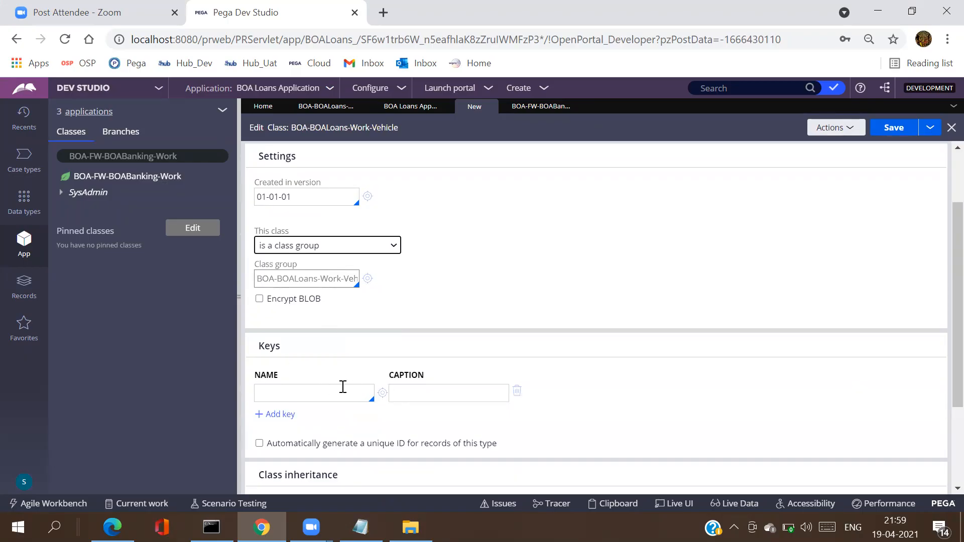
click(395, 248)
click(350, 309)
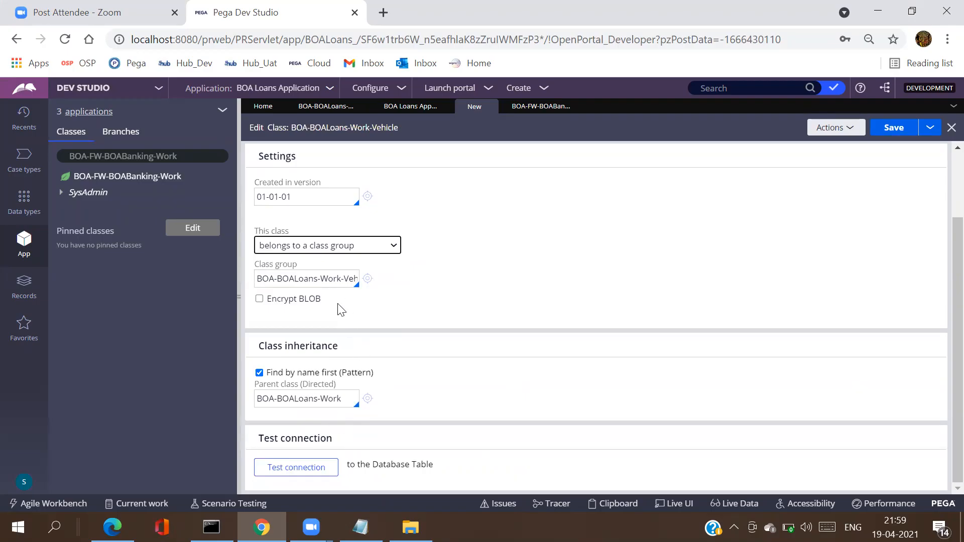
Step: Trim the Class group value to BOA-BOALoans-Work and set the class back to 'is a class group'
click(335, 280)
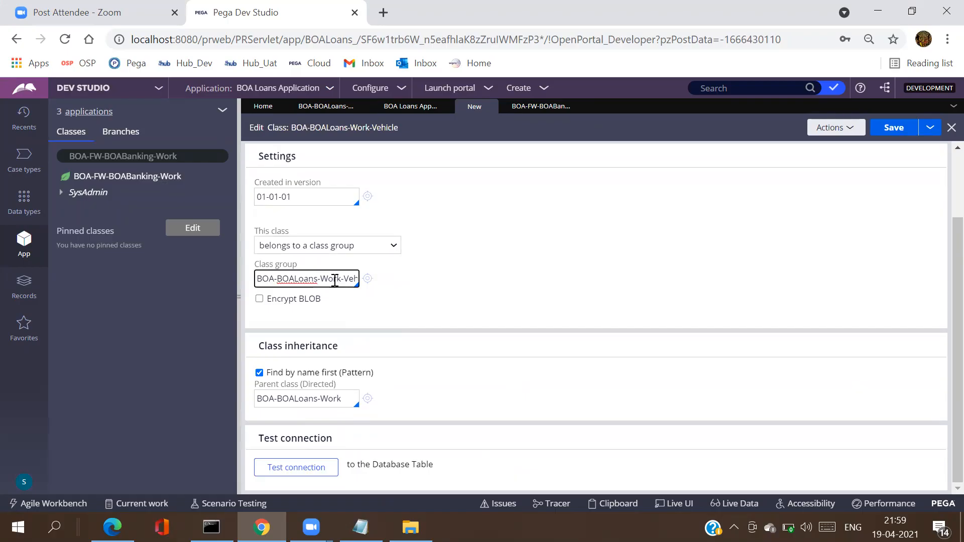
key(Right)
key(Right)
key(BackSpace)
key(BackSpace)
key(BackSpace)
key(BackSpace)
click(394, 246)
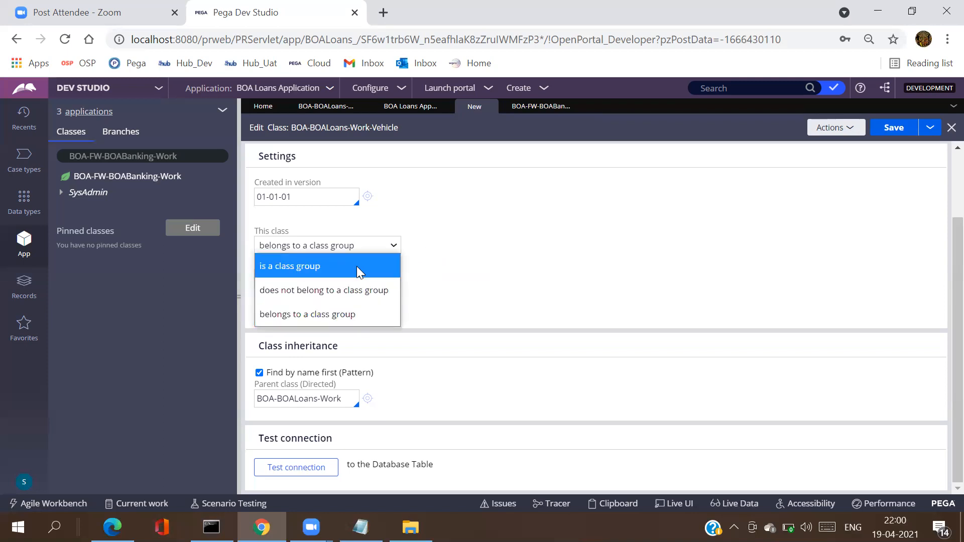
click(357, 266)
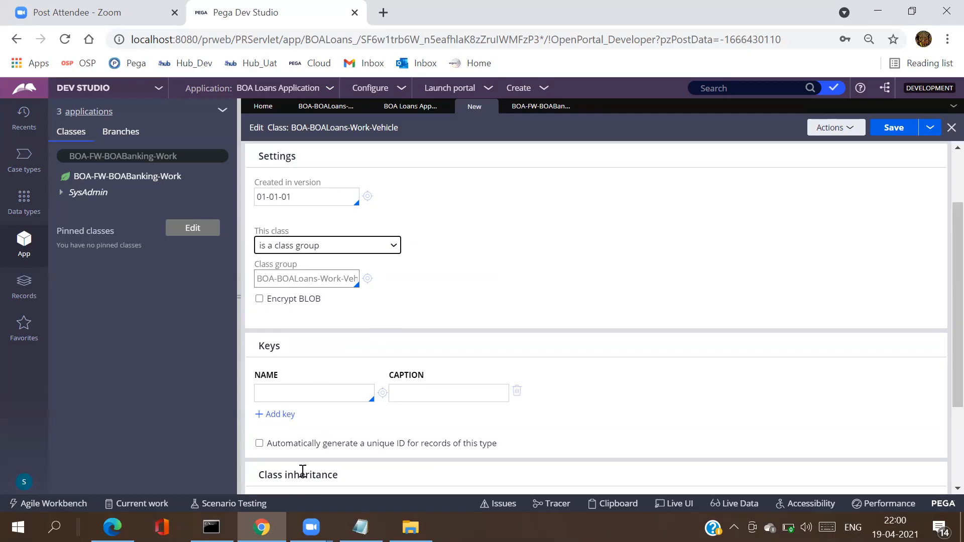
Step: Add a key named .pyID with caption pyID to the Vehicle class
click(311, 390)
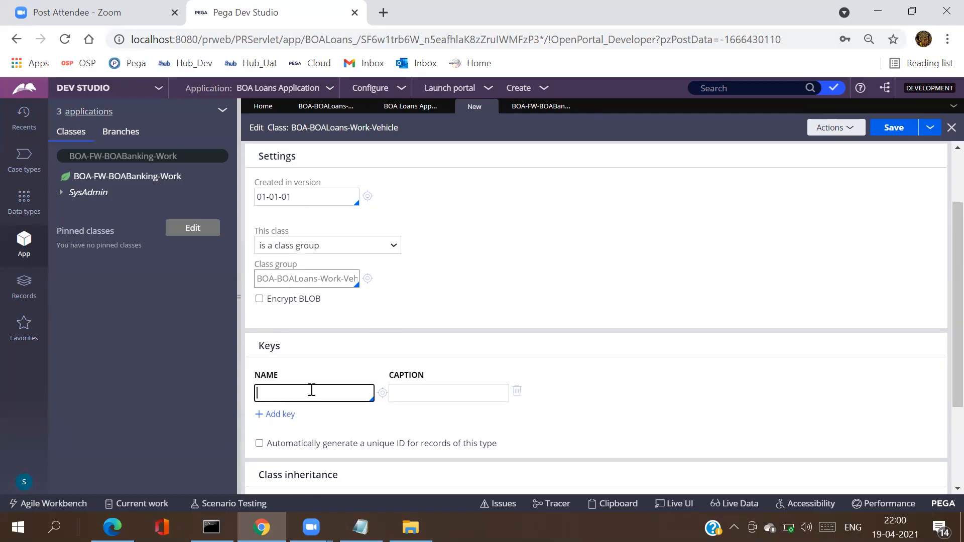
text(.pyid)
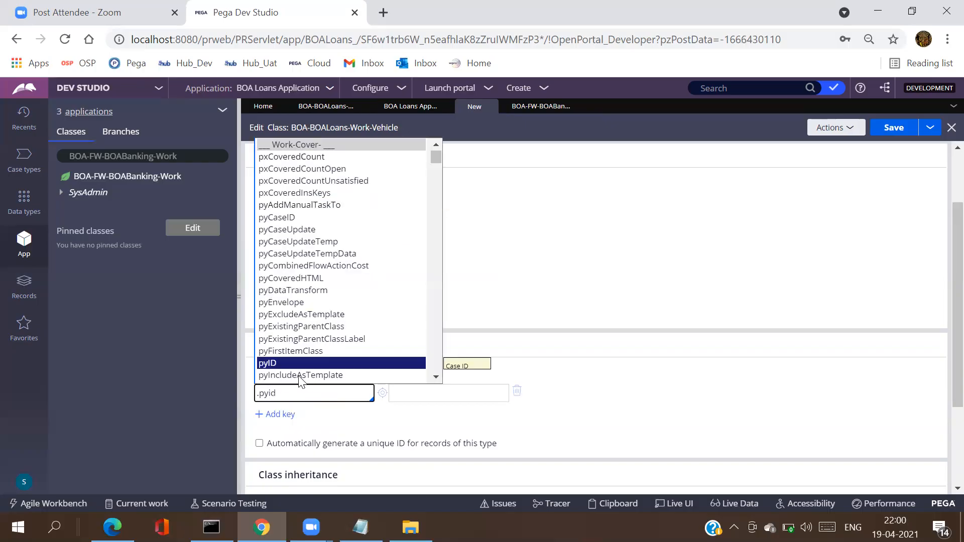
click(286, 367)
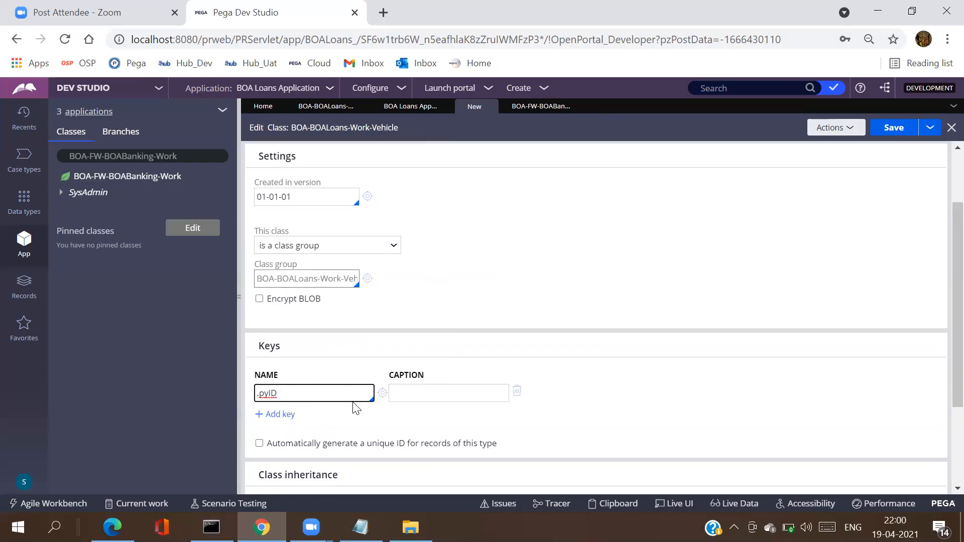
click(405, 391)
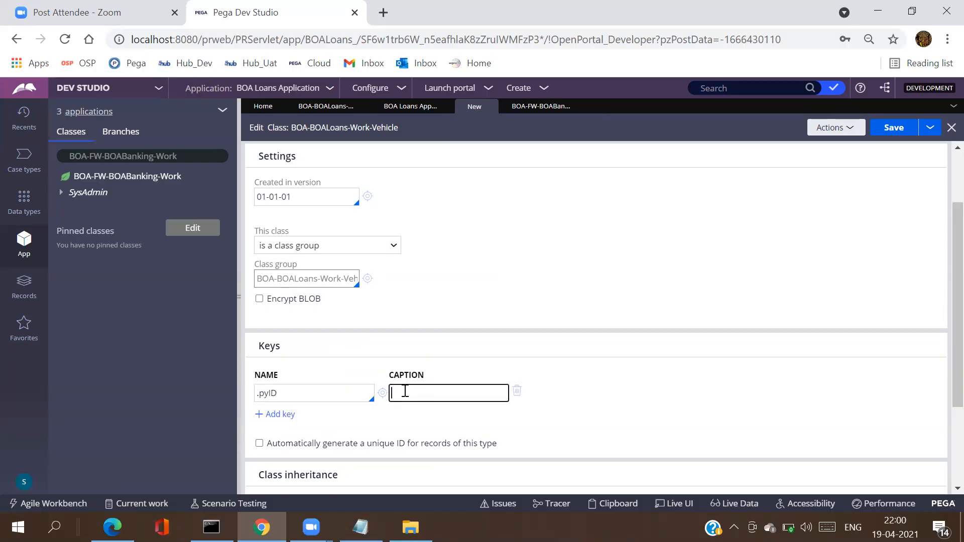
text(pyID)
triple_click(304, 390)
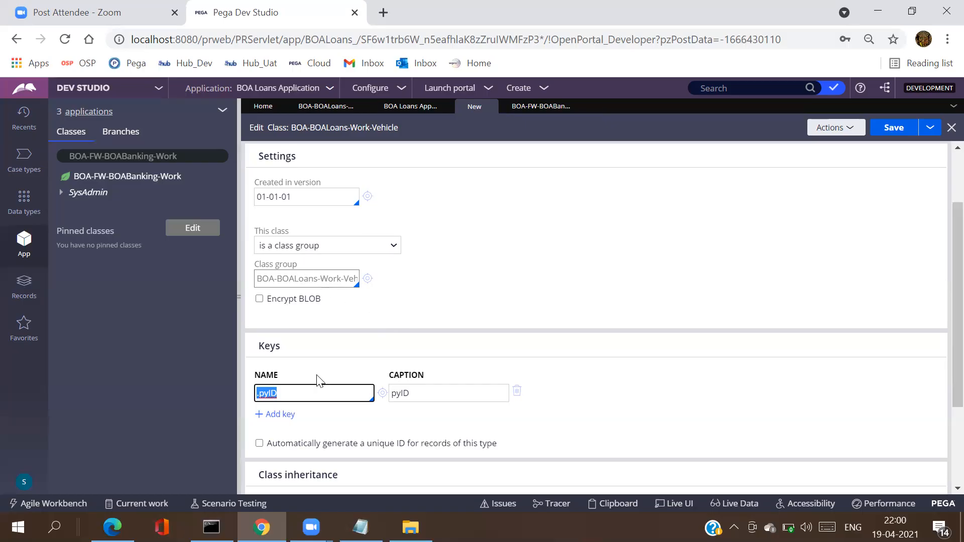
double_click(305, 401)
triple_click(289, 393)
Step: Set This class to 'belongs to a class group' and save, getting Class Group, Description and Usage errors
click(383, 250)
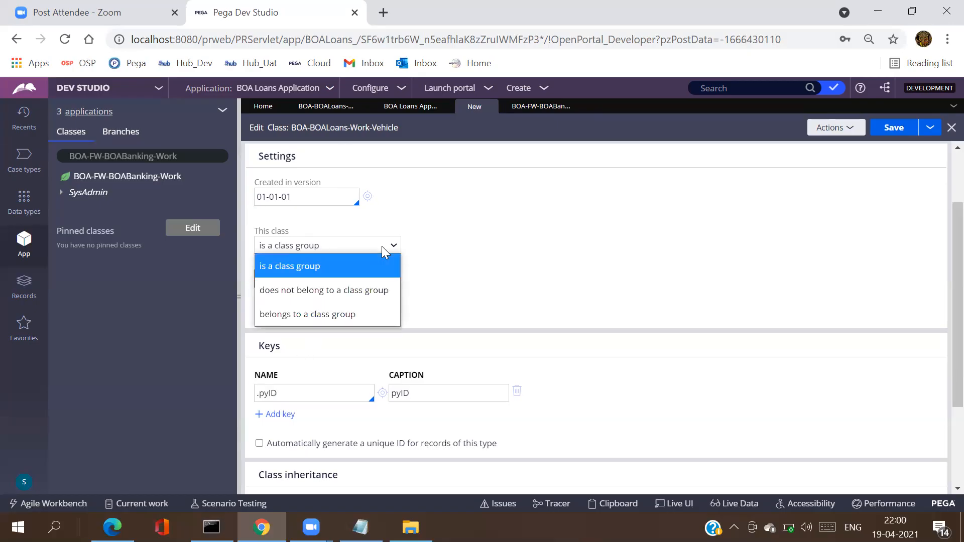
click(342, 318)
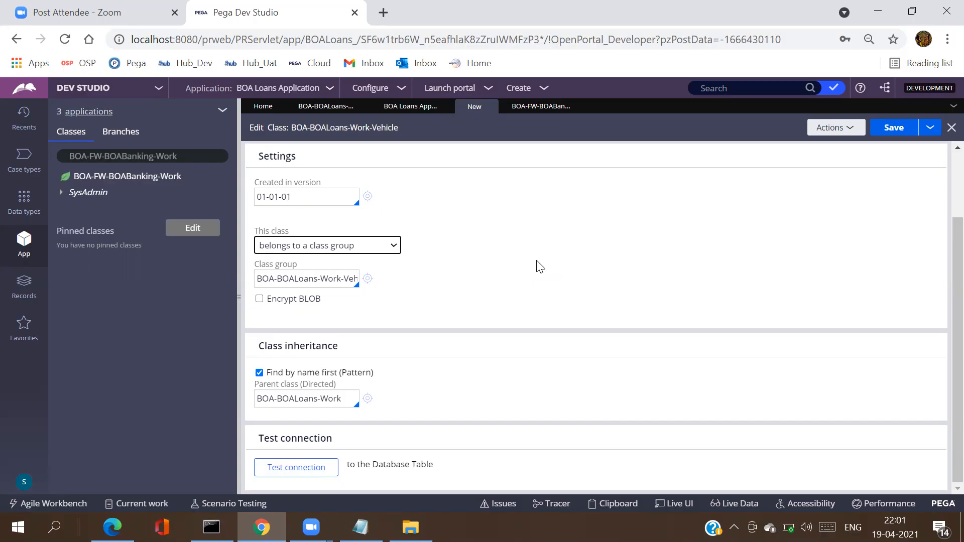
click(895, 129)
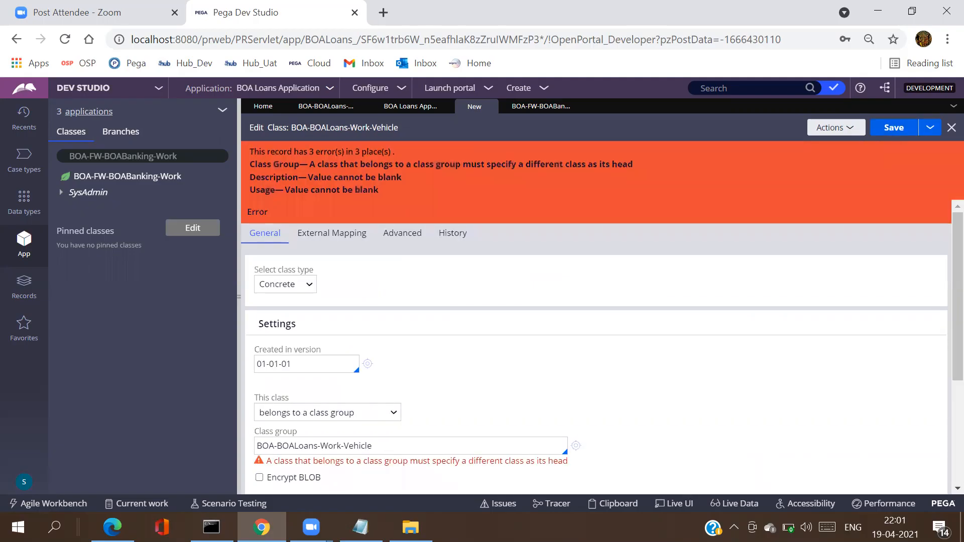
Step: Trim the class group to BOA-BOALoans-Work and save, leaving only Description and Usage errors
click(402, 452)
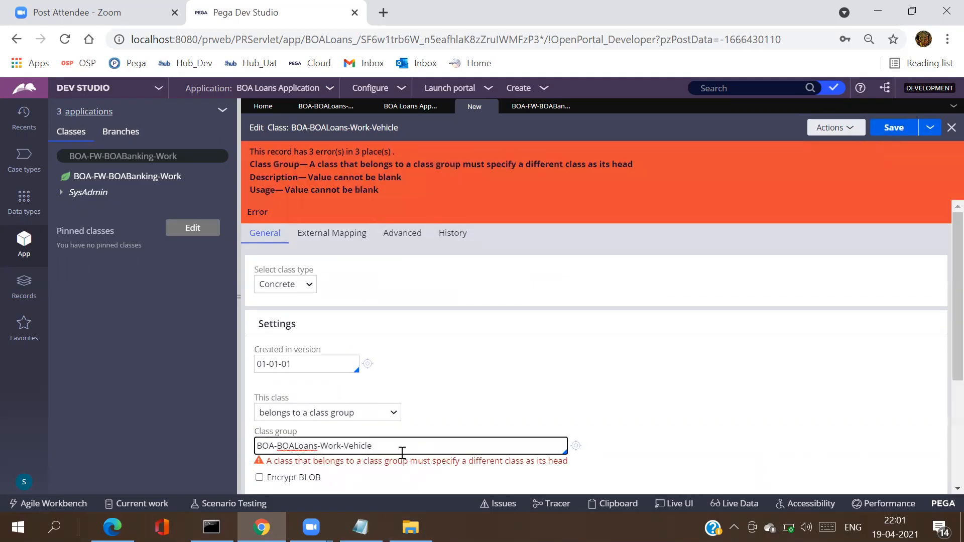
key(BackSpace)
key(BackSpace)
key(BackSpace)
key(BackSpace)
key(BackSpace)
key(BackSpace)
key(BackSpace)
key(BackSpace)
click(722, 246)
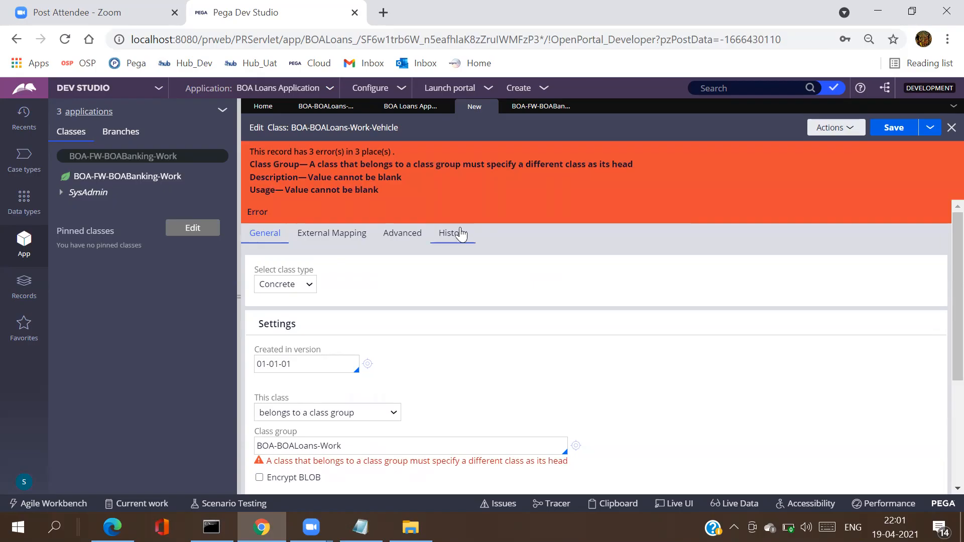
click(895, 134)
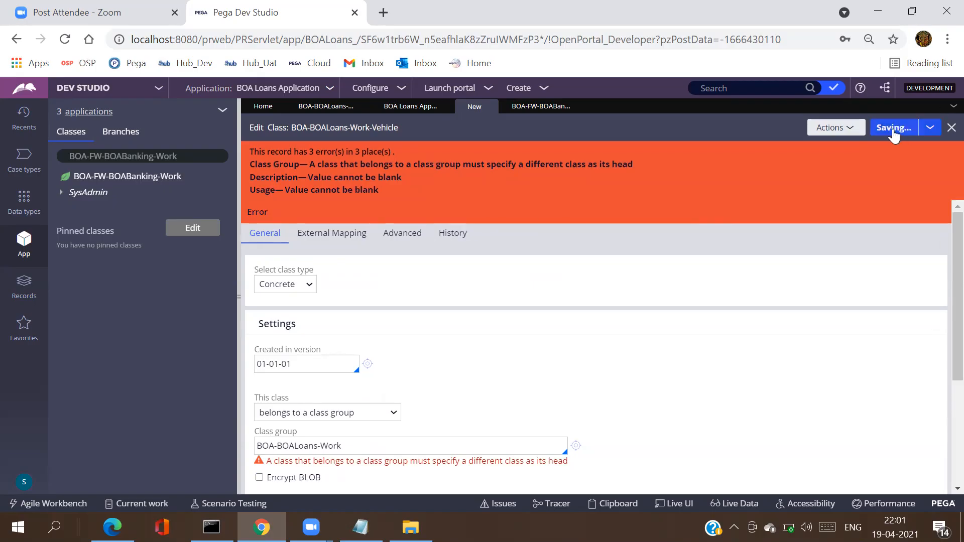
Step: Enter placeholder text 'ojnjinj' in the Description field on the History tab
click(443, 197)
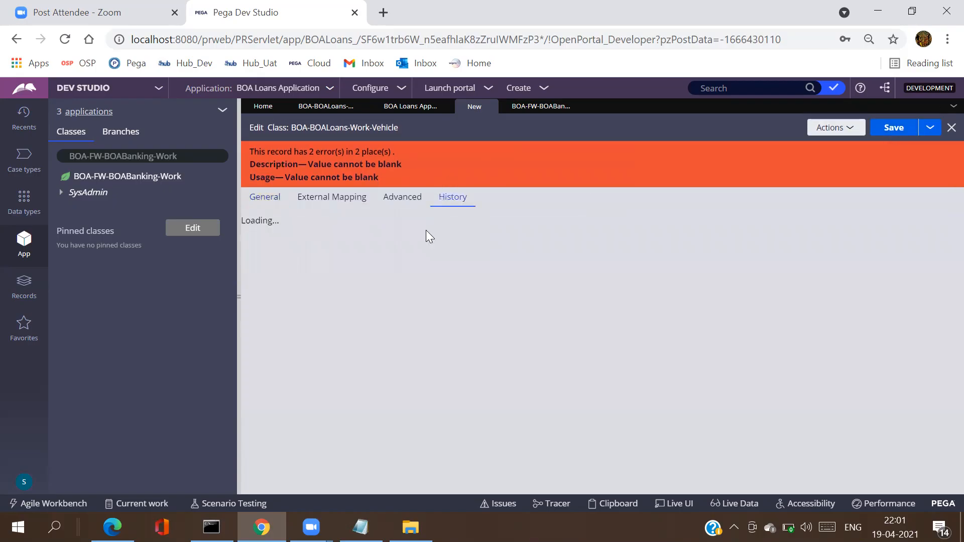
click(354, 317)
text(ojnjinj)
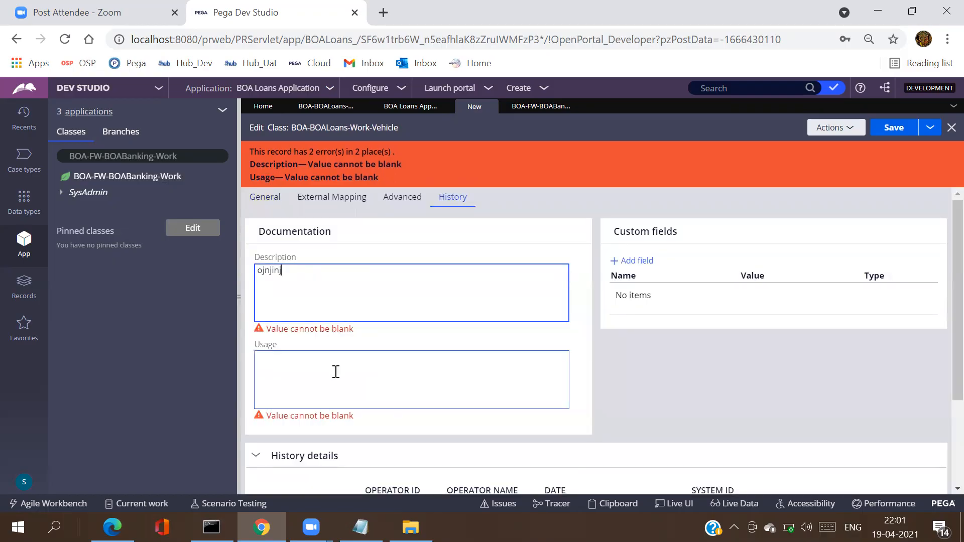